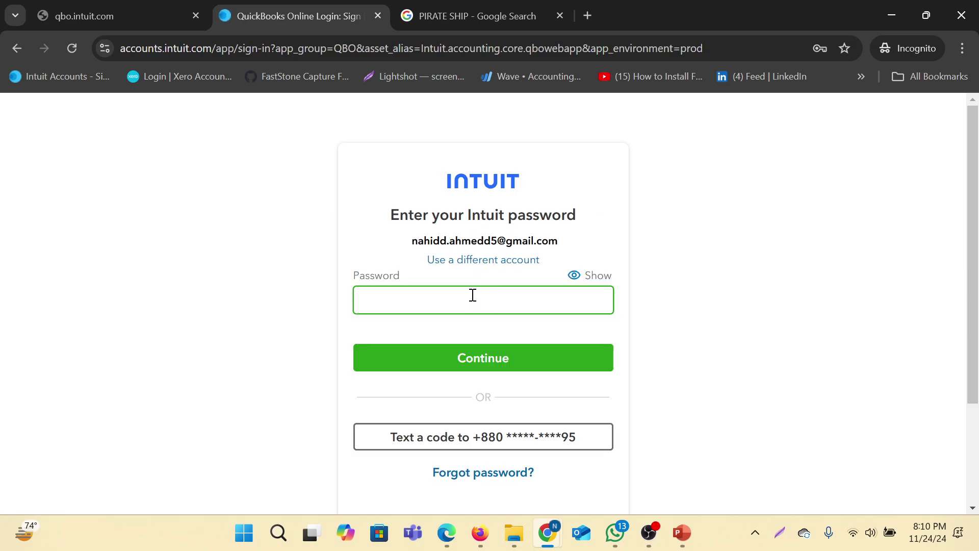
Enter the Intuit account password and continue signing in
click(480, 299)
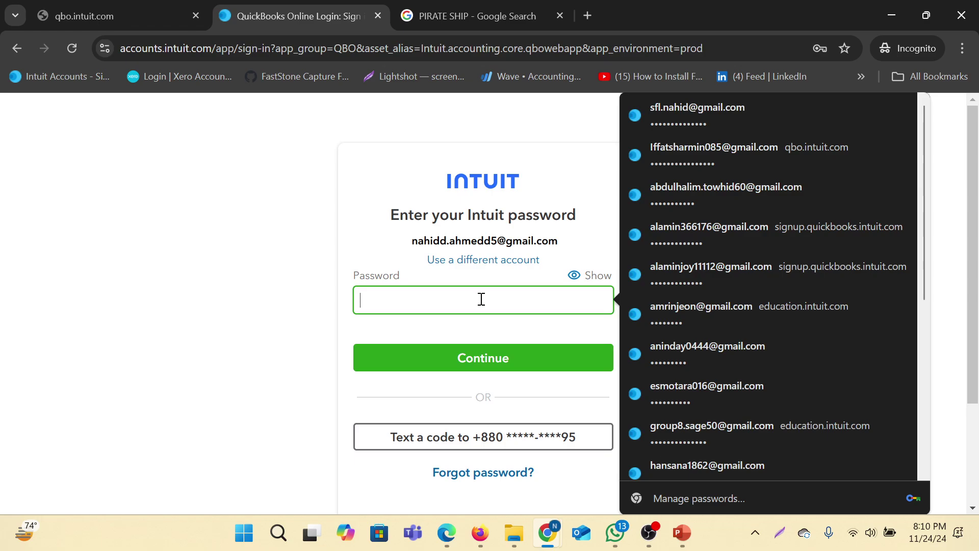
text(••)
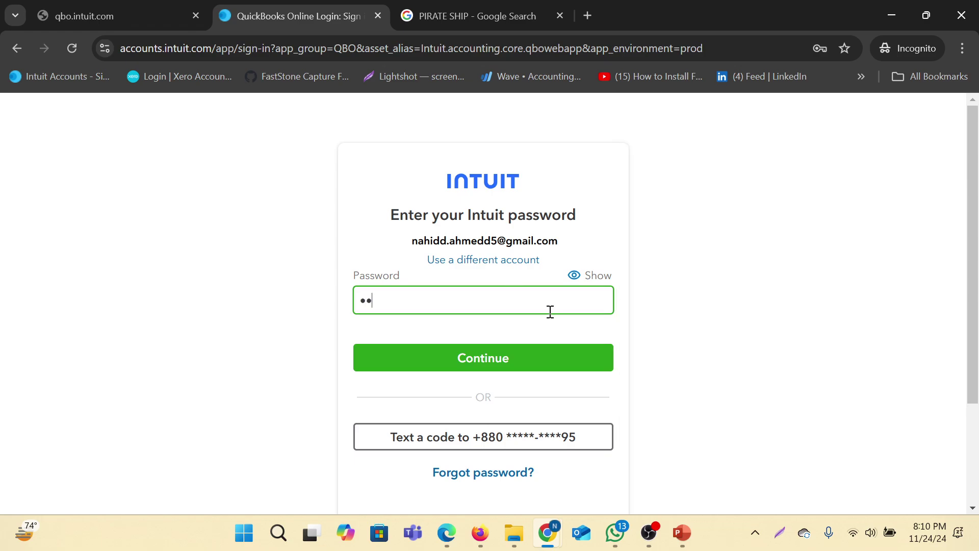
key(BackSpace)
key(BackSpace)
text(•••)
click(513, 349)
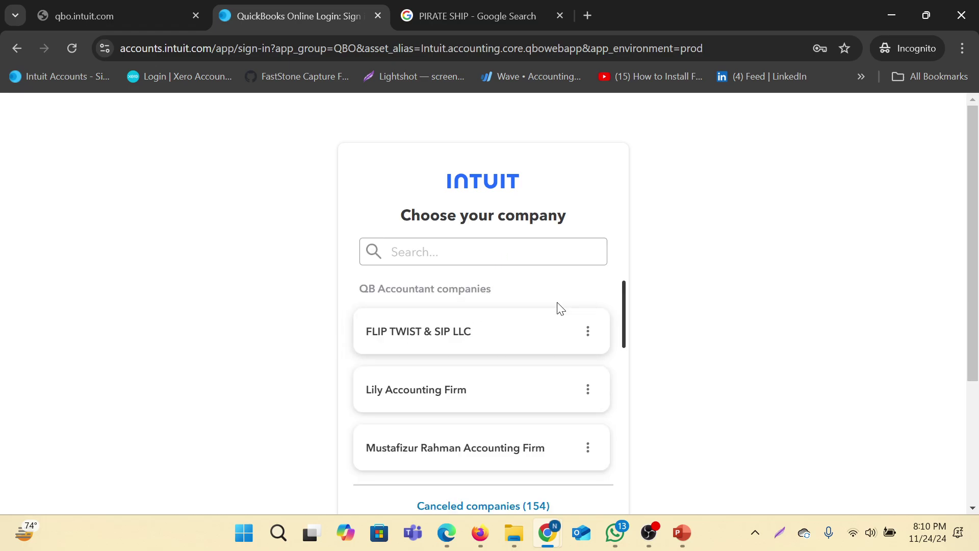
Open the Arena Pharmaceutical company from the list of available companies
scroll(551, 314, down, 8)
scroll(521, 383, down, 3)
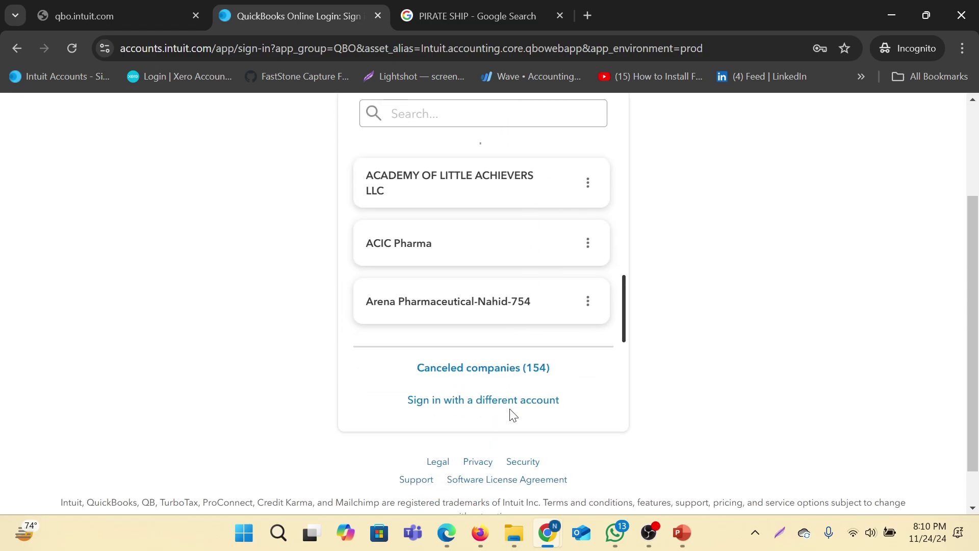
click(459, 298)
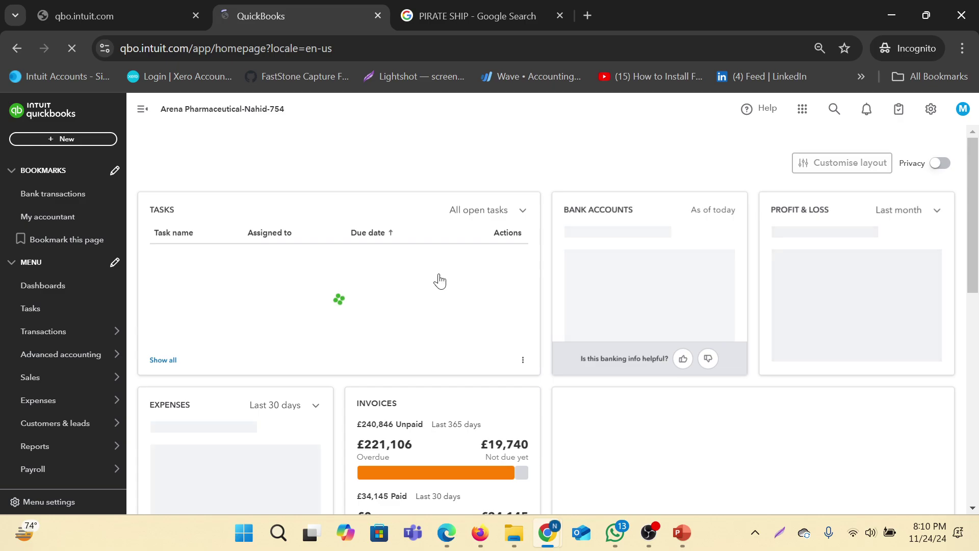
Set the browser zoom for the QuickBooks page to 100%
click(964, 47)
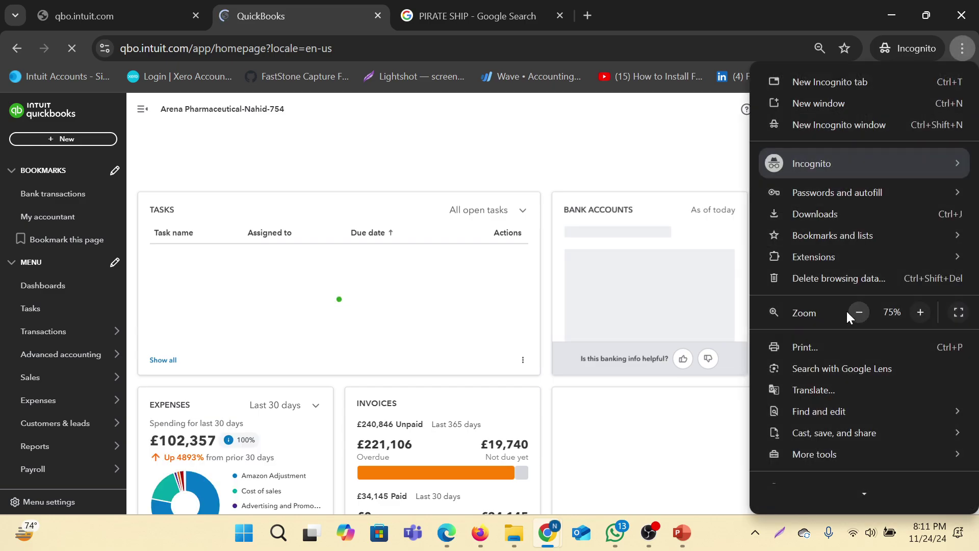
click(921, 313)
click(921, 313)
click(921, 313)
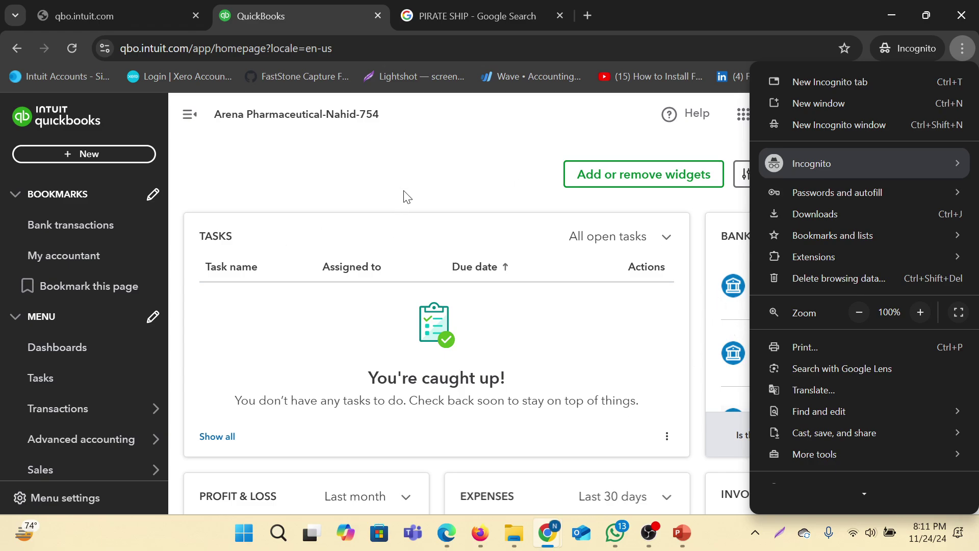
click(410, 176)
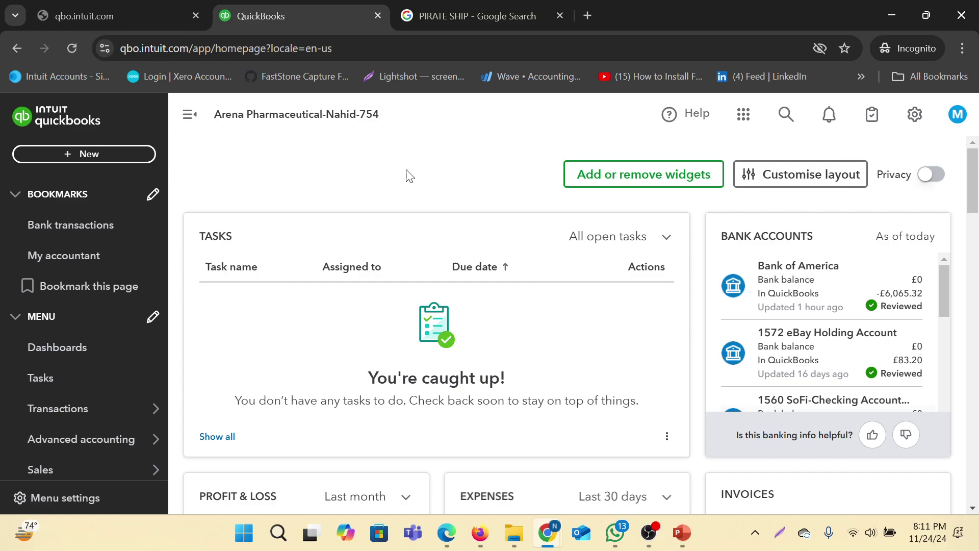
Go to the Sales section and show the All sales transaction list
scroll(51, 276, down, 5)
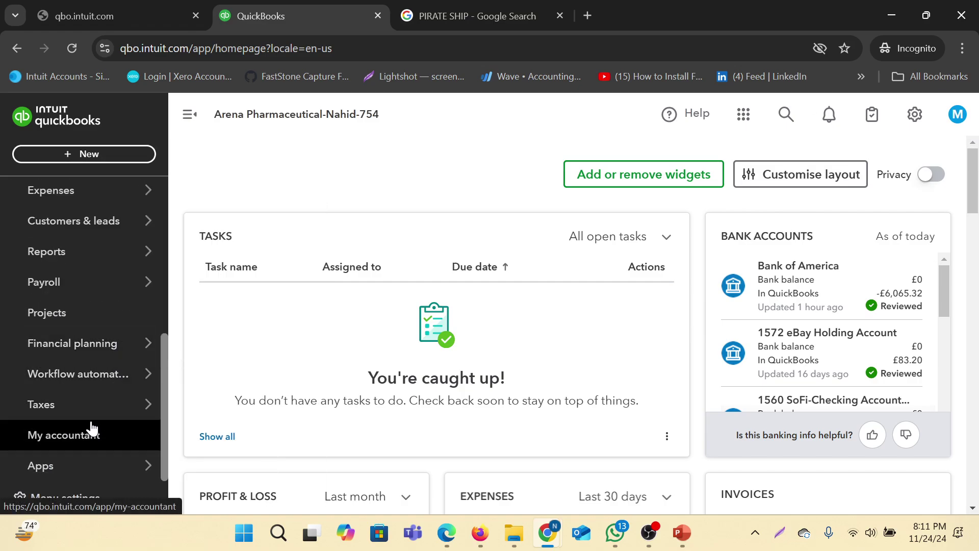
scroll(61, 283, up, 3)
mouse_move(55, 343)
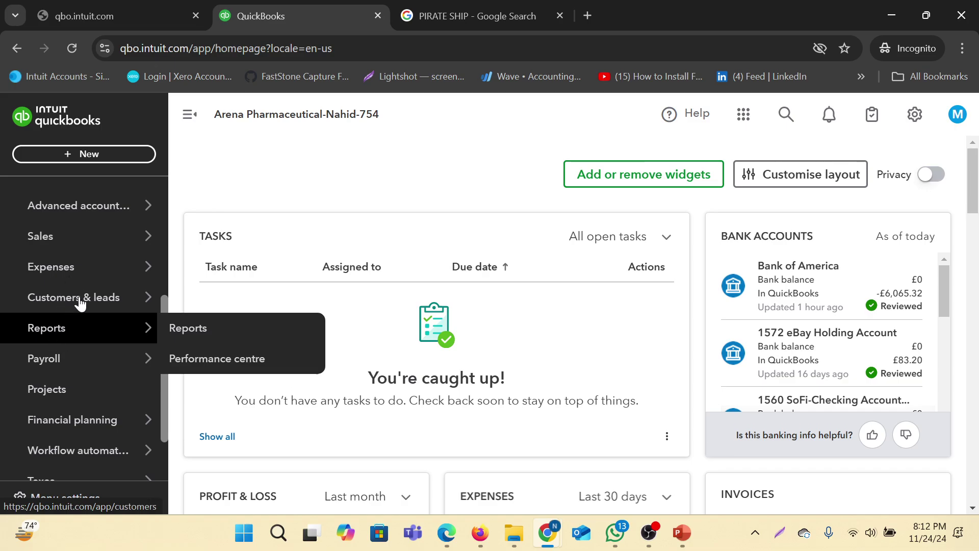
scroll(77, 352, up, 3)
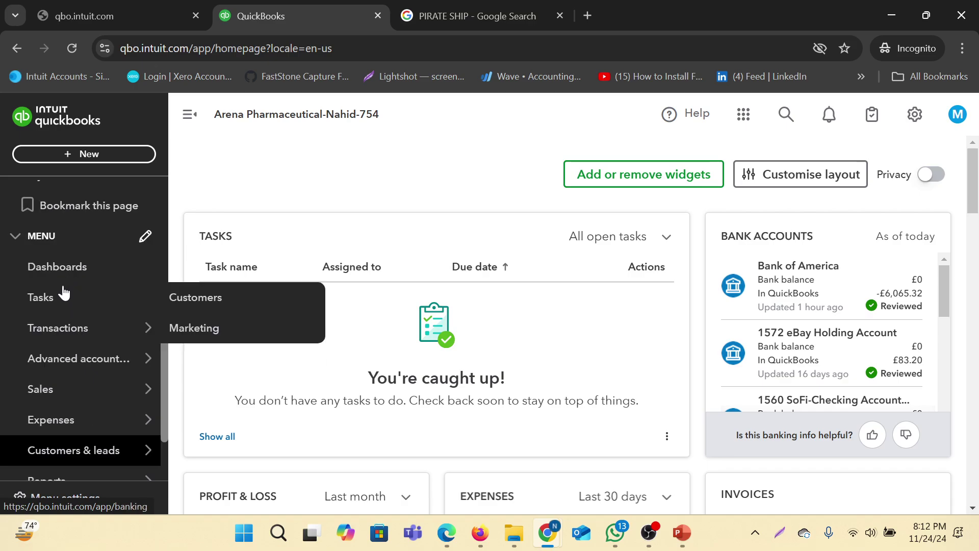
click(51, 396)
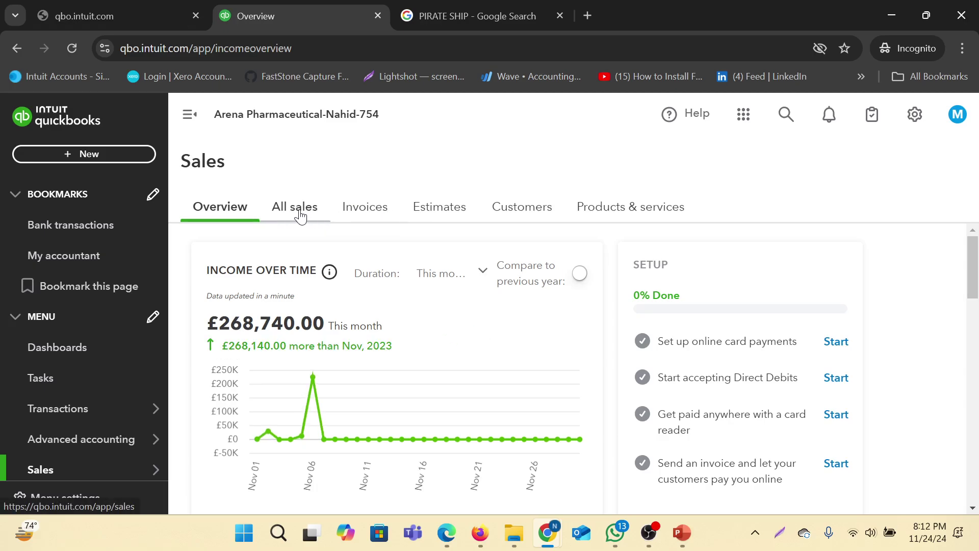
click(299, 214)
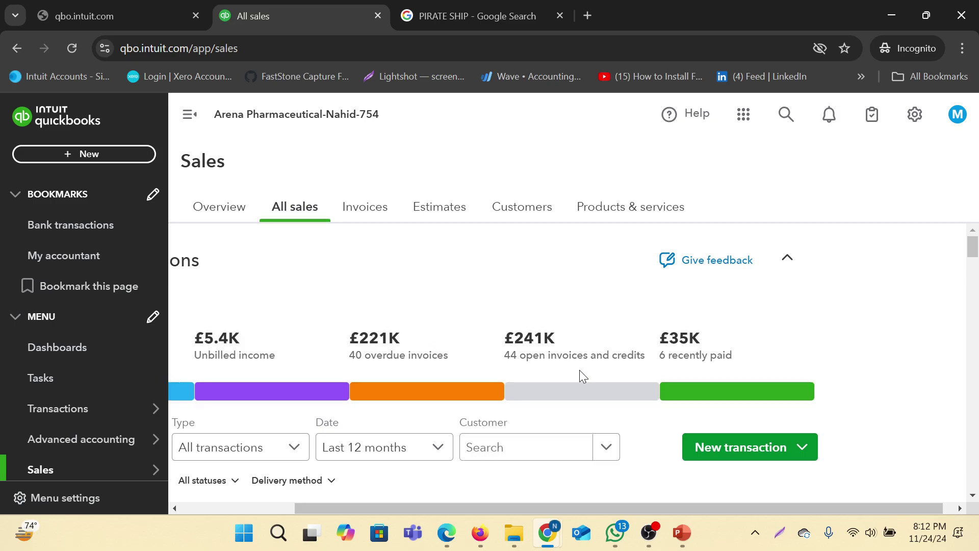
Open the £0.00 payment dated 11/10/24 from the All sales list for editing
scroll(655, 371, down, 3)
scroll(654, 371, down, 1)
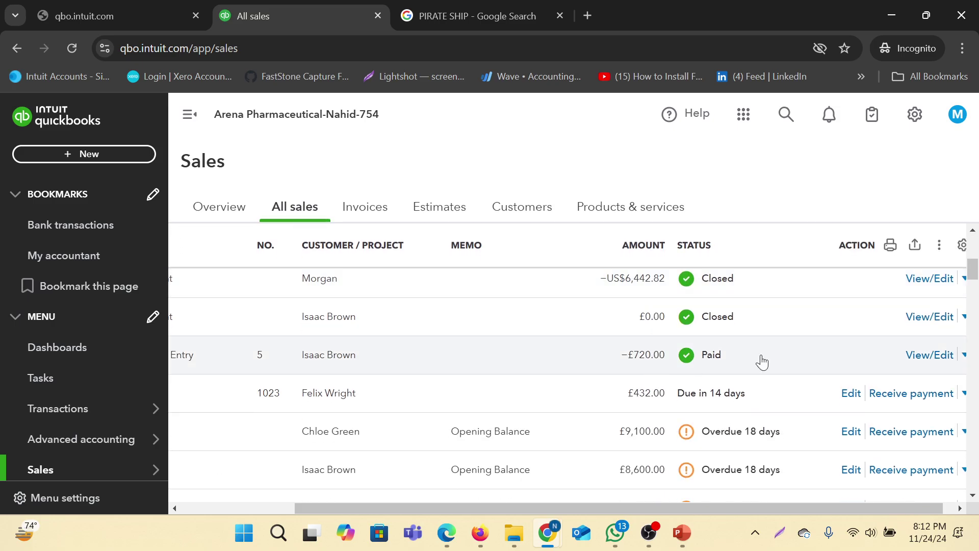
scroll(720, 344, down, 1)
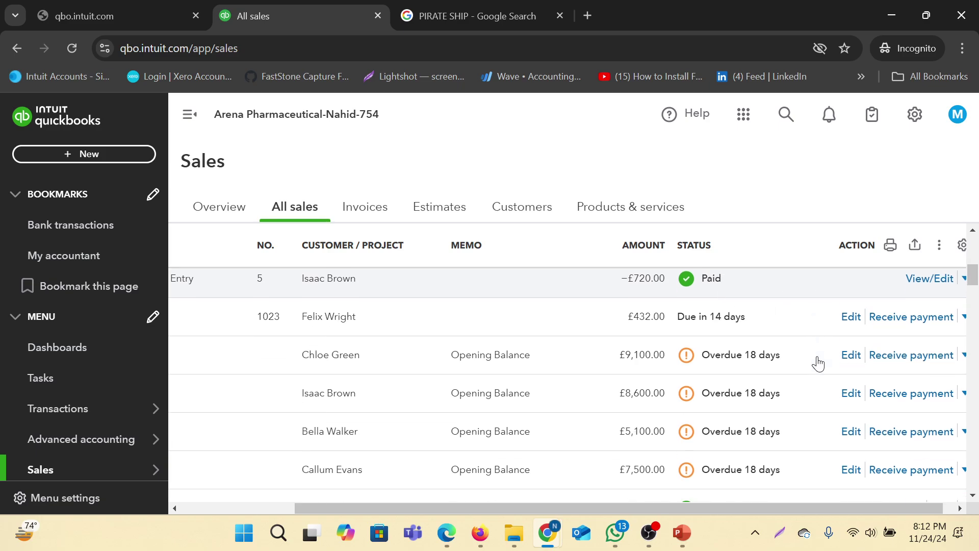
drag(675, 510, 451, 514)
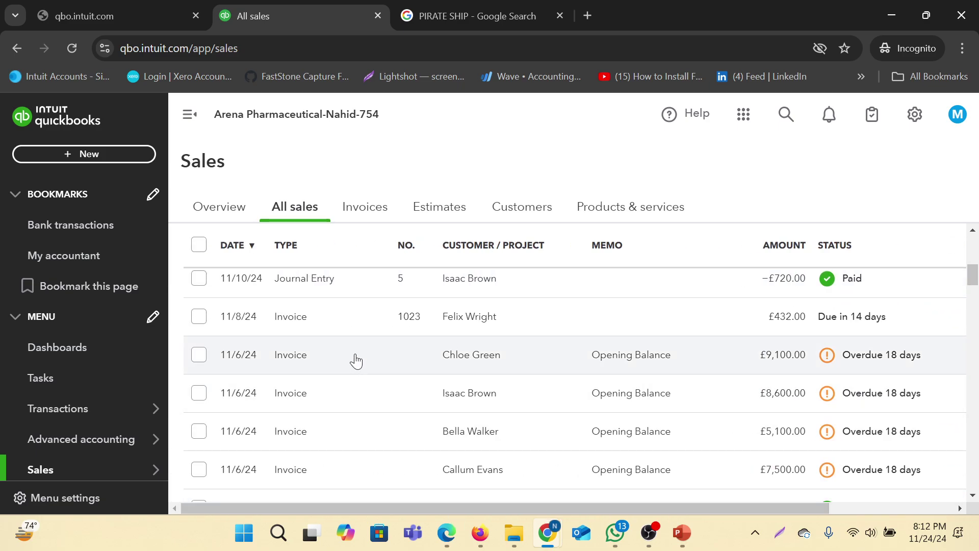
scroll(427, 418, up, 2)
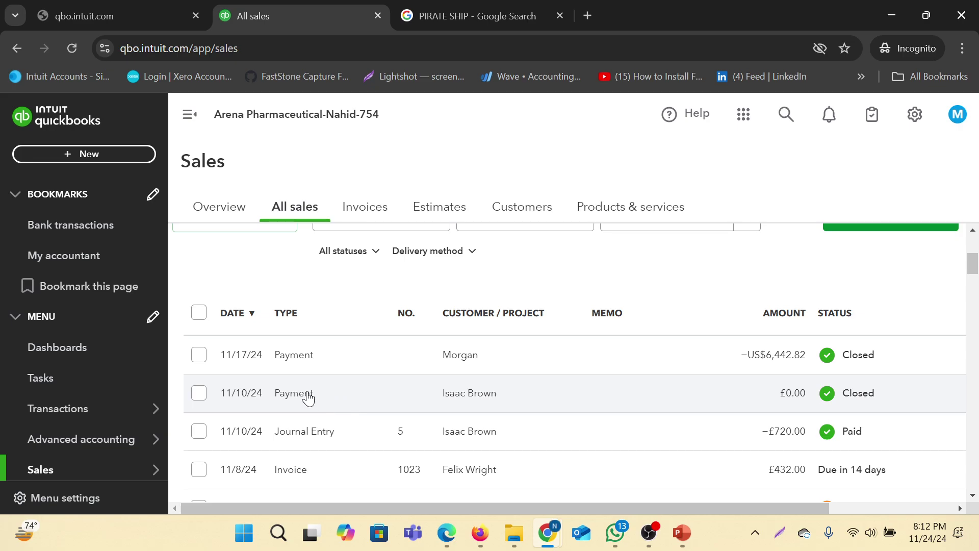
click(352, 399)
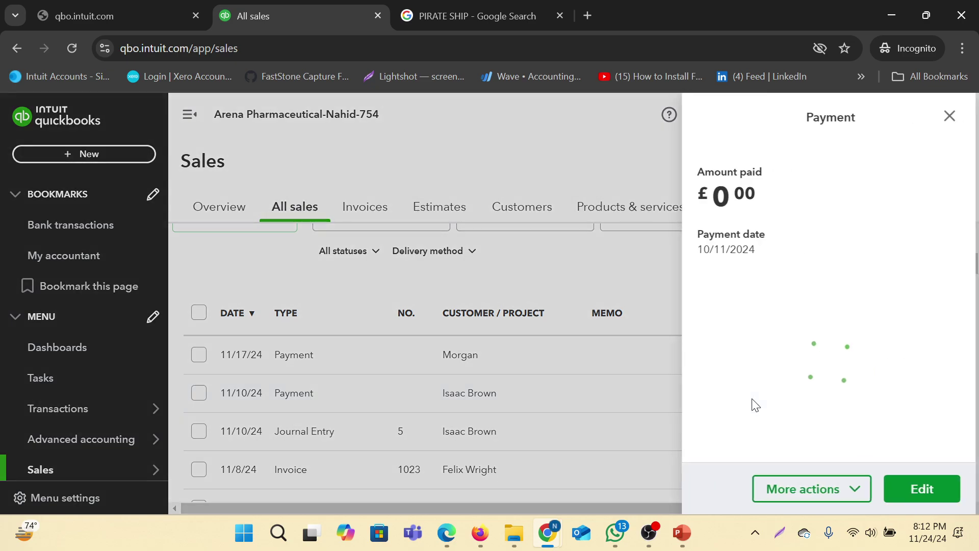
click(927, 491)
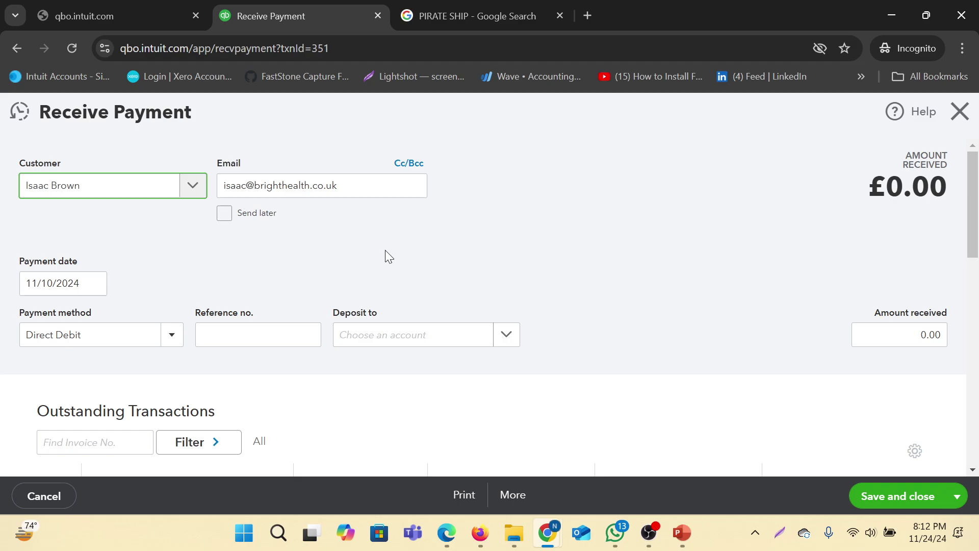
Browse the payment's Deposit to accounts, filter them by "un", and close the payment without saving
scroll(412, 221, down, 3)
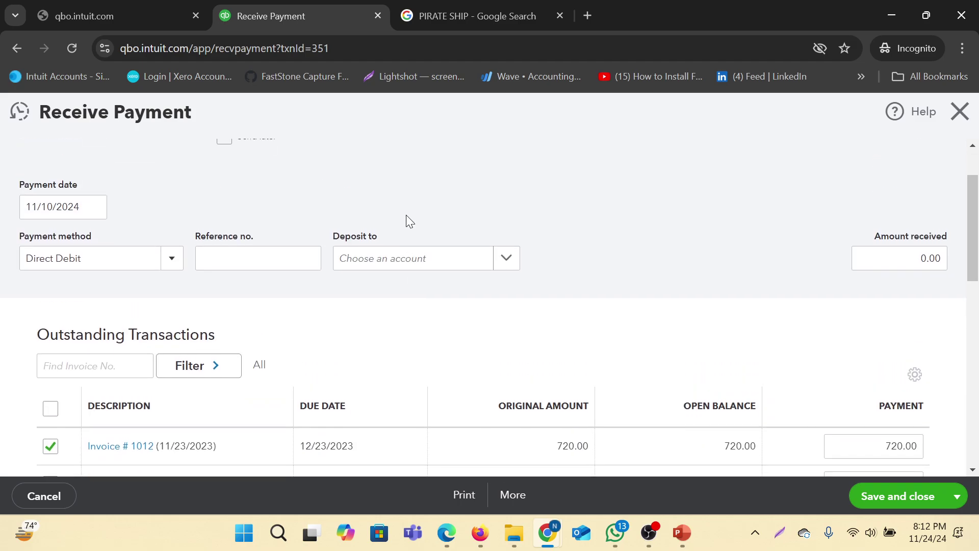
click(507, 261)
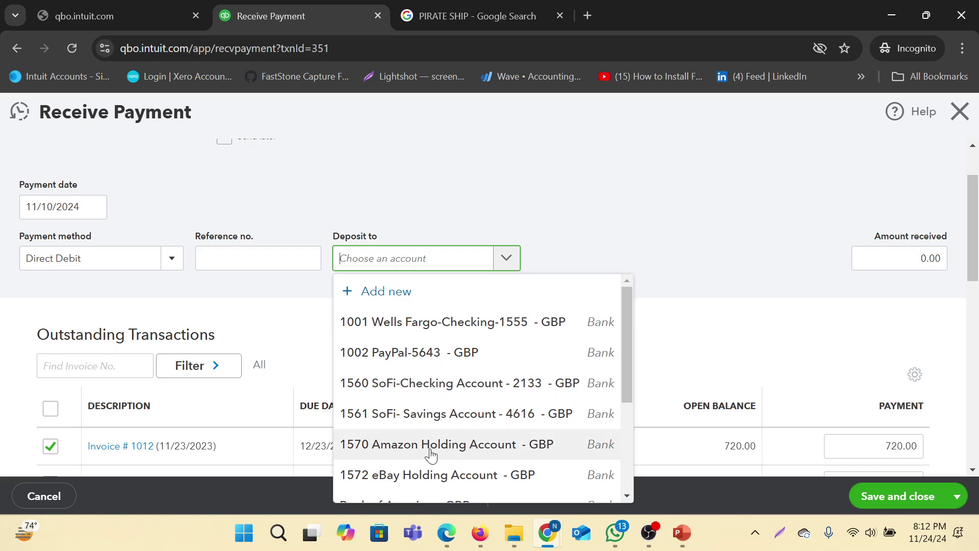
scroll(434, 451, down, 1)
scroll(434, 444, up, 2)
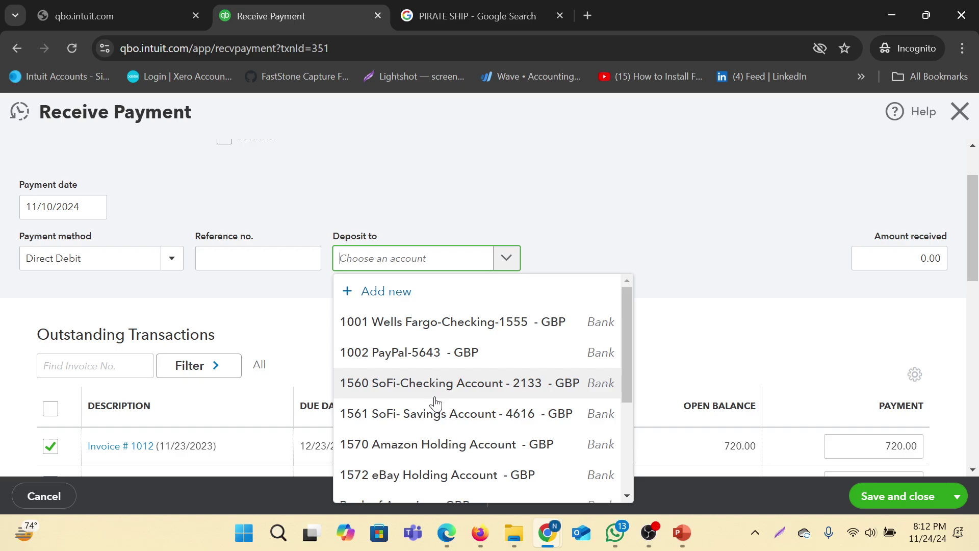
scroll(457, 378, down, 5)
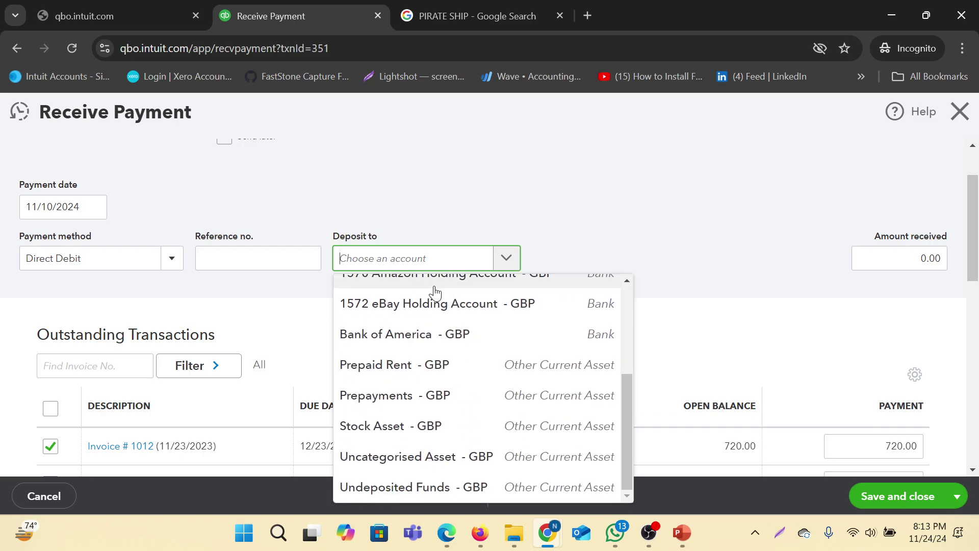
text(un)
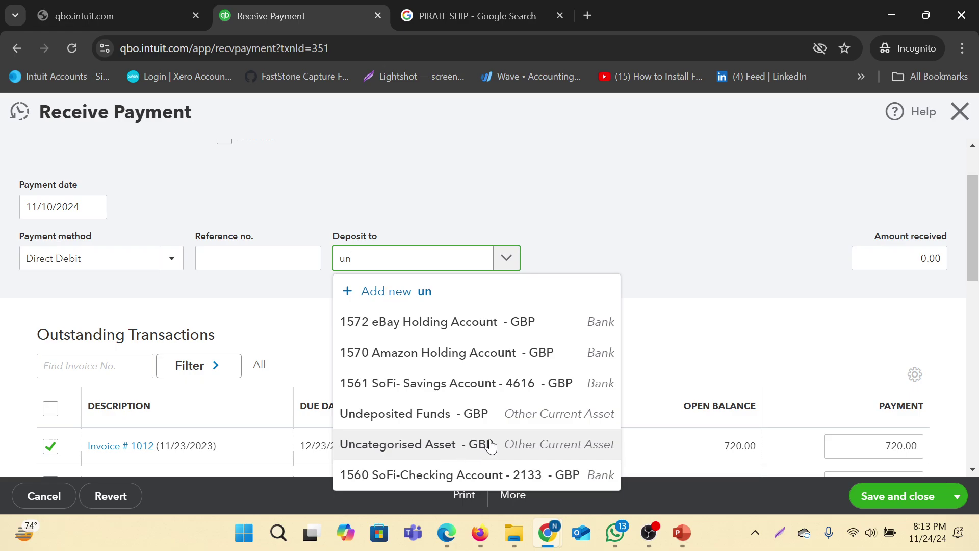
click(707, 209)
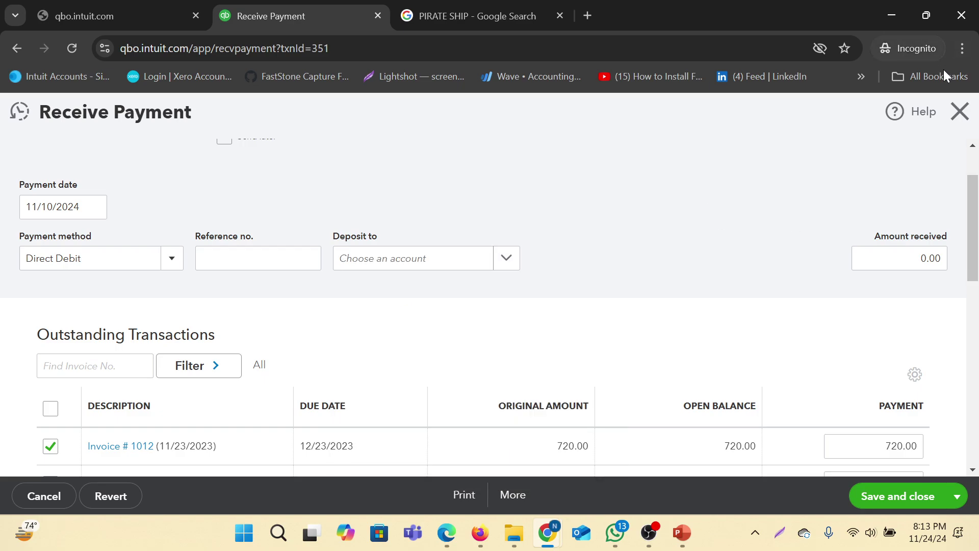
click(958, 118)
click(569, 329)
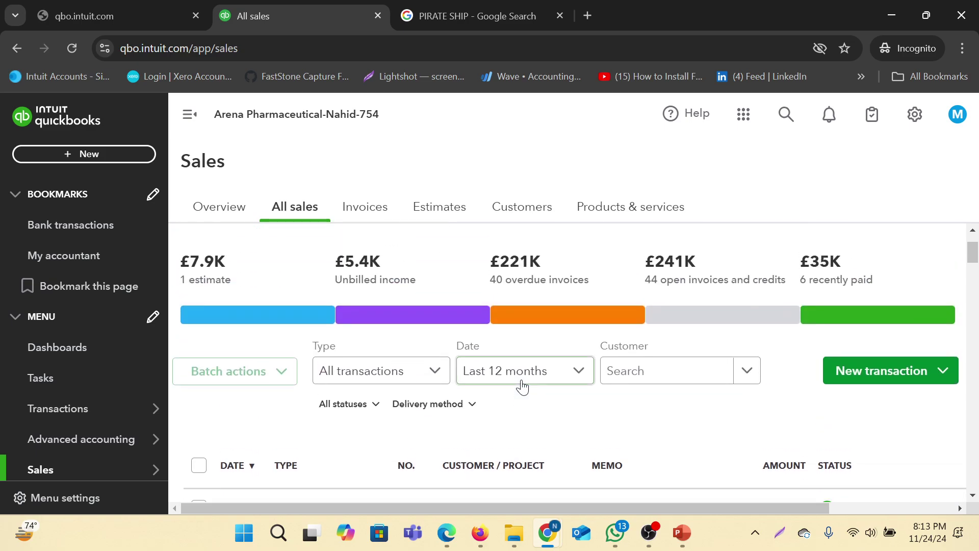
Switch to File Explorer and go to the Arena Pharmaceticals folder that contains the Bank of America statements' parent folder
scroll(521, 382, down, 4)
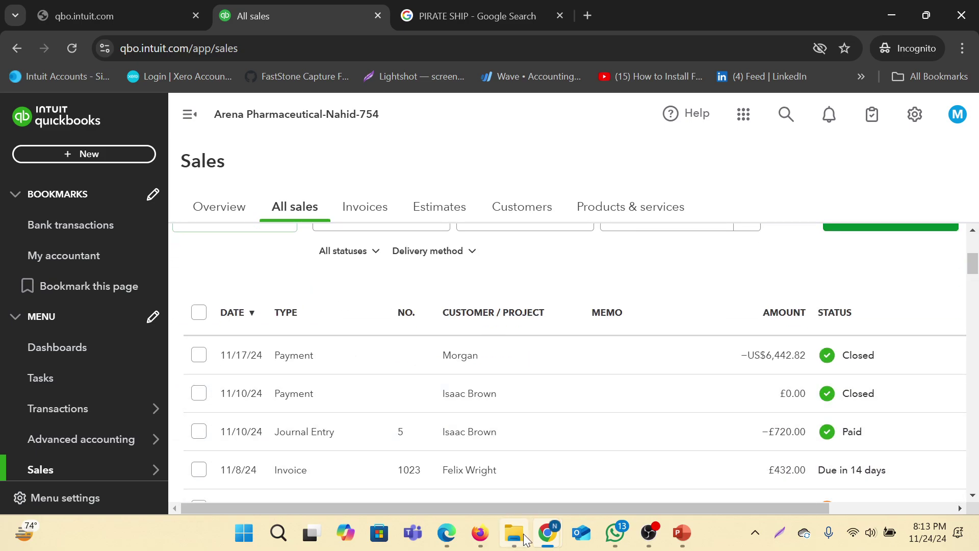
mouse_move(516, 537)
click(518, 470)
scroll(77, 449, down, 3)
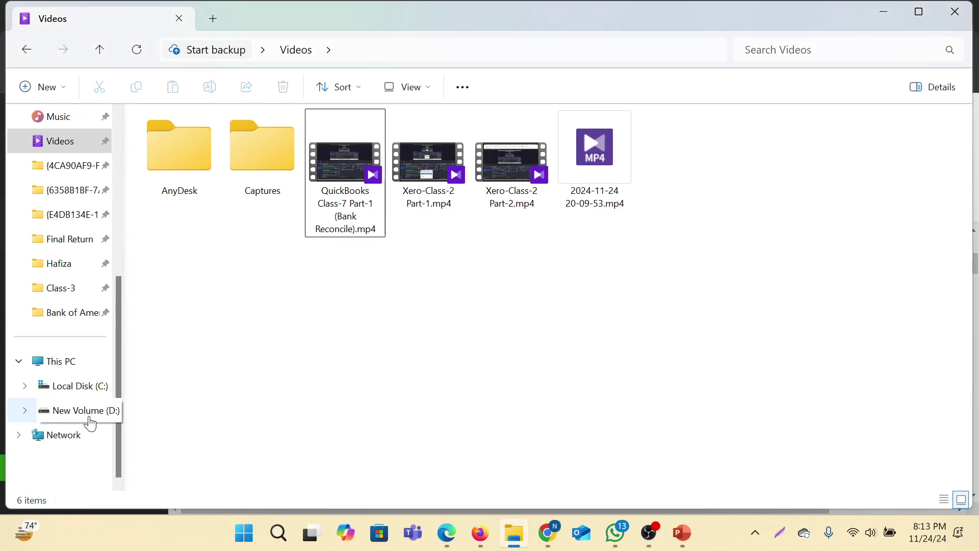
click(80, 421)
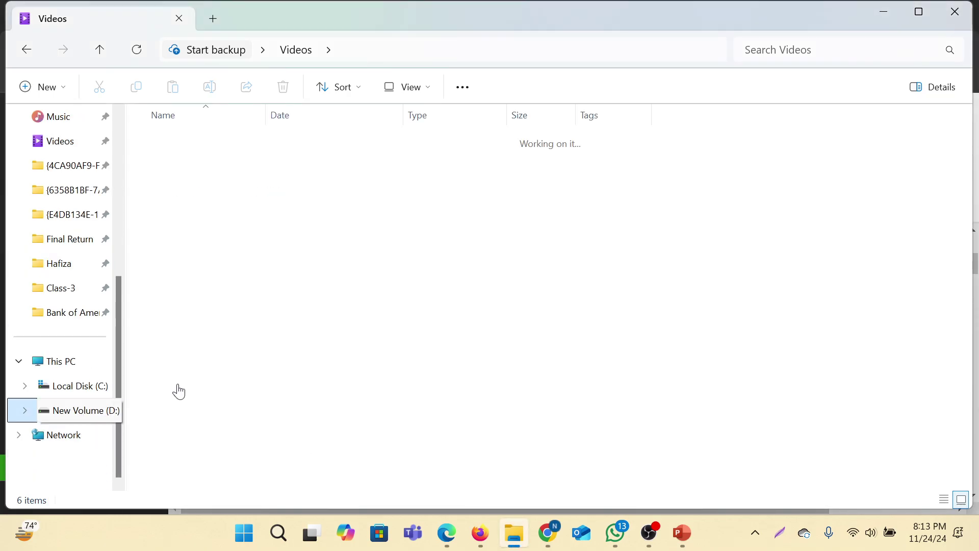
click(62, 320)
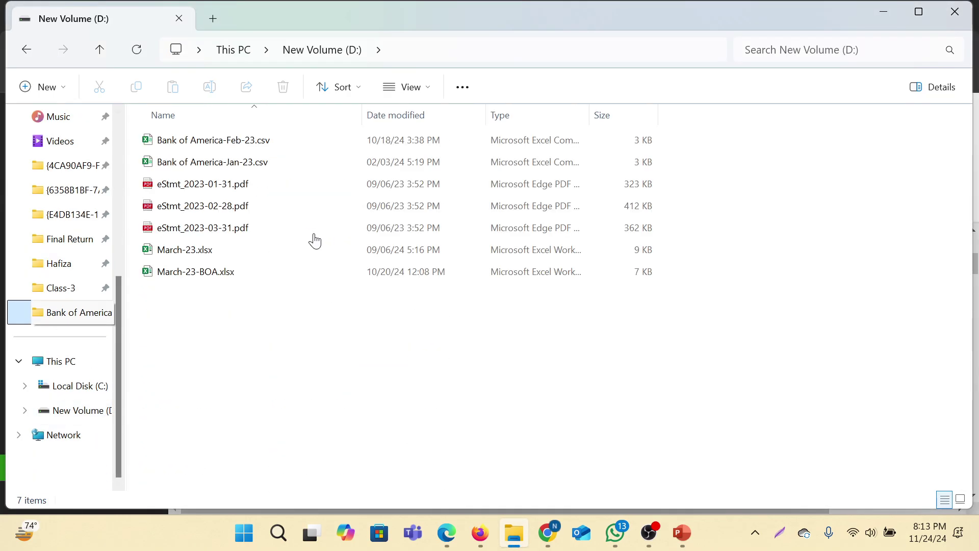
click(99, 49)
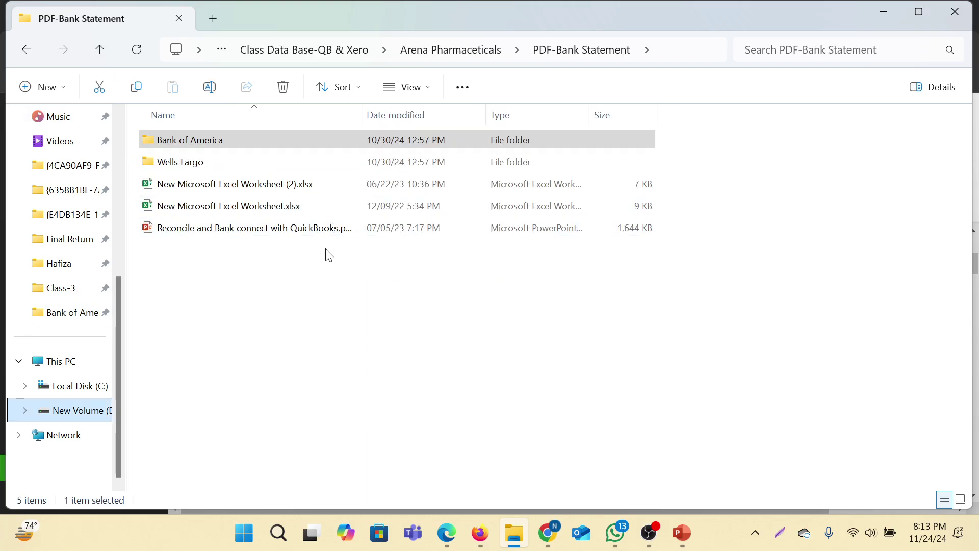
click(102, 51)
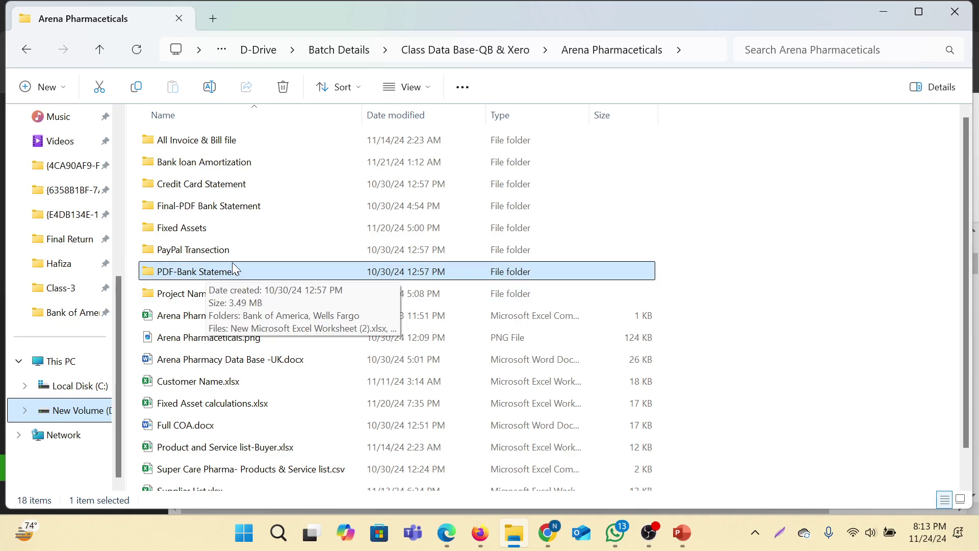
Open the Credit Card Statement folder and select the Capital One-2022 subfolder
double_click(202, 185)
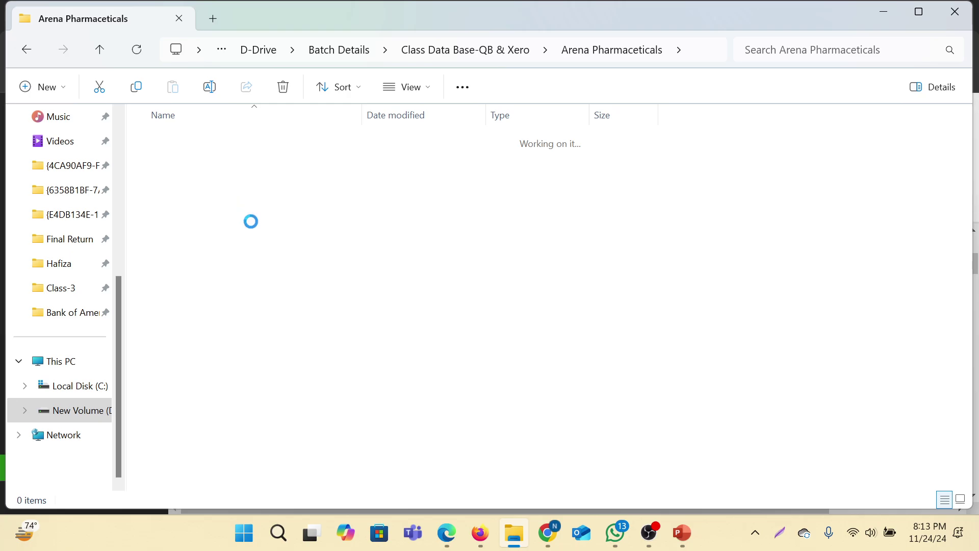
click(219, 147)
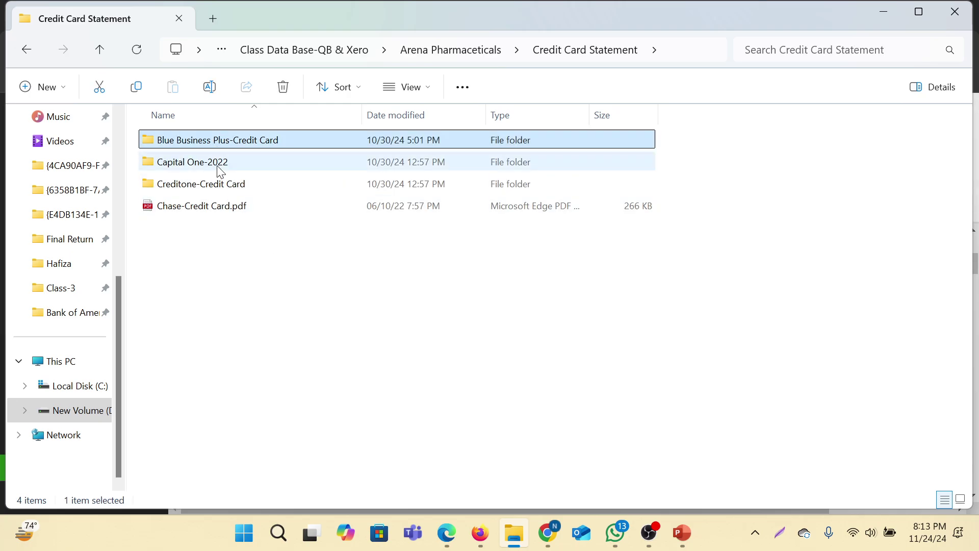
click(219, 168)
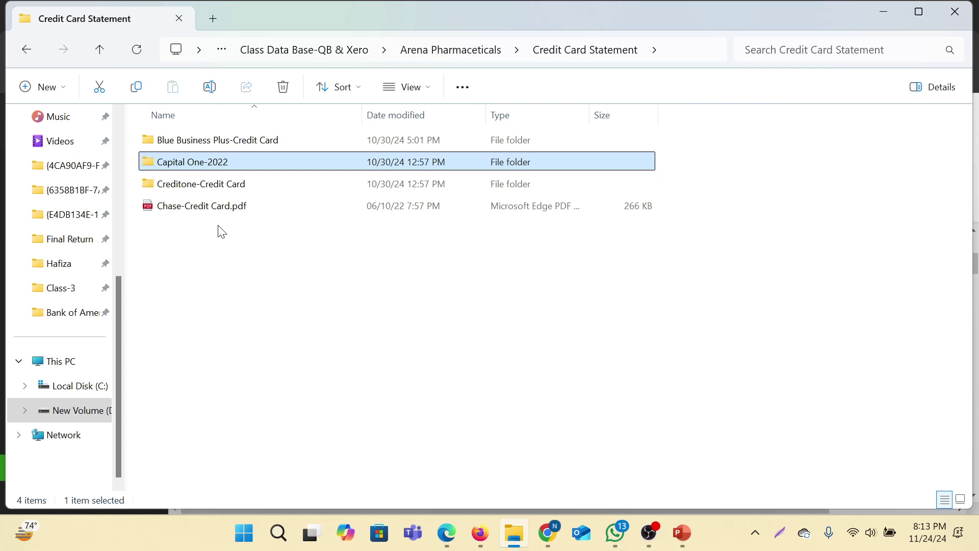
Open Creditone-2502-July.pdf from the Creditone-Credit Card folder and close the older eStmt_2023-01-31 and Reconcile-BOA-Jan-2023 PDFs
double_click(218, 191)
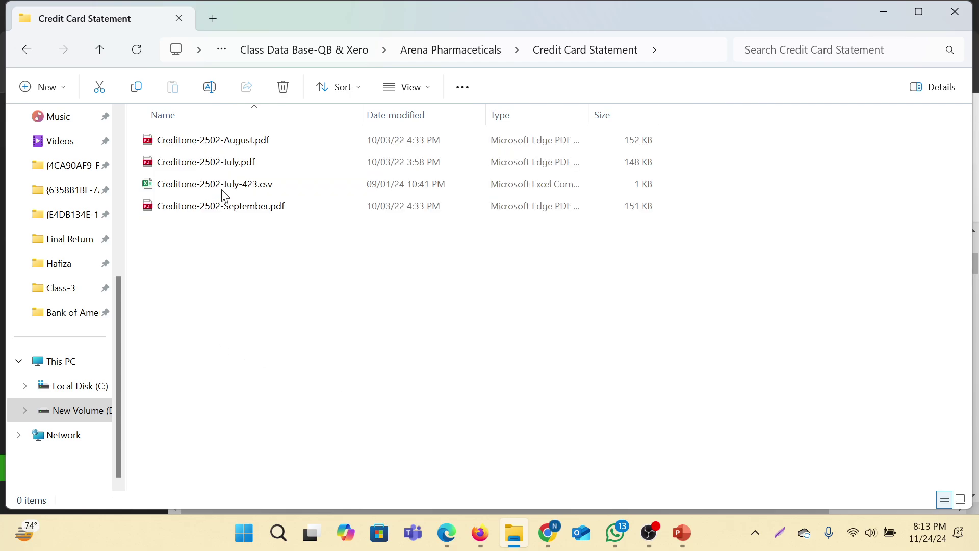
double_click(224, 164)
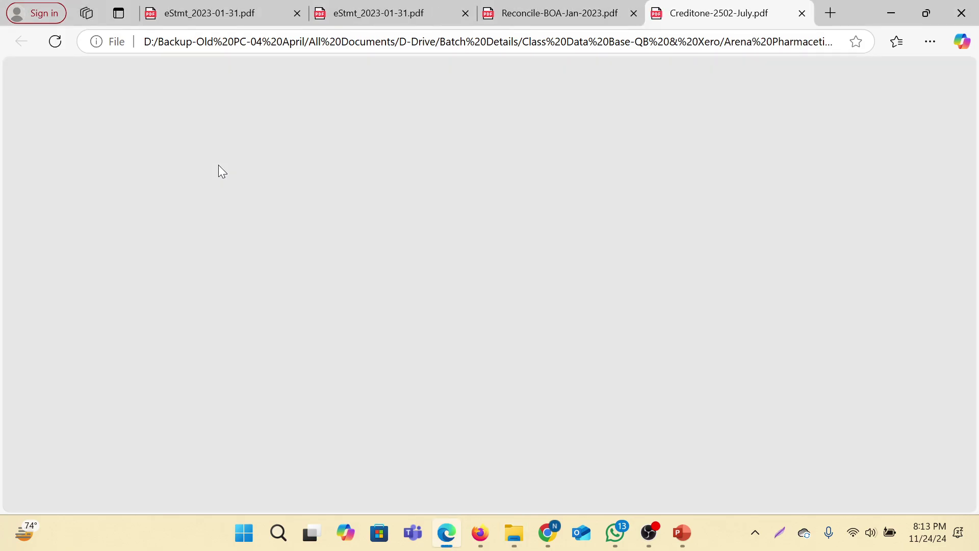
click(446, 14)
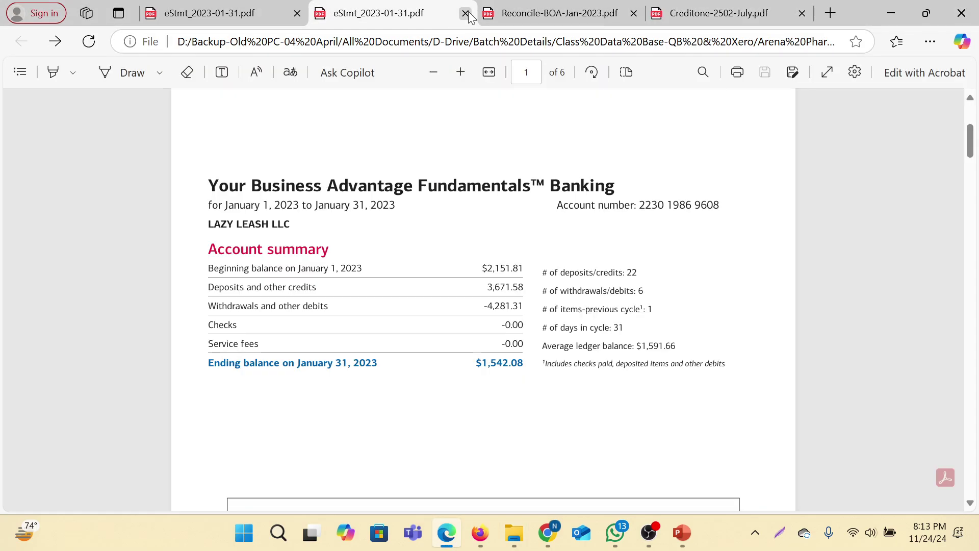
click(459, 15)
click(465, 13)
click(253, 11)
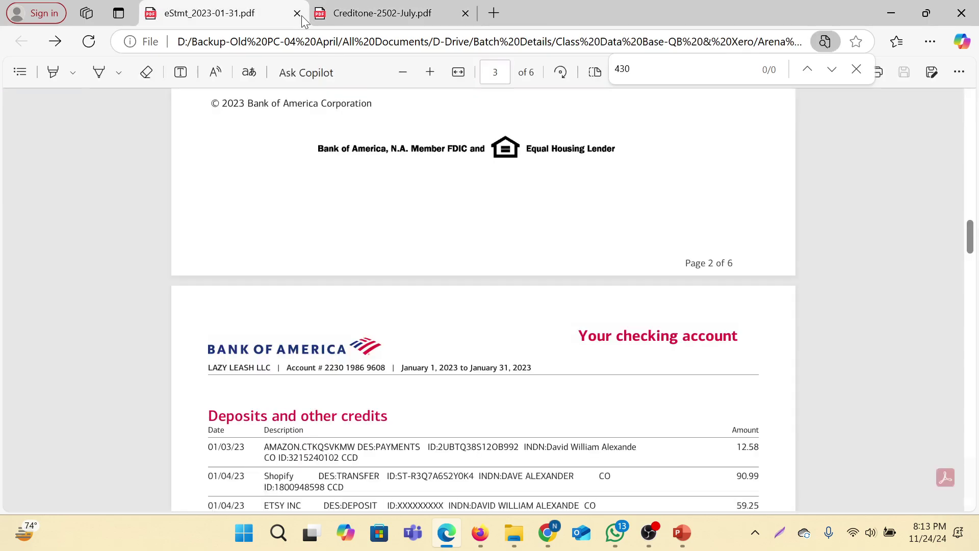
click(298, 13)
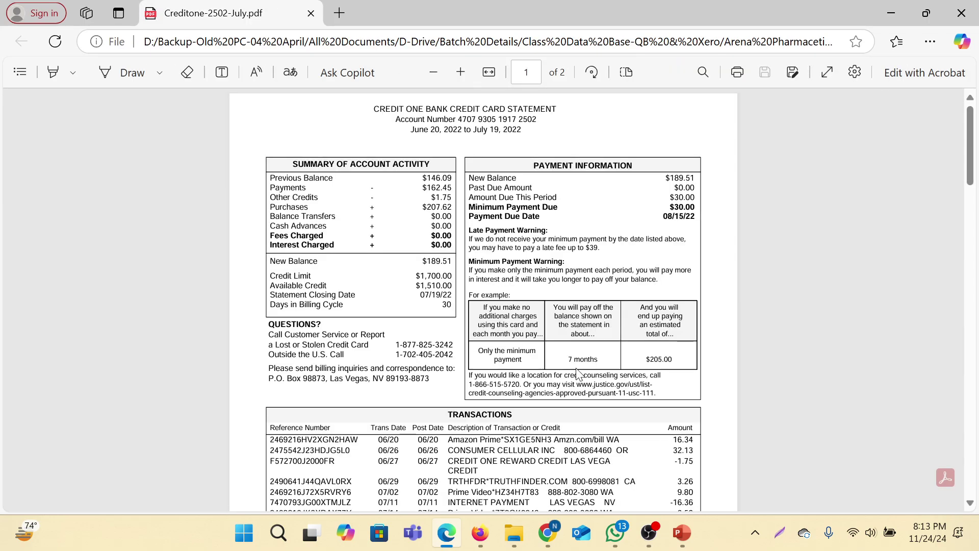
Return to File Explorer and open Jan-2022.pdf from the Capital One-2022 folder under Credit Card Statement
mouse_move(514, 533)
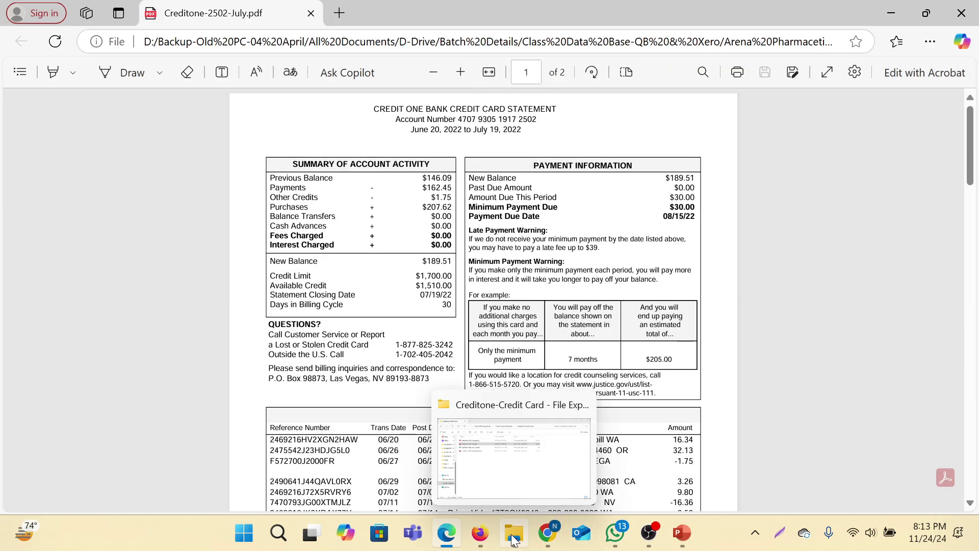
click(516, 483)
click(100, 50)
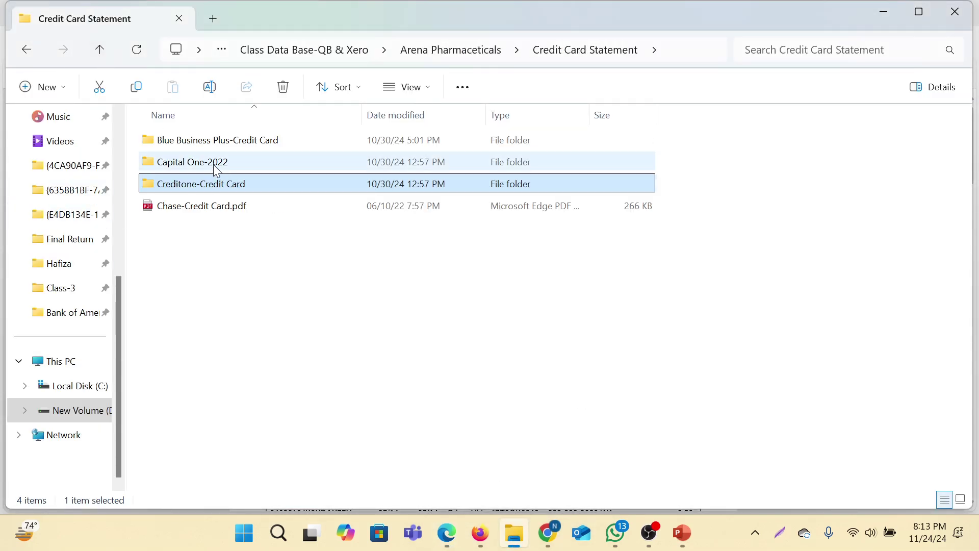
double_click(218, 161)
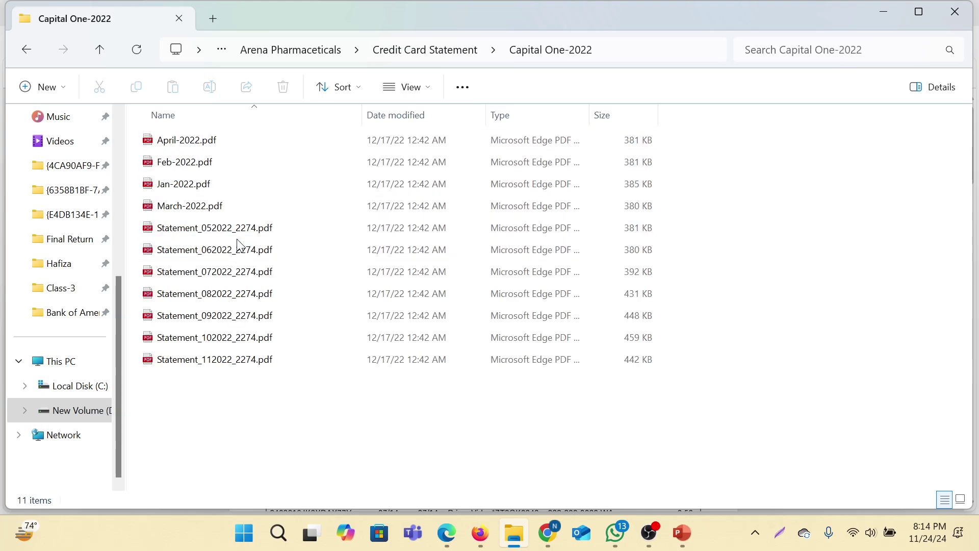
click(196, 187)
double_click(196, 186)
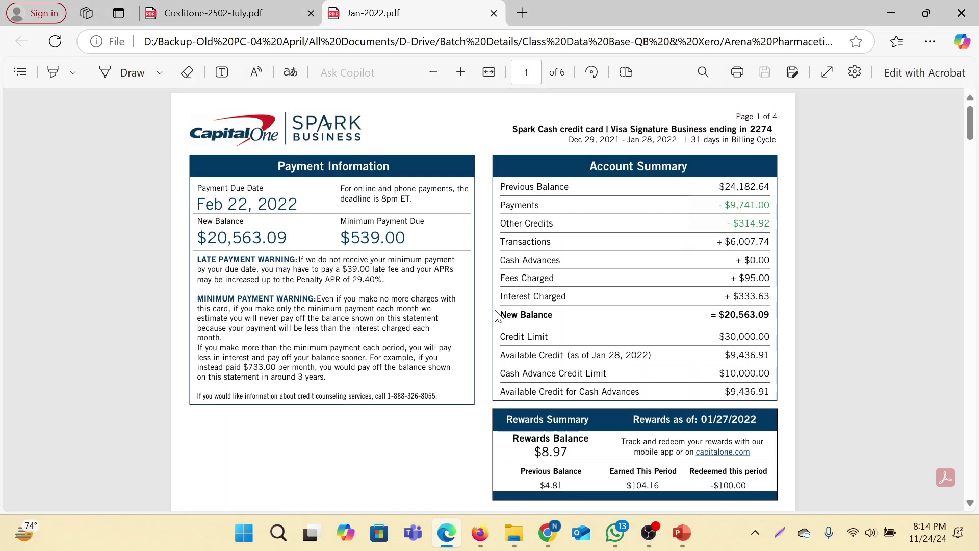
Return to File Explorer and open Blue Business Plus-Credit Card.pdf from the Blue Business Plus-Credit Card folder
mouse_move(513, 531)
click(501, 478)
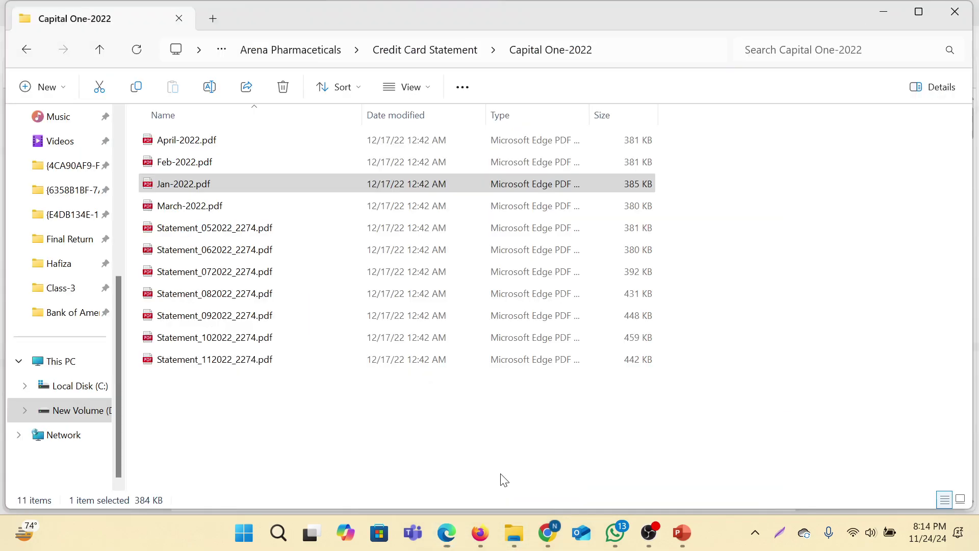
click(100, 49)
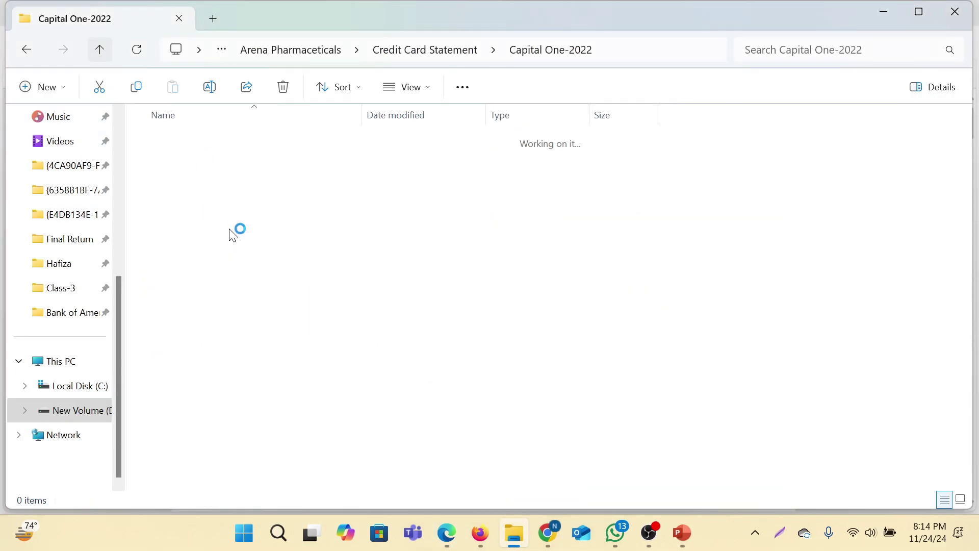
double_click(198, 138)
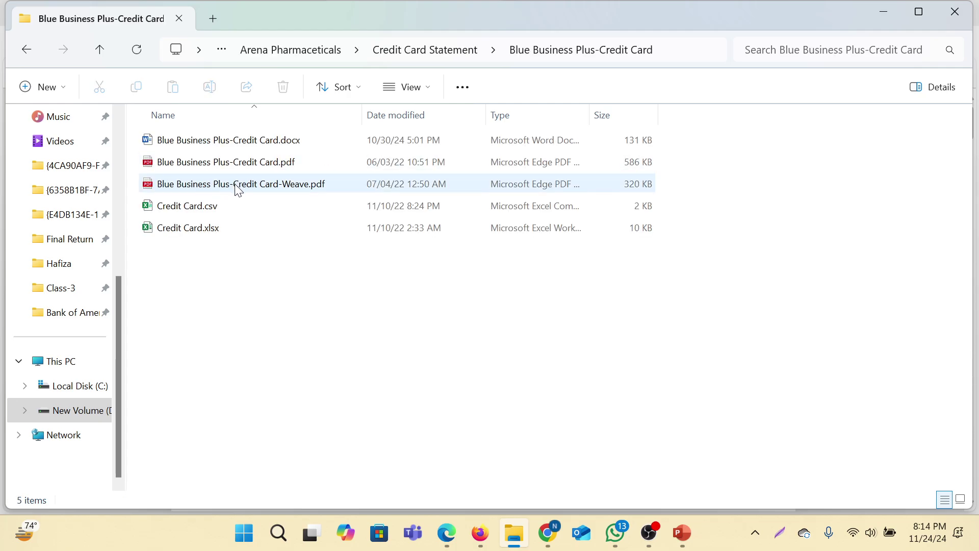
click(235, 168)
double_click(235, 171)
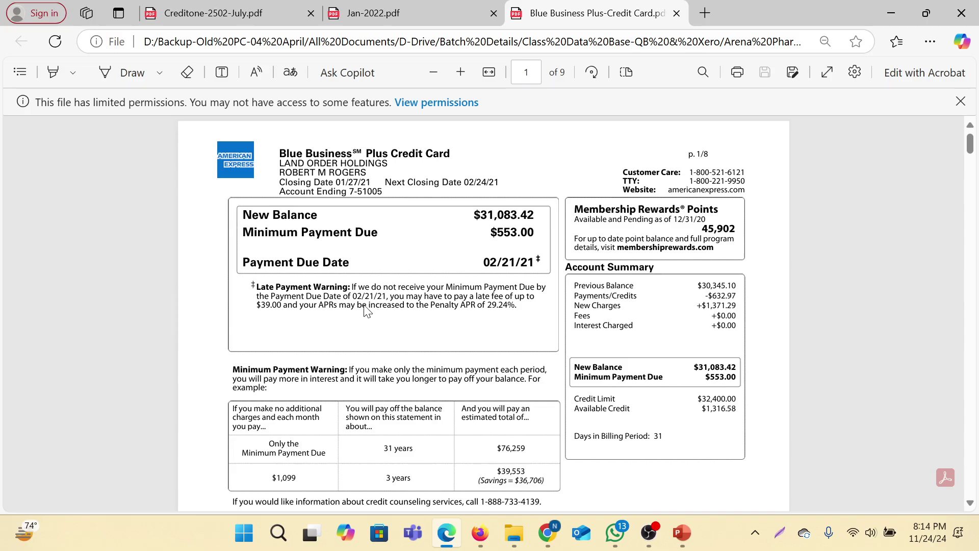
Compare the opened Capital One, Credit One and Blue Business Plus statements, checking the card issuer and first page of each
click(447, 12)
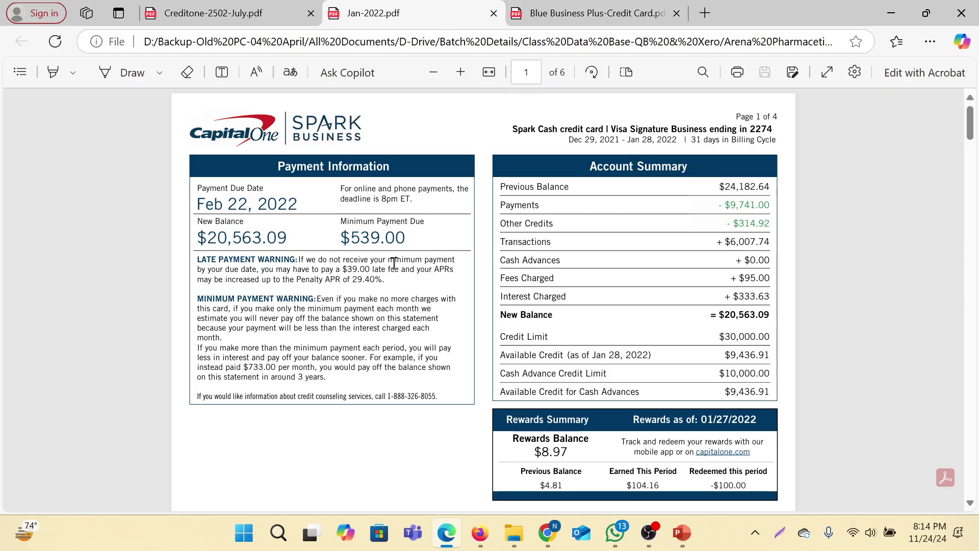
click(214, 14)
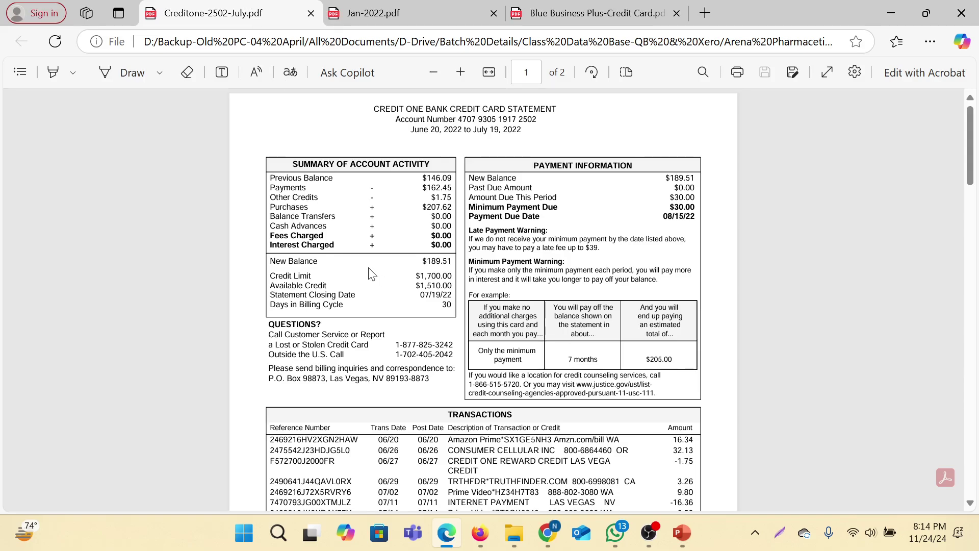
drag(374, 109, 464, 109)
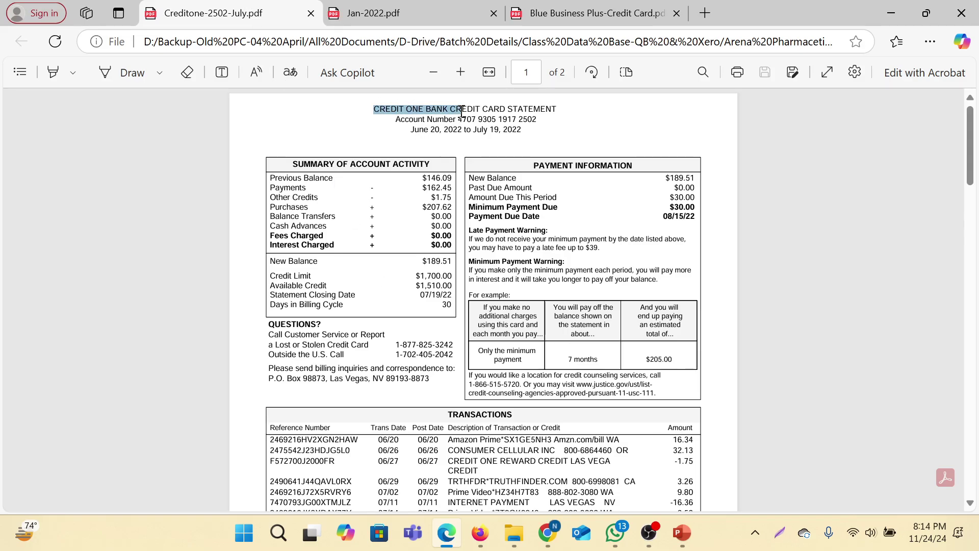
click(376, 8)
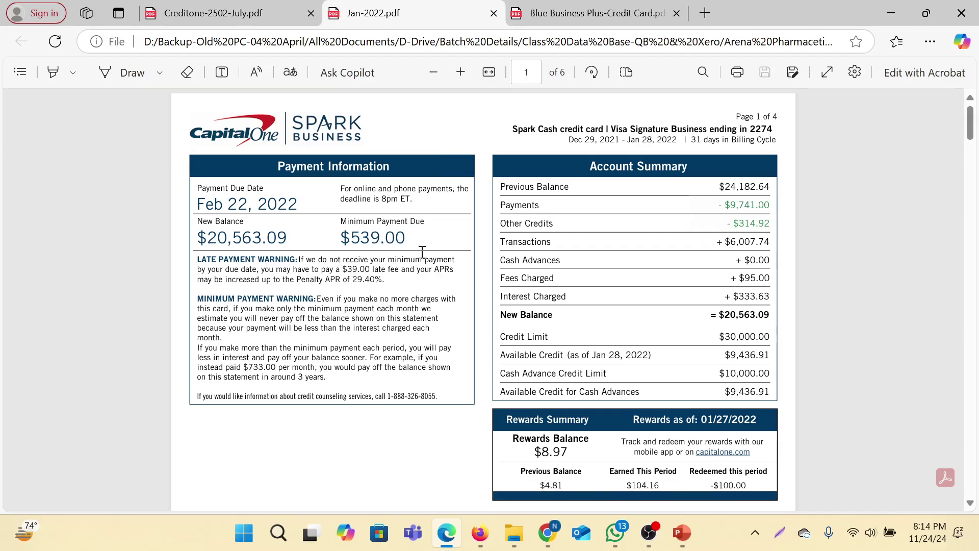
click(584, 13)
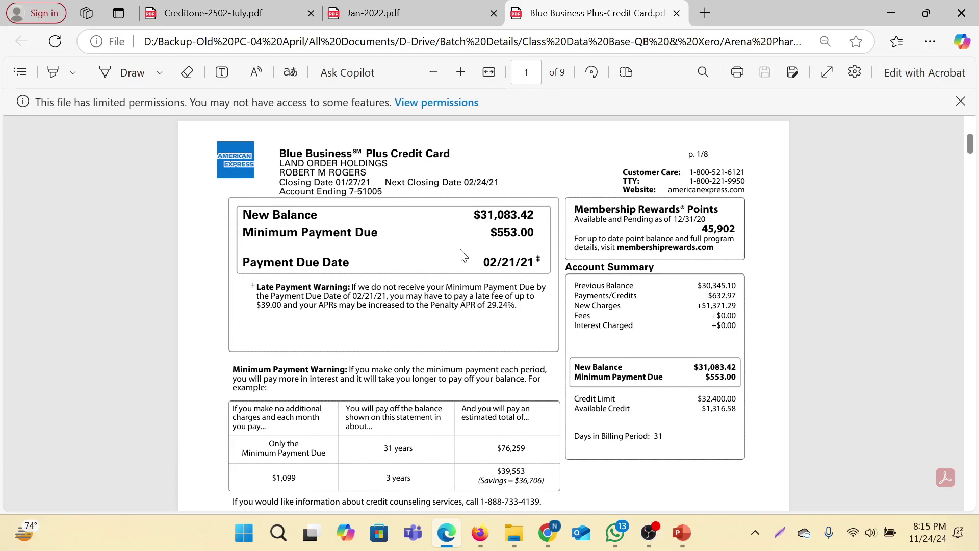
scroll(500, 268, down, 5)
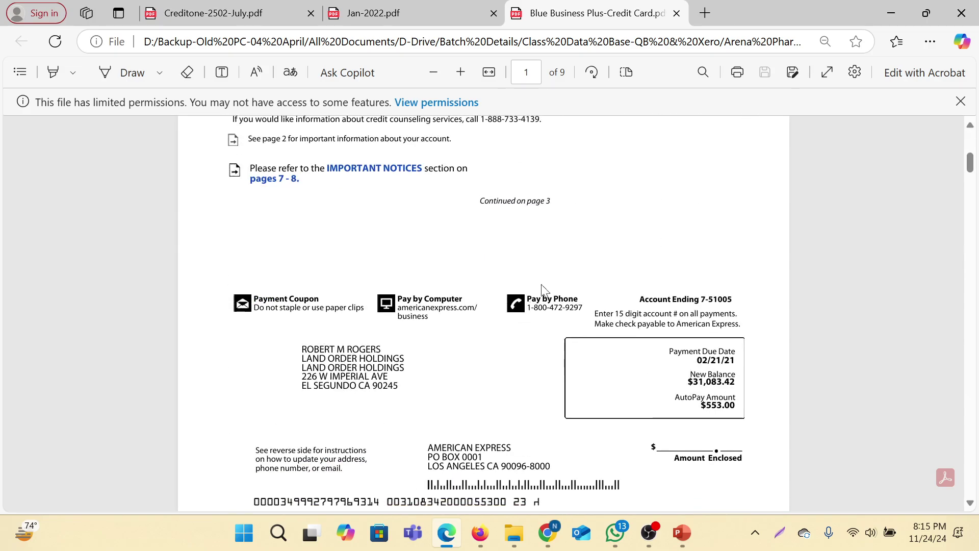
scroll(538, 307, up, 5)
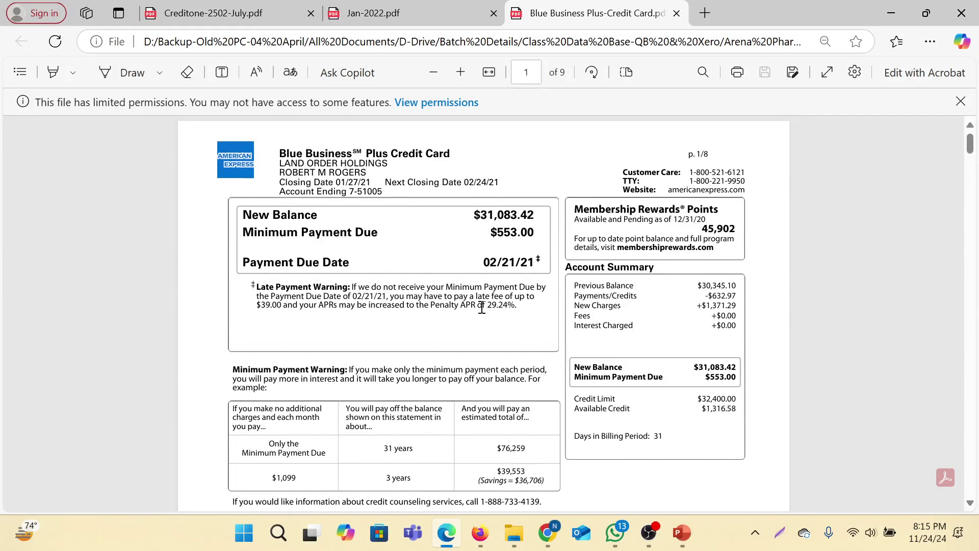
Enlarge the Creditone-2502-July statement and examine its title, account number line and statement period
click(270, 13)
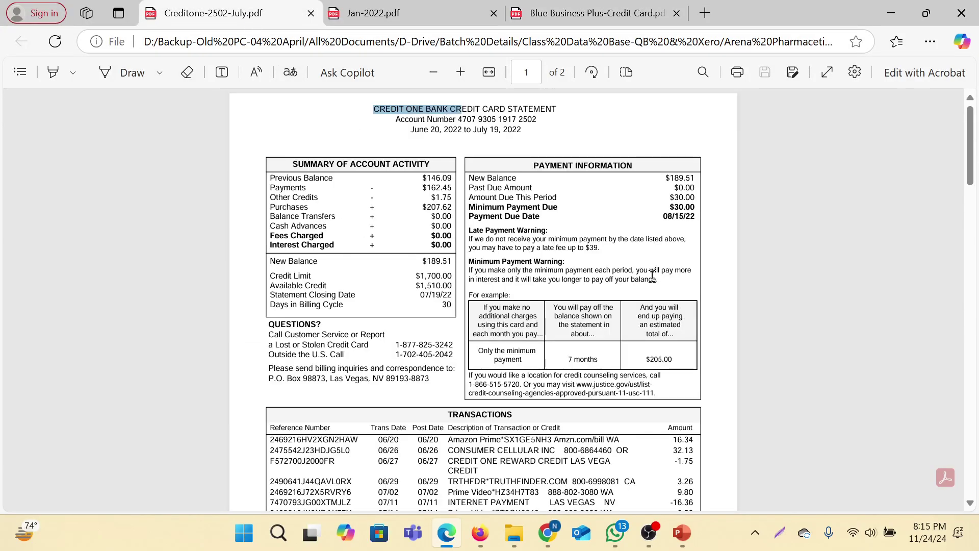
scroll(586, 218, up, 2)
scroll(585, 218, up, 1)
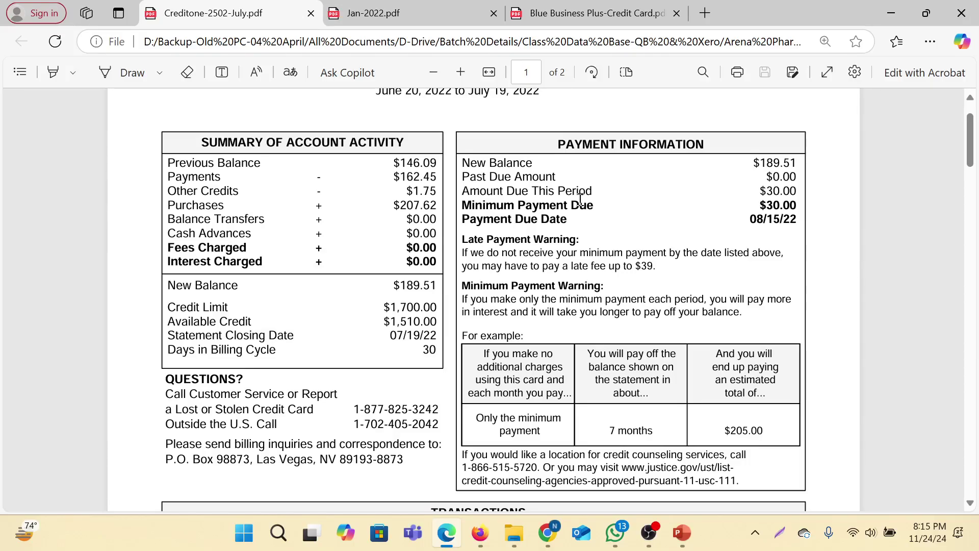
scroll(569, 186, up, 2)
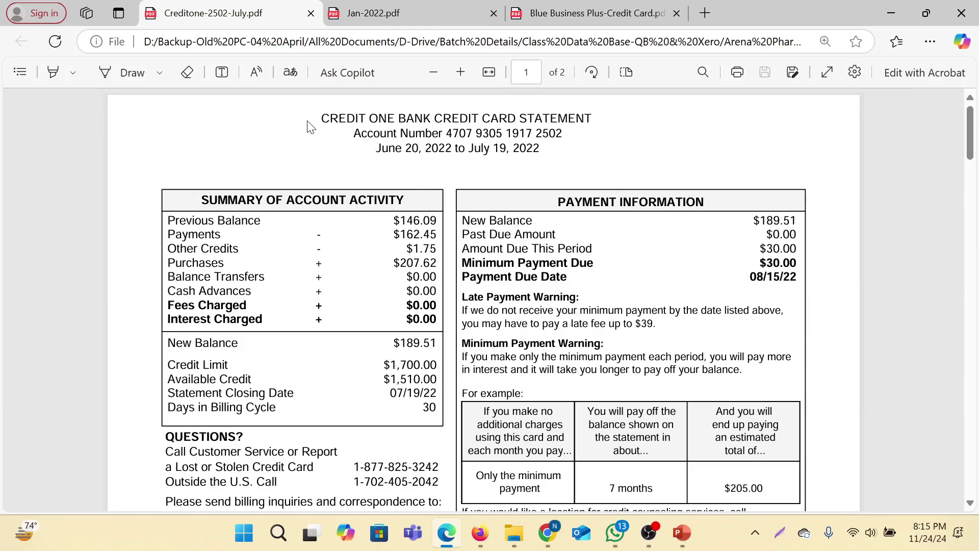
drag(312, 121, 624, 113)
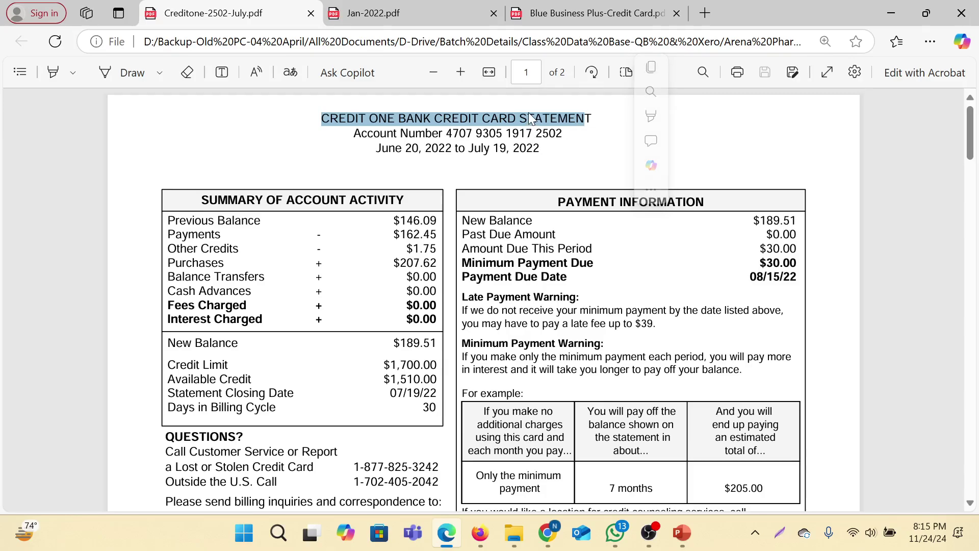
drag(383, 133, 558, 137)
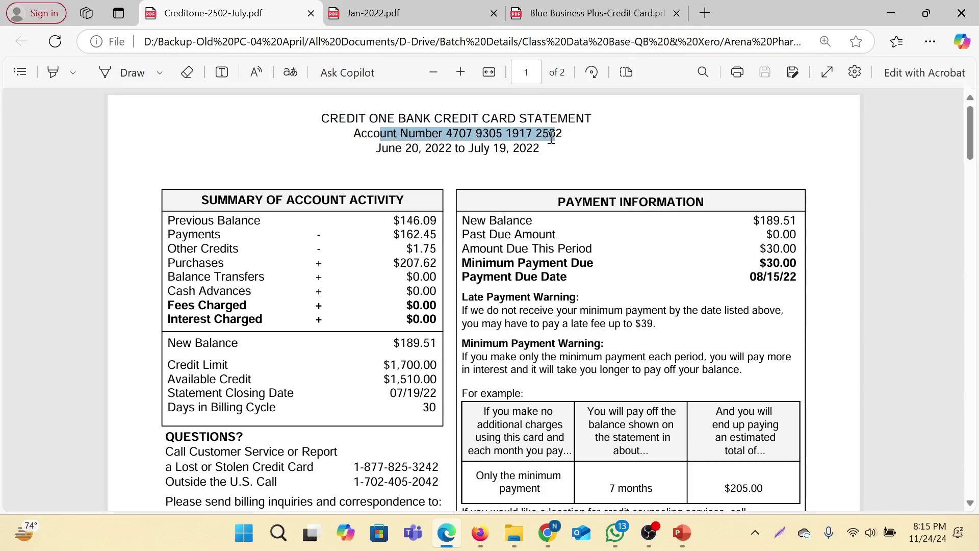
drag(385, 147, 547, 153)
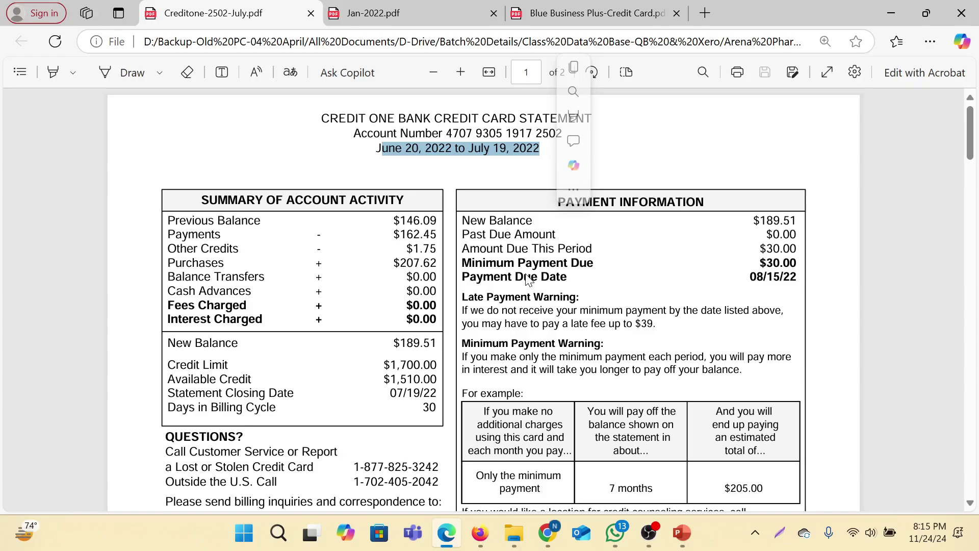
click(508, 263)
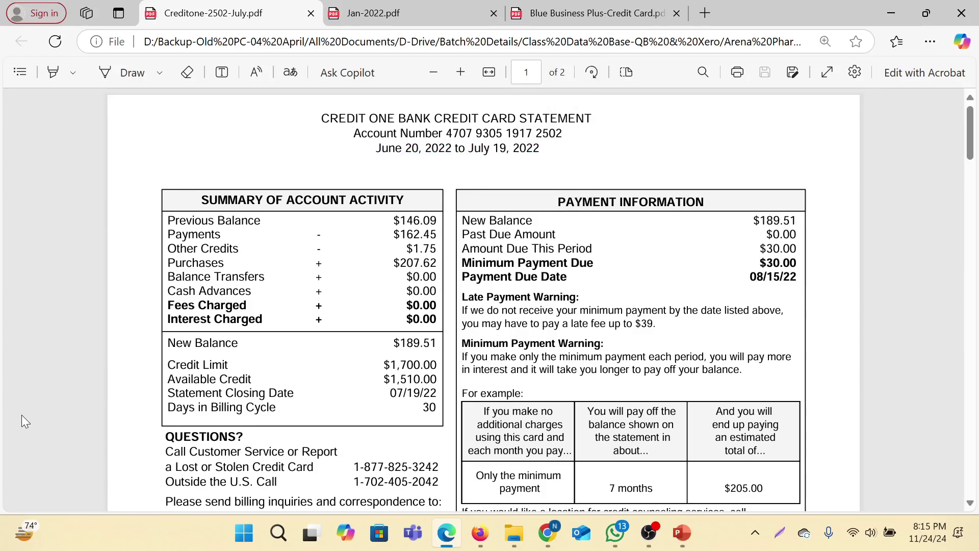
Take a screen capture of the Credit One statement and outline the Summary of Account Activity with a red rectangle
key(Print)
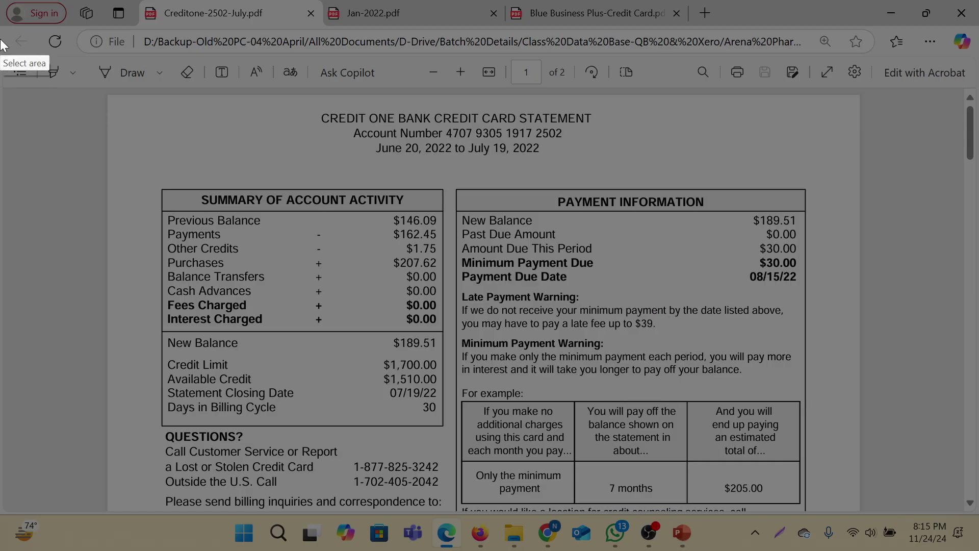
drag(0, 36, 978, 550)
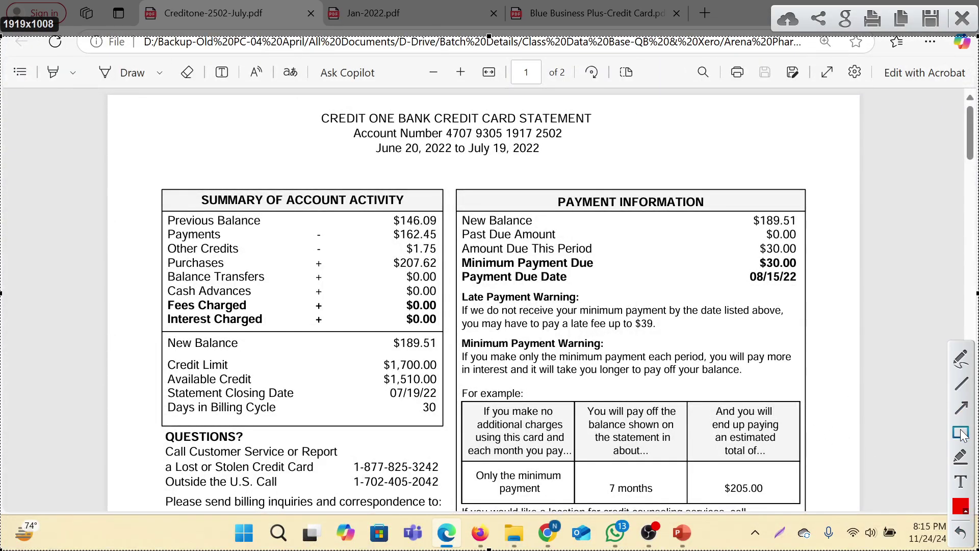
click(961, 434)
drag(149, 173, 453, 356)
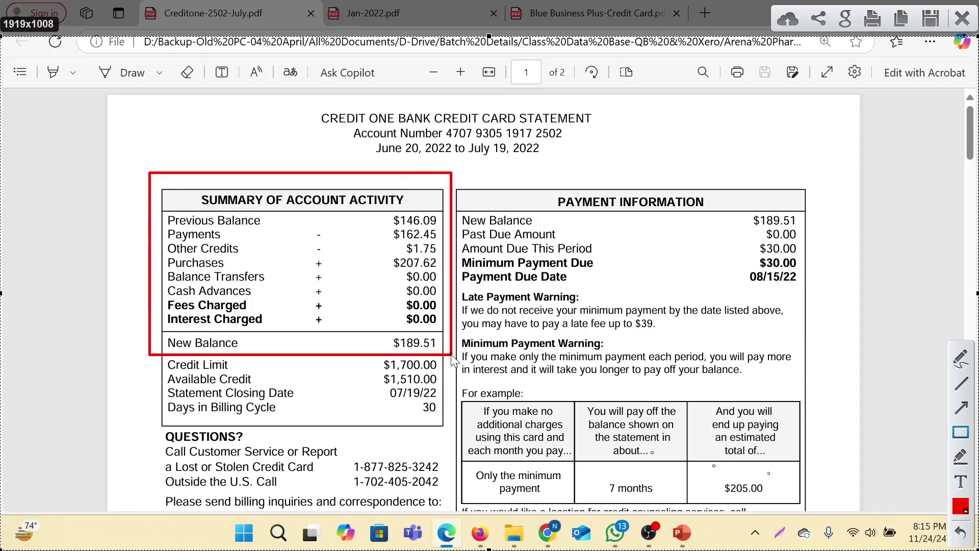
Outline the Previous Balance and New Balance labels and amounts in red on the capture, and close it without saving
drag(163, 206, 273, 228)
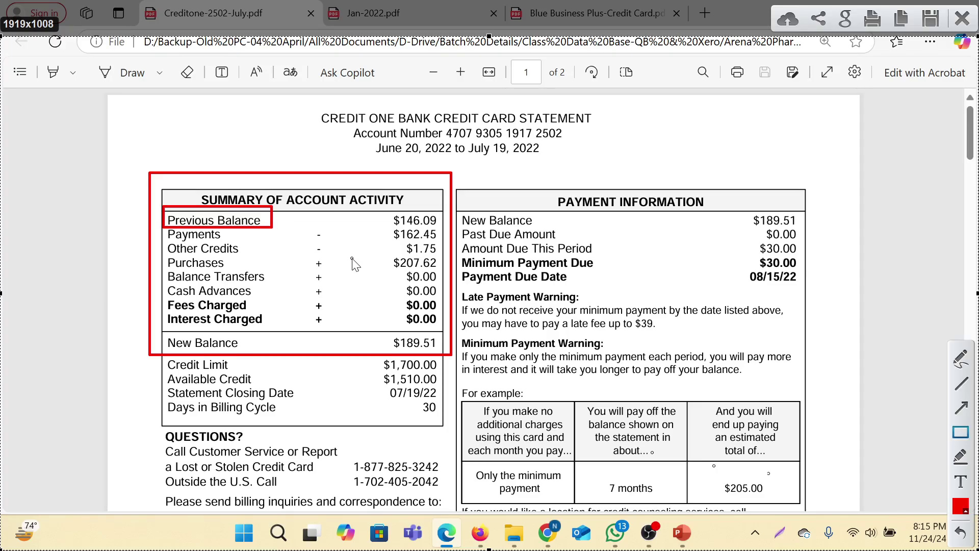
drag(384, 209, 447, 229)
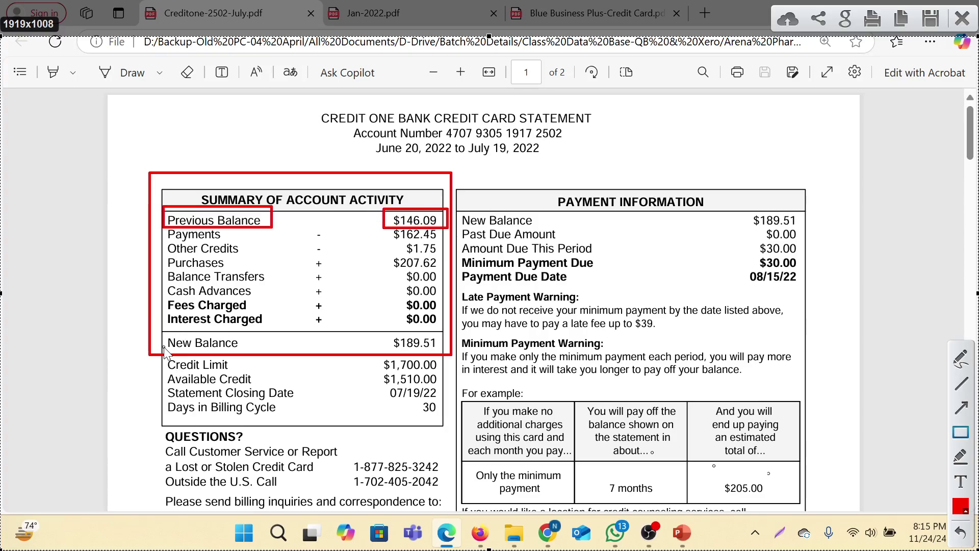
drag(160, 331, 256, 353)
drag(374, 329, 451, 353)
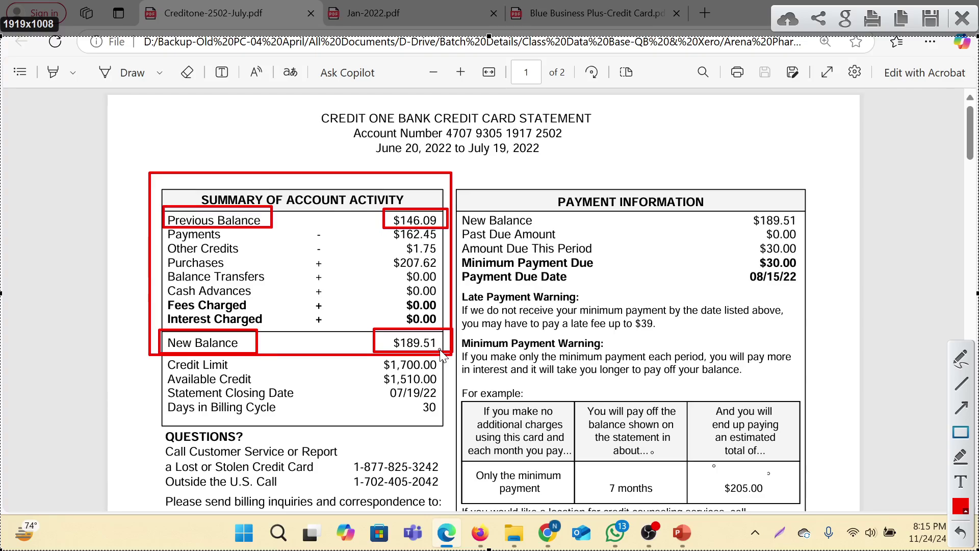
click(962, 19)
click(645, 536)
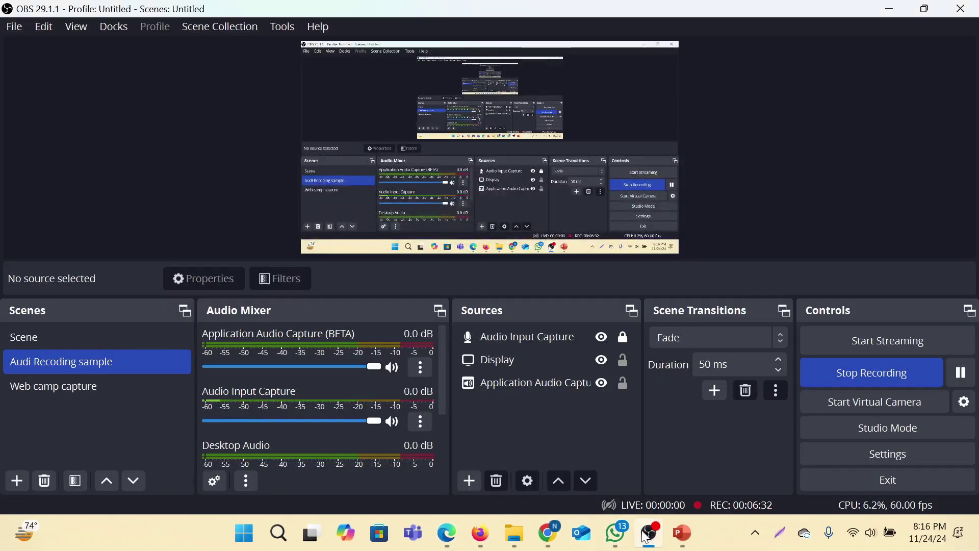
click(646, 534)
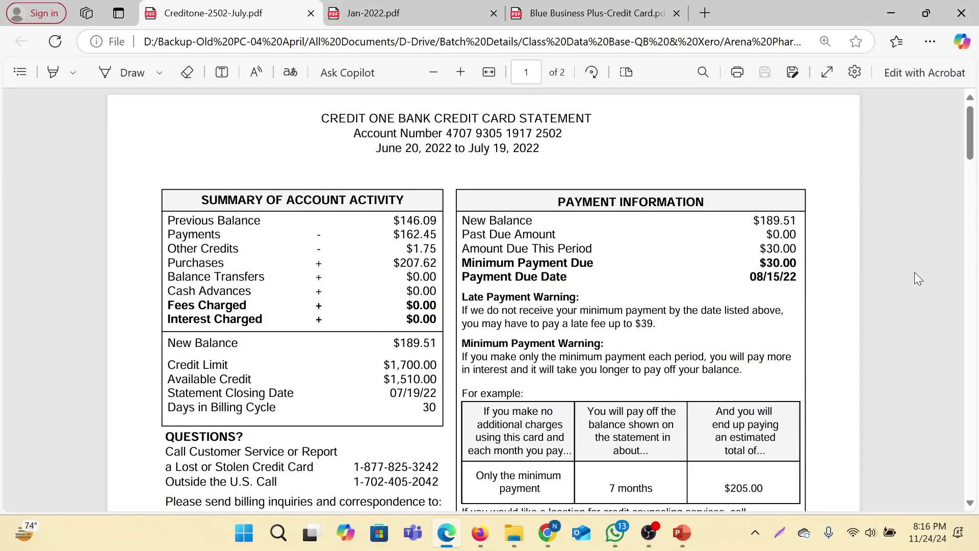
Capture the enlarged statement and outline in red the Purchases-to-Interest Charged rows and the Payments and Other Credits rows
scroll(197, 320, up, 2)
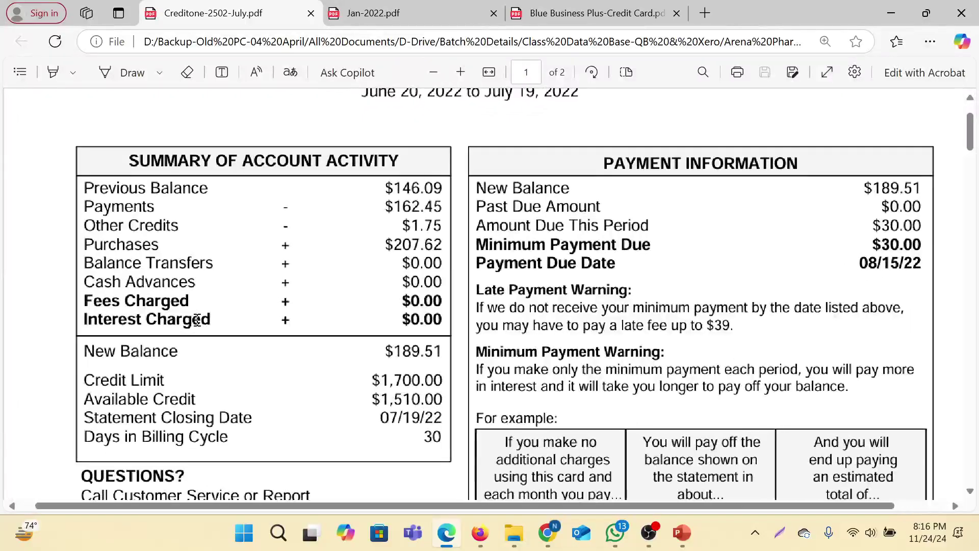
key(super+shift+s)
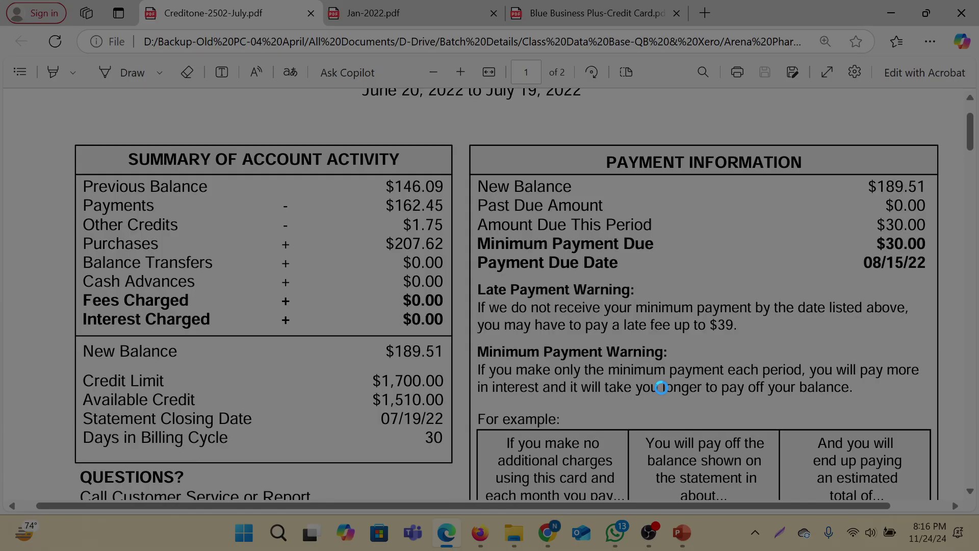
drag(0, 0, 978, 550)
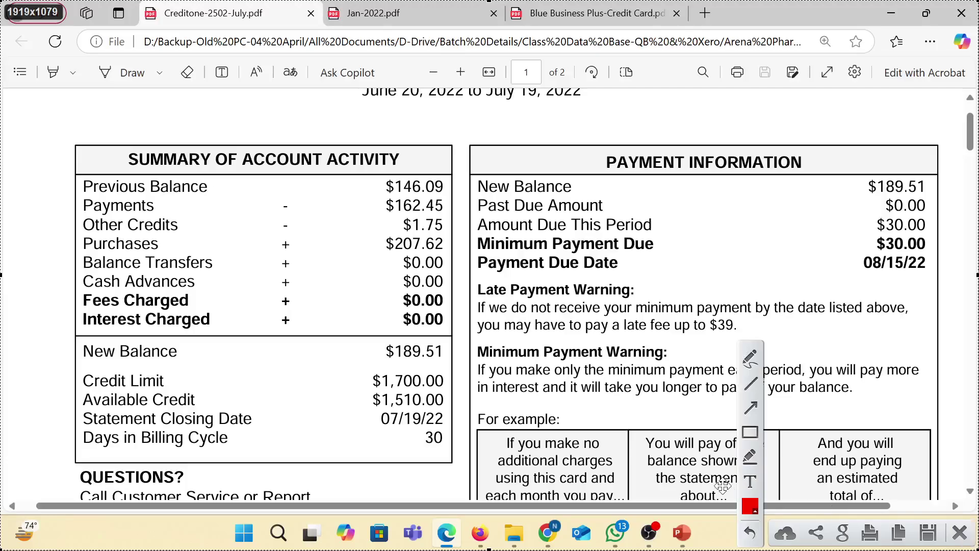
click(750, 432)
mouse_move(79, 234)
mouse_down()
mouse_move(256, 284)
mouse_move(327, 352)
mouse_move(454, 340)
mouse_up()
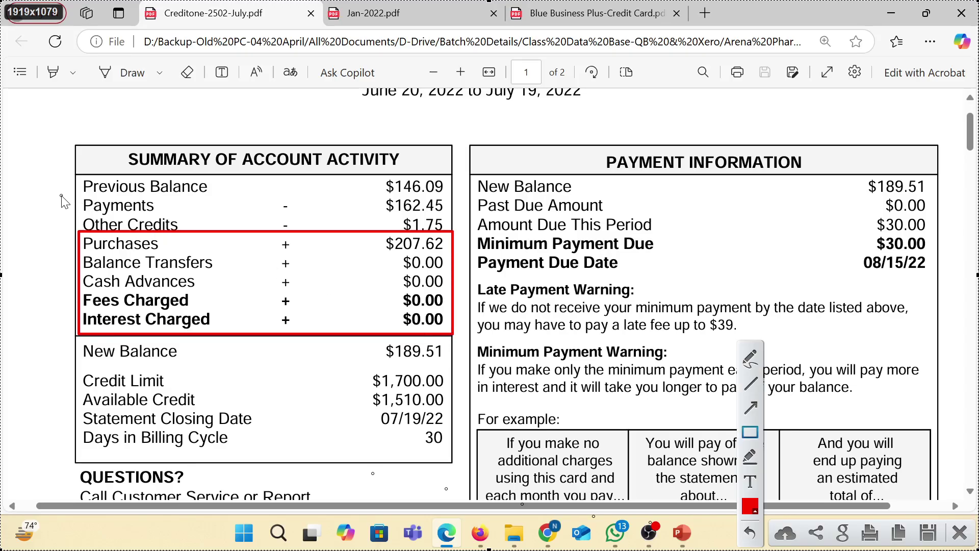
mouse_move(61, 194)
mouse_down()
mouse_move(449, 232)
mouse_move(469, 244)
mouse_move(468, 235)
mouse_up()
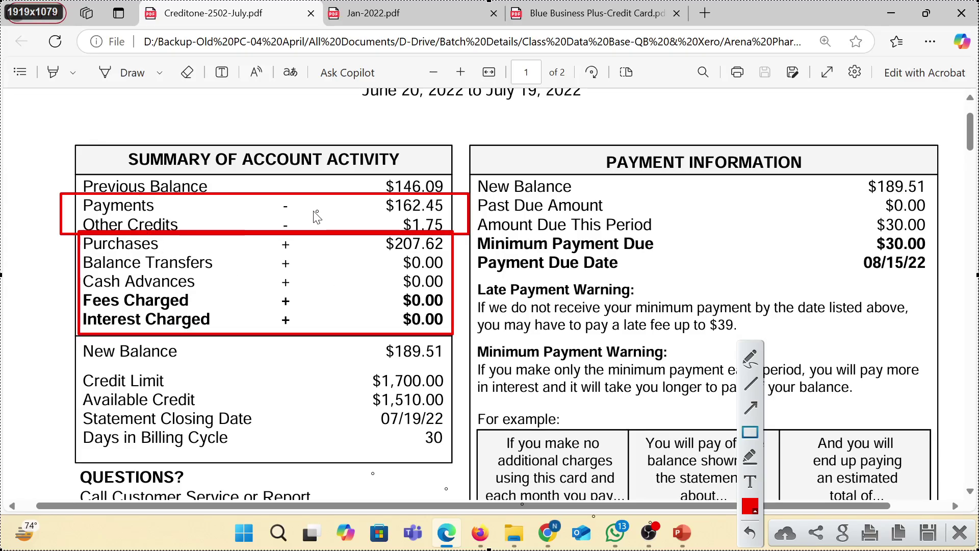
Outline the minus and plus signs, the amounts beside them, and the Previous Balance and New Balance amounts in red
drag(269, 198, 306, 232)
mouse_move(371, 171)
mouse_down()
mouse_move(408, 192)
mouse_move(476, 191)
mouse_up()
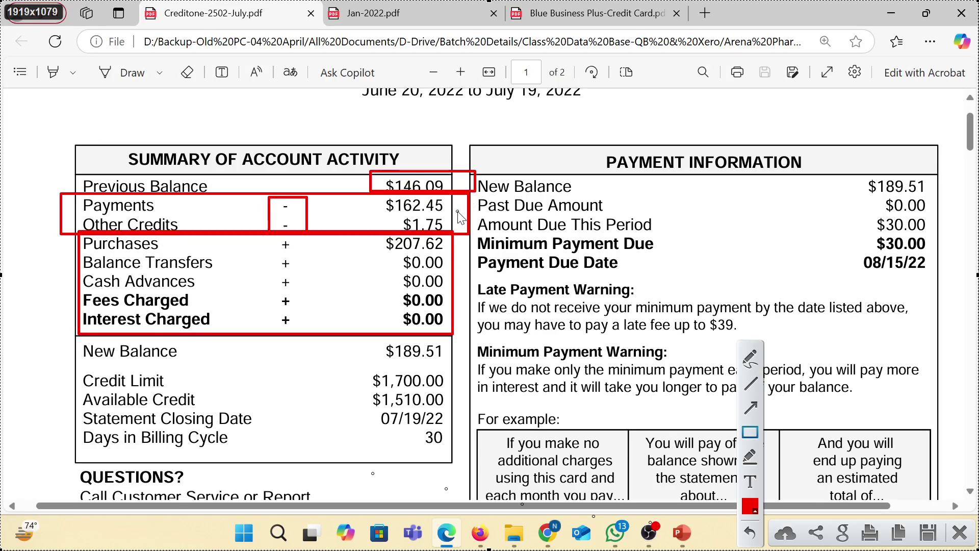
drag(251, 234, 299, 331)
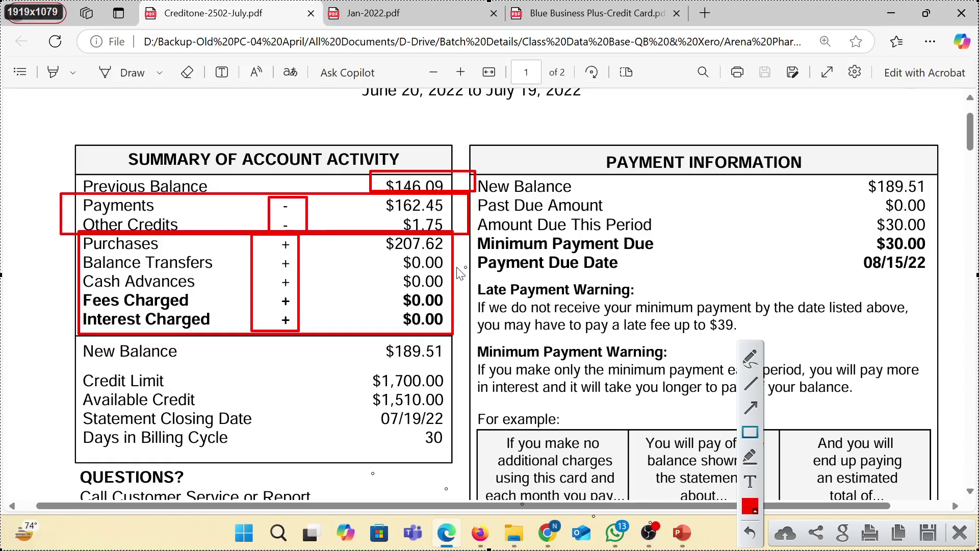
mouse_move(365, 234)
mouse_down()
mouse_move(424, 260)
mouse_move(464, 336)
mouse_up()
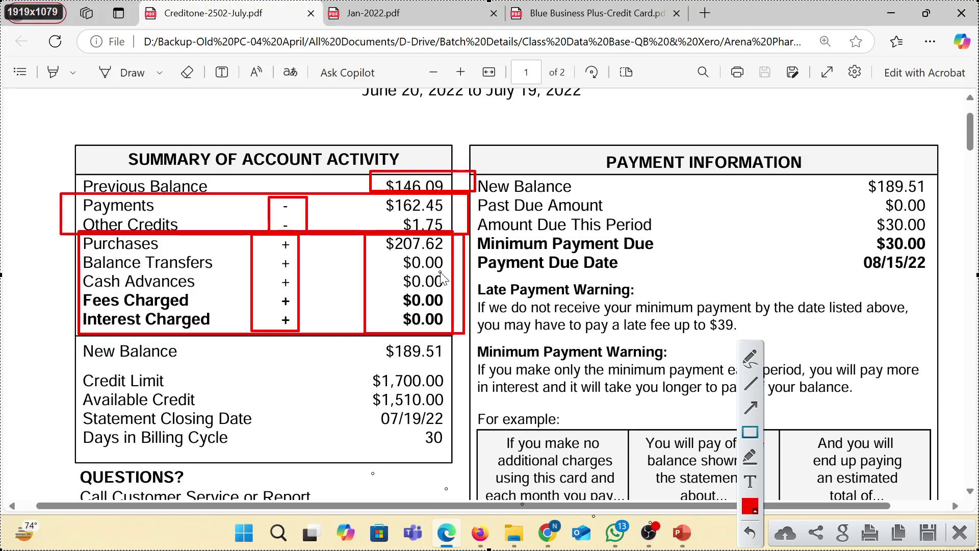
drag(373, 335, 460, 370)
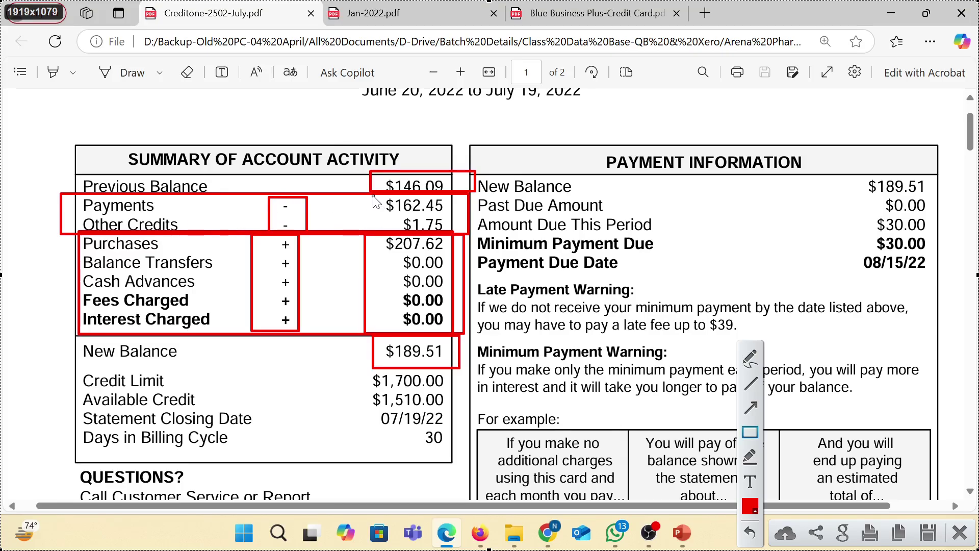
drag(374, 196, 453, 233)
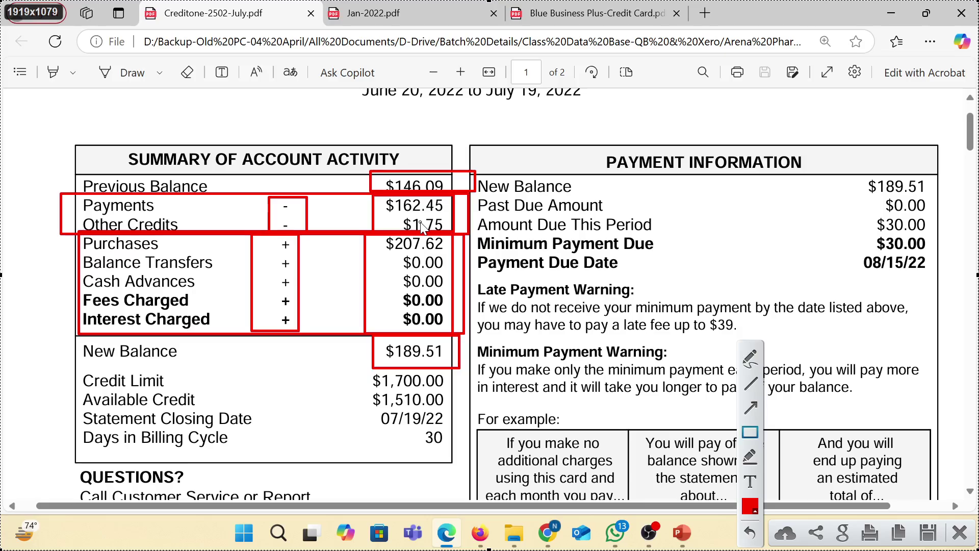
Outline the Payments, Purchases, Balance Transfers, Cash Advances, Fees and Interest Charged labels in red, and close the capture without saving
mouse_move(71, 194)
mouse_down()
mouse_move(202, 236)
mouse_move(164, 217)
mouse_move(206, 228)
mouse_move(204, 215)
mouse_up()
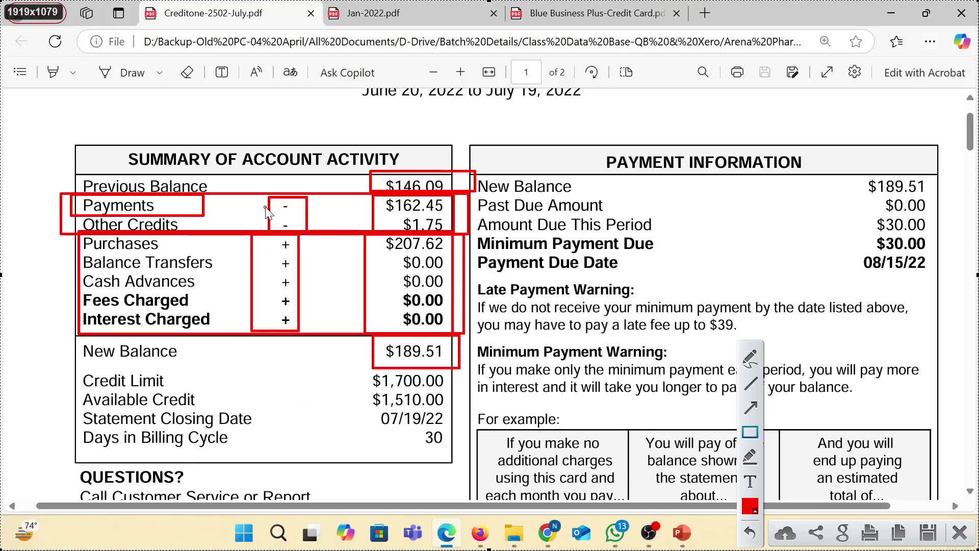
drag(265, 196, 314, 231)
drag(74, 235, 191, 253)
drag(258, 235, 302, 253)
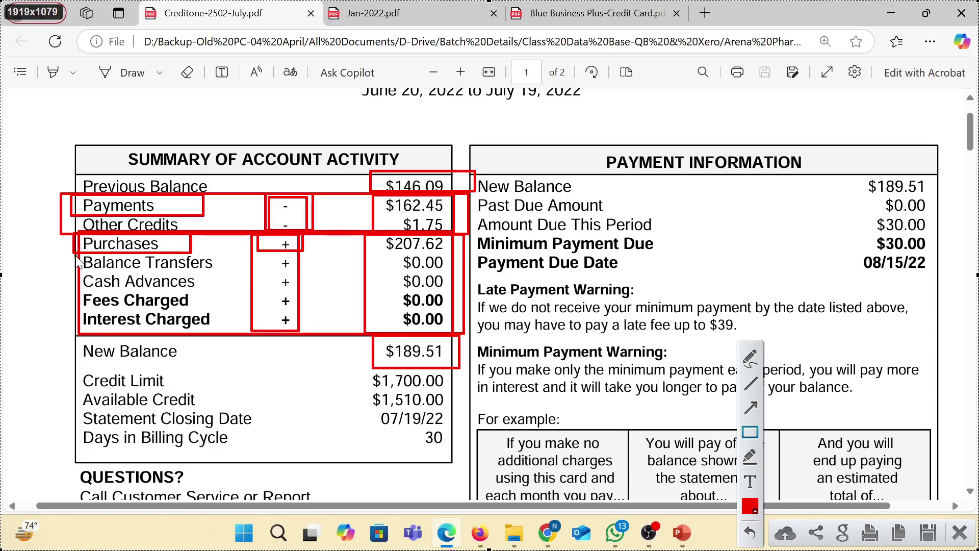
drag(76, 253, 236, 280)
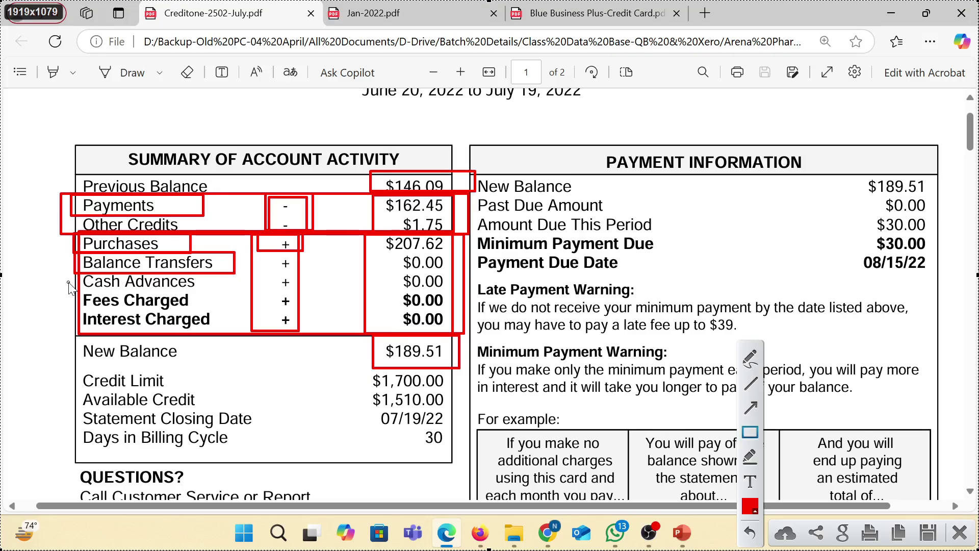
drag(72, 274, 216, 295)
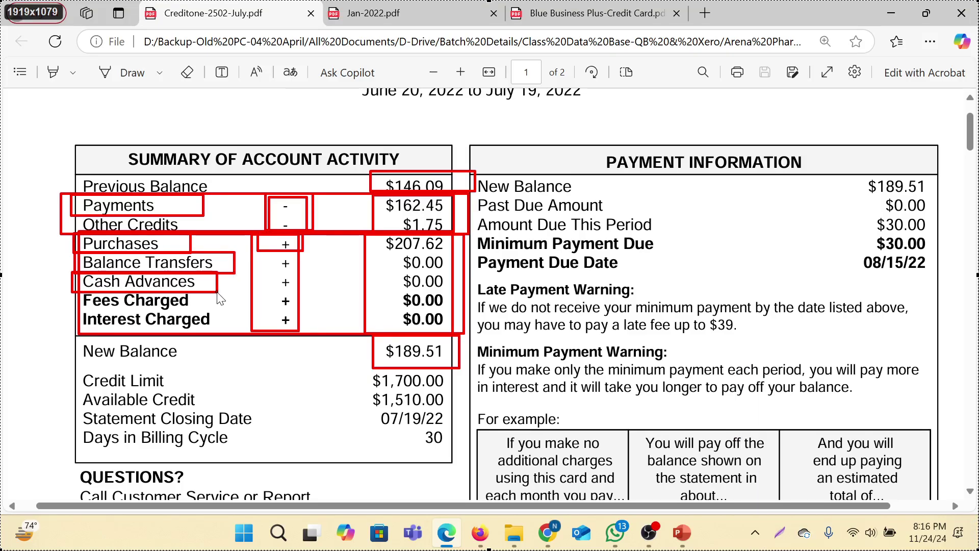
drag(79, 295, 240, 332)
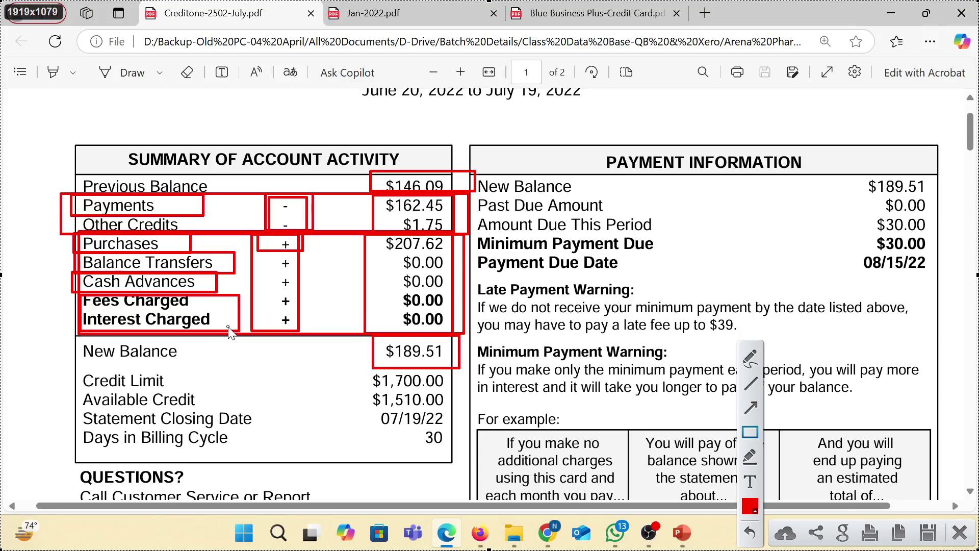
click(959, 532)
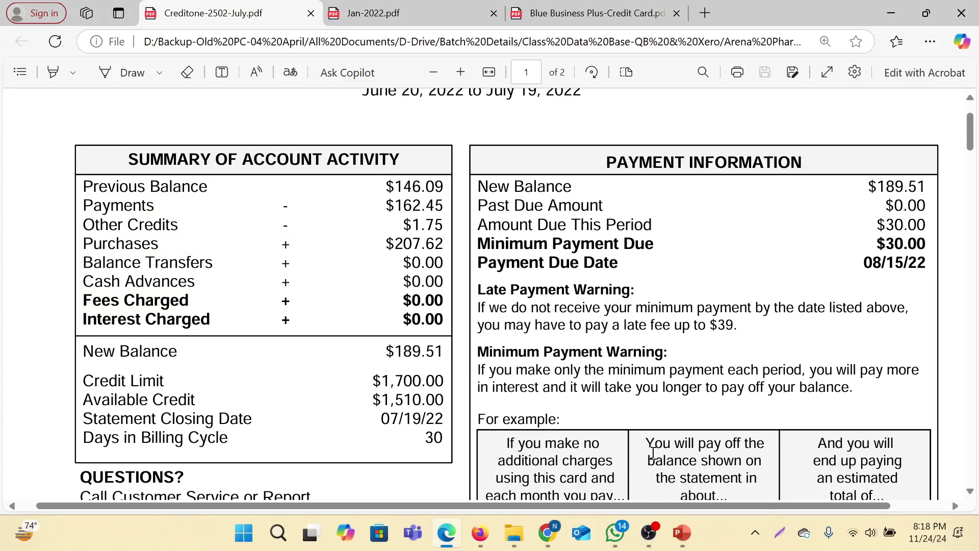
Take a new screen capture, outline the rows from Payments to Interest Charged in one red rectangle, and discard it
scroll(664, 251, down, 3)
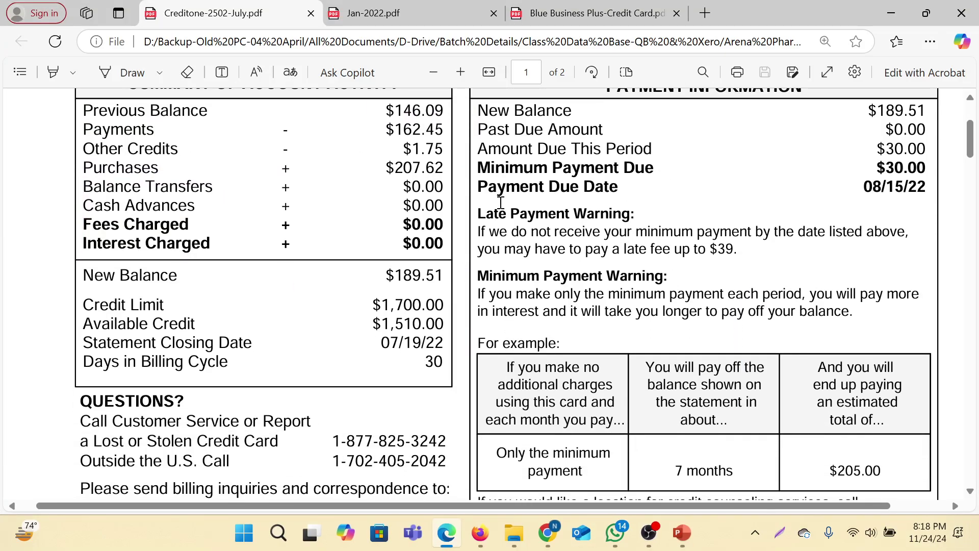
scroll(501, 202, up, 3)
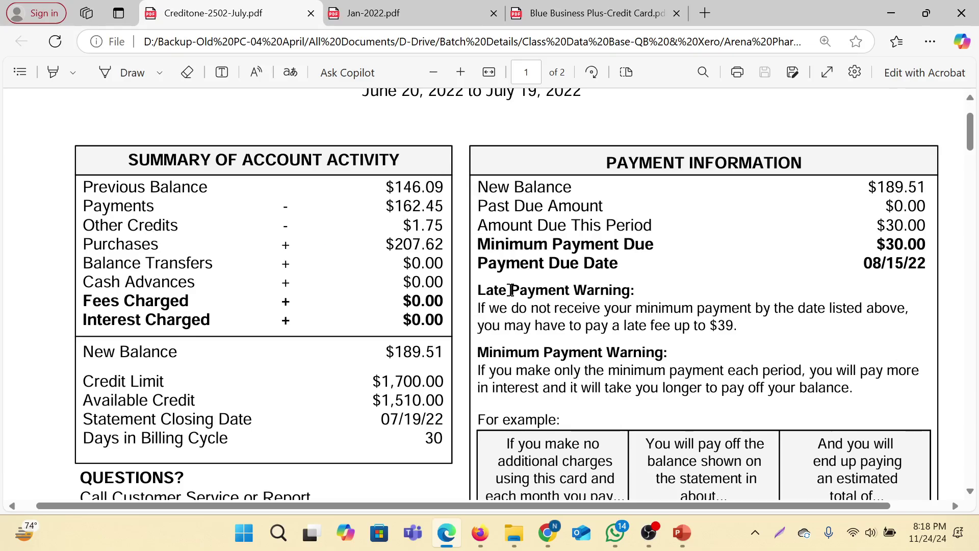
key(Print)
drag(1, 0, 978, 540)
click(748, 422)
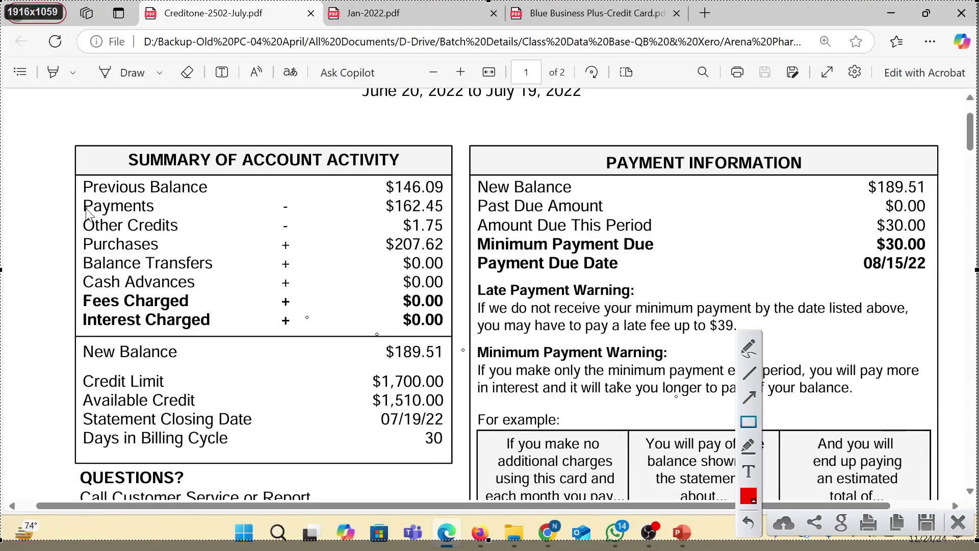
mouse_move(74, 199)
mouse_down()
mouse_move(283, 313)
mouse_move(450, 337)
mouse_up()
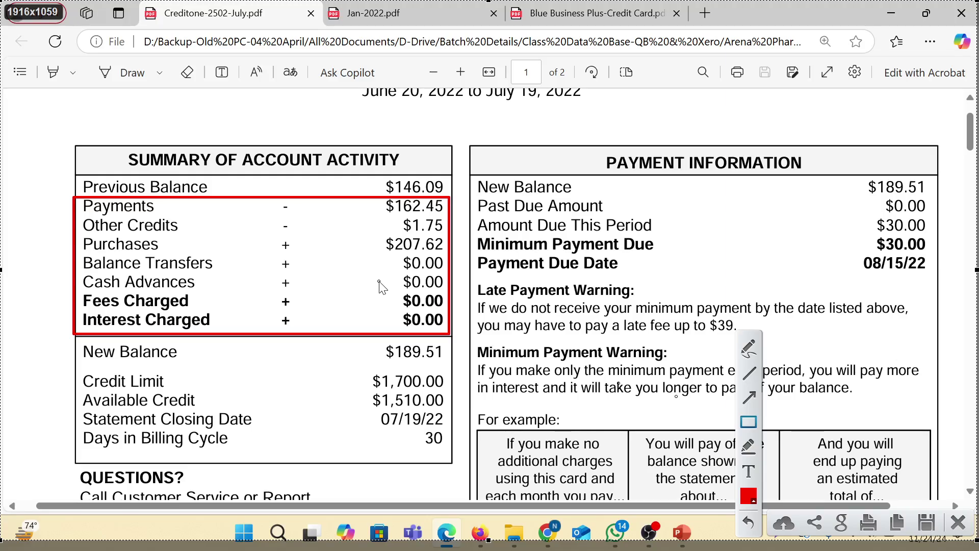
click(959, 522)
Examine the statement's Transactions table, its Reference Number column, and the fees, interest and 2022 year-to-date totals
scroll(541, 301, down, 10)
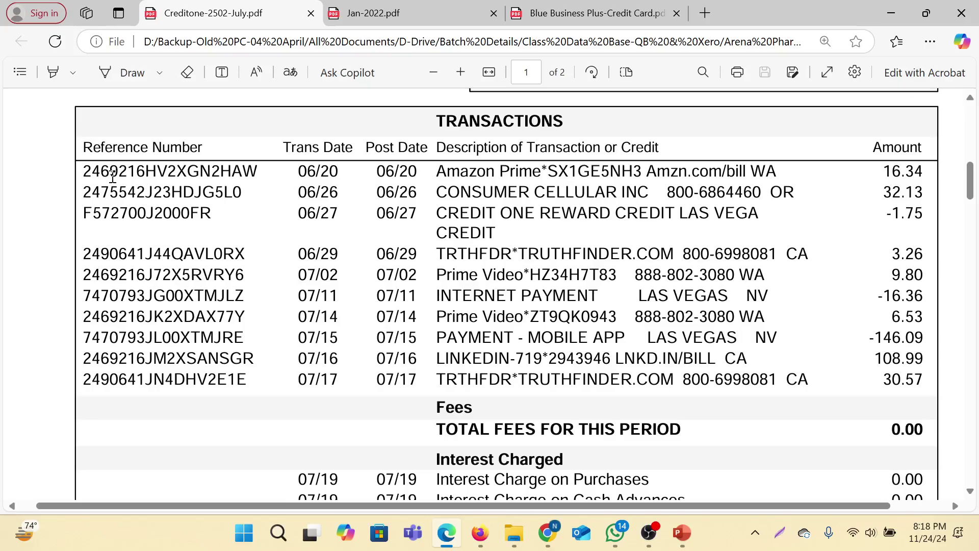
drag(84, 147, 202, 147)
right_click(201, 147)
click(410, 226)
scroll(927, 438, down, 3)
scroll(883, 267, down, 1)
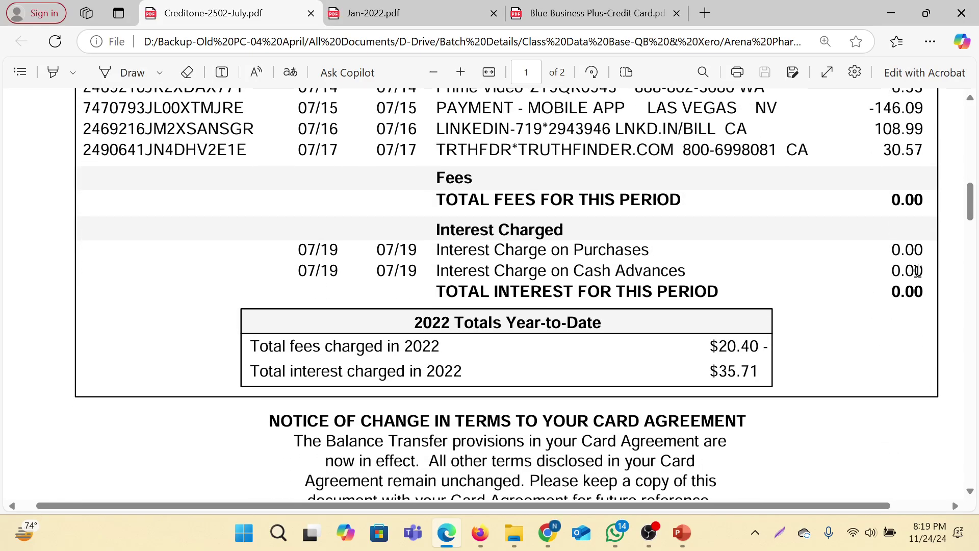
scroll(917, 270, up, 10)
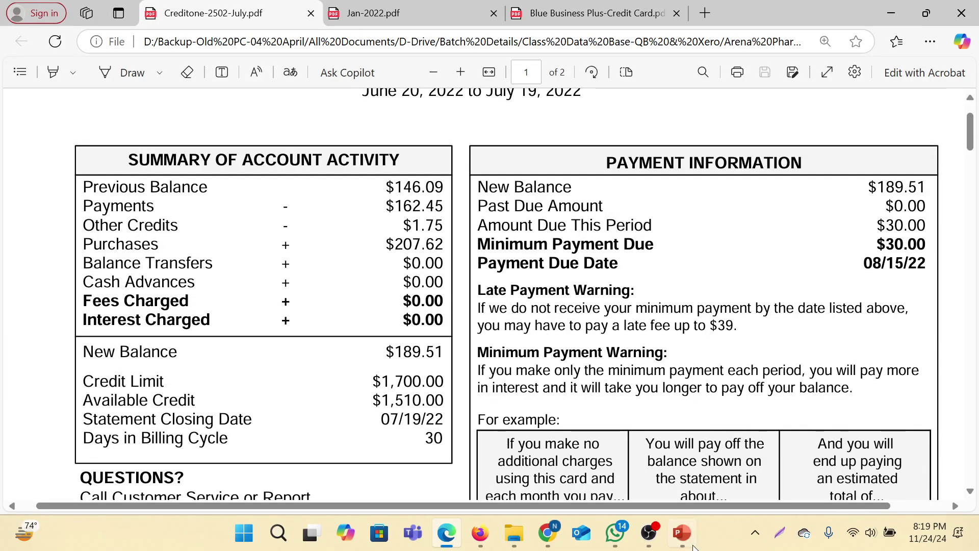
Switch to the PowerPoint slide show to review the bank reconciliation steps, and return to the Credit One statement
mouse_move(682, 533)
click(674, 472)
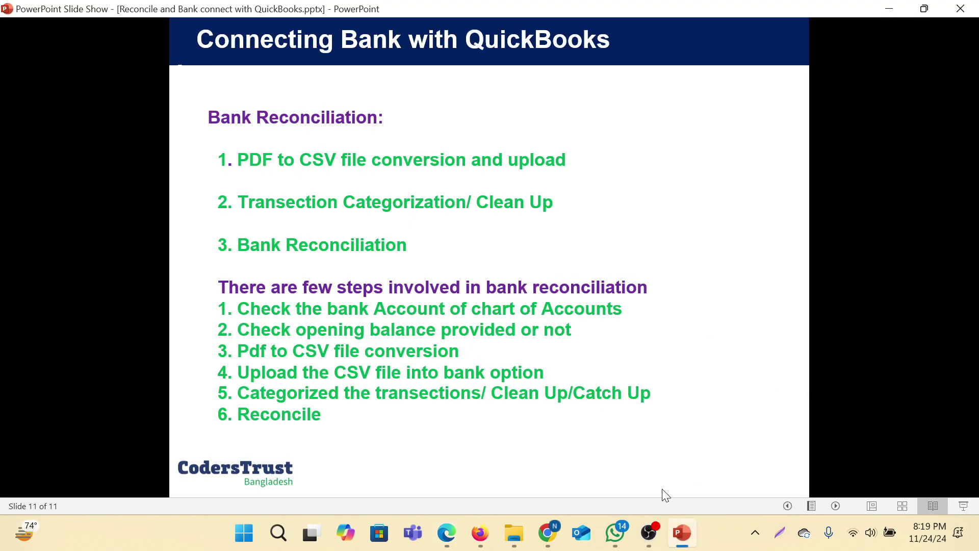
click(682, 532)
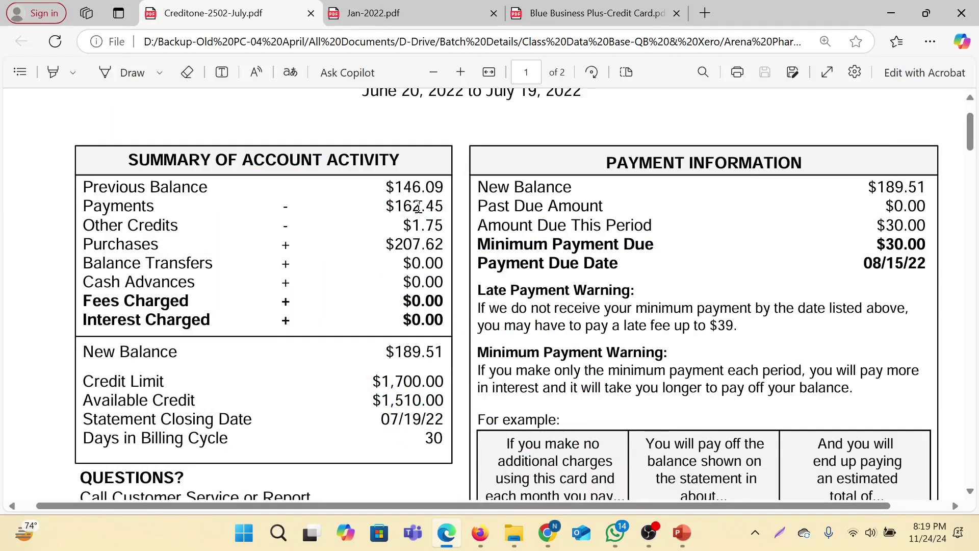
Highlight the Previous Balance amount and compare it with the entries in the Transactions table
drag(394, 187, 434, 187)
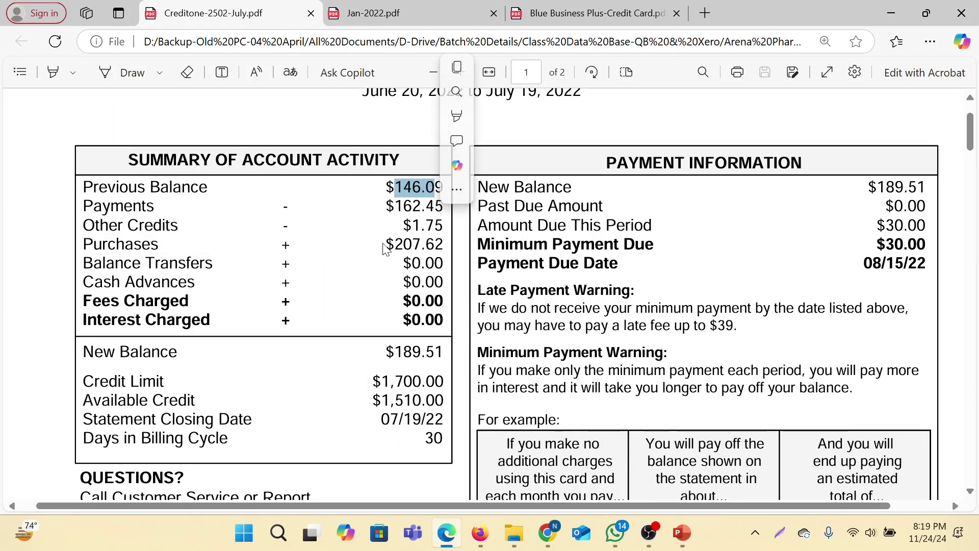
scroll(396, 252, down, 10)
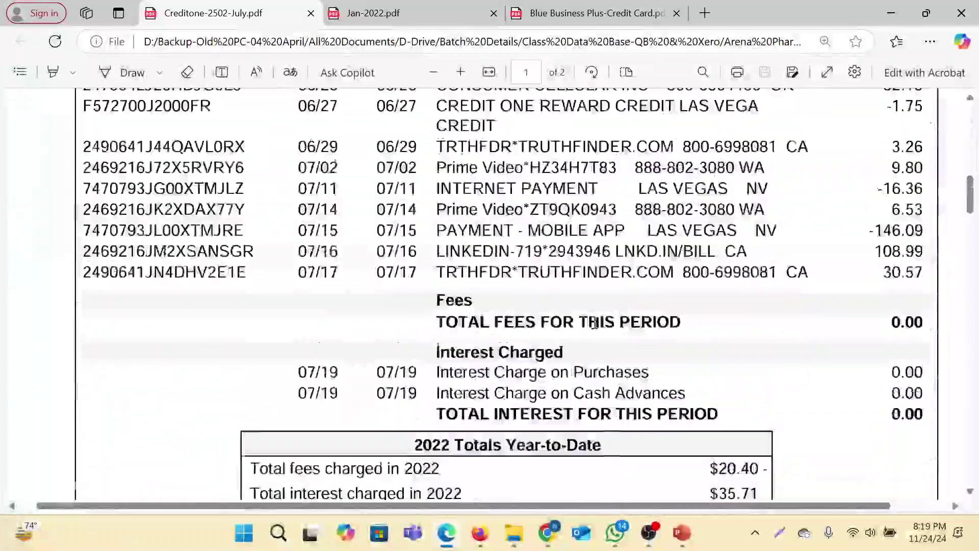
scroll(490, 283, up, 3)
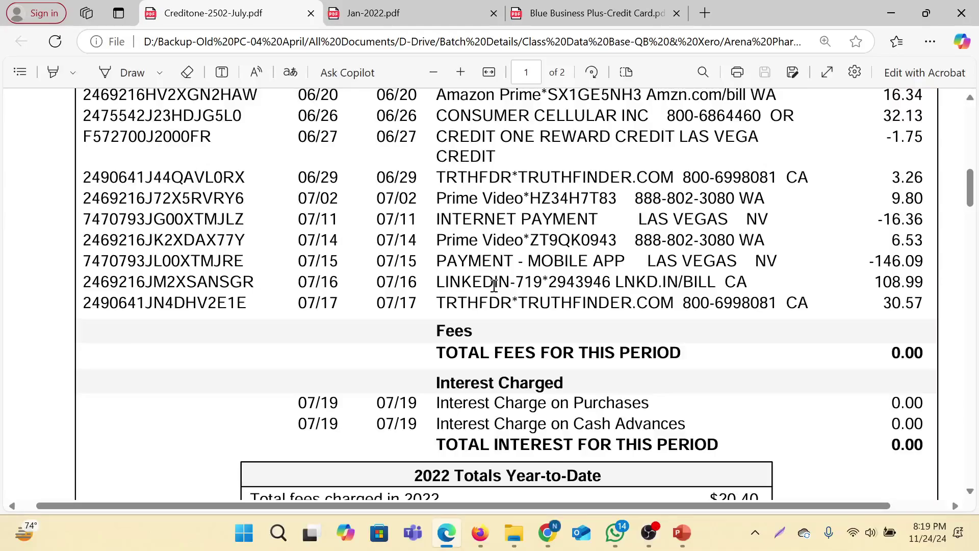
scroll(643, 316, up, 5)
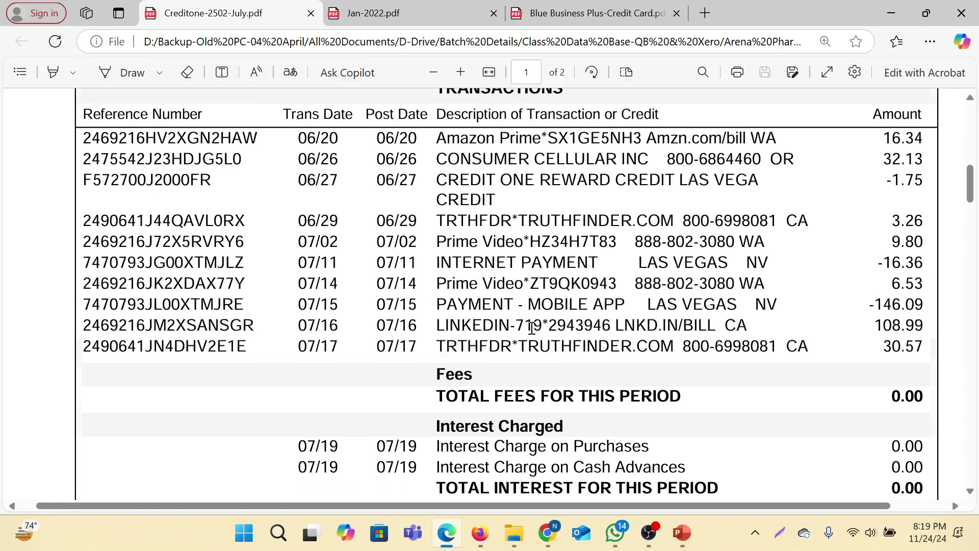
scroll(424, 172, up, 3)
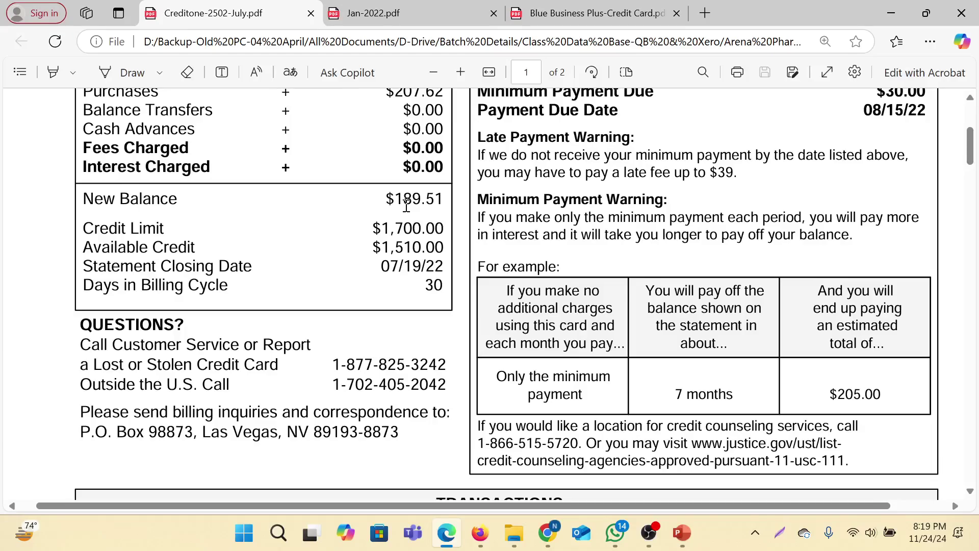
Highlight the end date of the statement period and review the account summary and payment information beneath it
scroll(407, 206, up, 5)
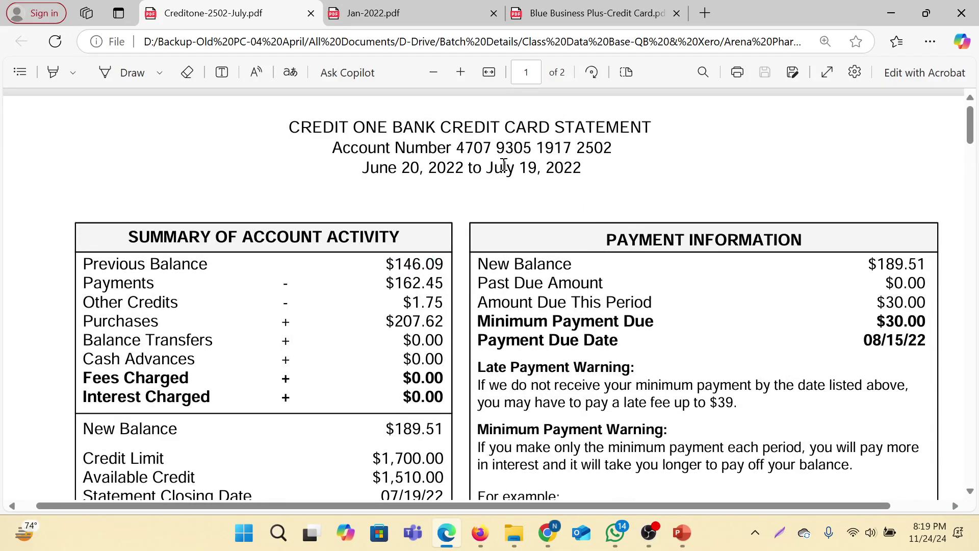
drag(482, 168, 577, 177)
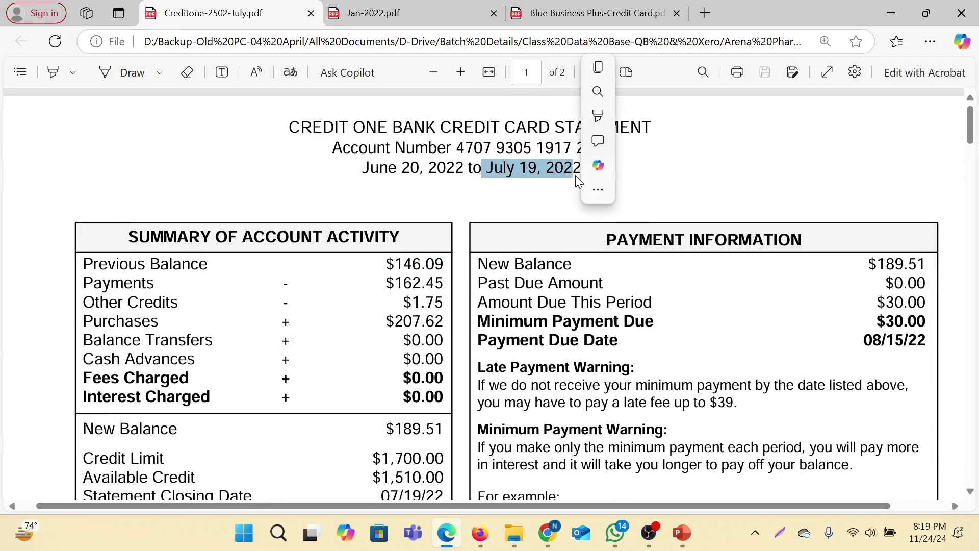
click(562, 207)
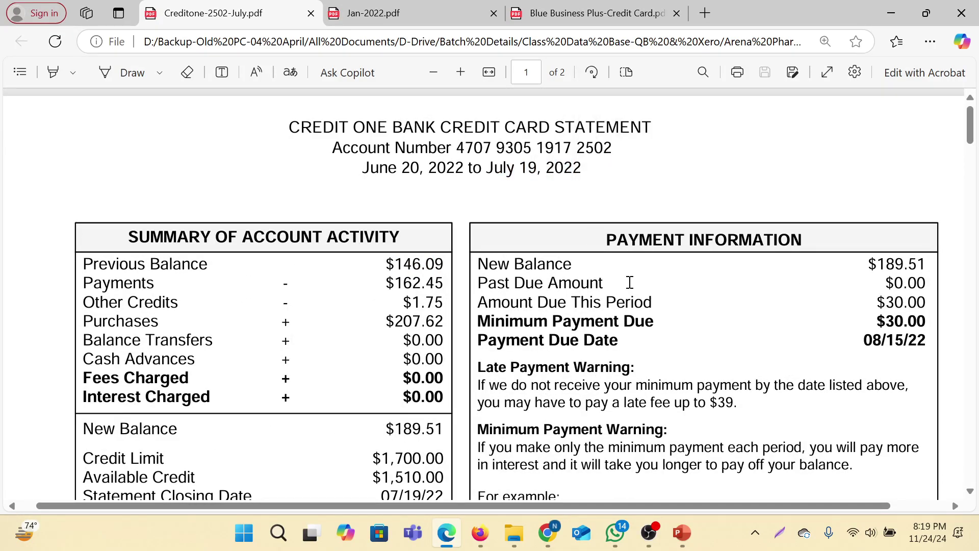
scroll(629, 282, down, 3)
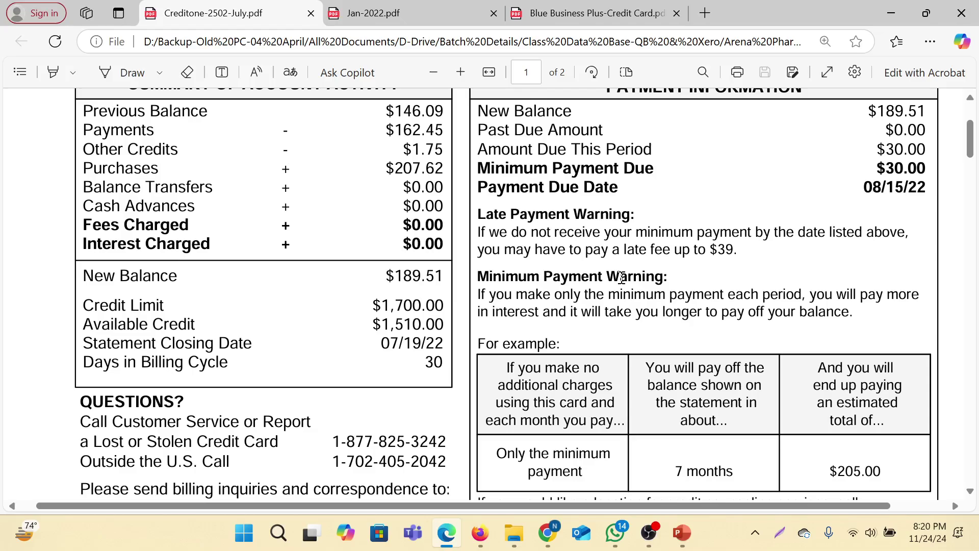
scroll(660, 284, up, 3)
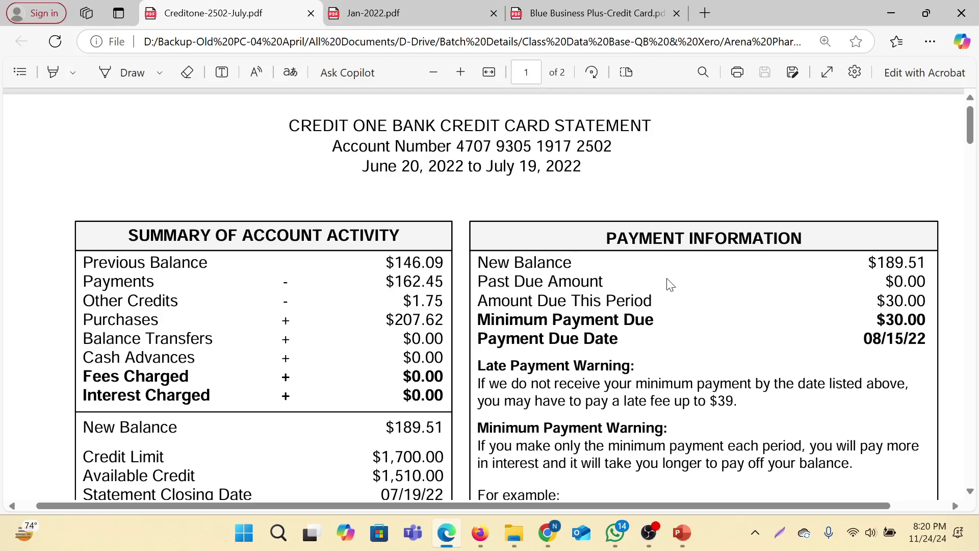
Capture the full screen and draw red boxes around the Minimum Payment Due and Payment Due Date labels and their values
scroll(669, 282, down, 2)
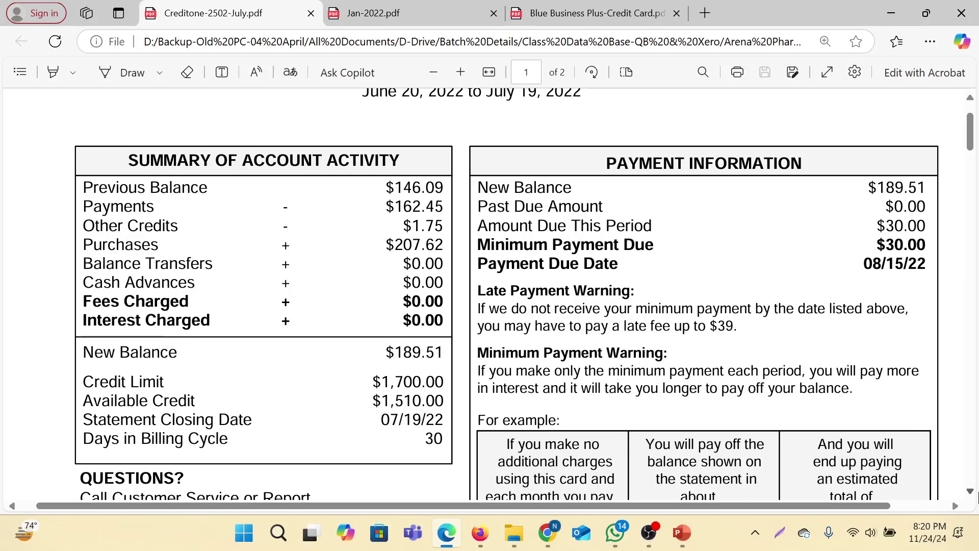
scroll(878, 408, down, 2)
scroll(937, 407, up, 2)
key(Print)
drag(0, 1, 978, 550)
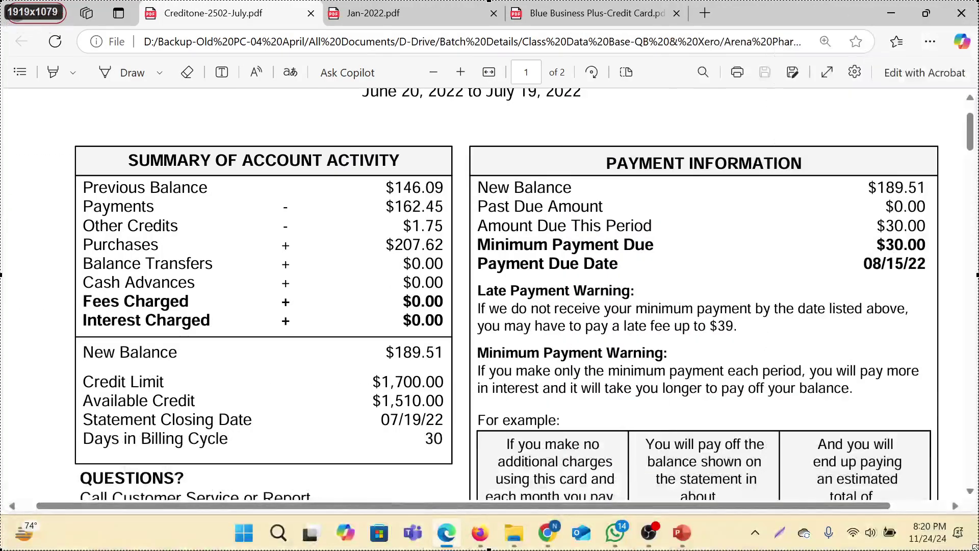
click(751, 432)
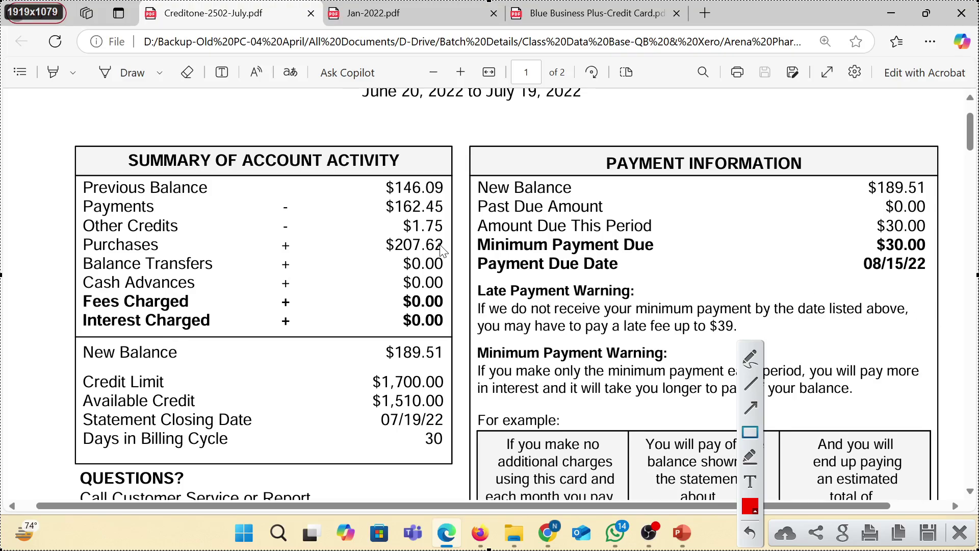
drag(466, 234, 688, 252)
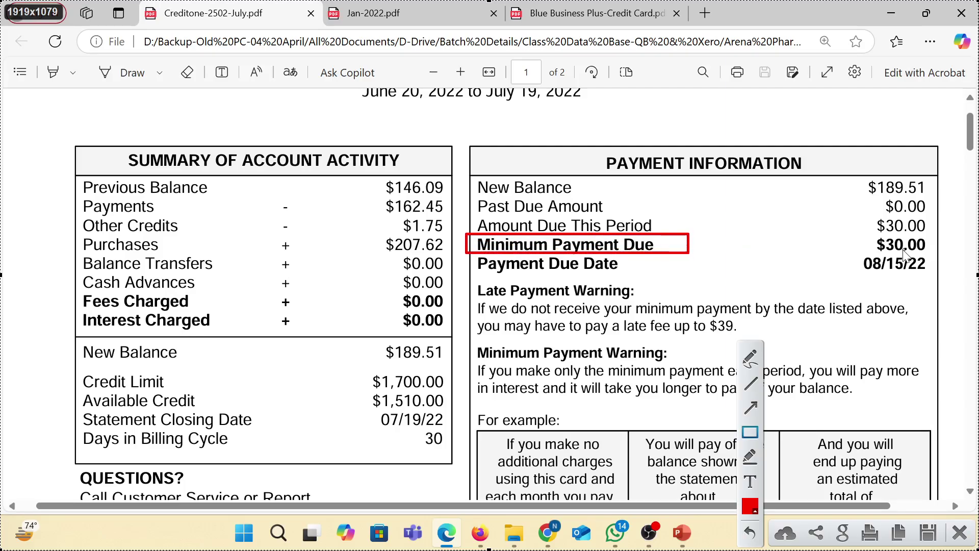
drag(869, 234, 940, 254)
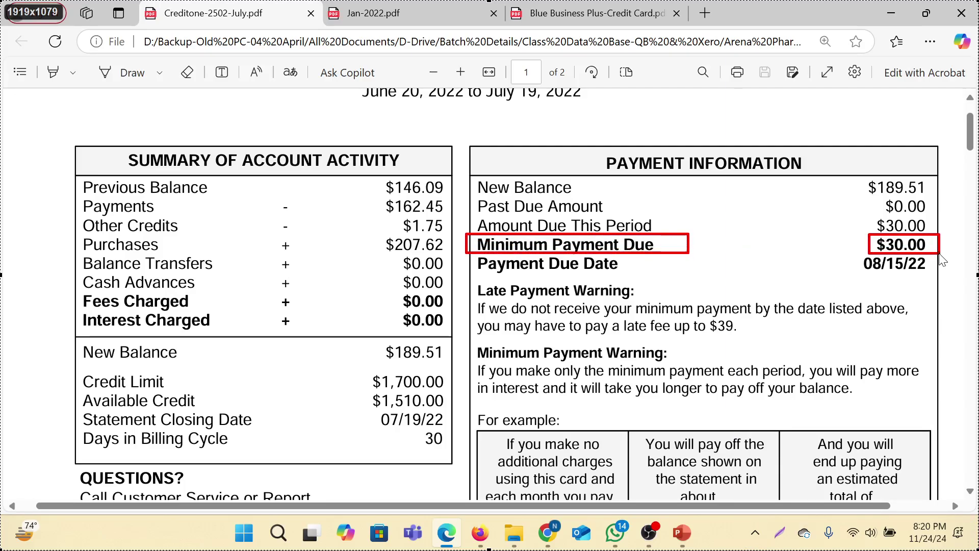
drag(467, 254, 737, 277)
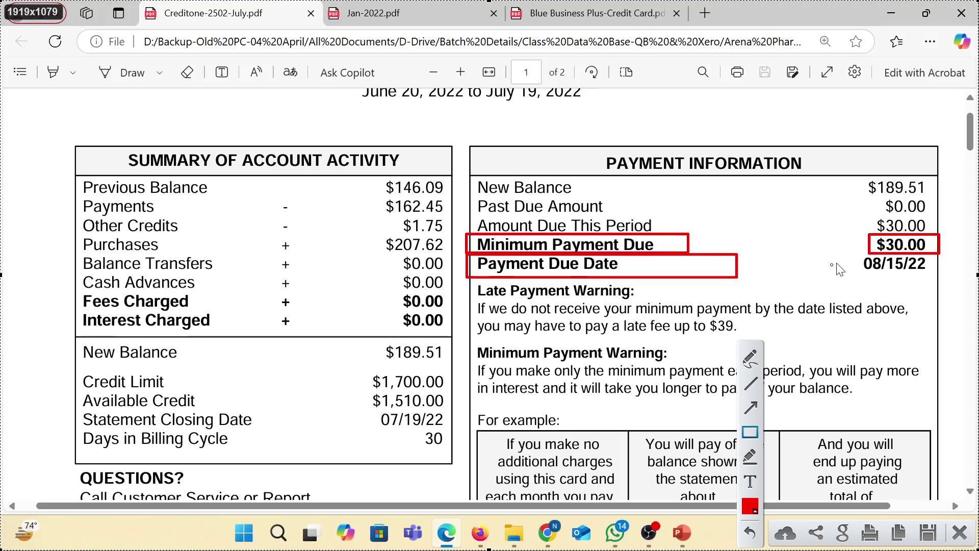
drag(844, 256, 938, 277)
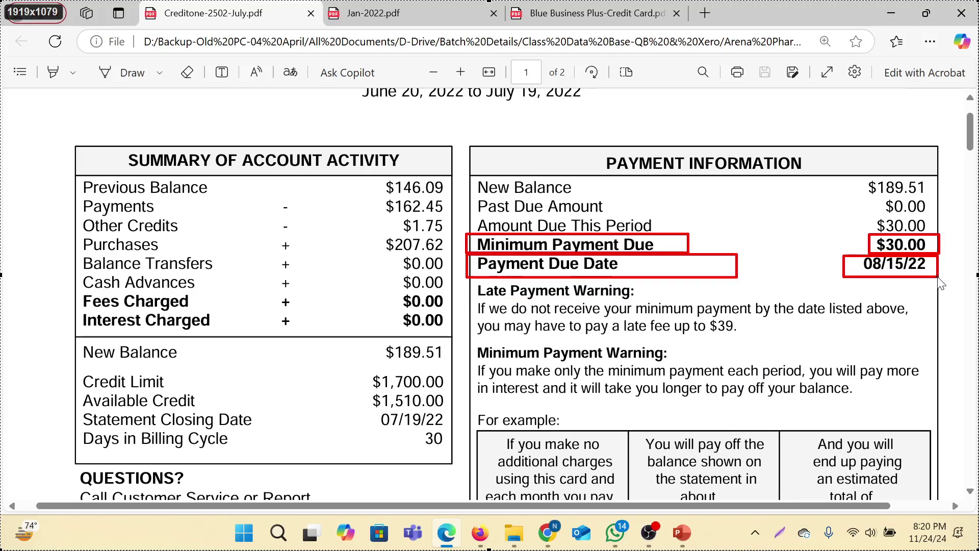
Box the New Balance amount, Late Payment Warning, statement end date and late fee wording in red, and close the screen capture
mouse_move(854, 164)
mouse_down()
mouse_move(886, 184)
mouse_move(945, 193)
mouse_up()
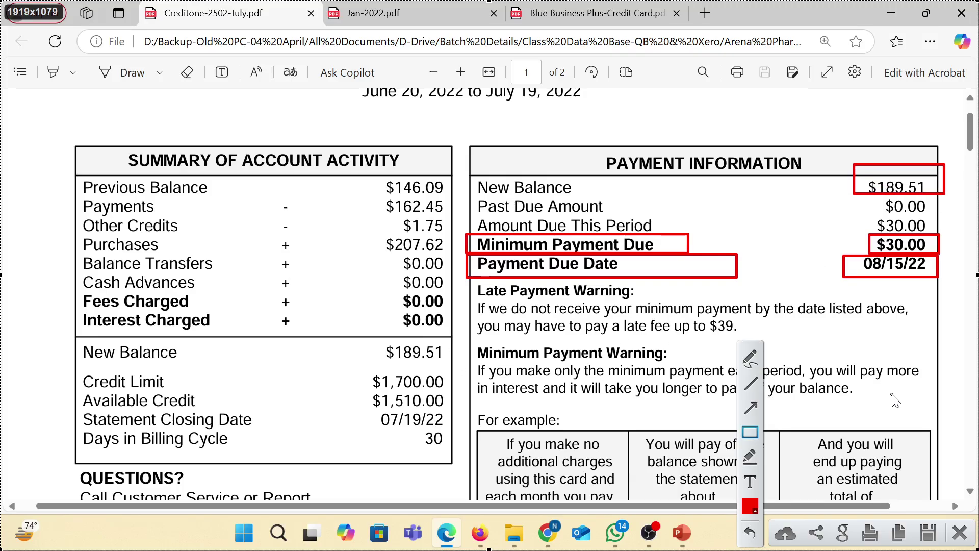
mouse_move(477, 279)
mouse_down()
mouse_move(572, 315)
mouse_move(971, 333)
mouse_up()
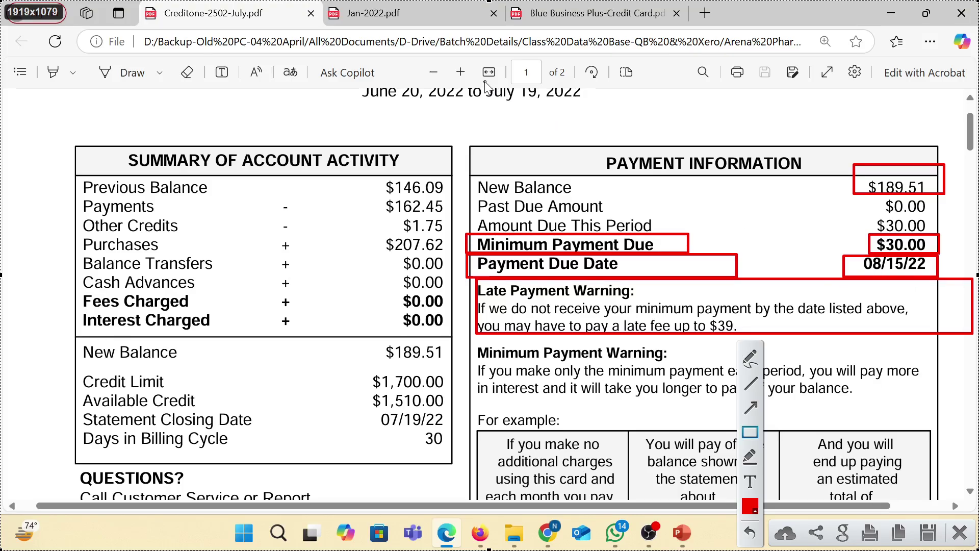
drag(485, 81, 591, 108)
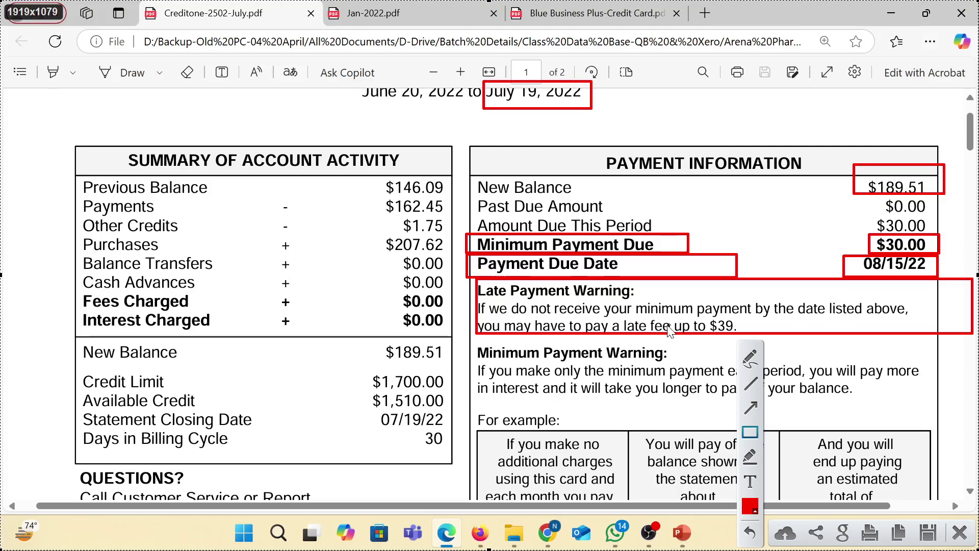
drag(612, 310, 763, 333)
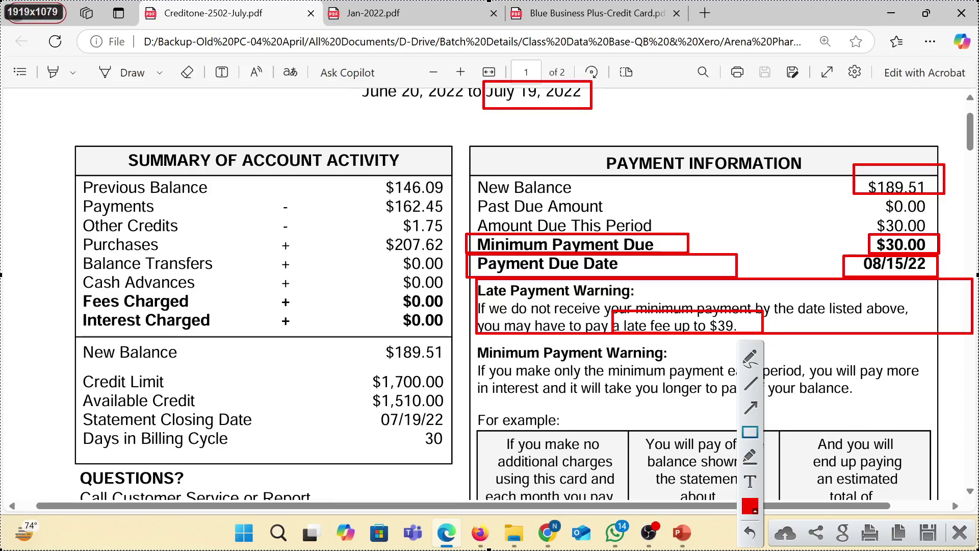
click(960, 533)
Review the rest of the Credit One statement, including the interest charge calculation, payment coupon and Transactions table
scroll(841, 406, down, 15)
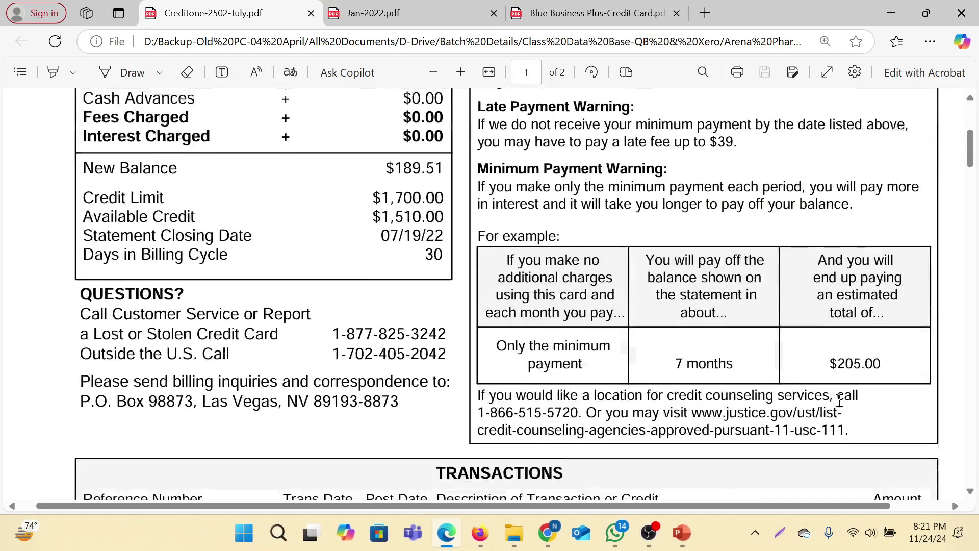
scroll(842, 405, down, 15)
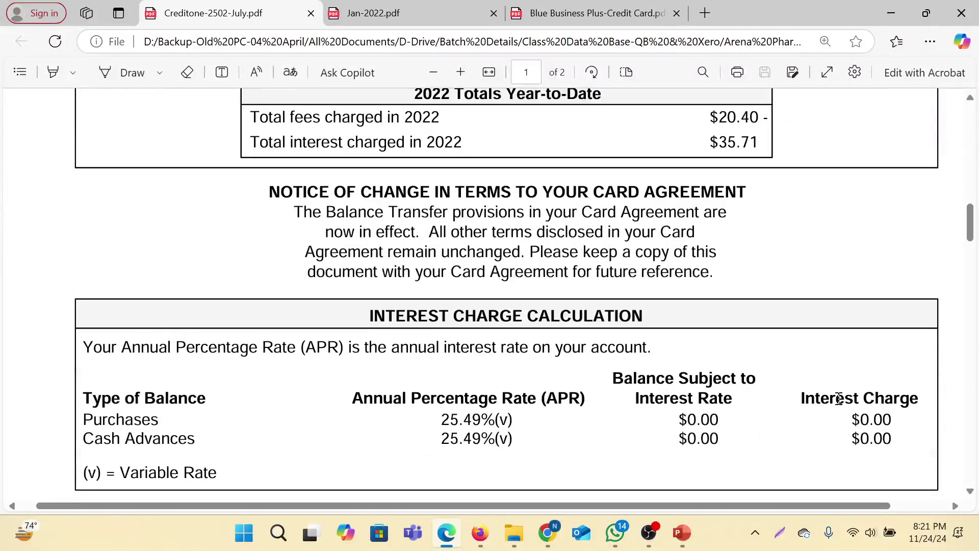
scroll(839, 403, down, 2)
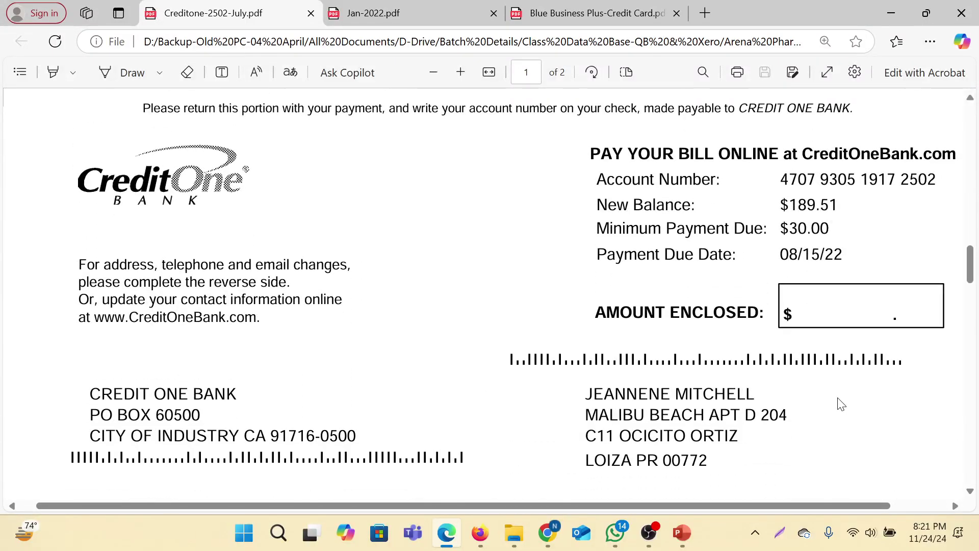
scroll(842, 406, down, 8)
scroll(839, 402, up, 18)
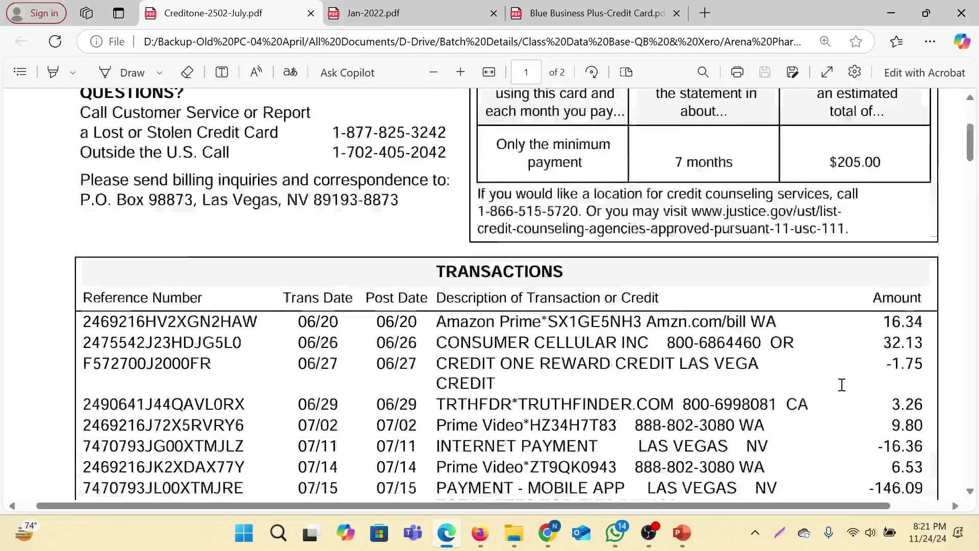
Highlight the Credit Limit and Available Credit amounts in the account activity summary and compare them with the New Balance
scroll(841, 385, up, 7)
scroll(841, 385, down, 1)
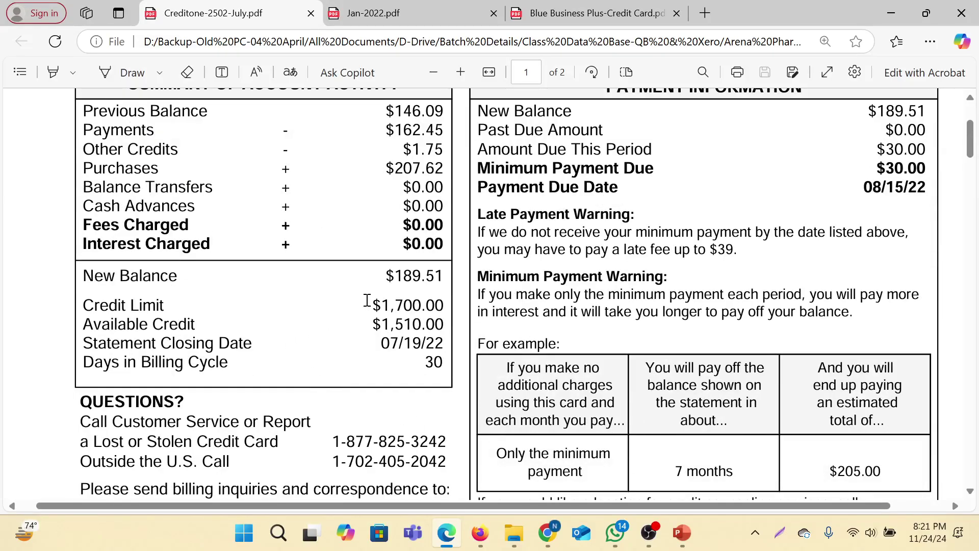
drag(81, 306, 169, 307)
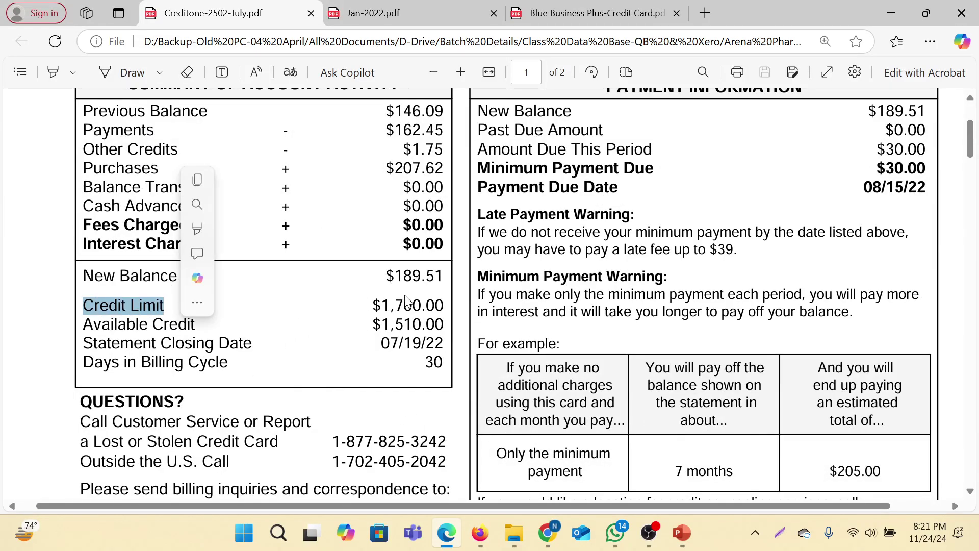
drag(426, 305, 371, 306)
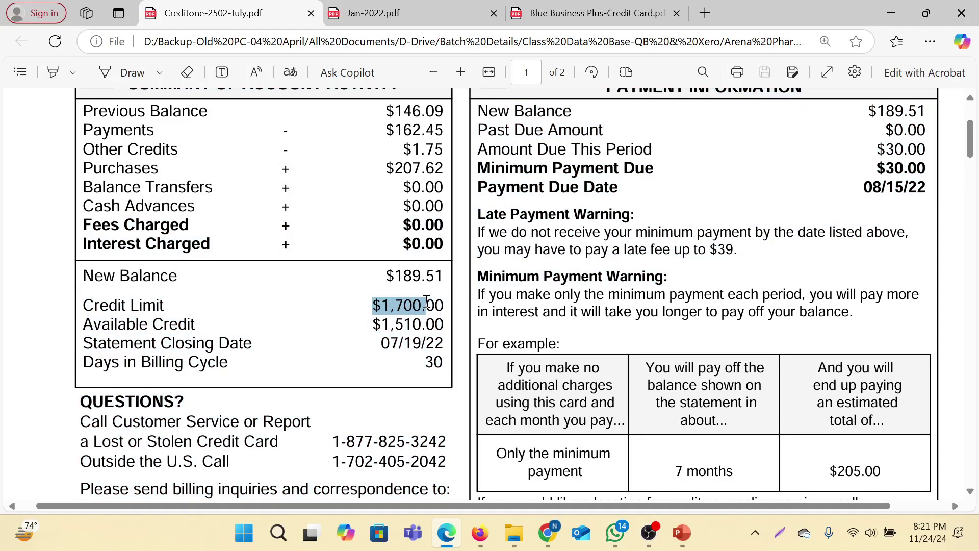
click(287, 352)
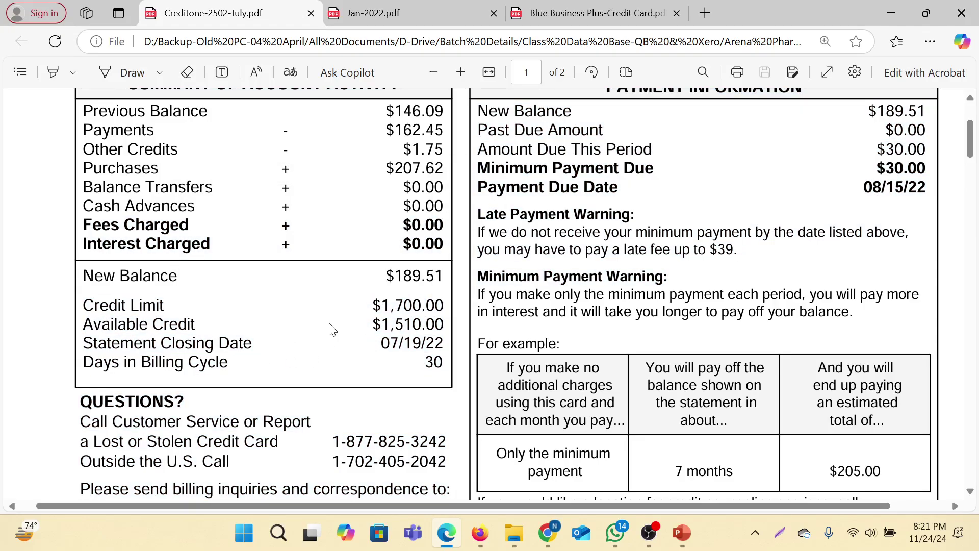
drag(375, 321, 442, 327)
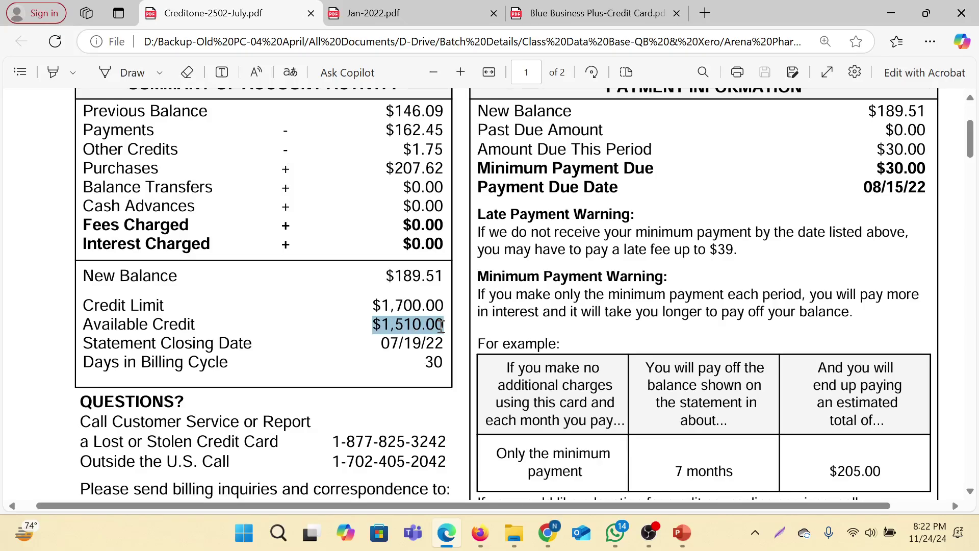
drag(394, 277, 412, 324)
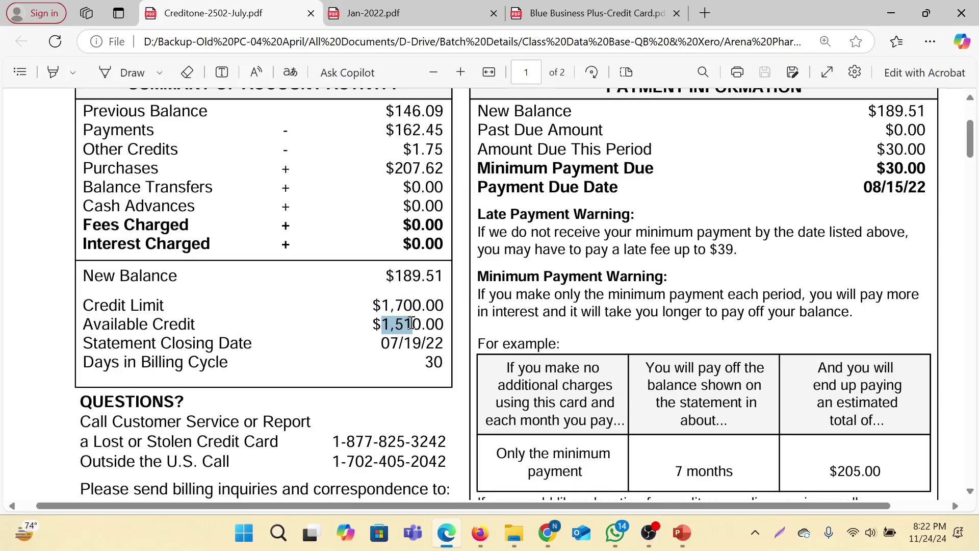
click(259, 385)
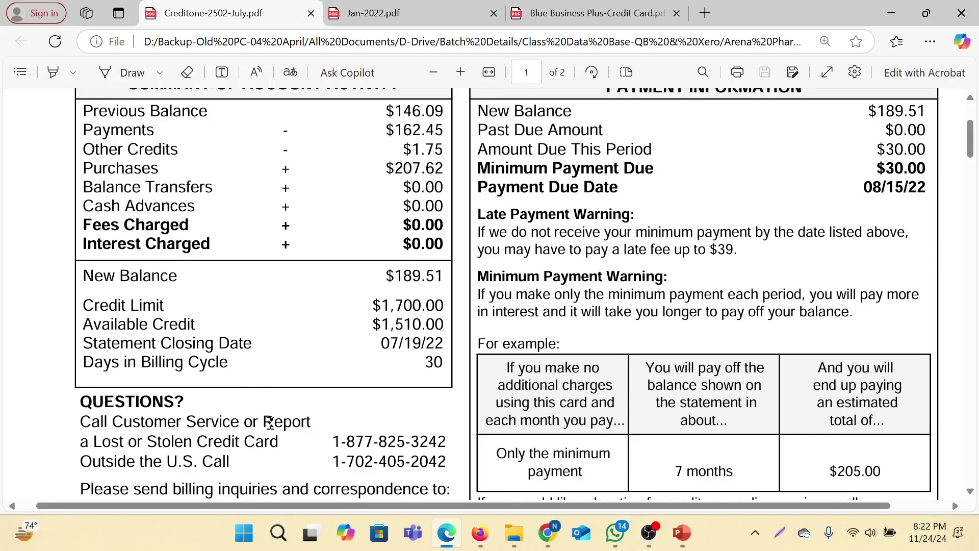
scroll(647, 354, up, 3)
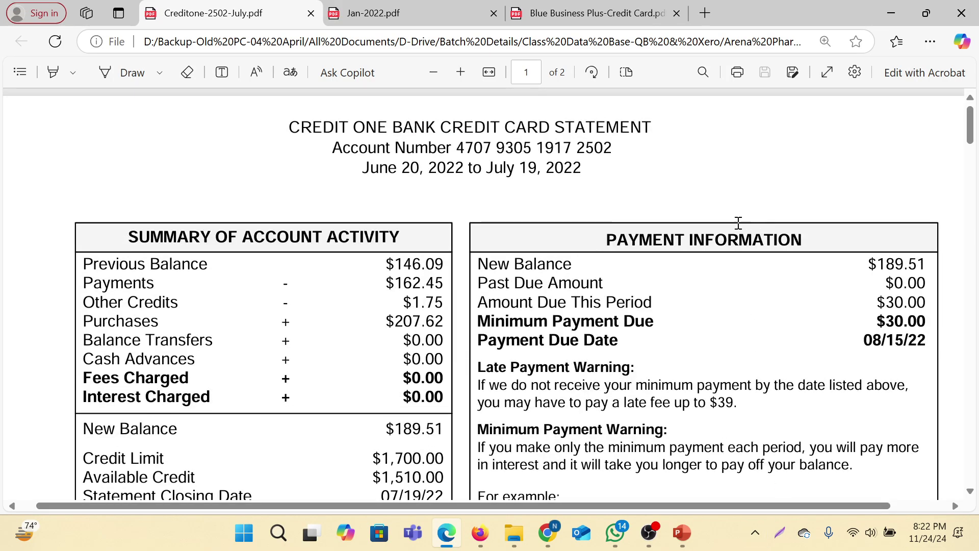
Switch to the Jan-2022.pdf Capital One statement and highlight the Previous Balance and Transactions amounts in its Account Summary
click(415, 14)
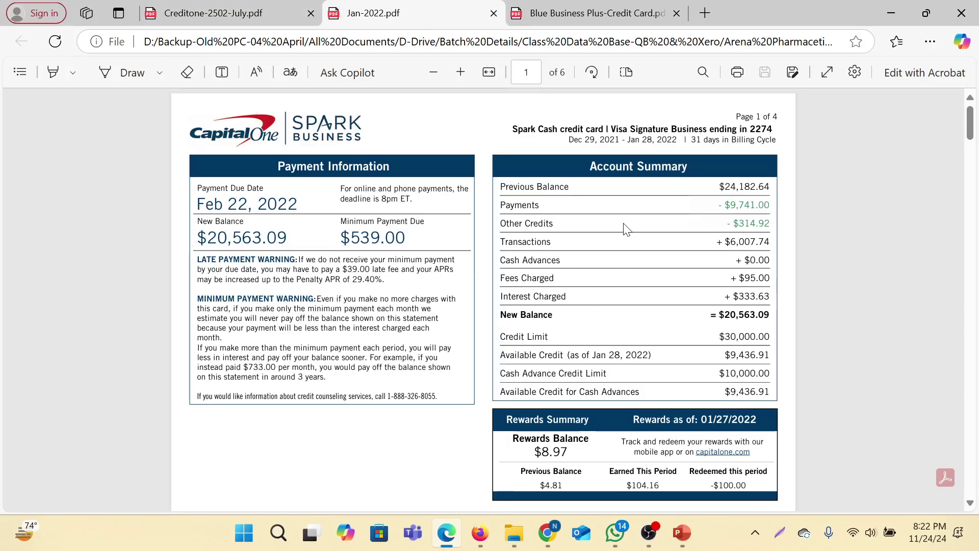
scroll(626, 229, up, 2)
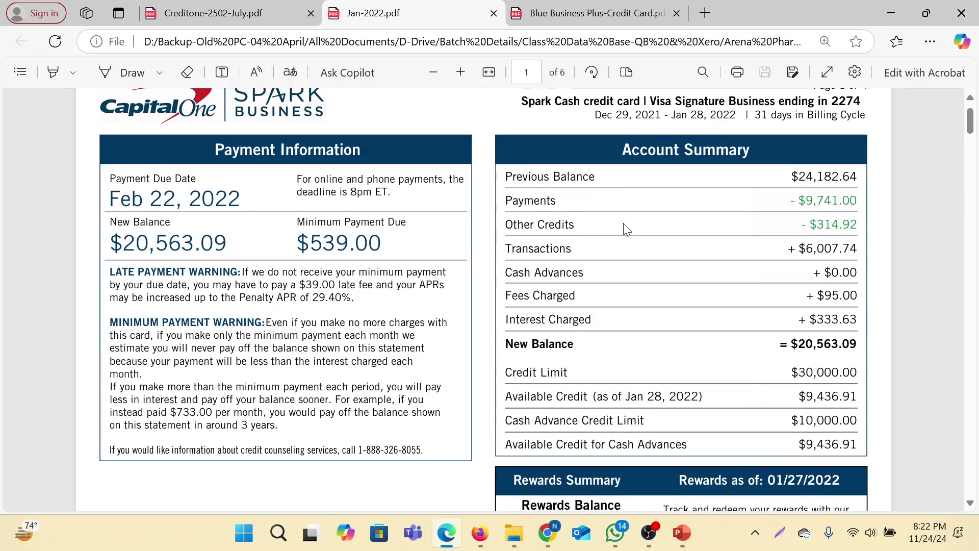
scroll(626, 229, up, 1)
drag(791, 217, 859, 219)
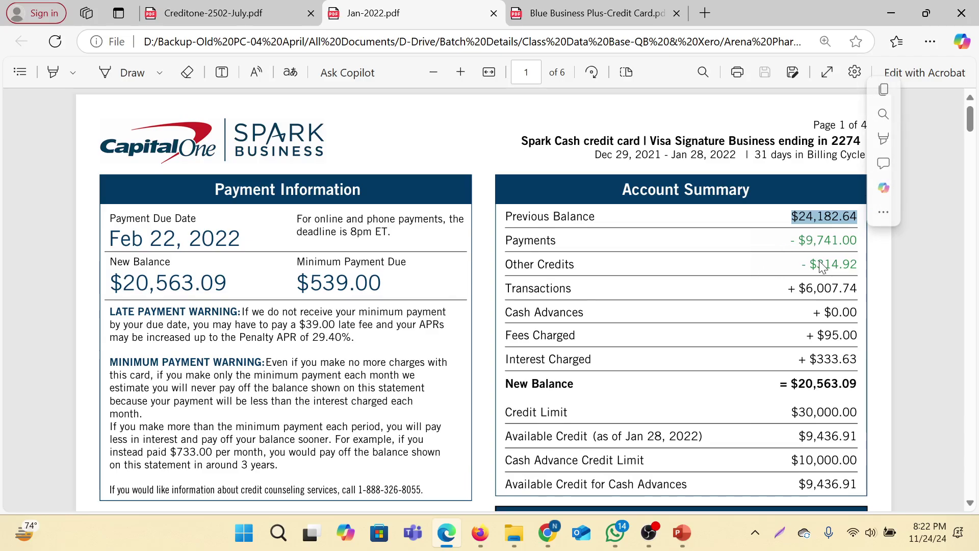
drag(506, 289, 583, 289)
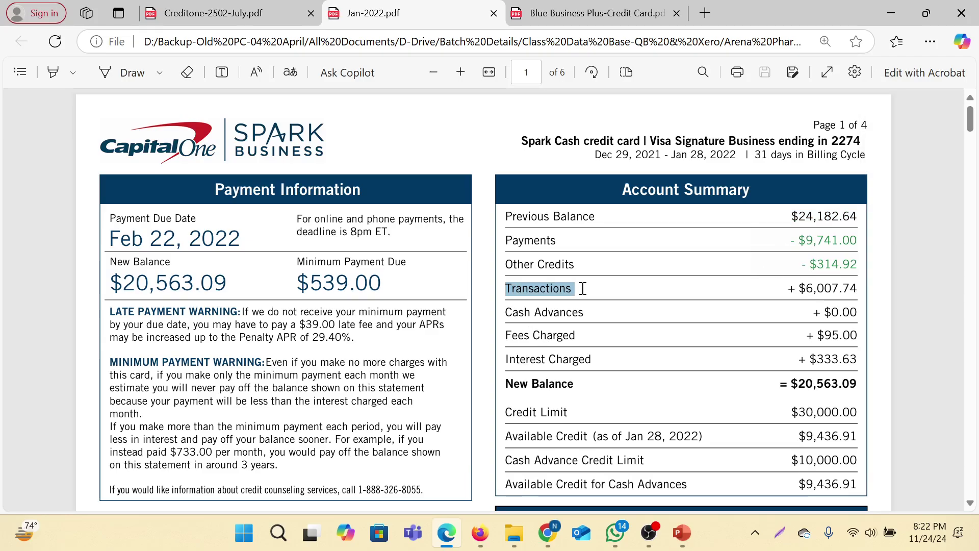
drag(789, 289, 860, 293)
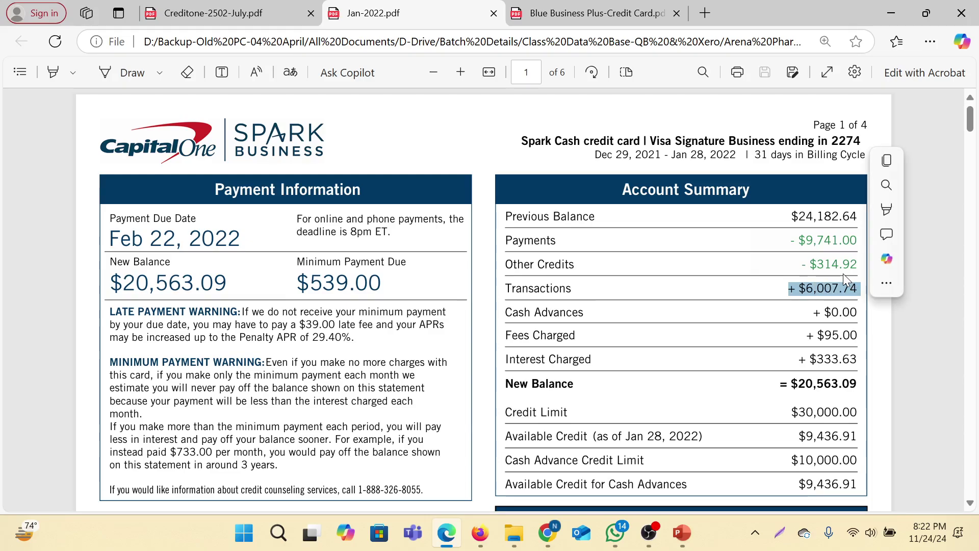
click(814, 313)
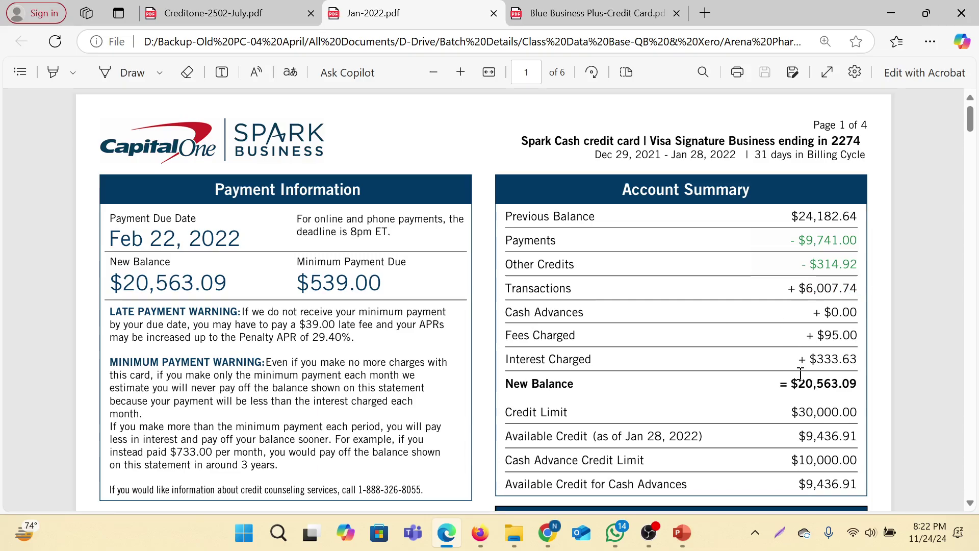
Highlight the New Balance in the Capital One Account Summary and compare it with the Previous Balance
scroll(803, 340, down, 2)
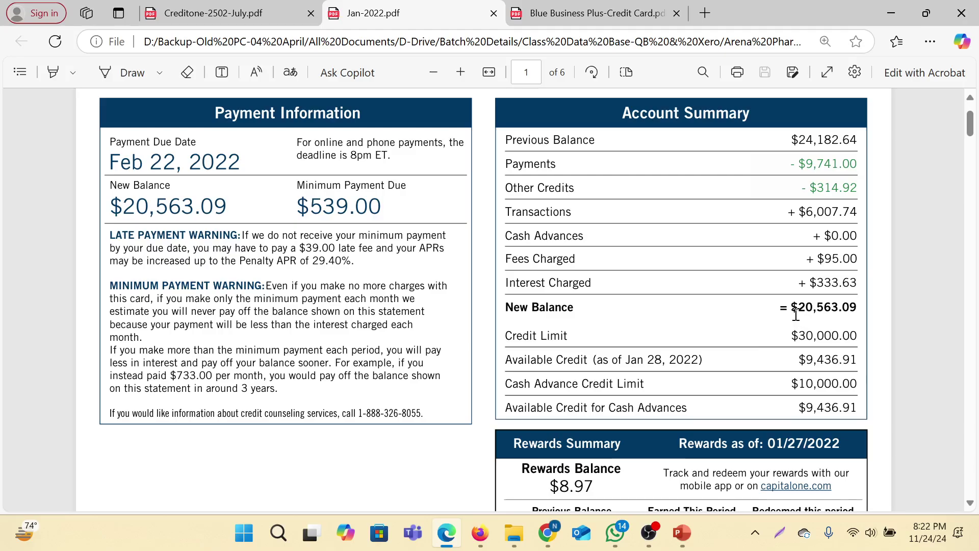
drag(797, 314, 860, 314)
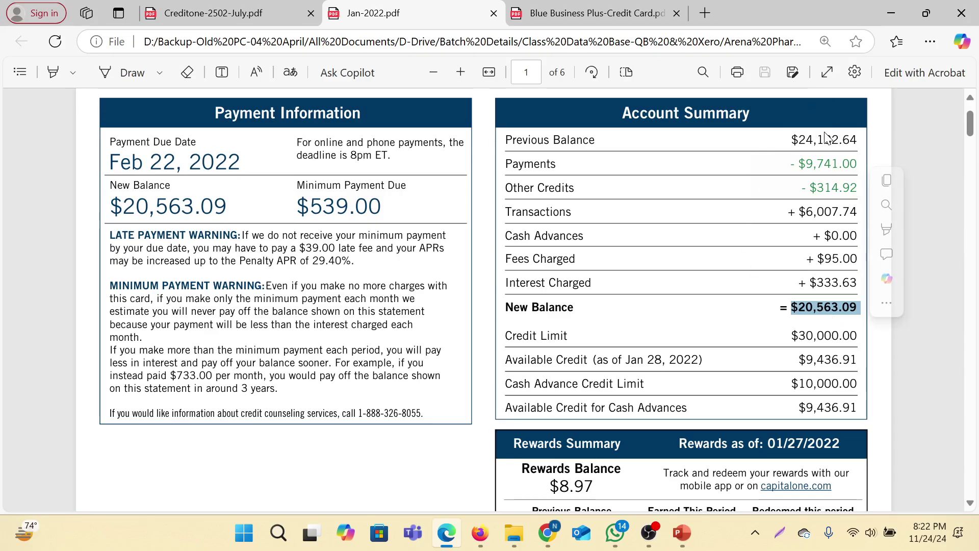
drag(799, 140, 851, 139)
drag(799, 307, 858, 308)
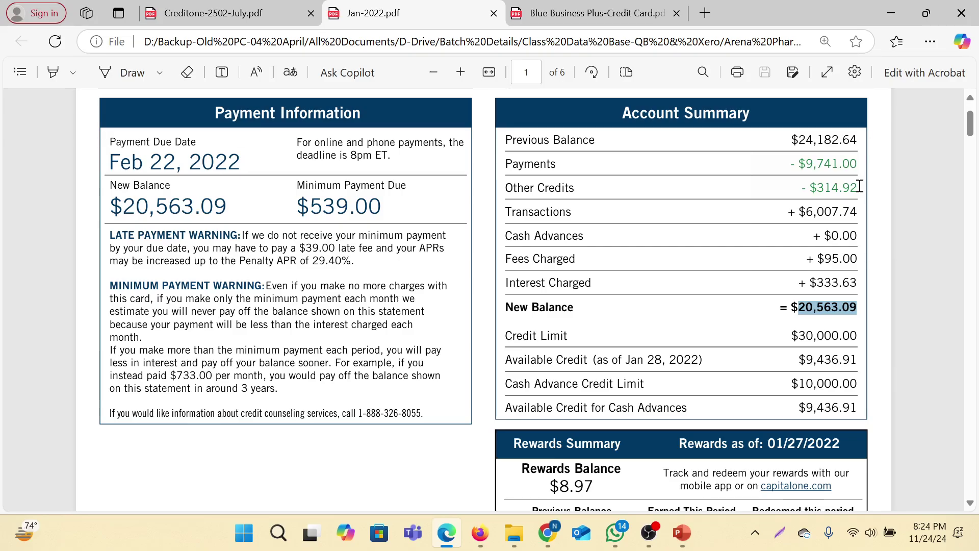
Examine the Transactions page of the Capital One statement, including its Payments, Credits and Adjustments table
scroll(886, 198, down, 10)
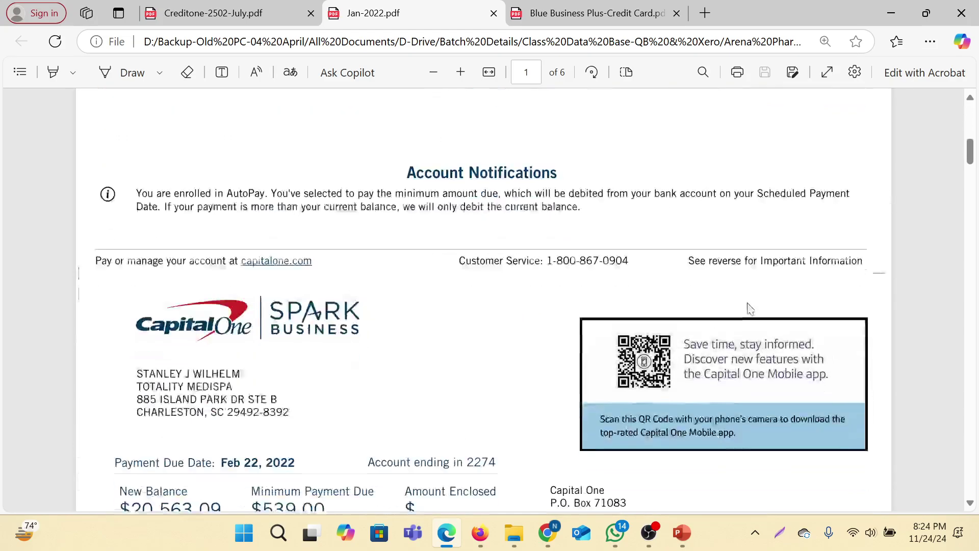
scroll(750, 309, down, 20)
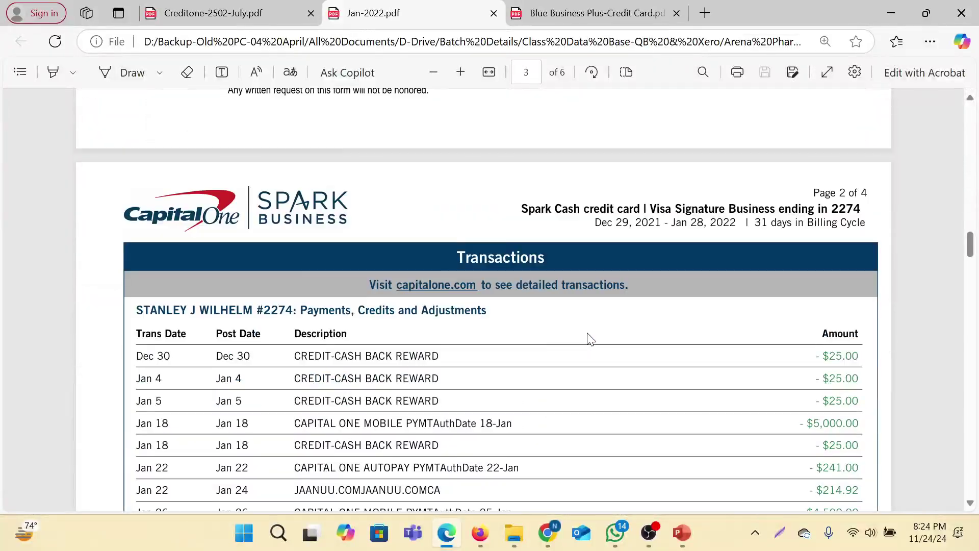
scroll(589, 337, down, 5)
scroll(586, 333, up, 3)
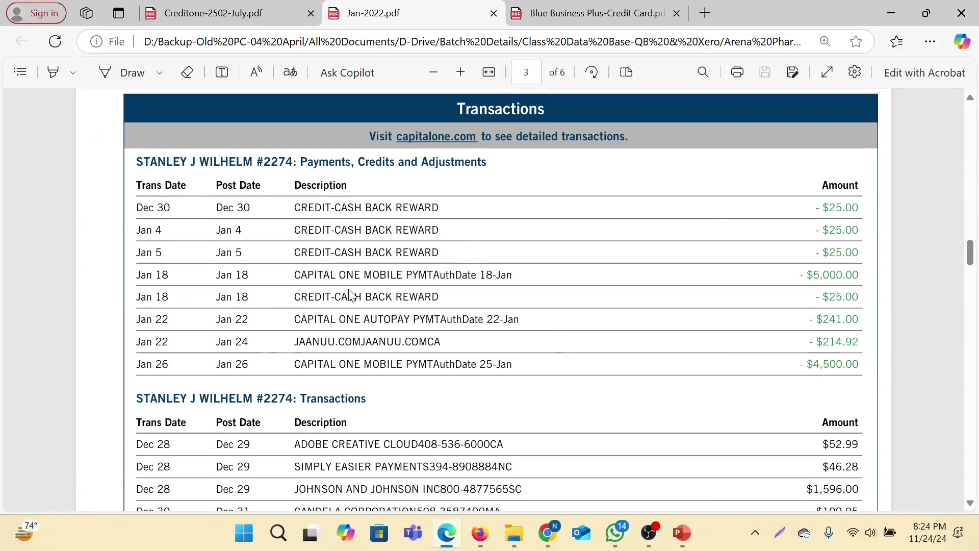
Review the purchases listed below the Payments, Credits and Adjustments table on the Capital One statement's Transactions page
scroll(372, 282, down, 5)
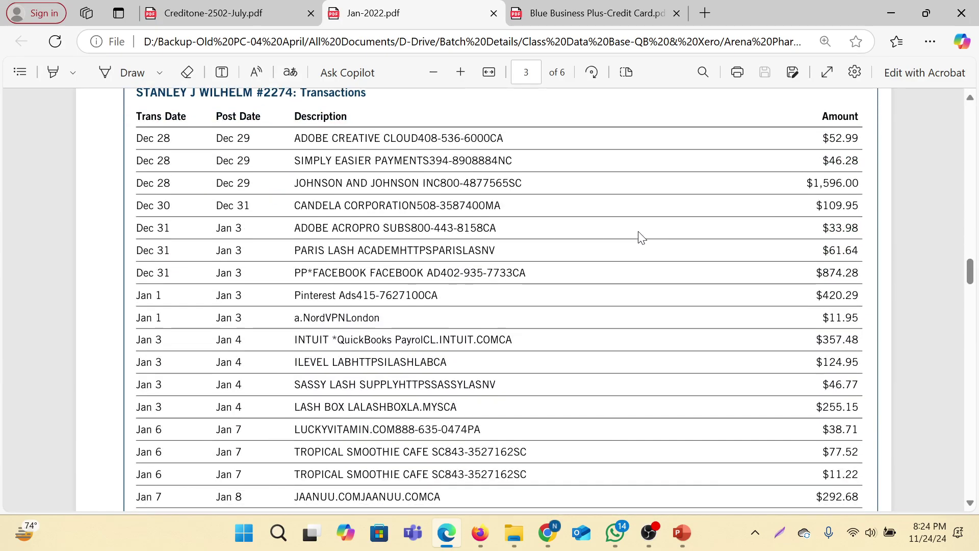
scroll(632, 237, up, 8)
scroll(779, 238, down, 2)
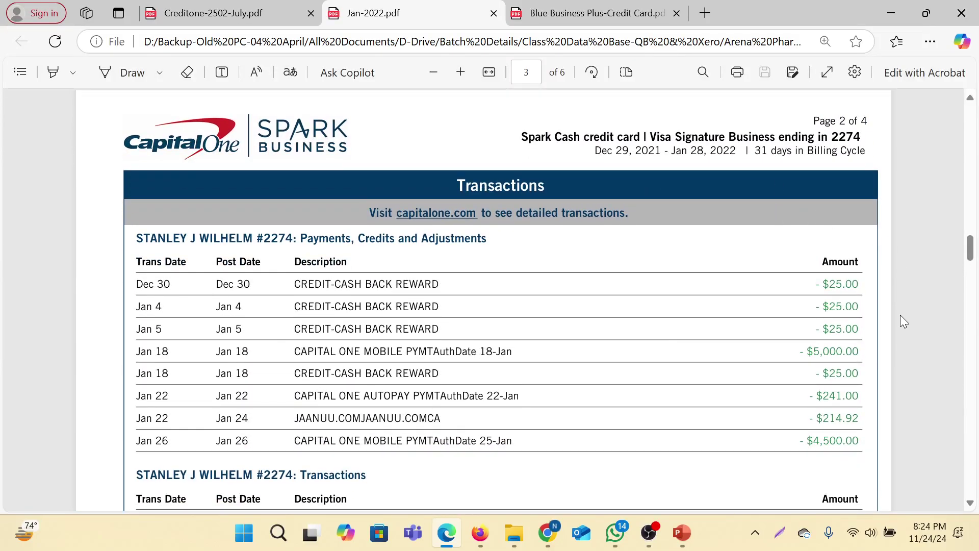
scroll(785, 319, up, 4)
Switch to the Blue Business Plus Credit Card statement and examine its New Balance, payment due details and Account Summary
click(621, 13)
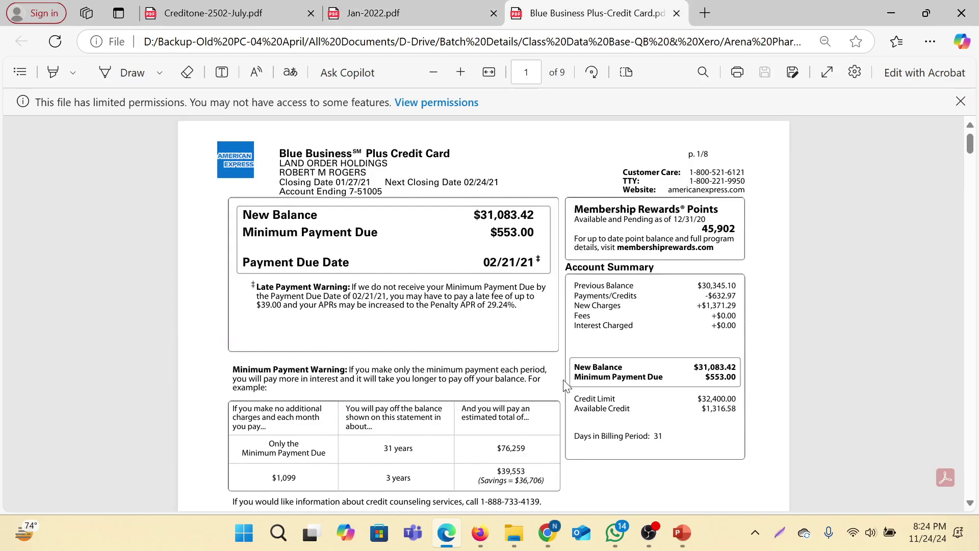
scroll(552, 284, up, 1)
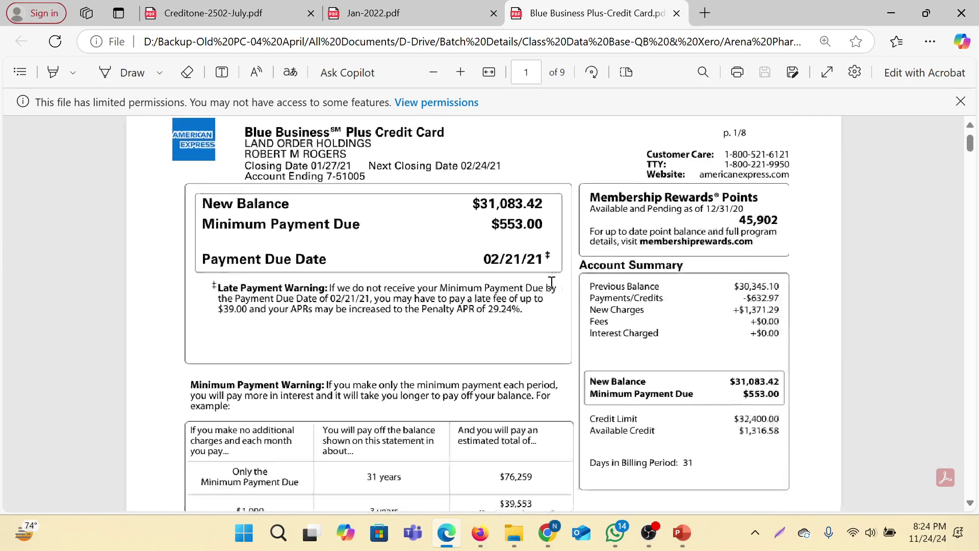
scroll(552, 283, up, 3)
scroll(551, 283, down, 2)
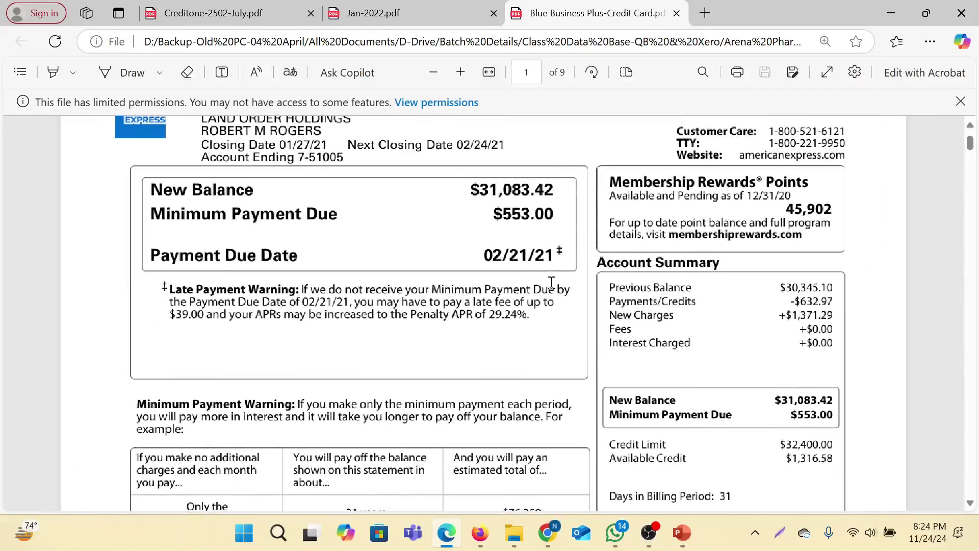
scroll(571, 269, up, 1)
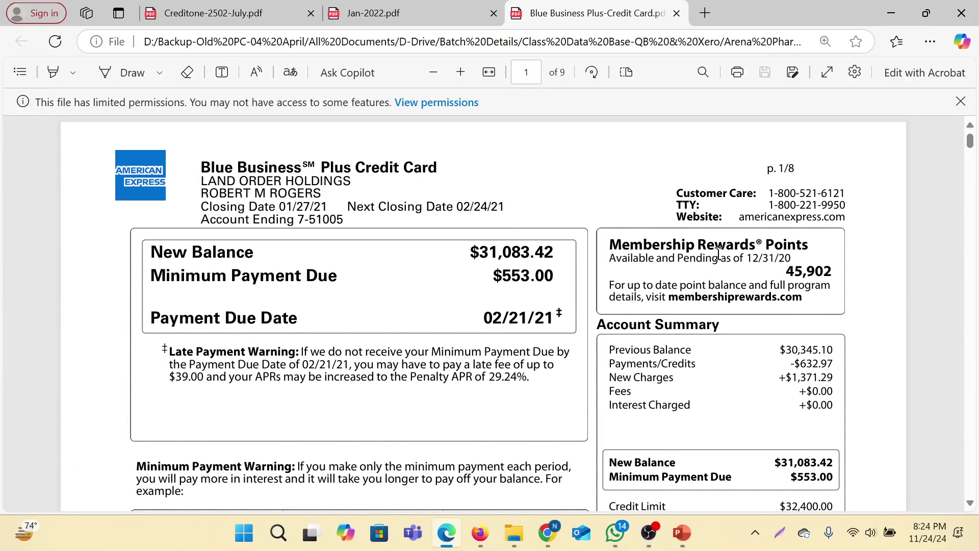
scroll(793, 324, down, 1)
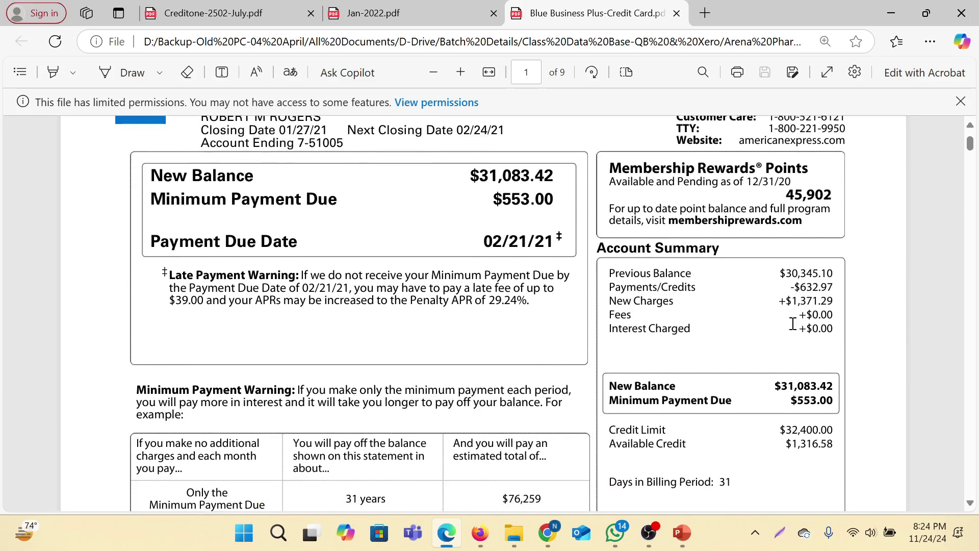
scroll(765, 327, down, 1)
Highlight the New Balance, Payments/Credits and New Charges entries one after another in the Blue Business Plus Account Summary
drag(660, 245, 684, 226)
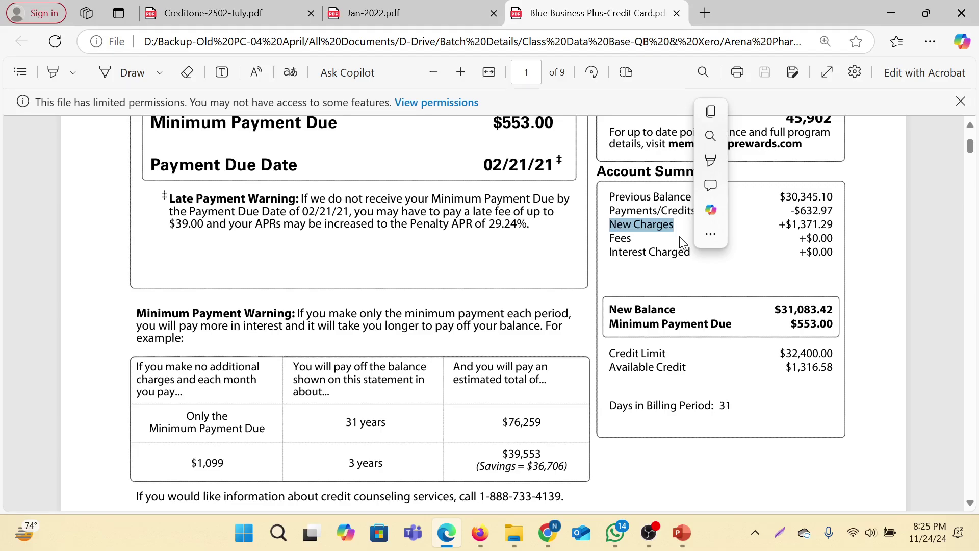
click(786, 367)
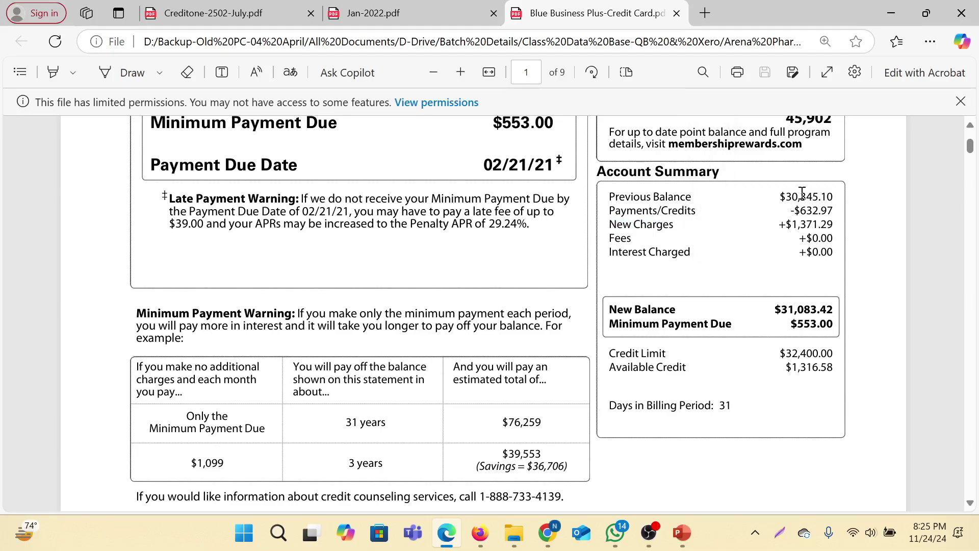
drag(776, 309, 847, 308)
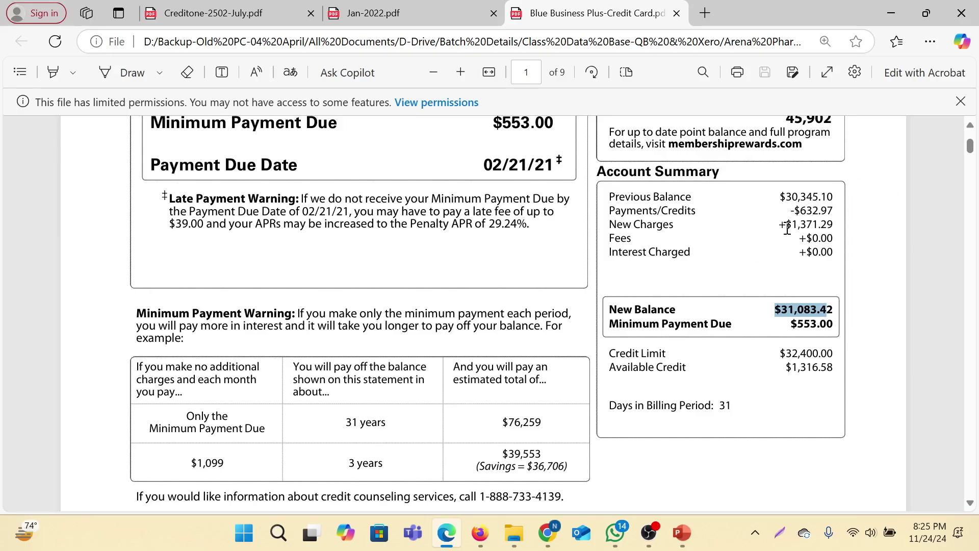
click(796, 210)
drag(796, 209, 832, 210)
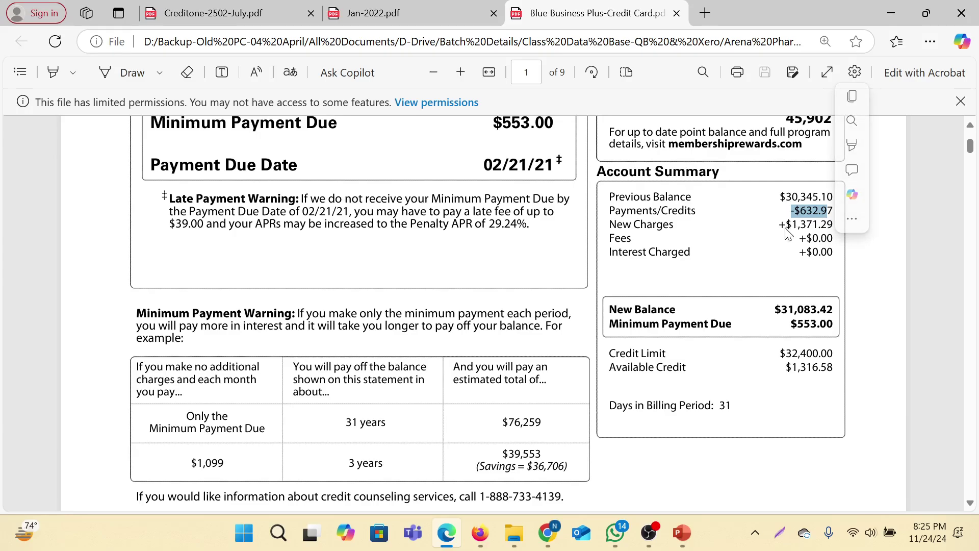
drag(779, 224, 832, 227)
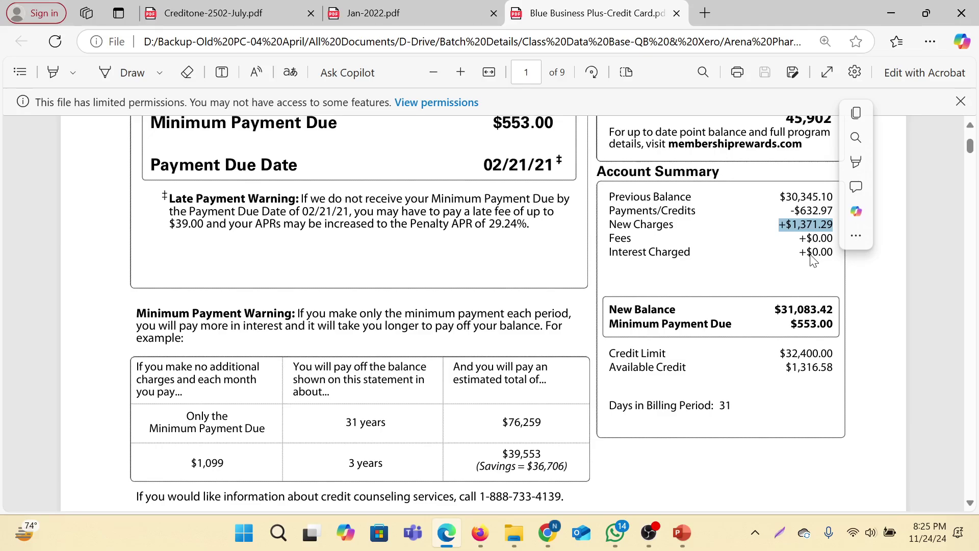
click(812, 259)
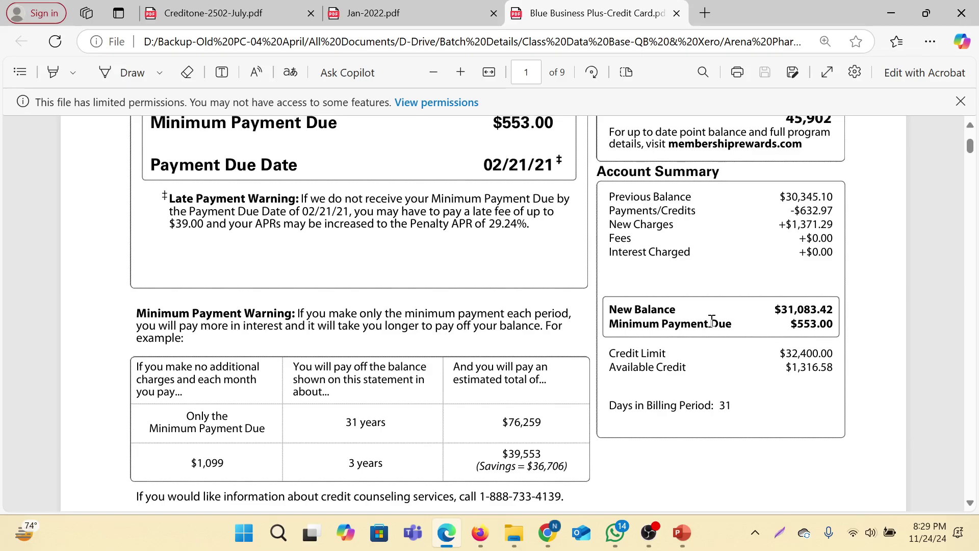
Switch back to the Creditone-2502-July.pdf statement and review its account activity summary and payment information
scroll(724, 301, up, 3)
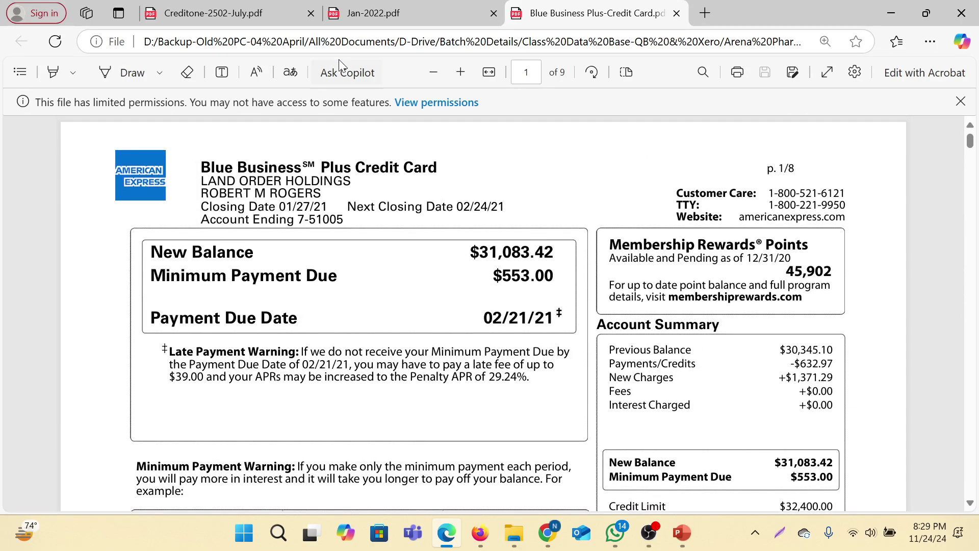
click(248, 16)
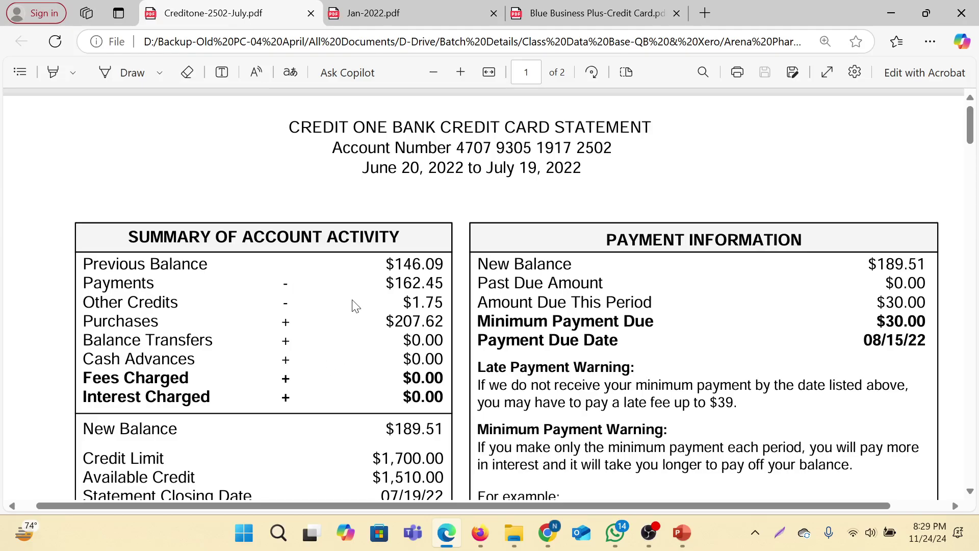
scroll(355, 305, down, 7)
scroll(355, 305, up, 6)
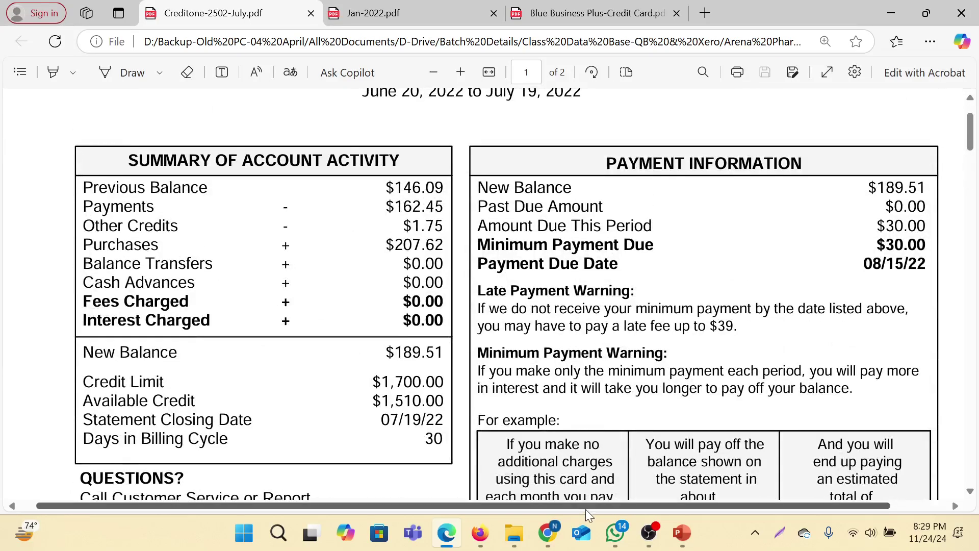
Switch to QuickBooks Online in Chrome and look through the list of all sales transactions
mouse_move(549, 533)
click(403, 439)
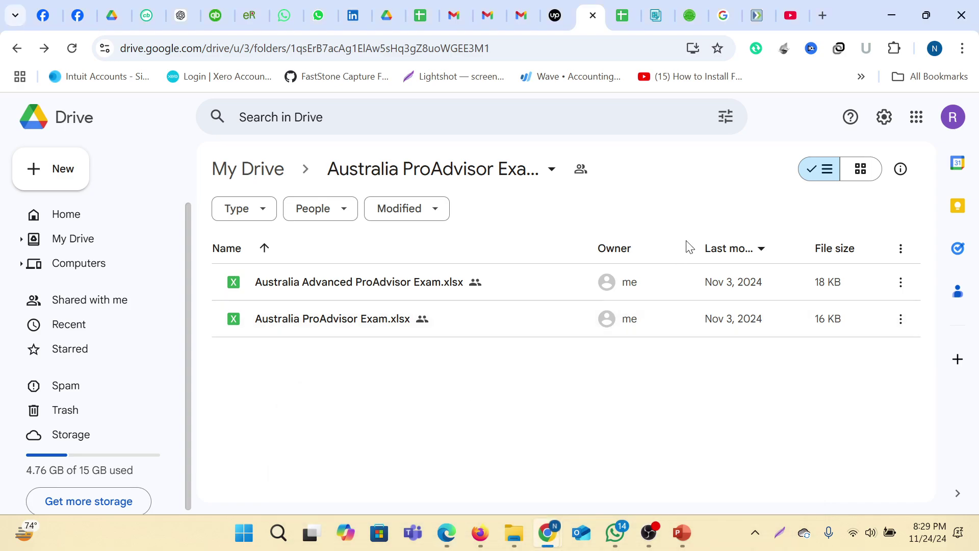
click(705, 451)
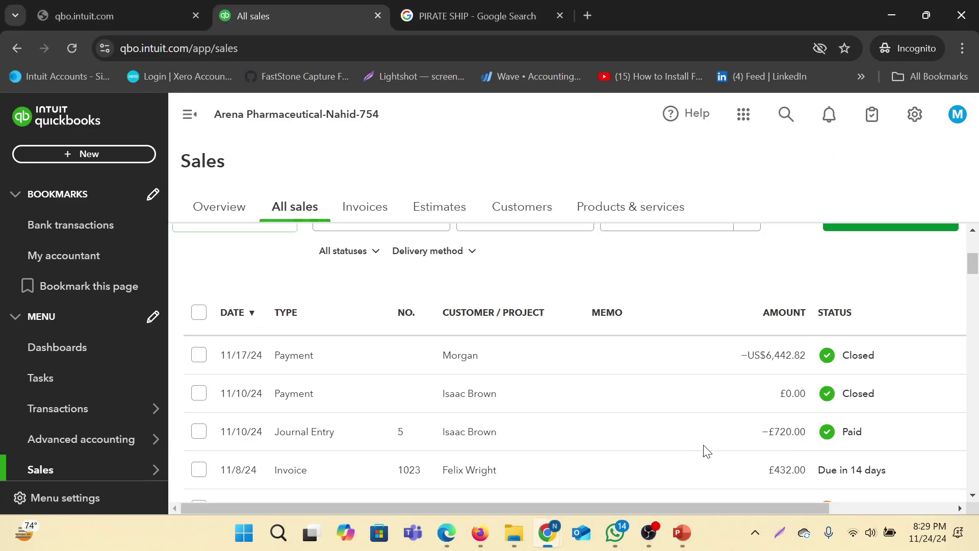
scroll(706, 451, down, 5)
scroll(591, 376, up, 8)
scroll(615, 339, down, 5)
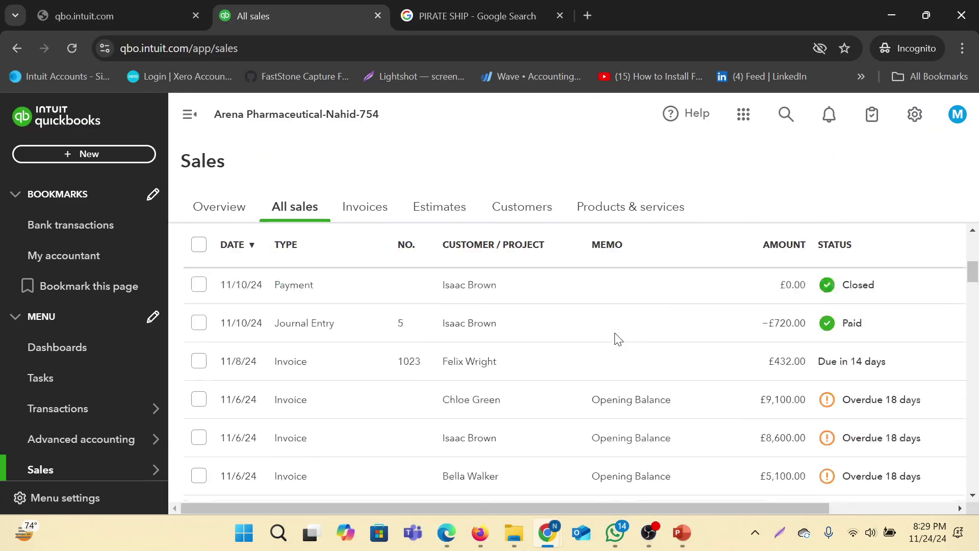
scroll(615, 340, down, 5)
scroll(582, 346, up, 8)
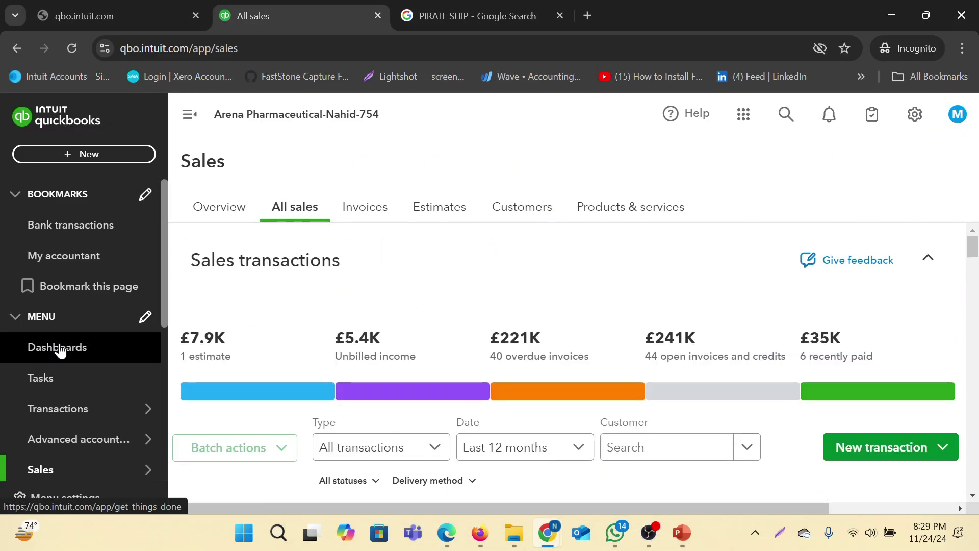
Open the company's Bank transactions page in QuickBooks Online
click(59, 350)
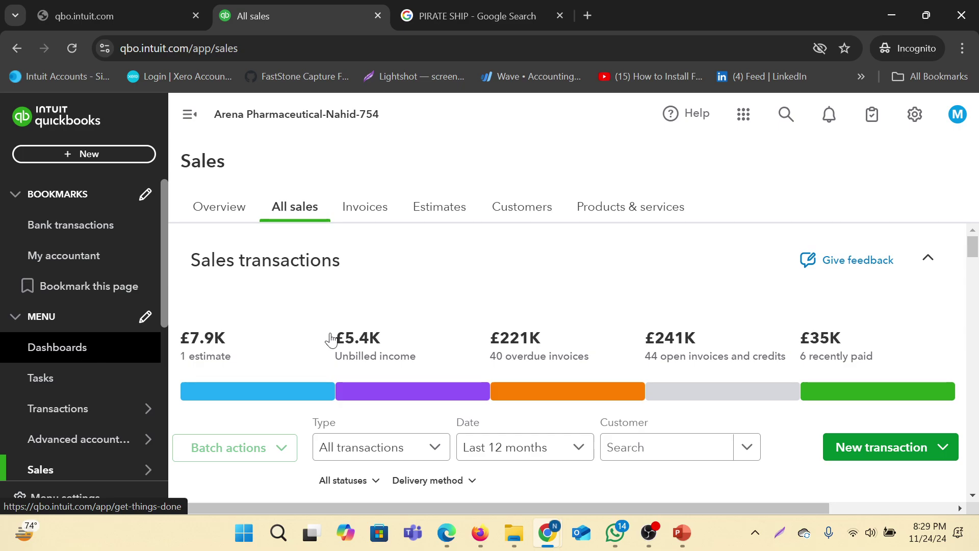
click(70, 230)
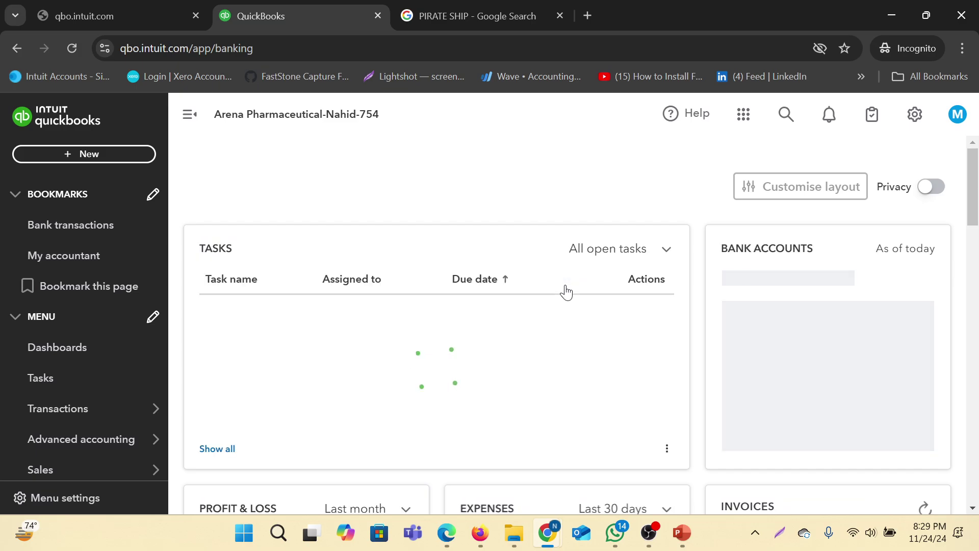
scroll(612, 311, down, 4)
scroll(768, 337, up, 4)
Check the recording status in OBS, then return to QuickBooks Online and view the bank account cards on Bank transactions
click(648, 541)
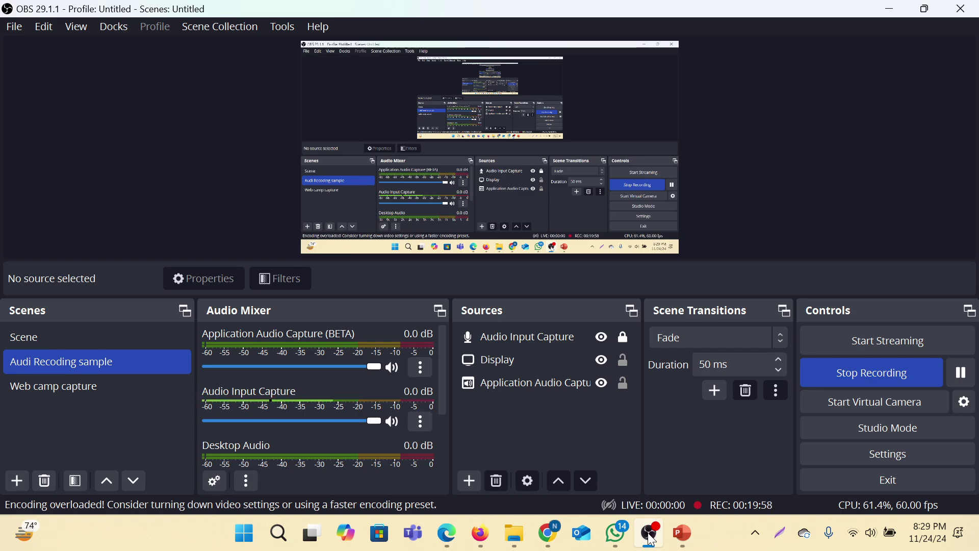
click(652, 540)
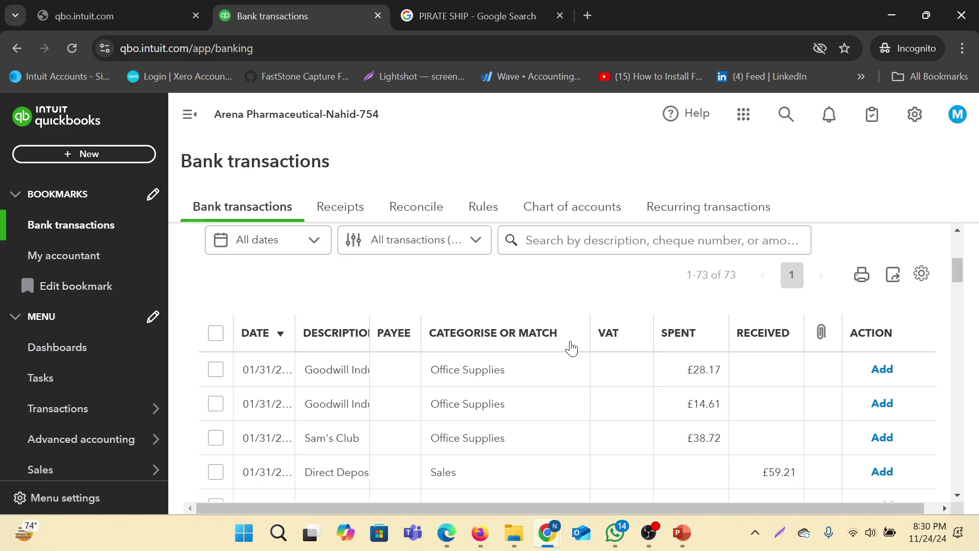
scroll(573, 350, up, 5)
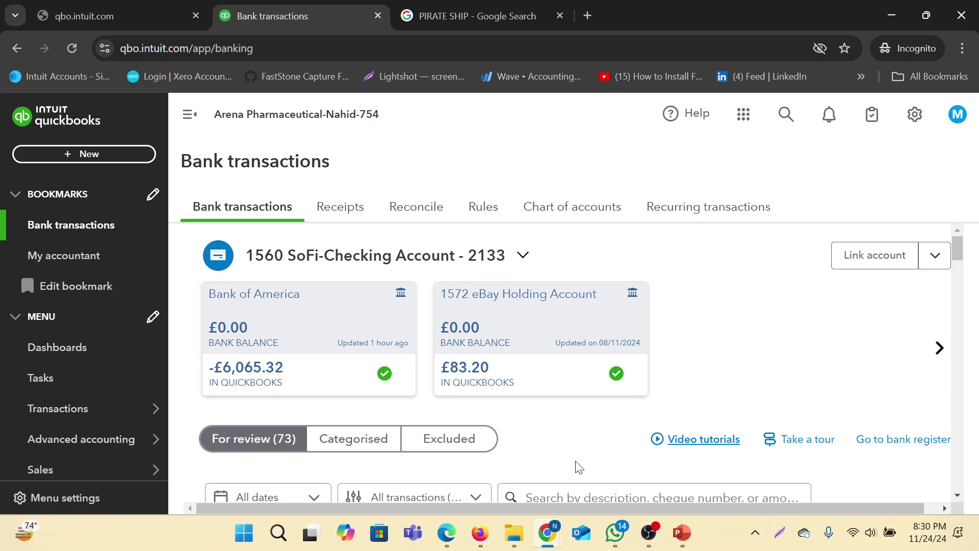
Switch to File Explorer, open the Videos folder and inspect the recorded class video files
mouse_move(551, 534)
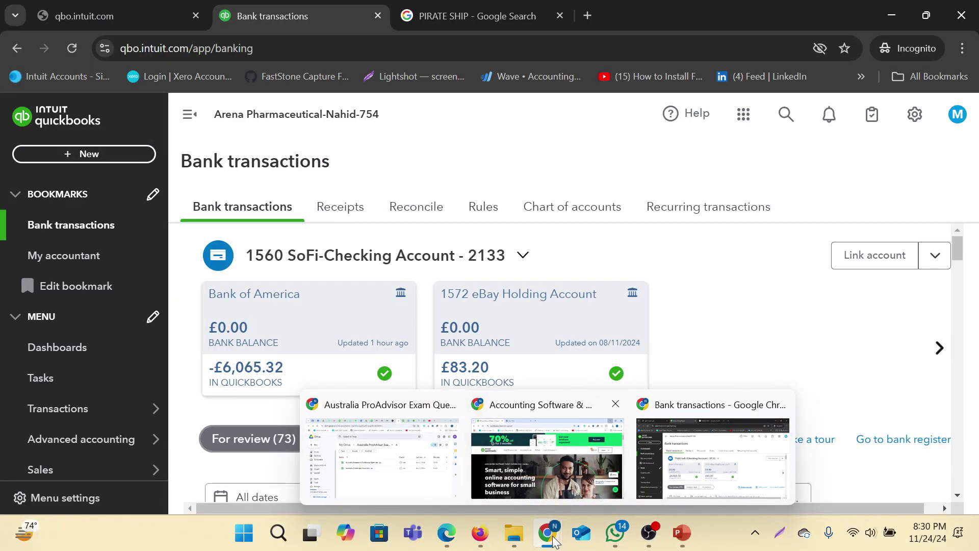
click(426, 479)
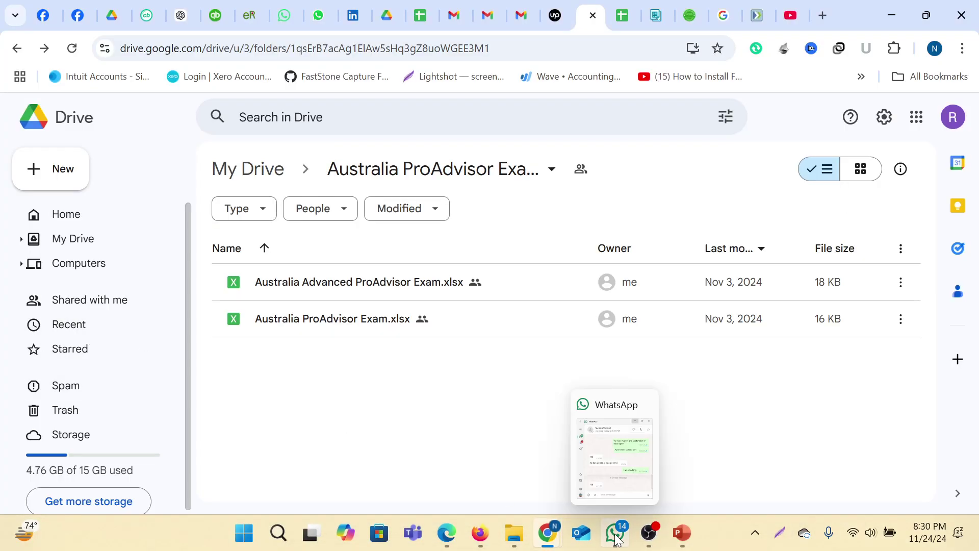
click(516, 540)
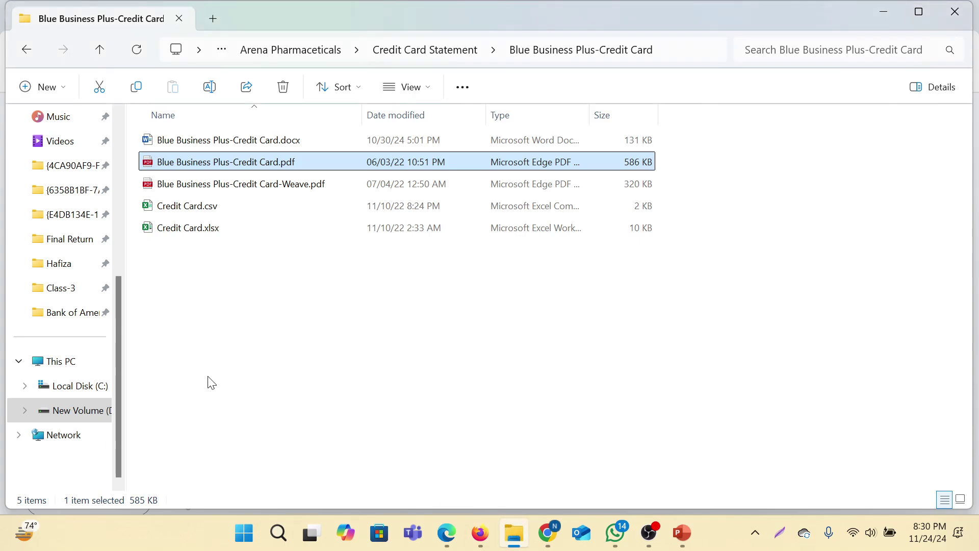
scroll(61, 357, up, 5)
scroll(72, 367, down, 1)
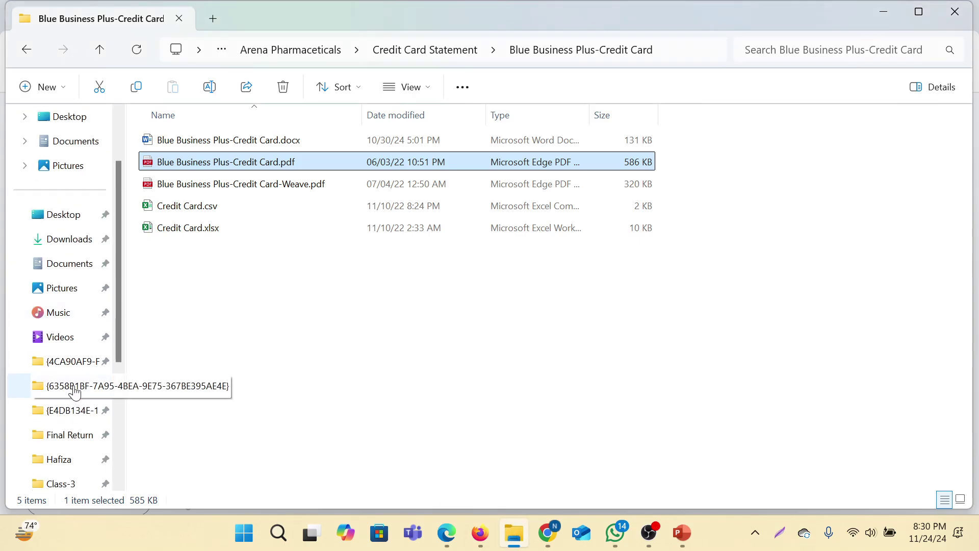
click(60, 338)
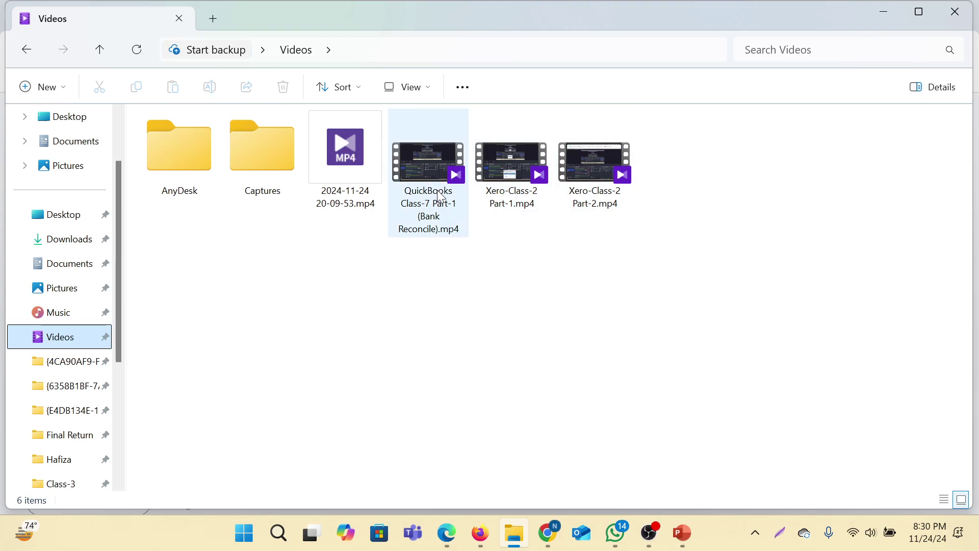
mouse_move(439, 197)
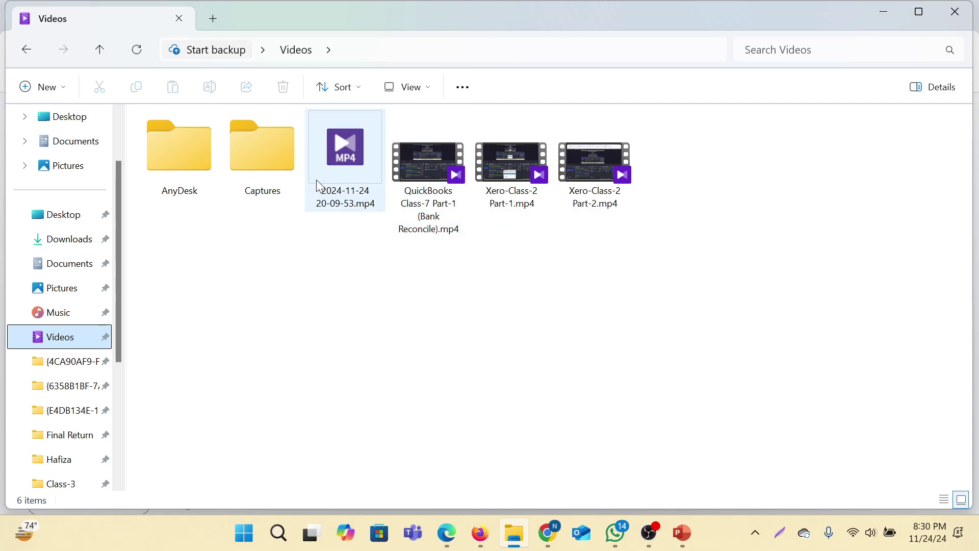
mouse_move(328, 193)
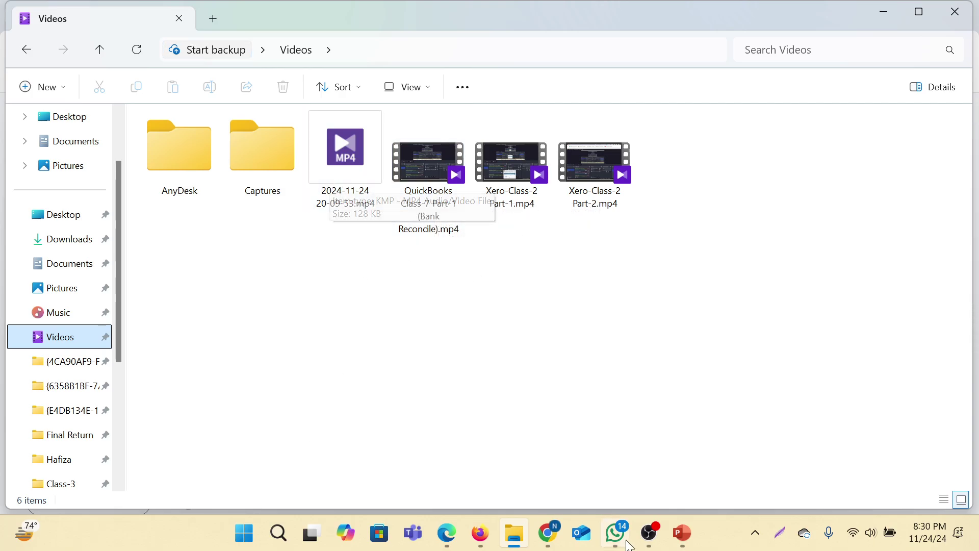
Check the recording in OBS again and minimise the File Explorer window to return to Google Drive
click(650, 542)
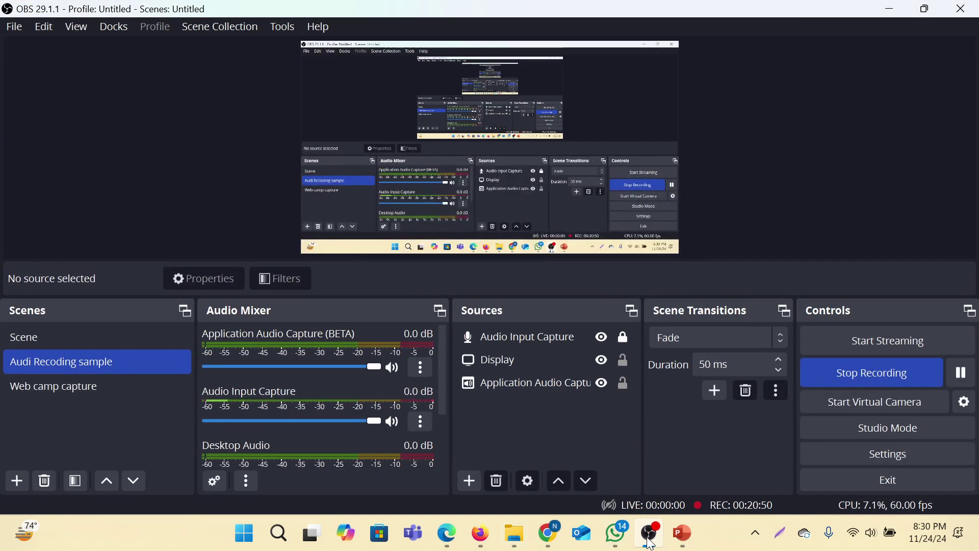
click(651, 542)
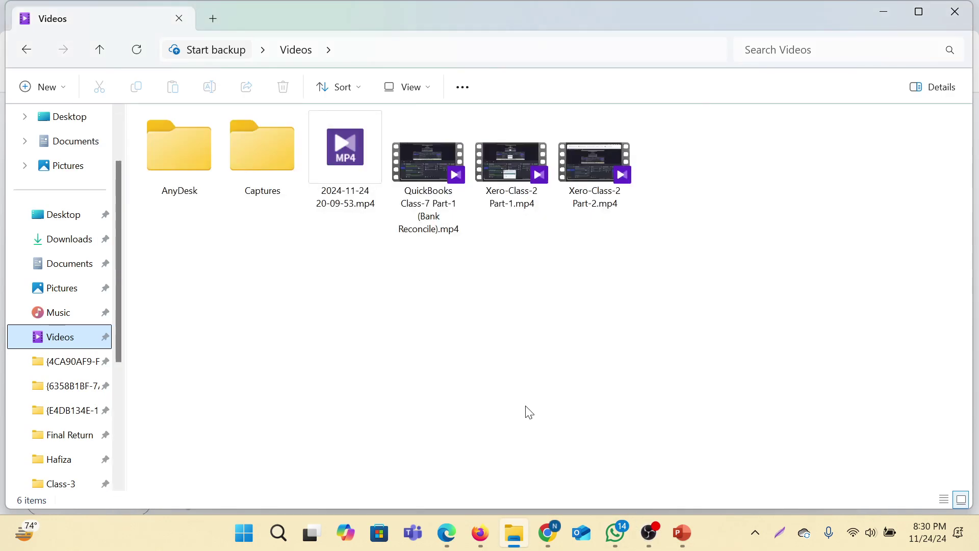
click(884, 11)
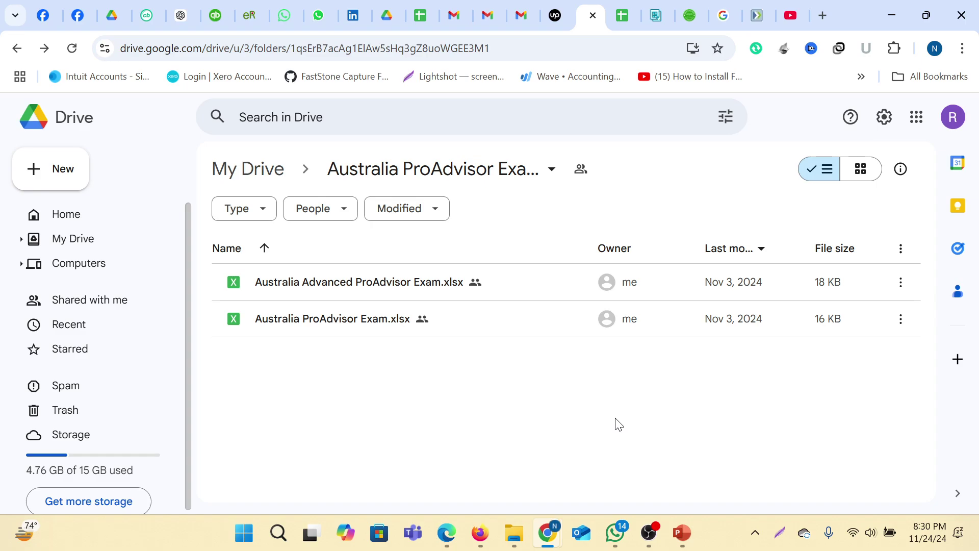
Return to the QuickBooks Online window and look over the account cards and review list on Bank transactions
mouse_move(615, 533)
mouse_move(658, 404)
click(891, 16)
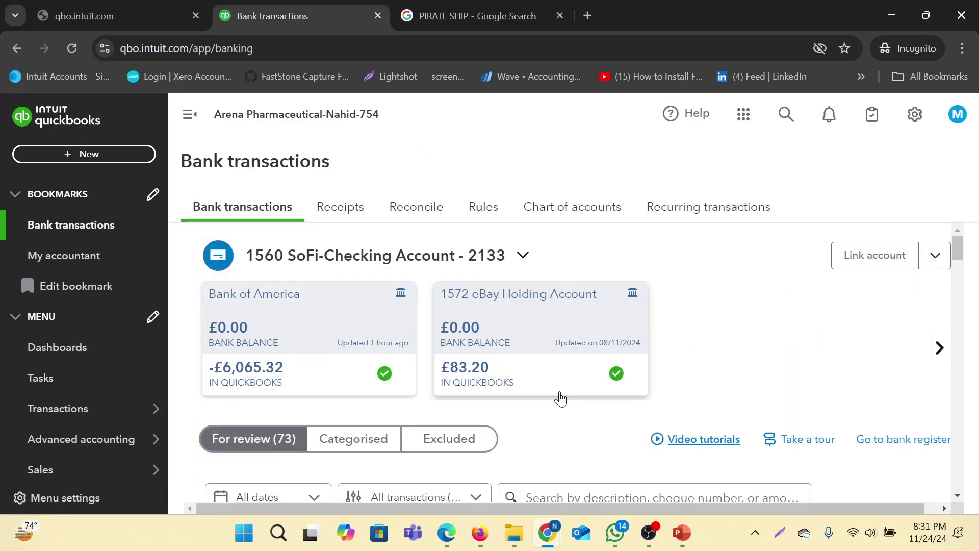
scroll(541, 408, down, 5)
scroll(540, 408, up, 5)
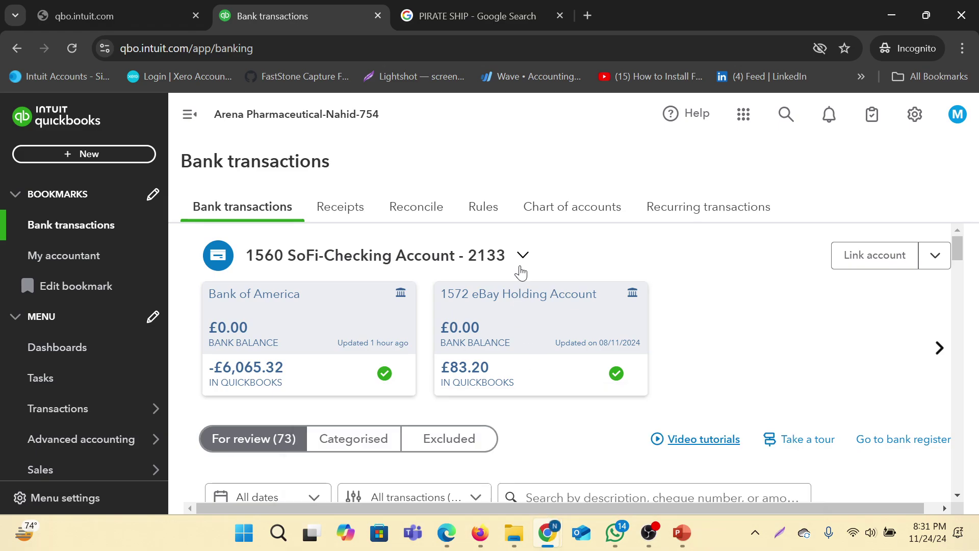
click(647, 533)
click(648, 533)
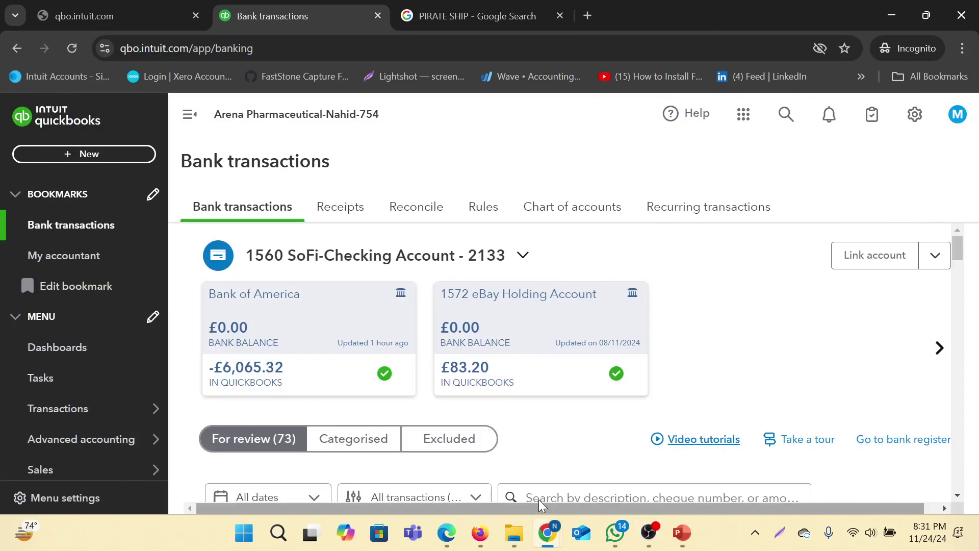
scroll(553, 332, down, 5)
scroll(569, 499, up, 4)
Switch to the Chrome window with the PDF converter sites and open the Bank Statement Converter home page
mouse_move(547, 533)
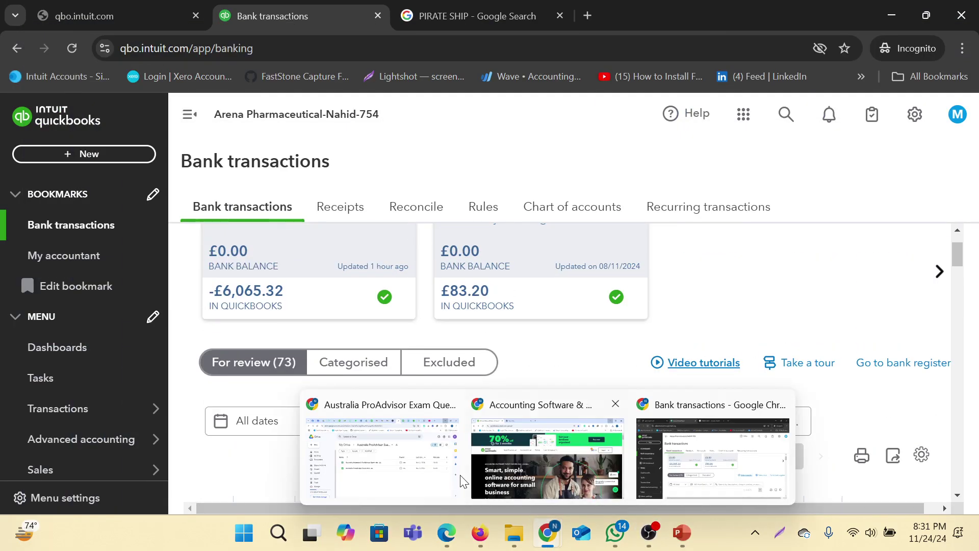
click(461, 481)
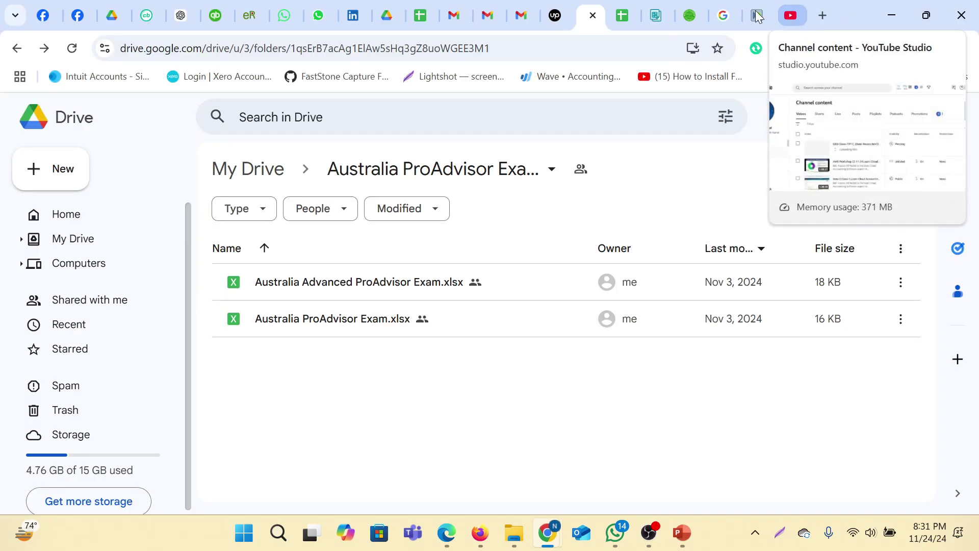
click(692, 9)
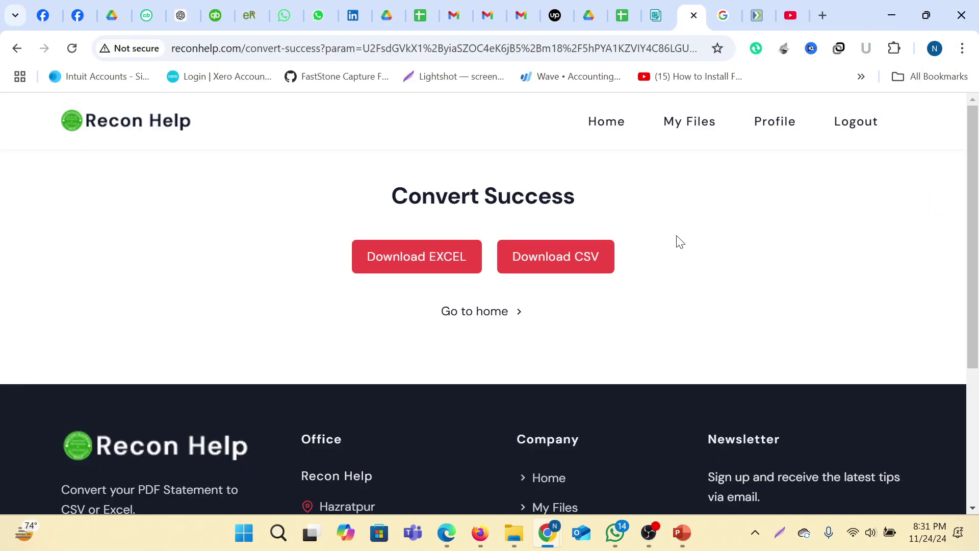
click(660, 13)
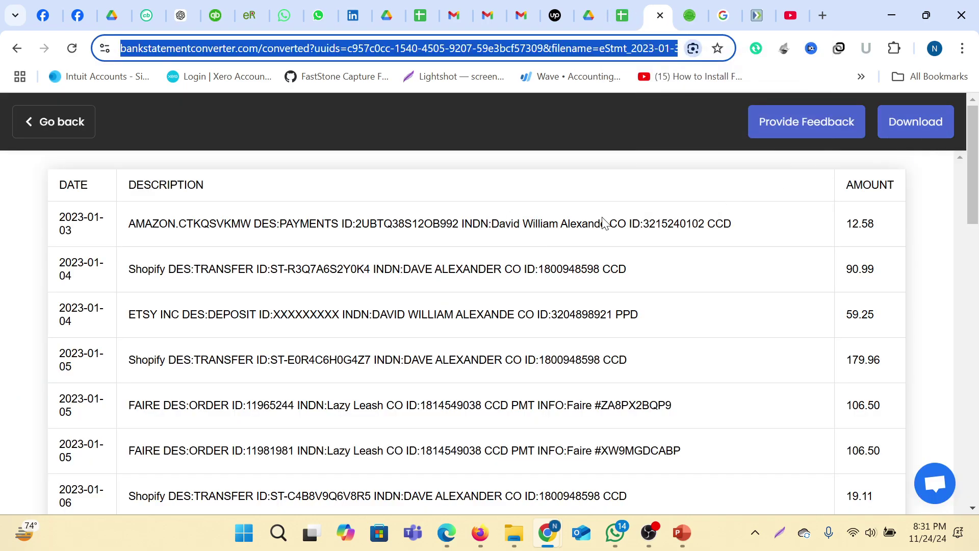
click(49, 123)
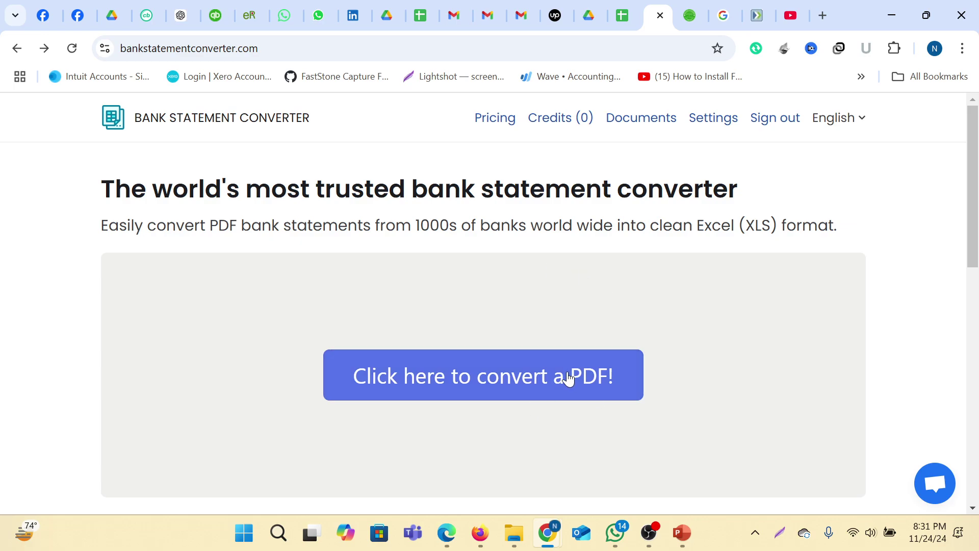
Upload Creditone-2502-July.pdf from the Arena Pharmaceticals Credit Card Statement > Creditone-Credit Card folder to Bank Statement Converter
click(482, 395)
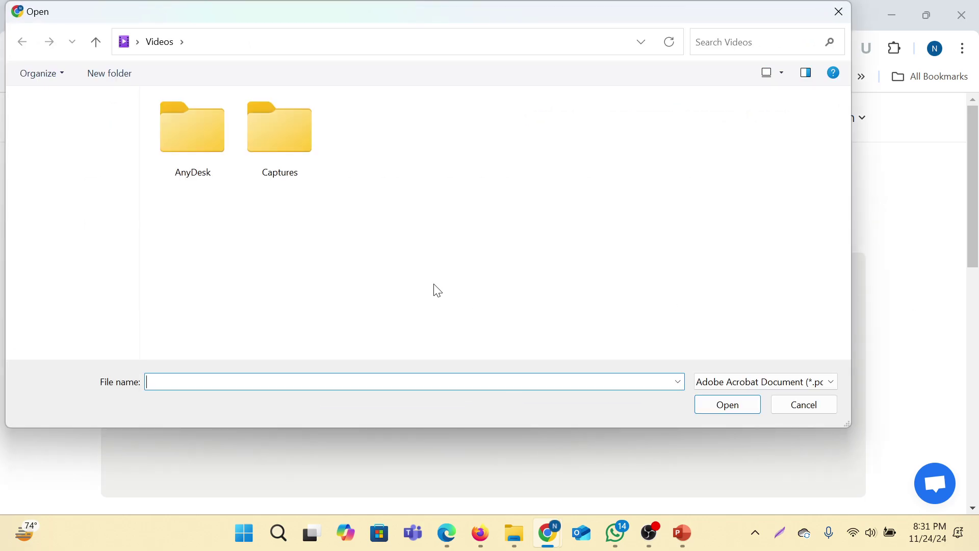
scroll(63, 265, down, 2)
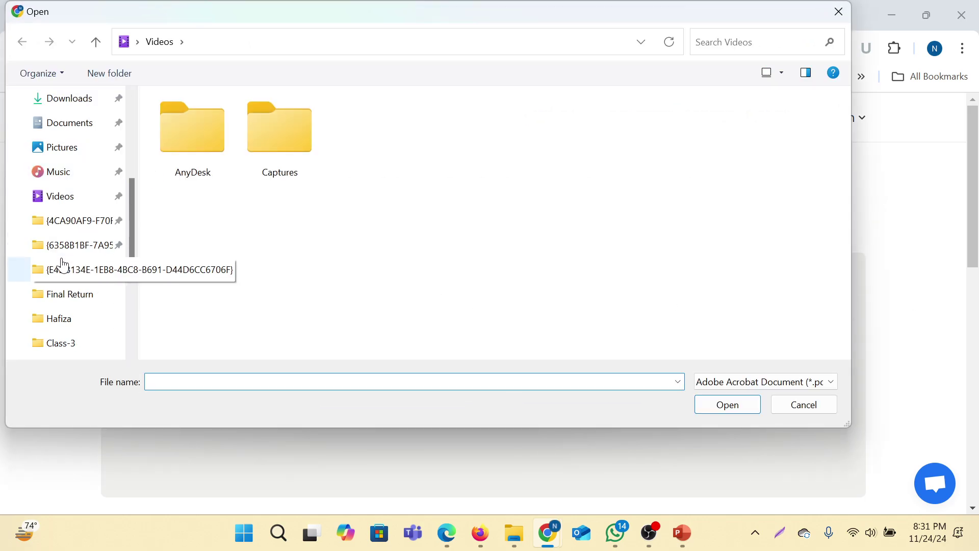
scroll(66, 266, down, 2)
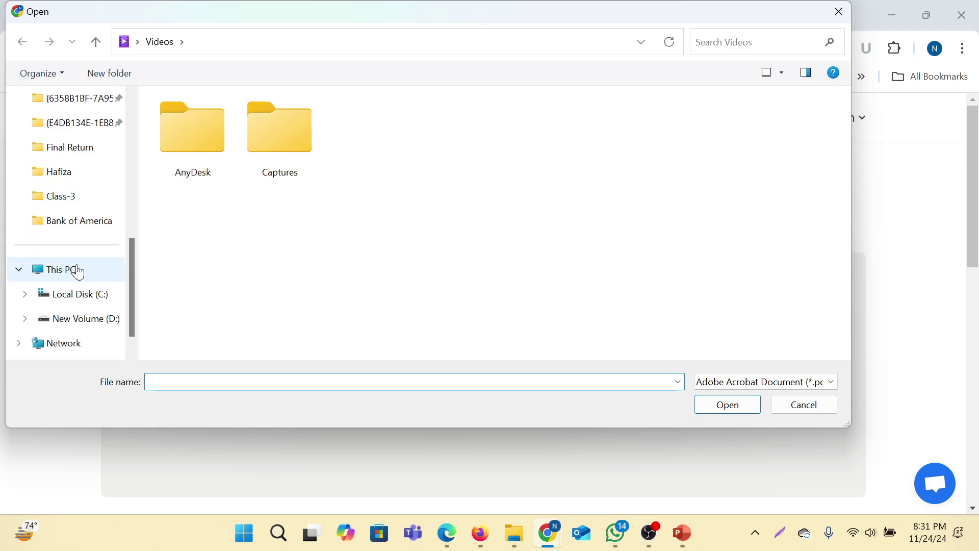
scroll(92, 281, down, 1)
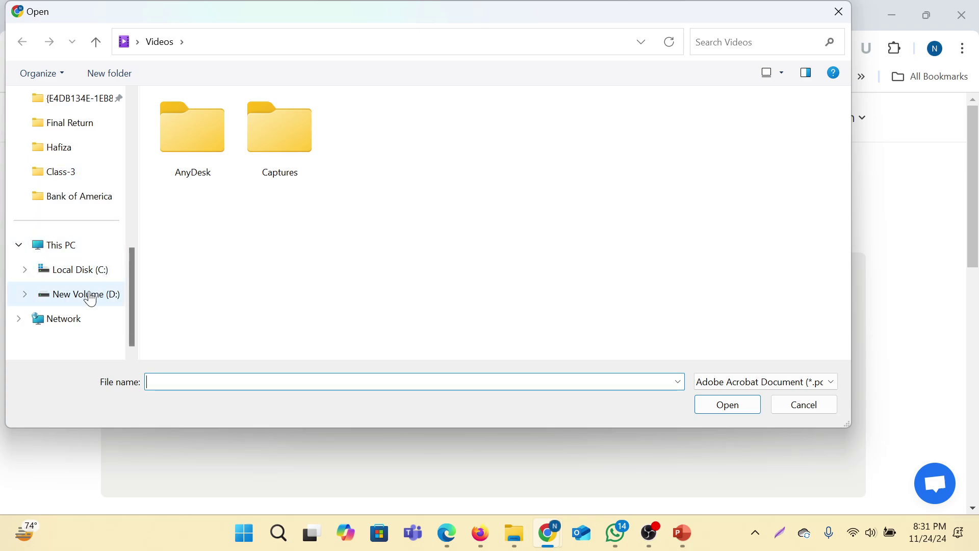
click(76, 206)
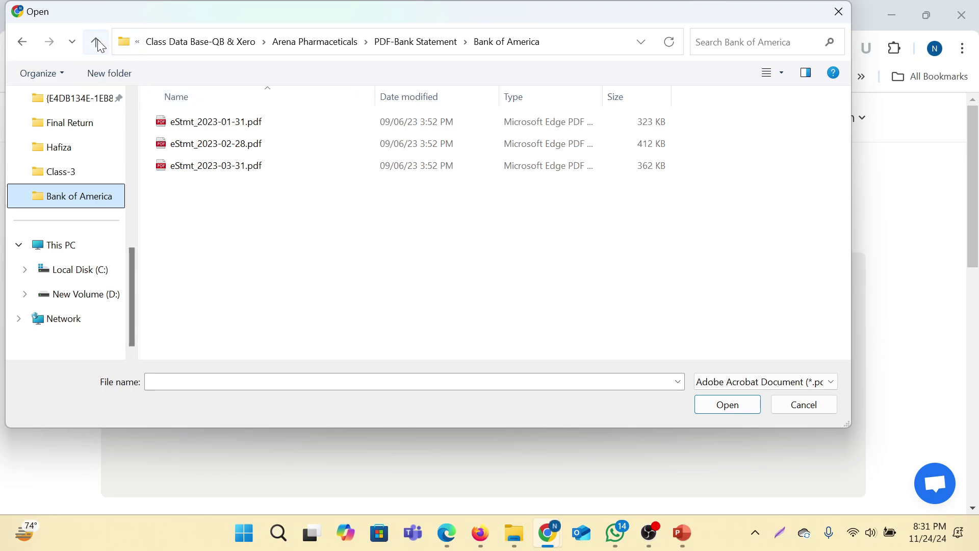
click(97, 43)
click(97, 42)
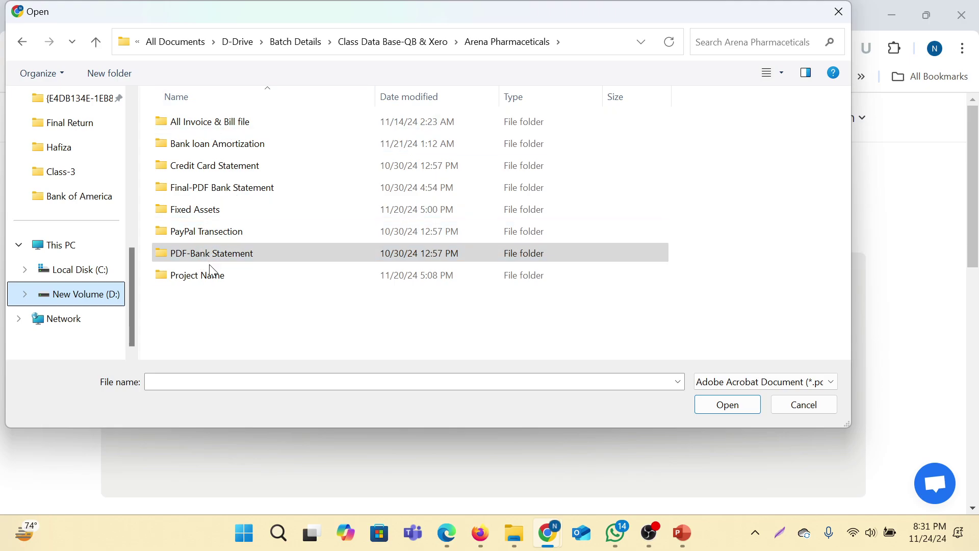
double_click(218, 167)
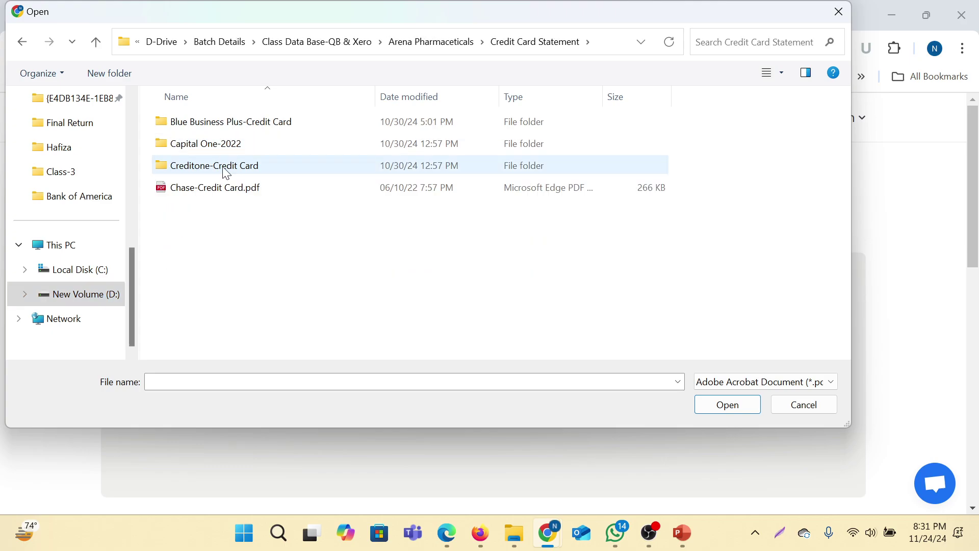
double_click(226, 168)
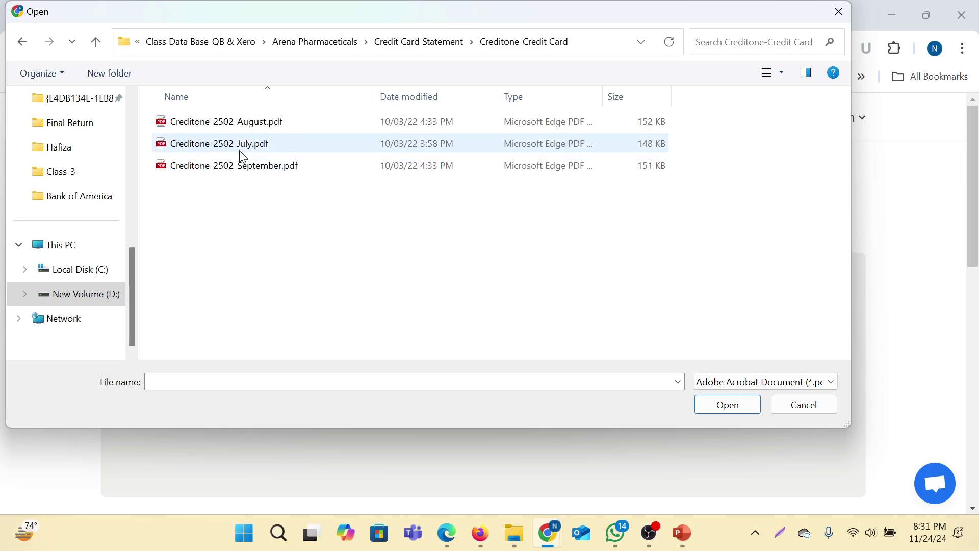
click(244, 147)
click(728, 405)
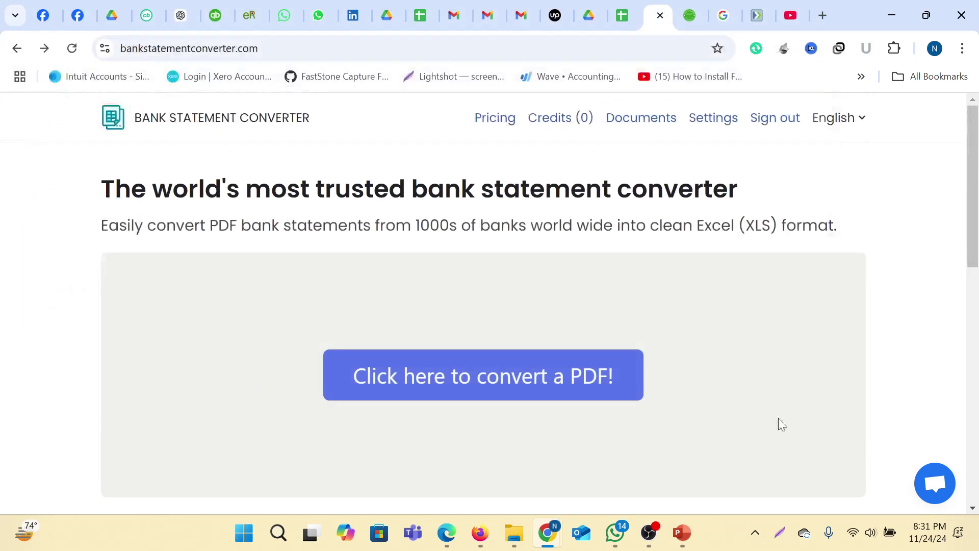
Try to convert the uploaded Creditone-2502-July.pdf and open the subscription plans page for more credits
scroll(715, 336, down, 5)
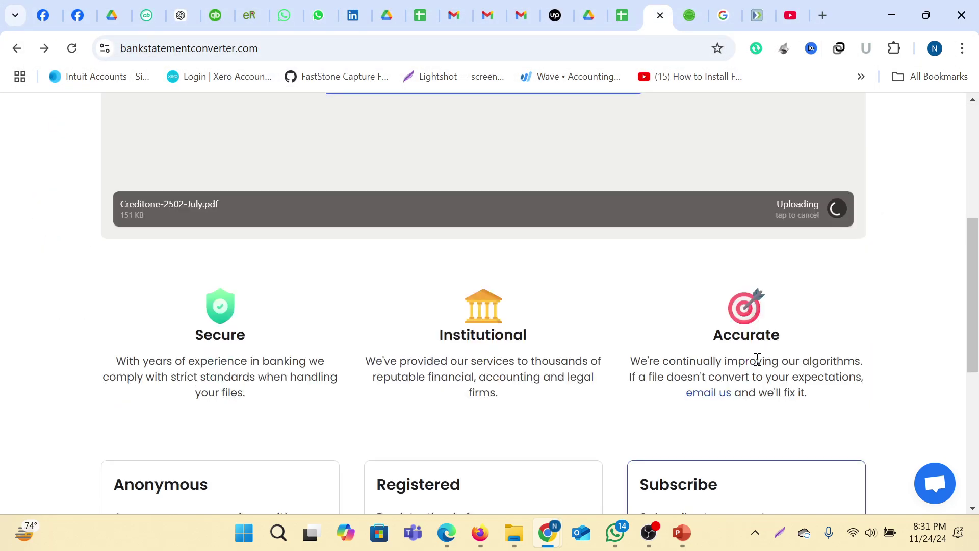
scroll(834, 332, up, 4)
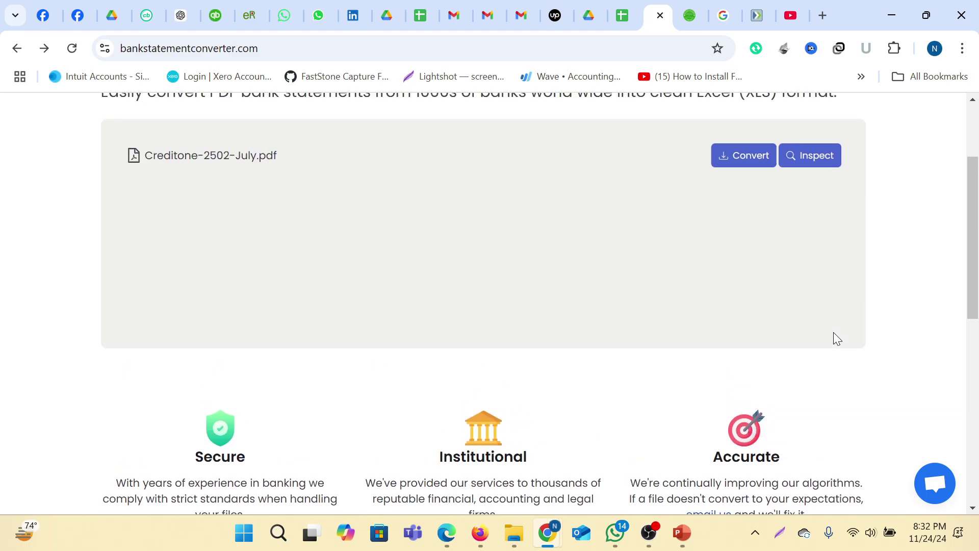
click(745, 288)
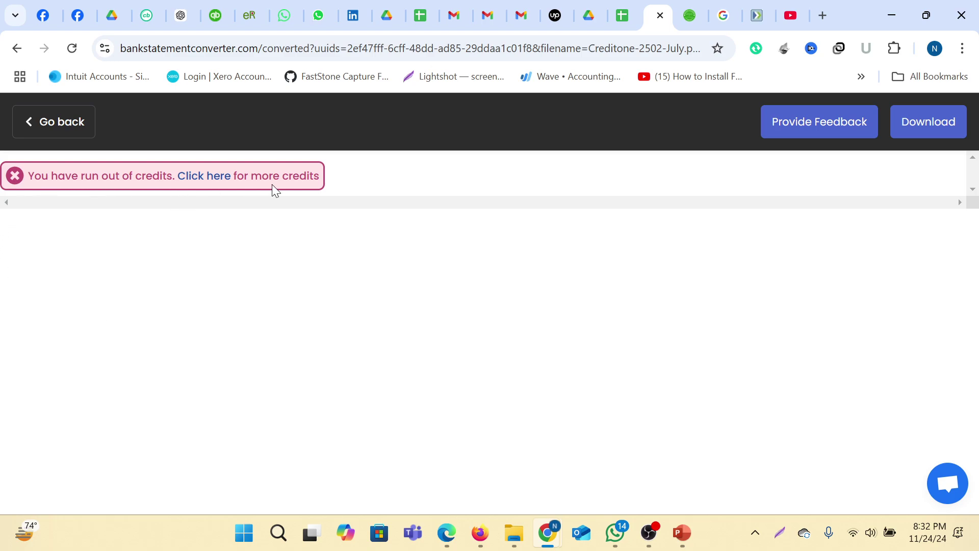
click(212, 180)
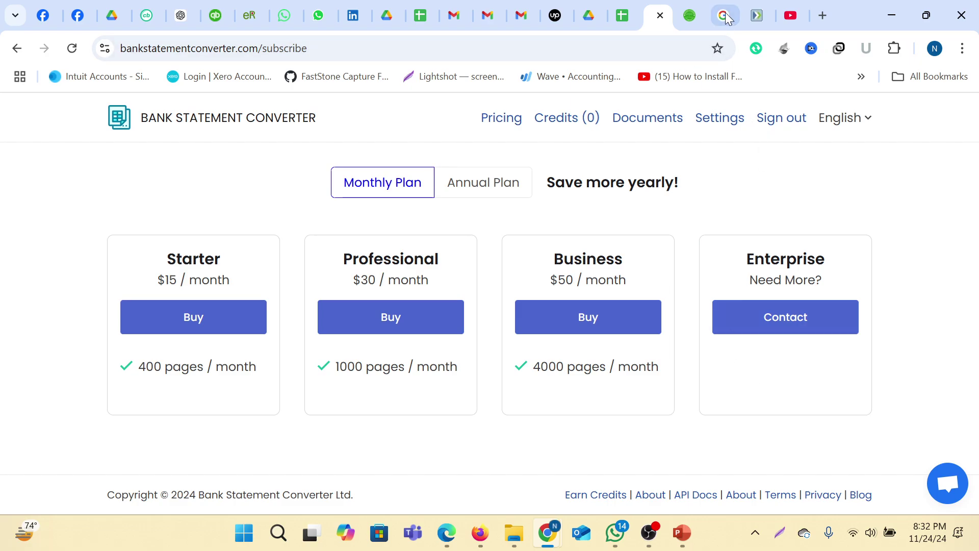
Close the old Recon Help conversion page and load the reconhelp.com home page in a new tab
click(693, 10)
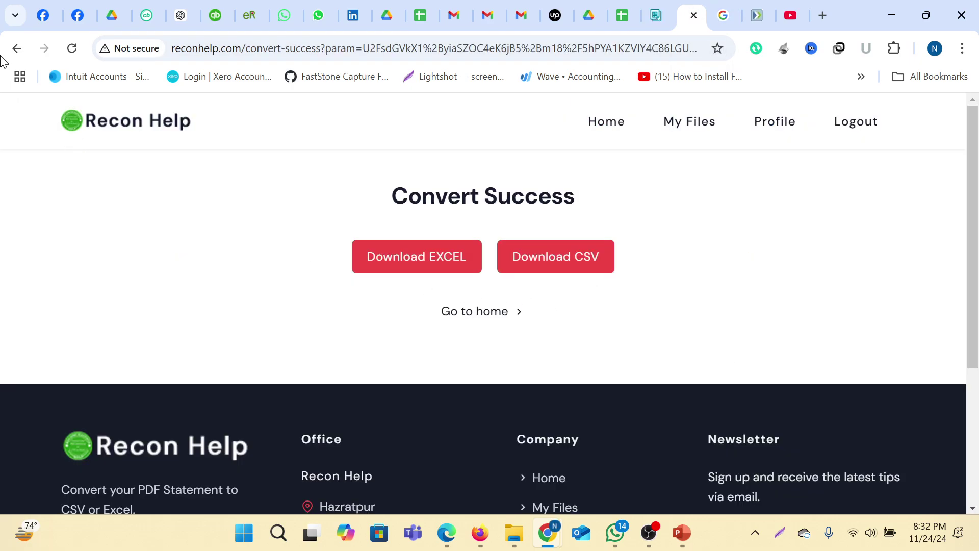
click(72, 48)
click(72, 48)
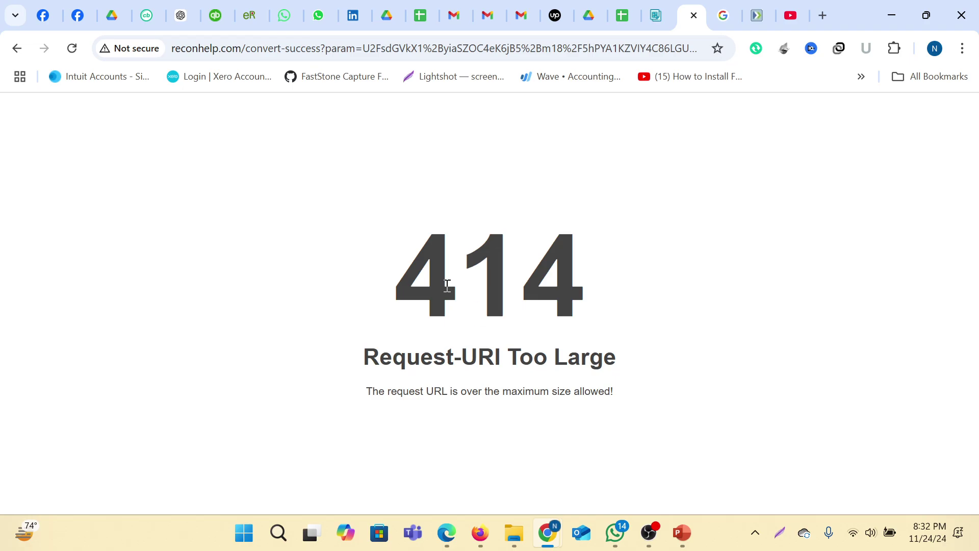
click(694, 16)
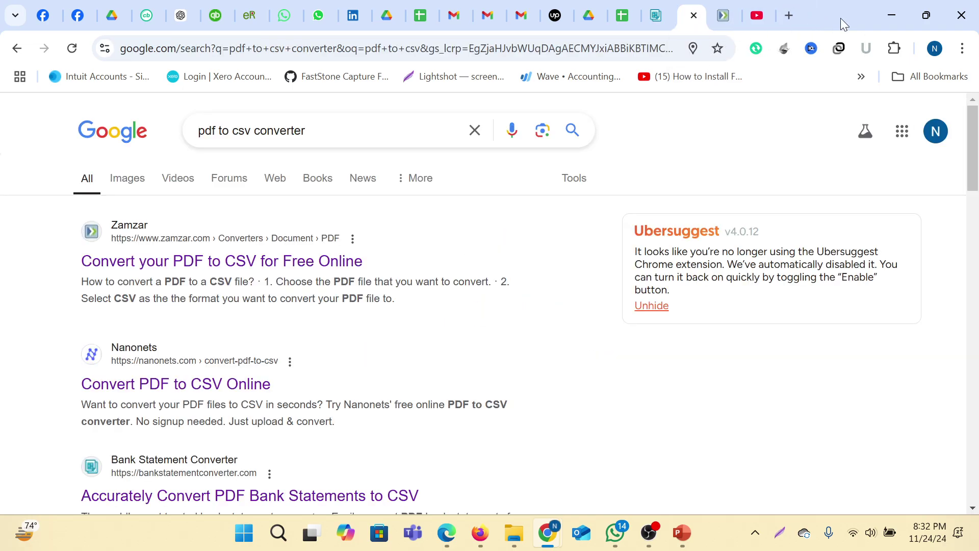
click(790, 15)
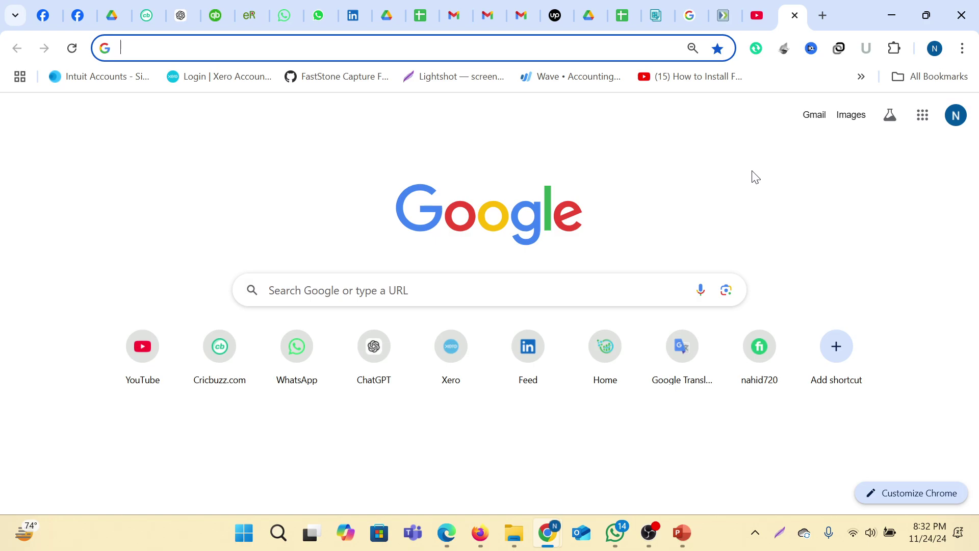
text(re)
key(Return)
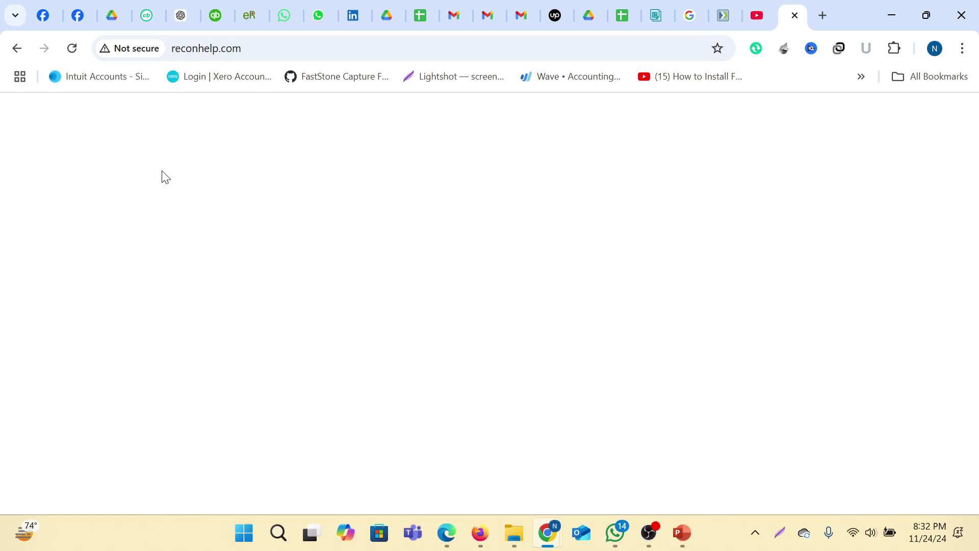
click(72, 48)
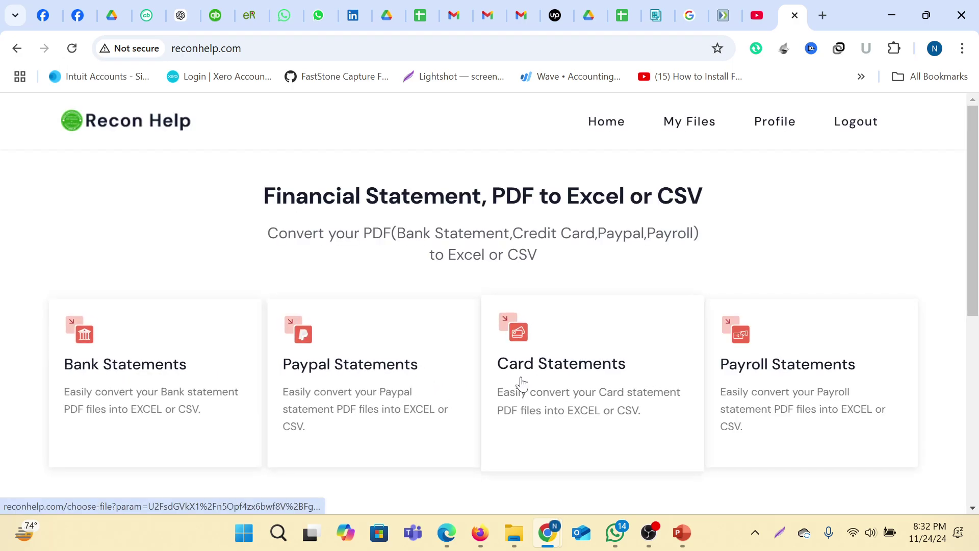
Upload Creditone-2502-July.pdf as a card statement in Recon Help and convert it with the Credit One format
click(554, 375)
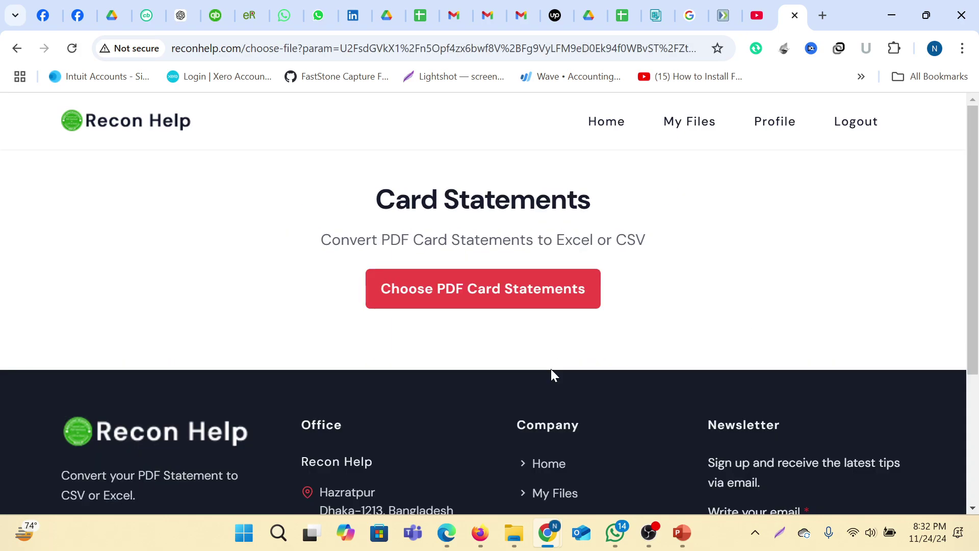
click(490, 294)
click(231, 148)
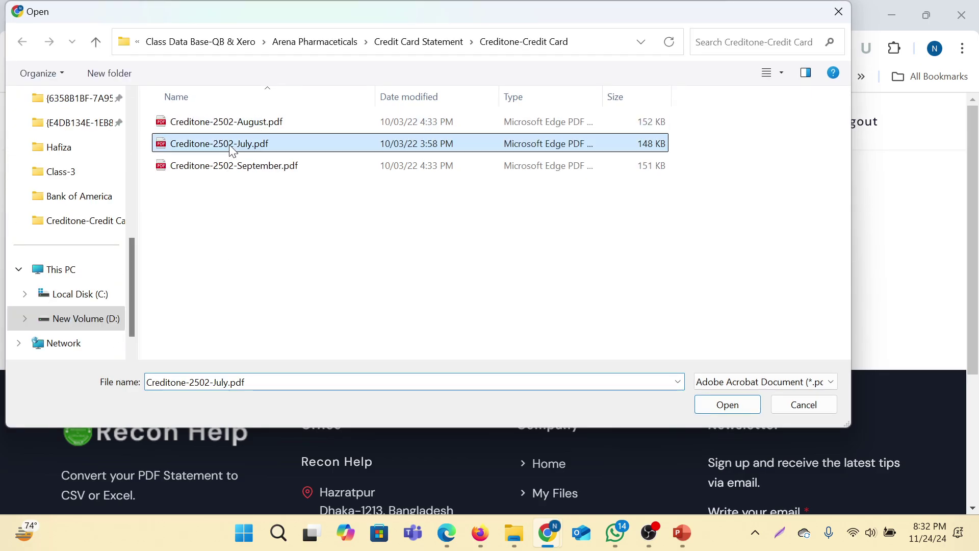
click(716, 400)
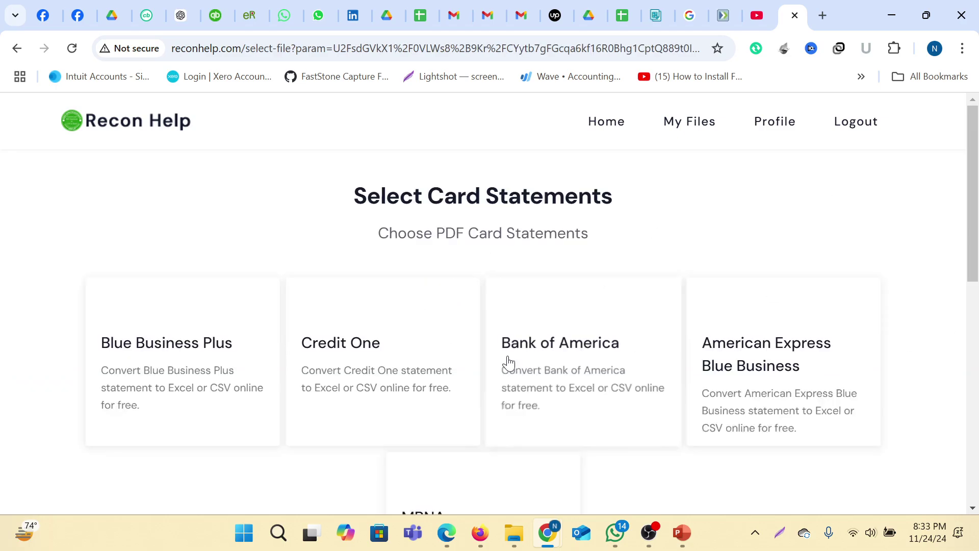
click(356, 352)
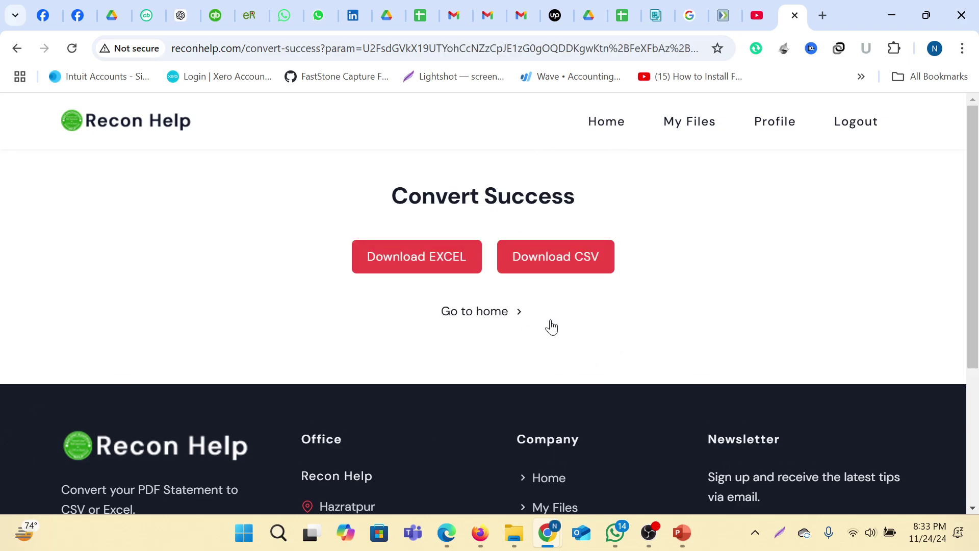
Download the converted Credit One statement as CSV and open it in Excel
click(547, 264)
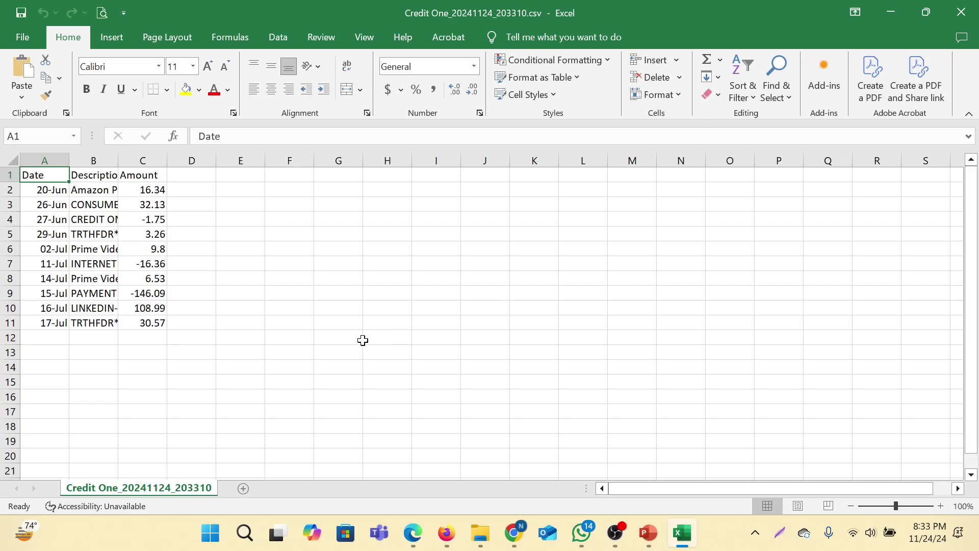
click(359, 339)
click(466, 300)
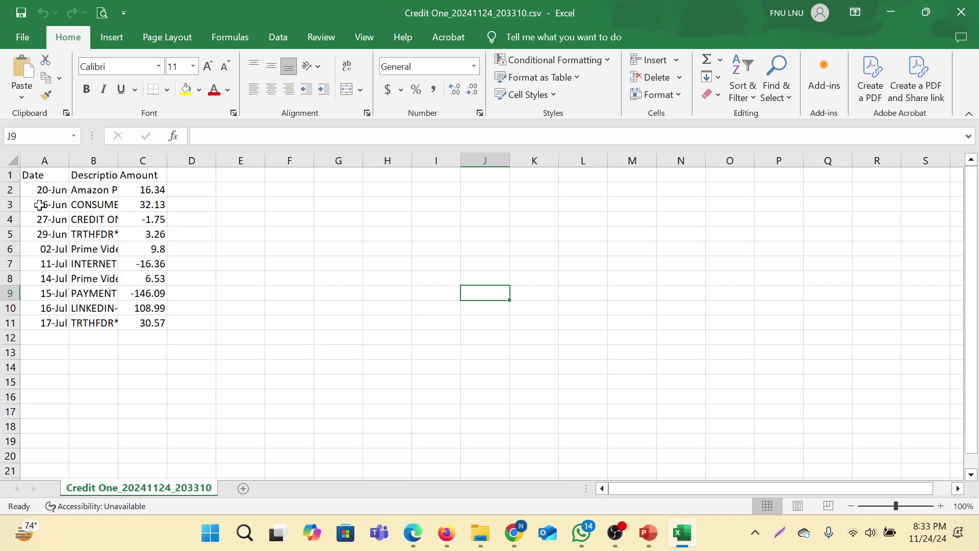
Auto-fit the Description column in the Credit One CSV and review the listed transactions
double_click(118, 160)
click(408, 349)
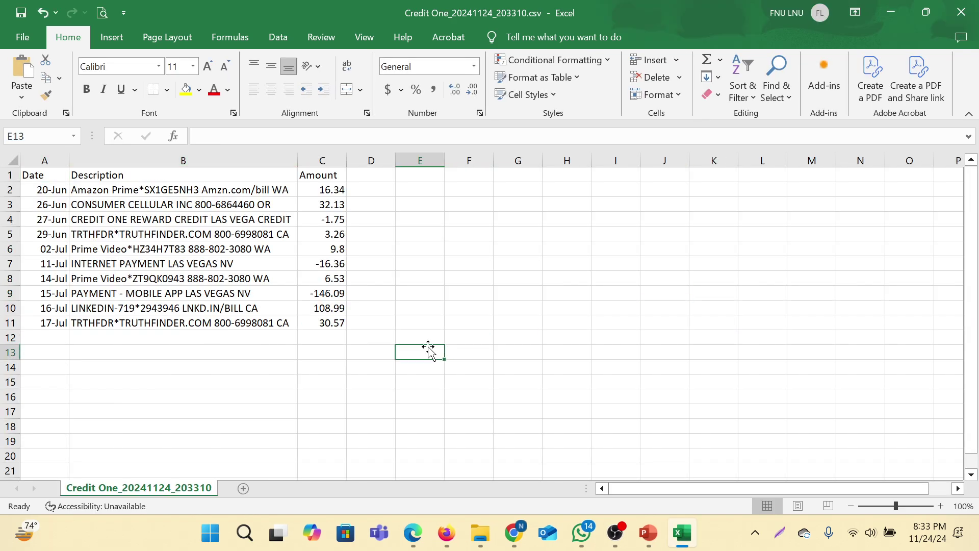
click(353, 366)
click(491, 310)
click(326, 351)
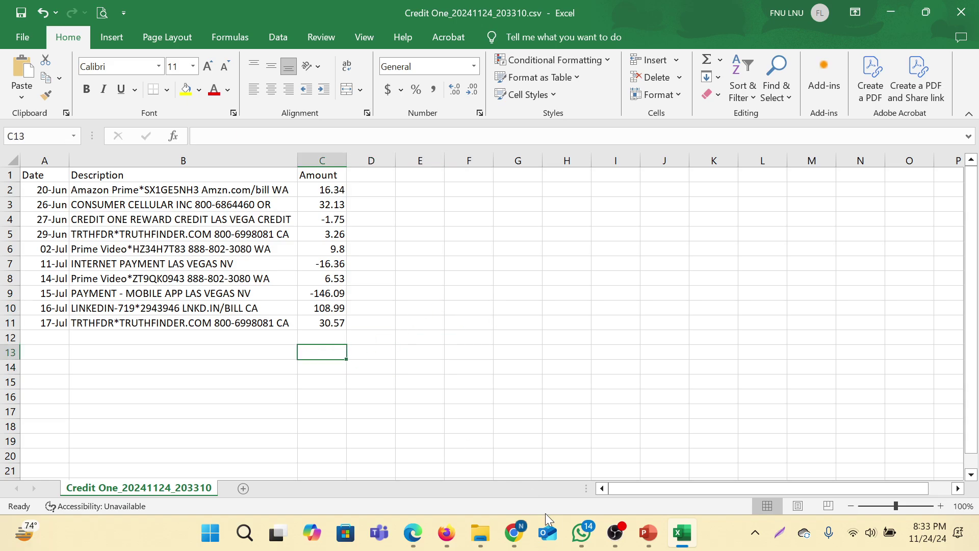
Copy the previous balance of 146.09 from Creditone-2502-July.pdf into cell C13 of the Credit One CSV
mouse_move(430, 540)
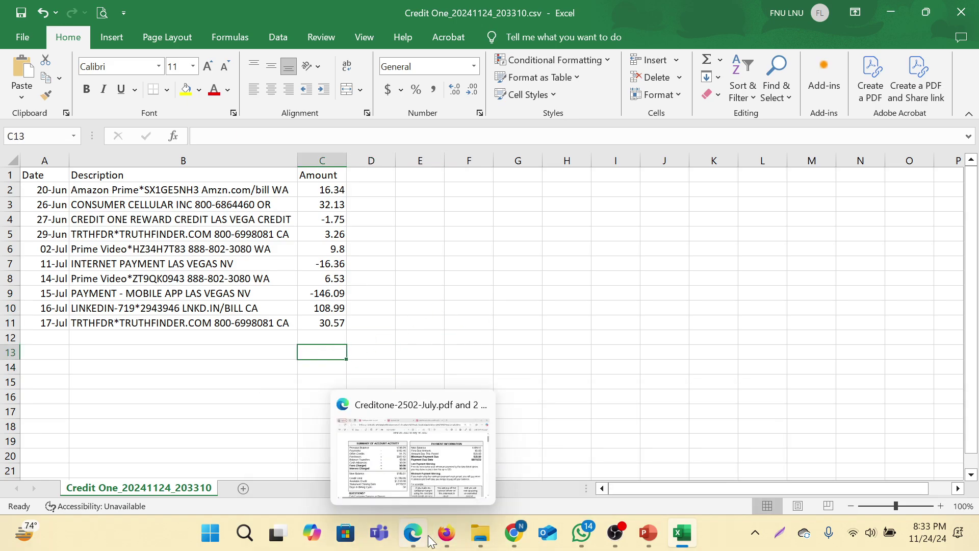
click(416, 448)
drag(395, 189, 444, 189)
right_click(433, 189)
click(490, 254)
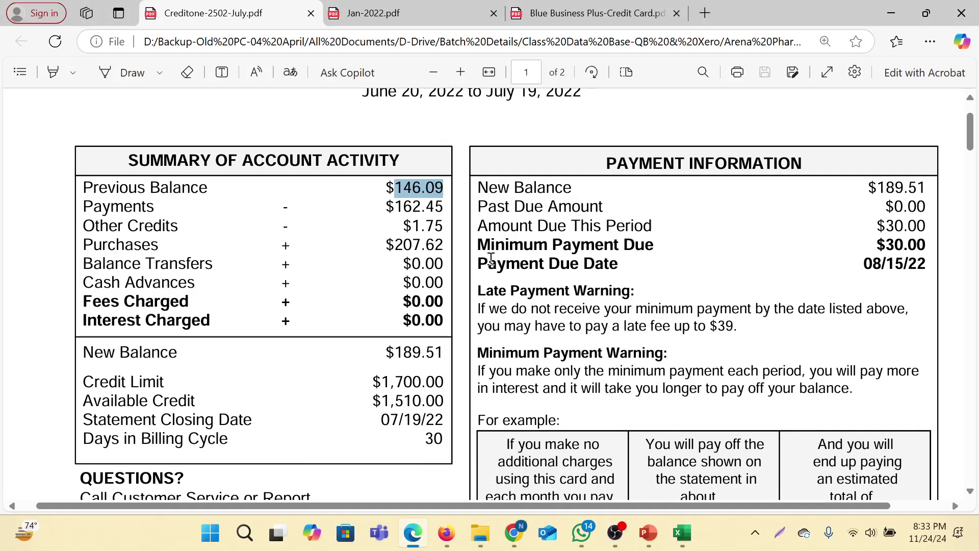
mouse_move(686, 541)
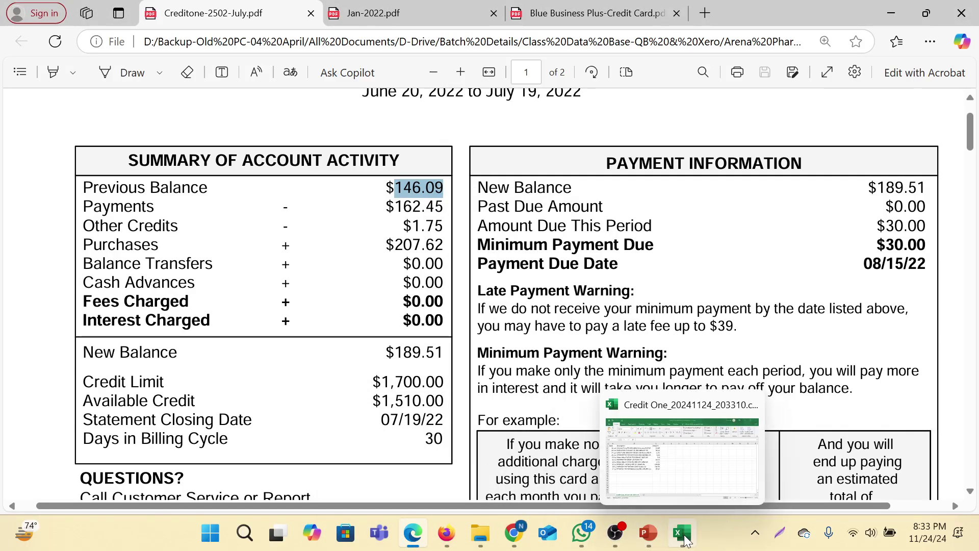
click(732, 485)
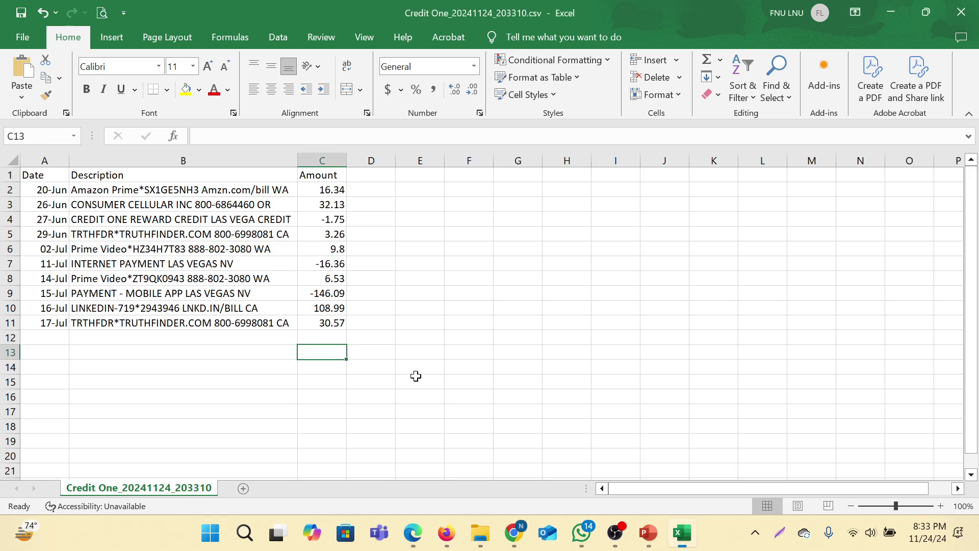
right_click(208, 137)
click(221, 202)
click(447, 317)
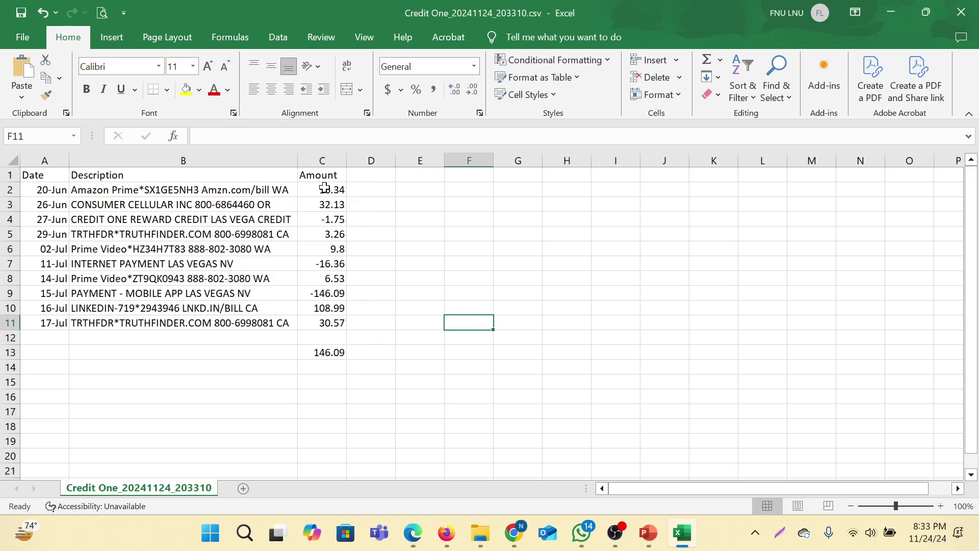
Check the sum of the Amount column including the previous balance, and clear cell C13
drag(323, 189, 336, 368)
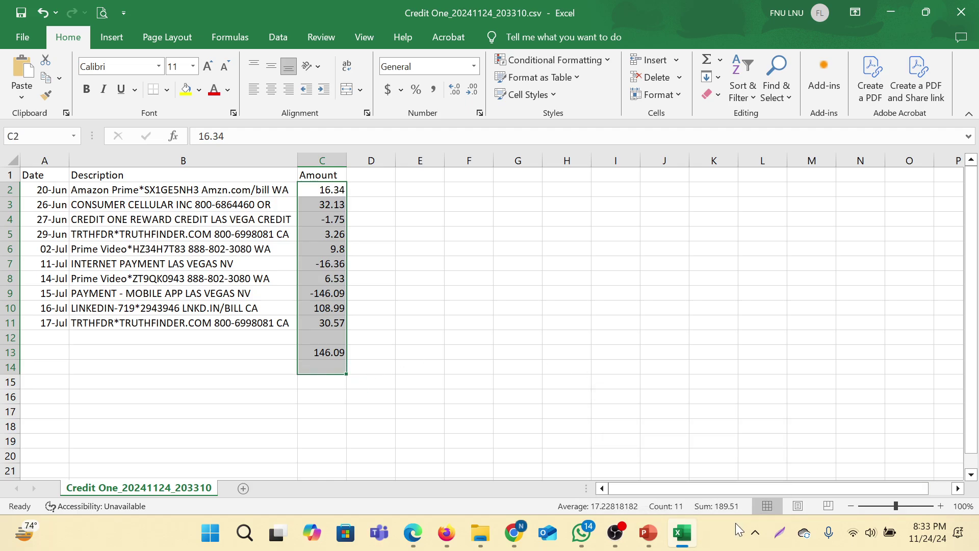
click(518, 352)
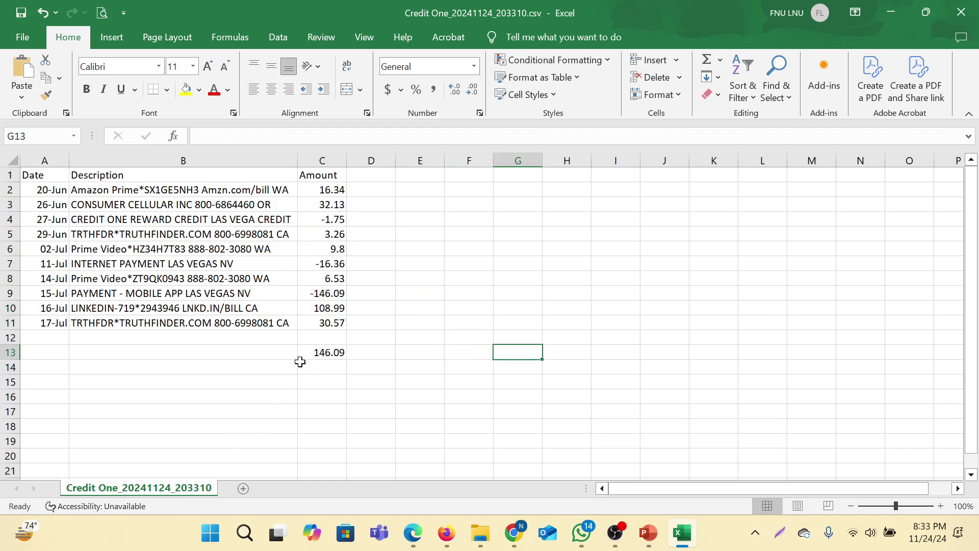
click(327, 353)
key(Delete)
click(451, 312)
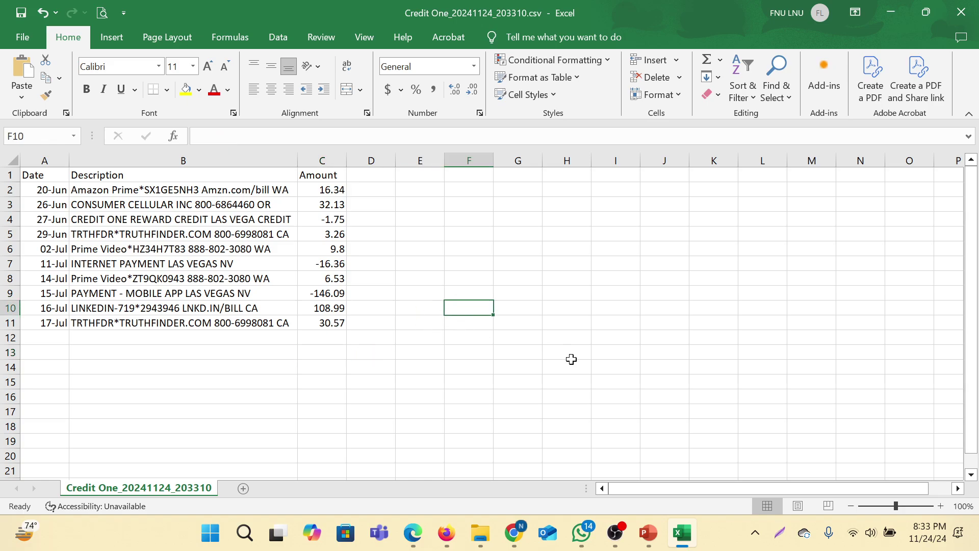
click(339, 379)
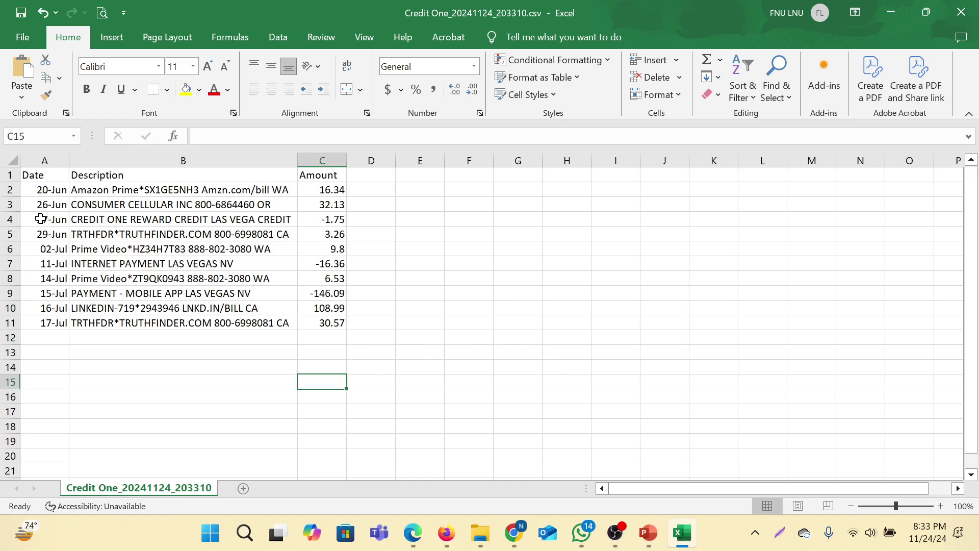
Auto-fit the Date column and format the dates in A2:A11 with the 3/14/2012 date type
double_click(69, 155)
drag(38, 190, 26, 323)
right_click(34, 295)
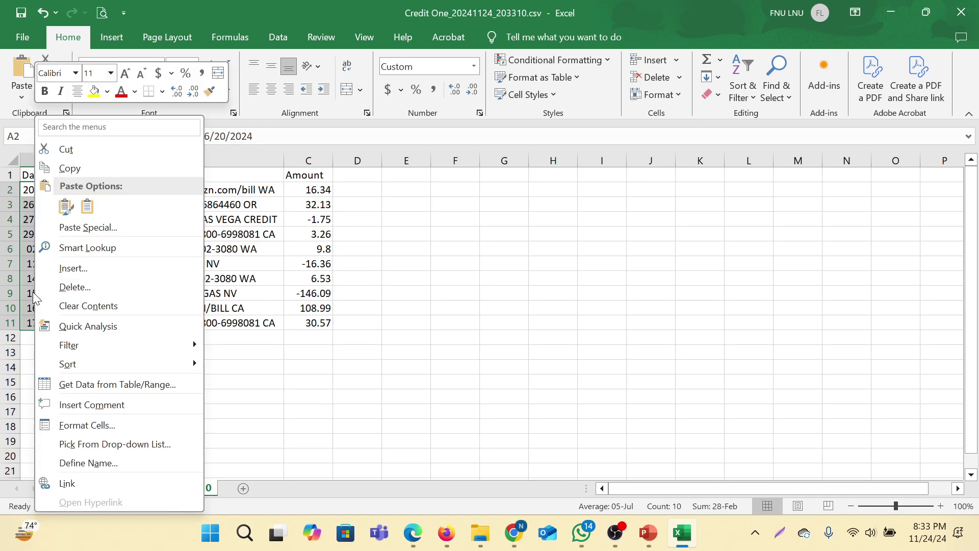
click(101, 427)
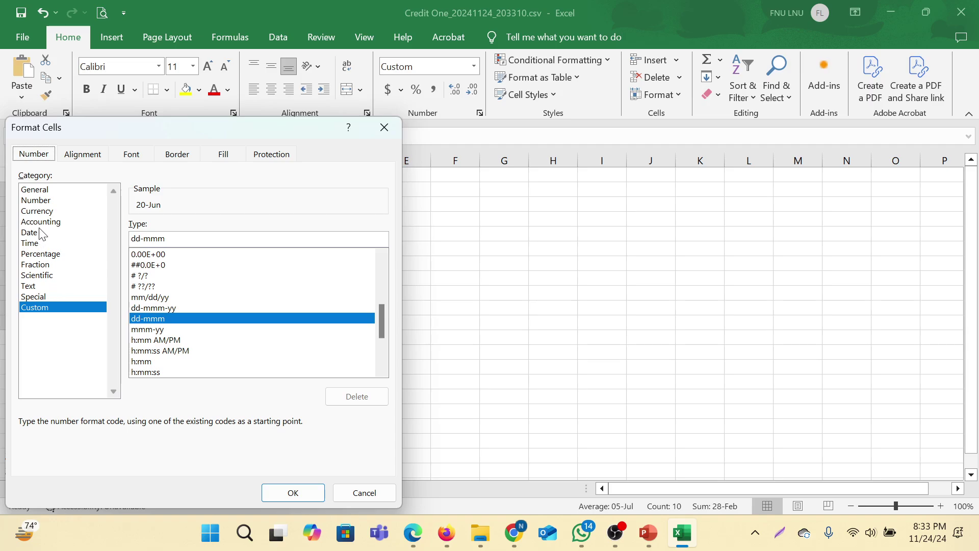
click(40, 235)
scroll(192, 278, down, 4)
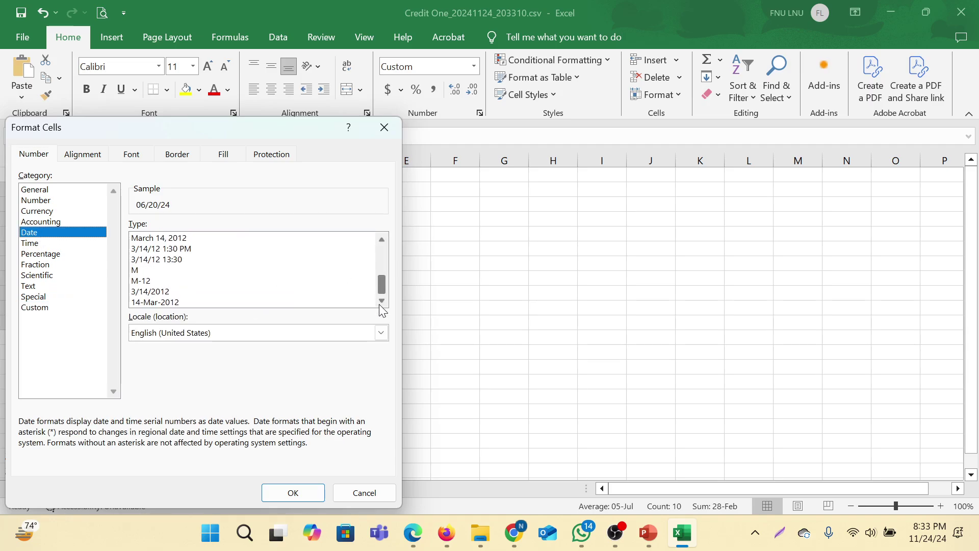
click(159, 293)
click(296, 493)
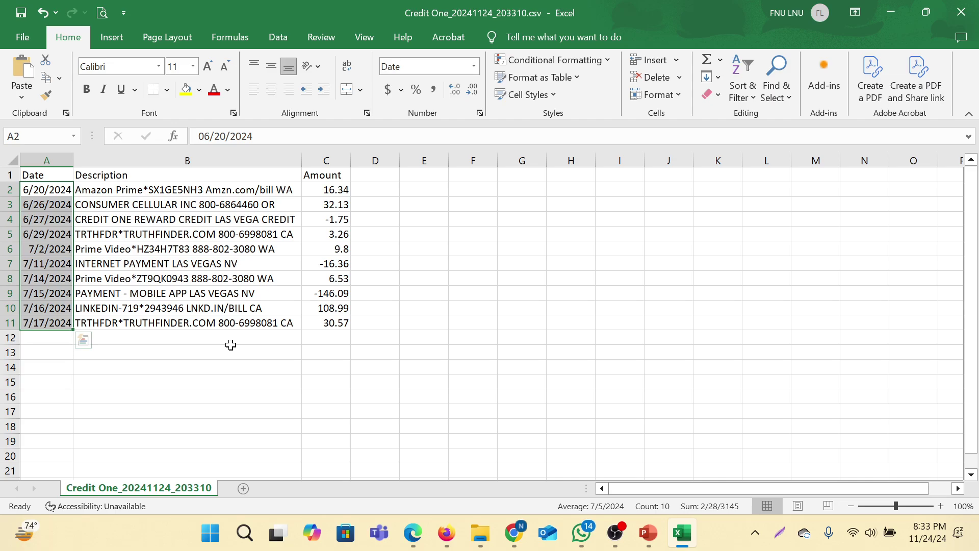
Replace every 2024 with 2022 in the selected transaction dates
key(ctrl+f)
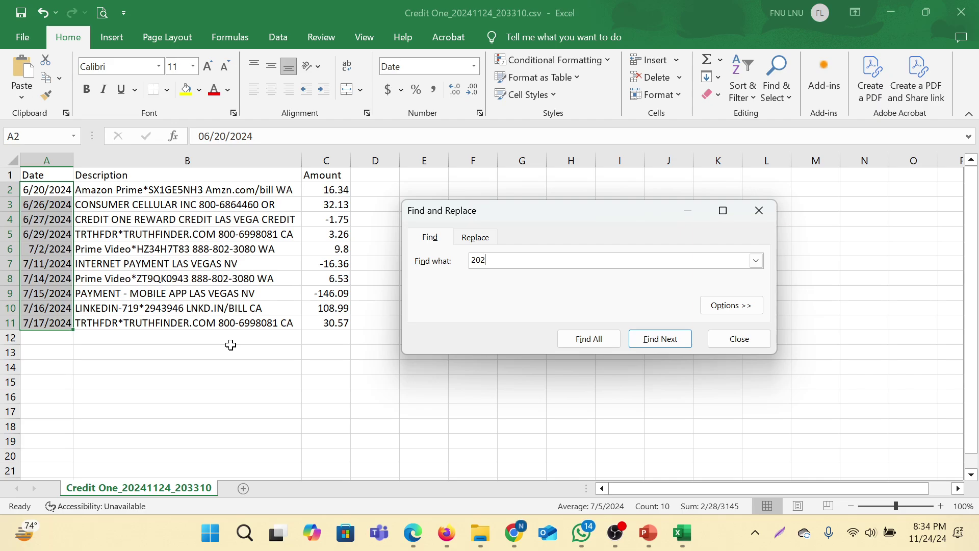
click(475, 238)
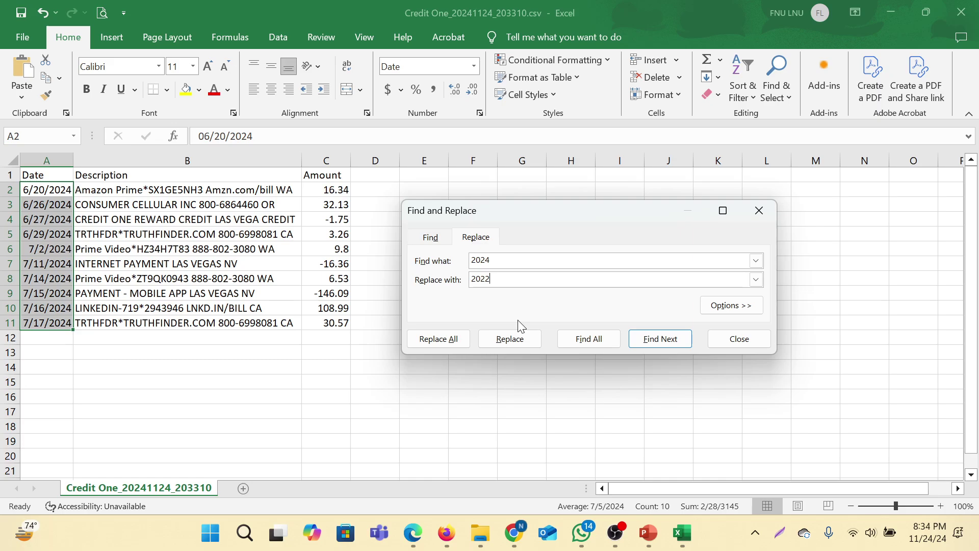
click(442, 340)
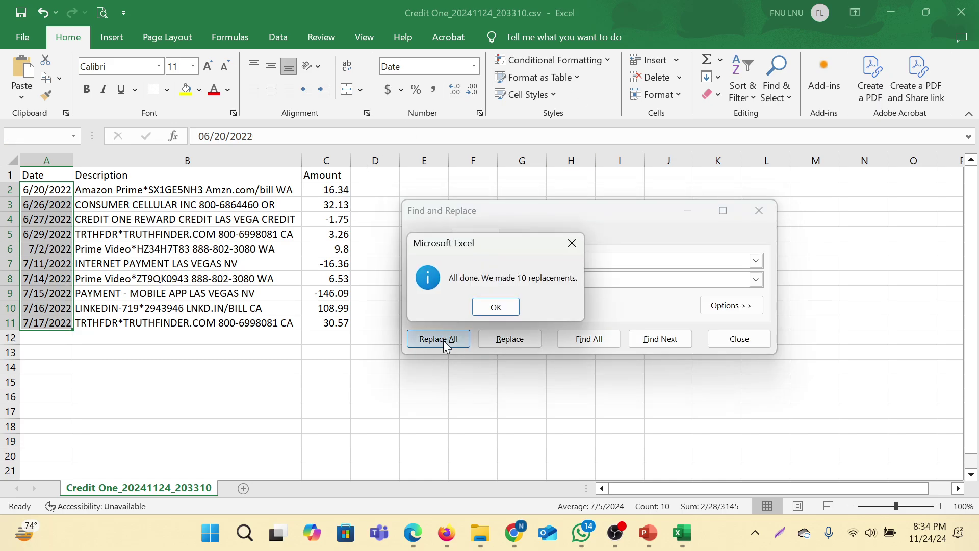
click(498, 308)
click(775, 211)
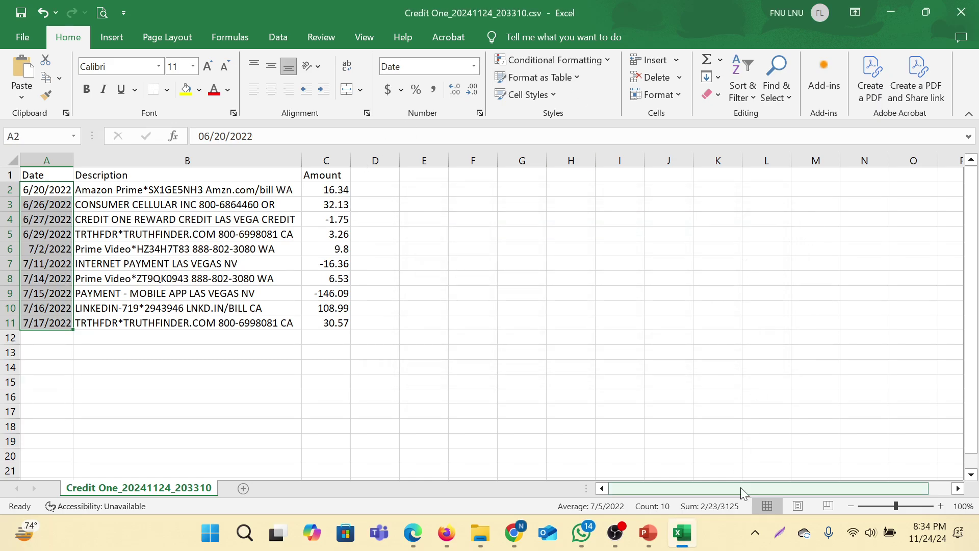
Compare the statement period in the Credit One PDF with the transaction dates in the CSV
click(414, 542)
scroll(489, 301, up, 2)
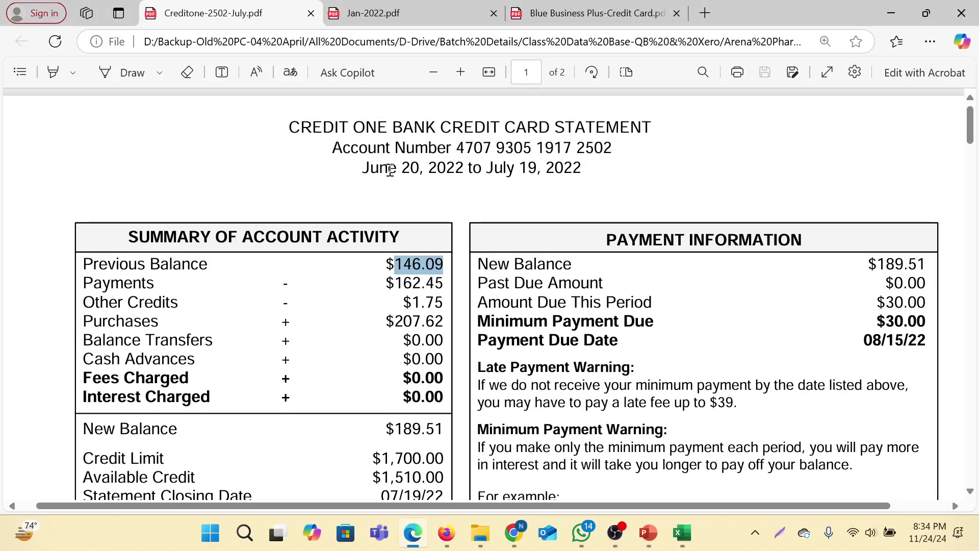
drag(363, 170, 602, 174)
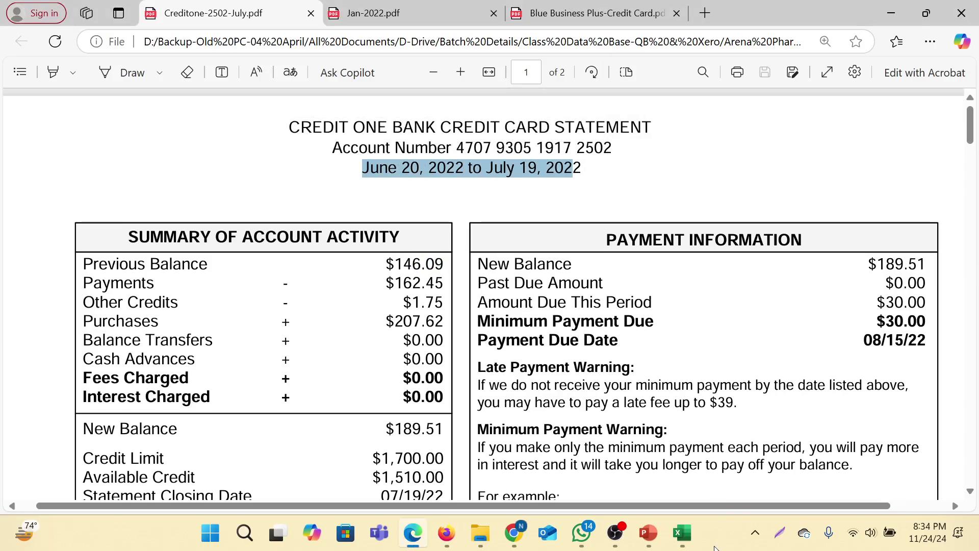
mouse_move(682, 533)
click(702, 462)
key(ctrl+v)
click(256, 366)
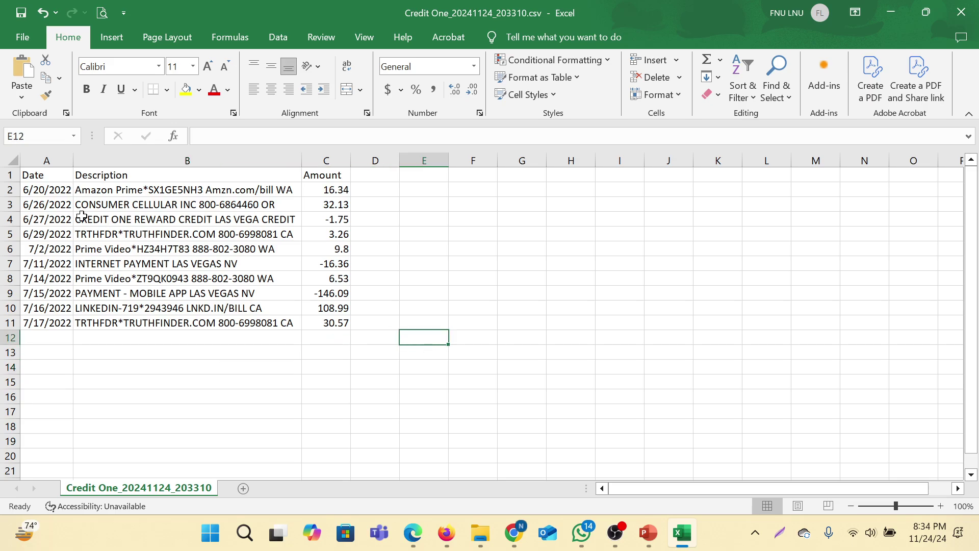
drag(51, 190, 70, 322)
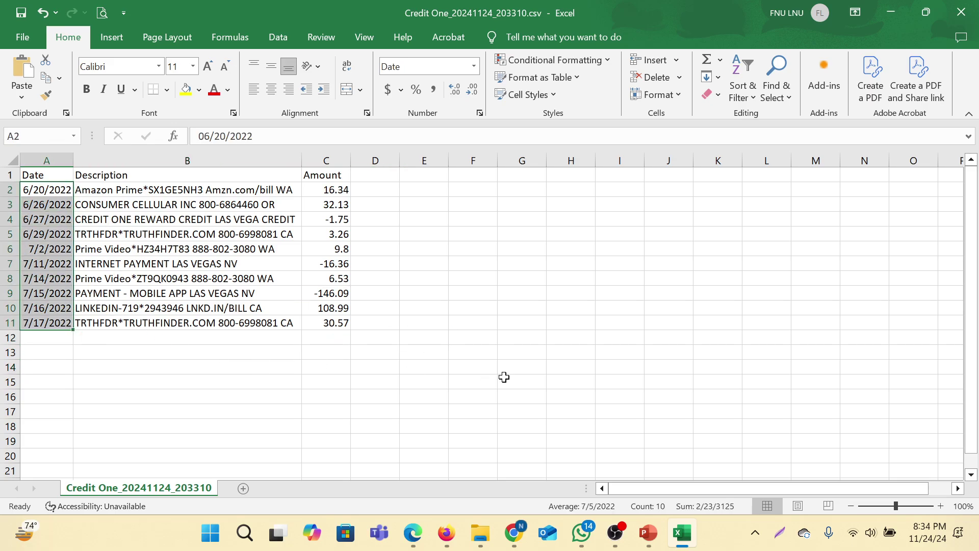
click(474, 396)
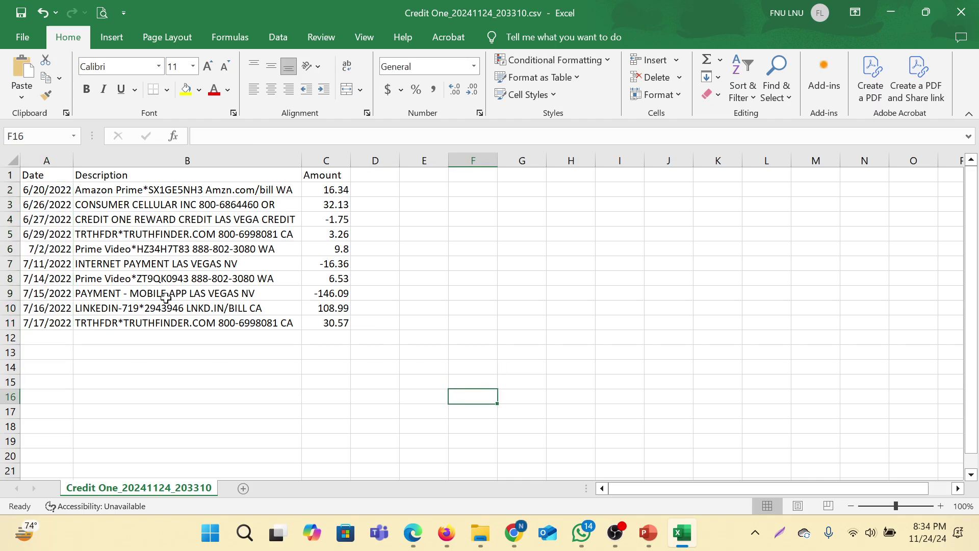
click(549, 292)
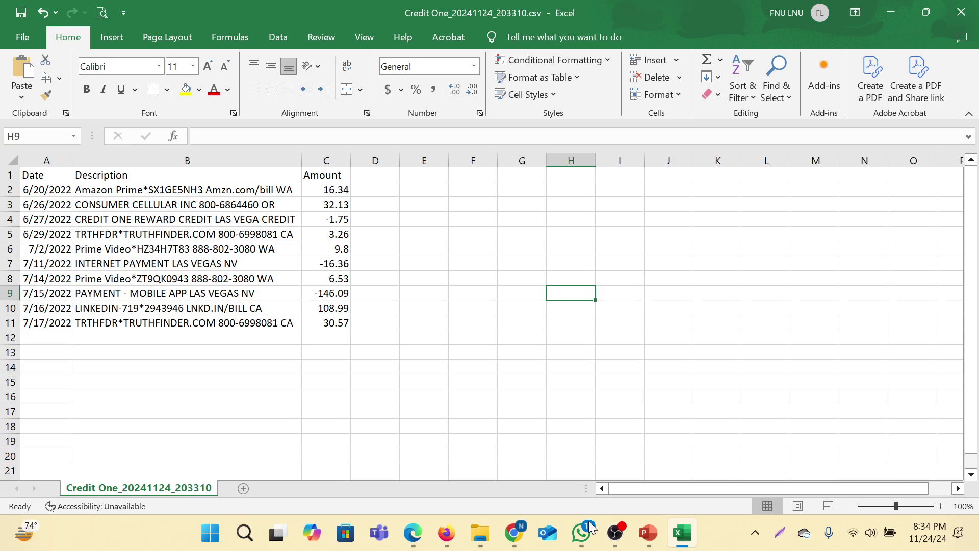
click(414, 343)
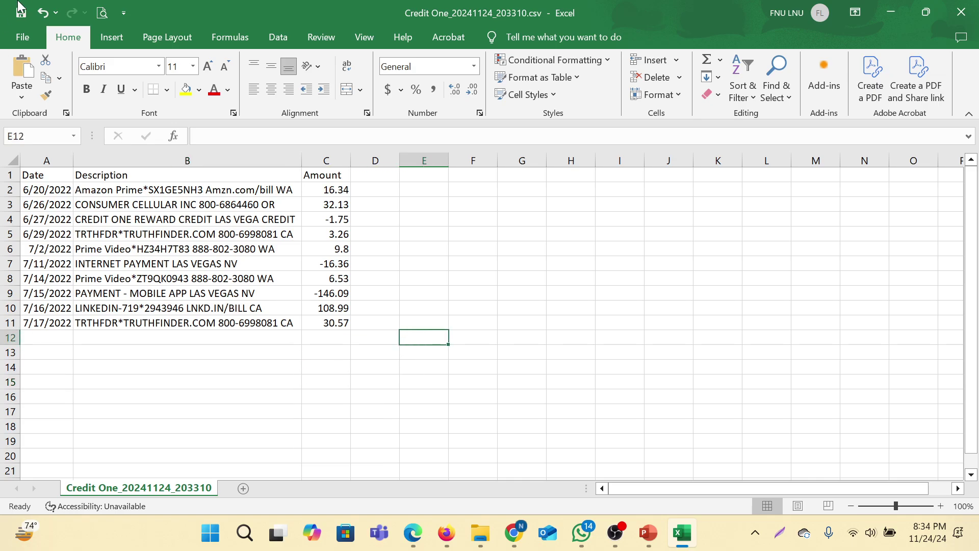
click(704, 338)
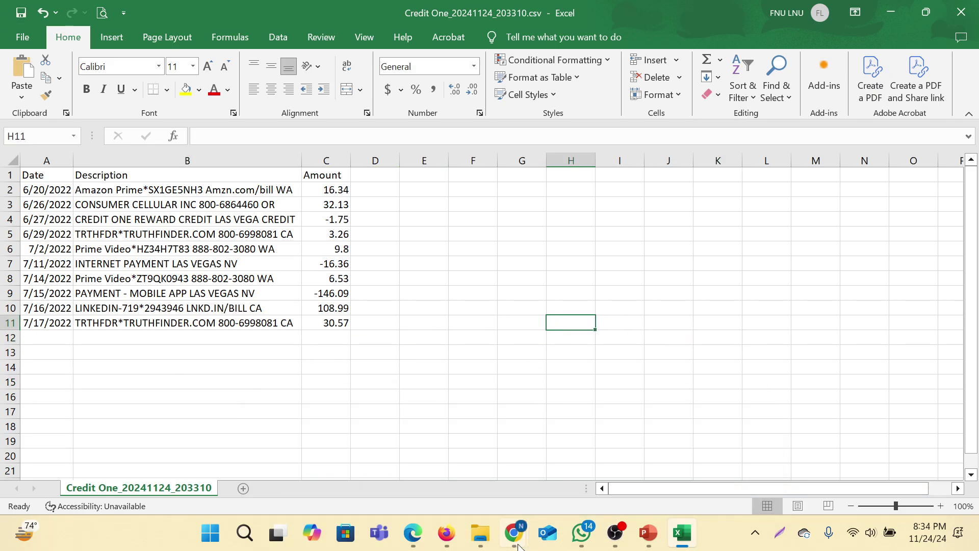
Switch to QuickBooks Online in Chrome and look through the bank transactions awaiting review
click(655, 435)
scroll(655, 434, down, 2)
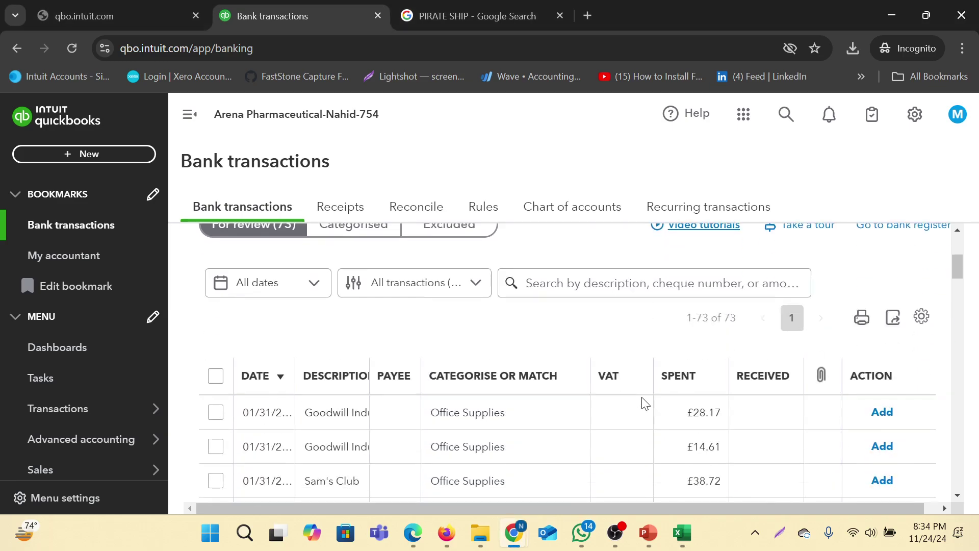
scroll(641, 402, up, 1)
click(560, 344)
click(561, 345)
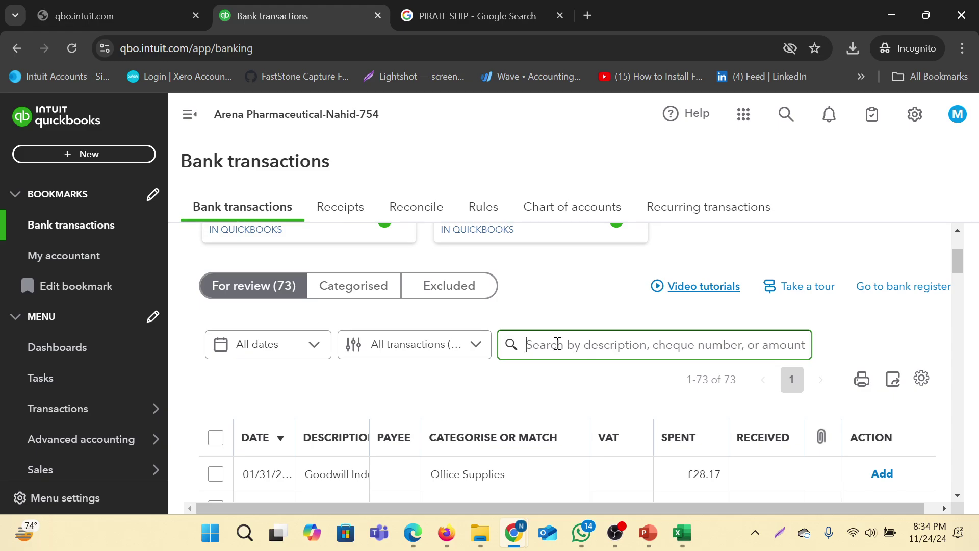
scroll(584, 332, down, 5)
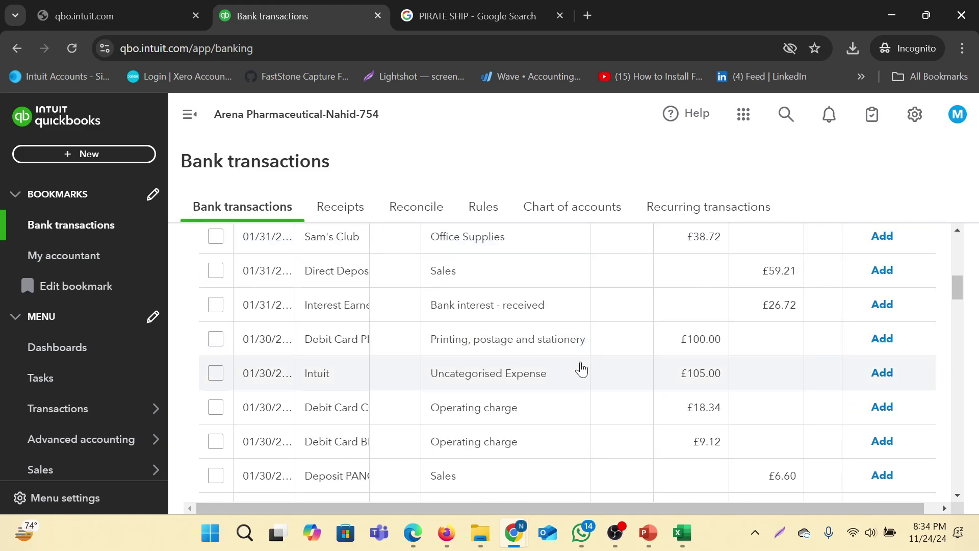
scroll(531, 400, up, 7)
scroll(475, 205, up, 2)
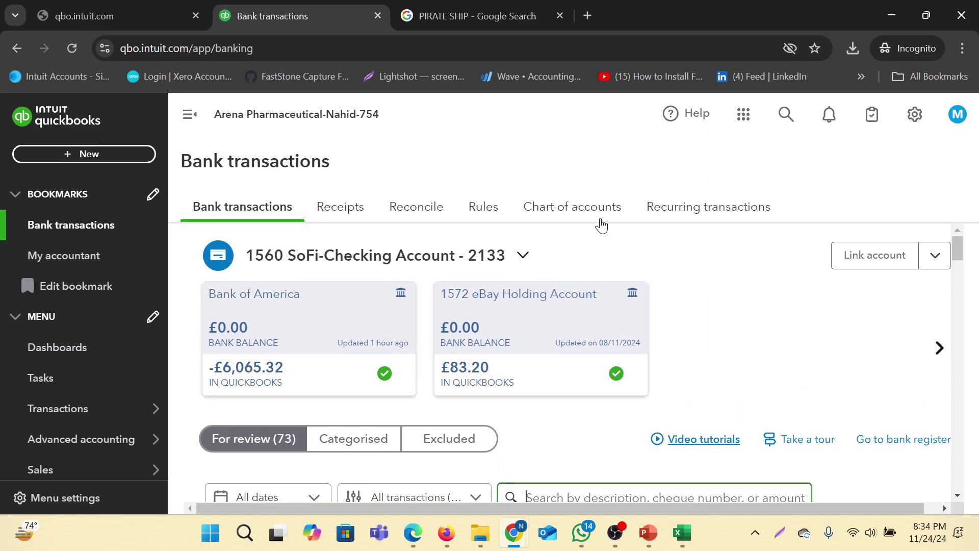
Open the chart of accounts and look through its existing credit card accounts
click(596, 216)
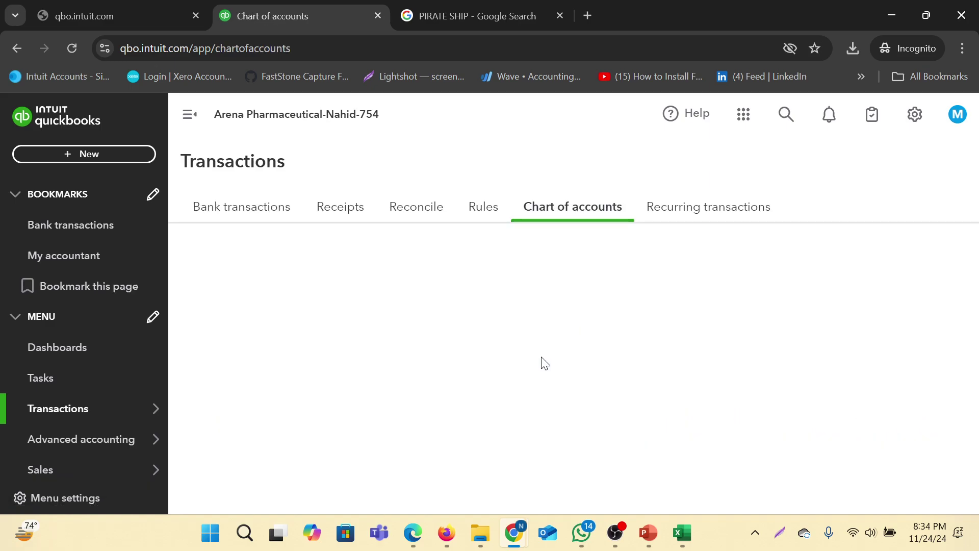
scroll(607, 347, down, 3)
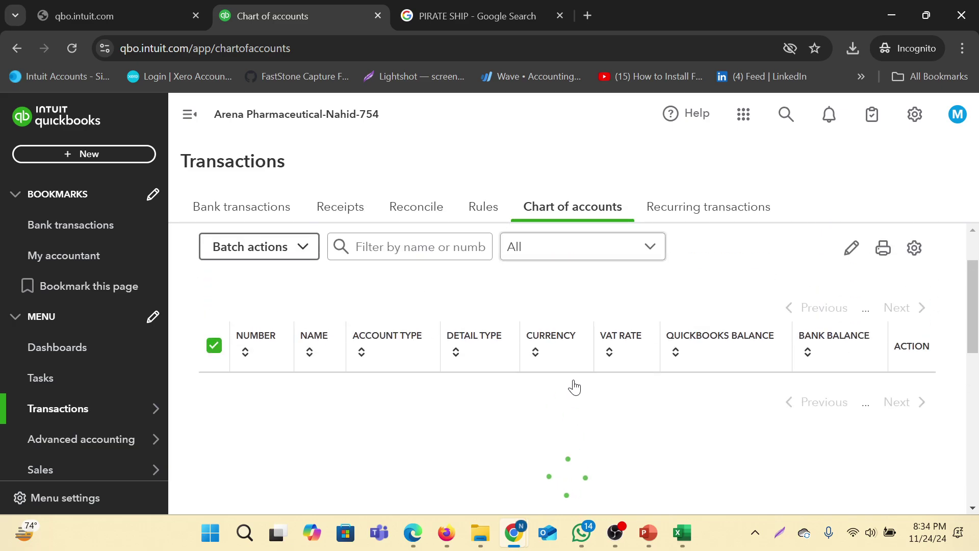
scroll(575, 387, down, 10)
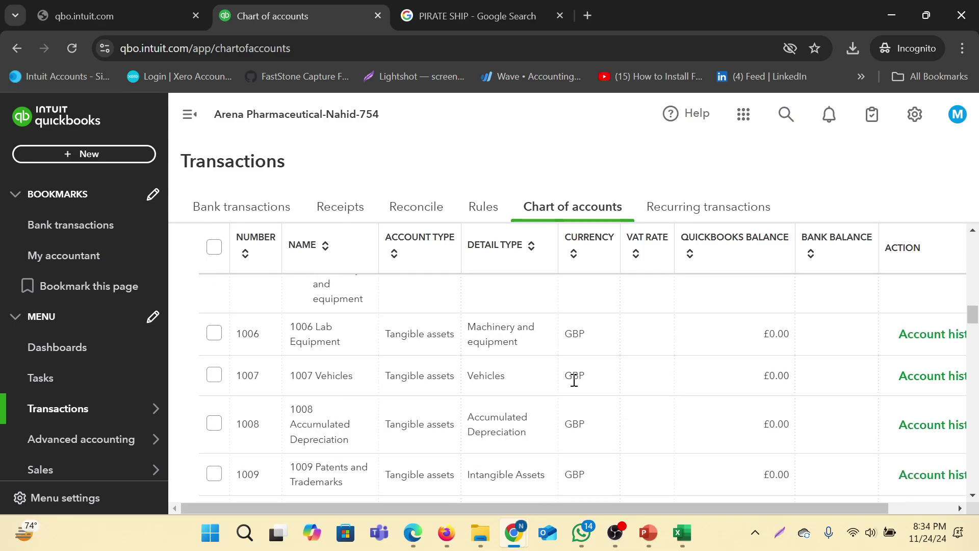
scroll(575, 381, down, 15)
scroll(577, 386, up, 3)
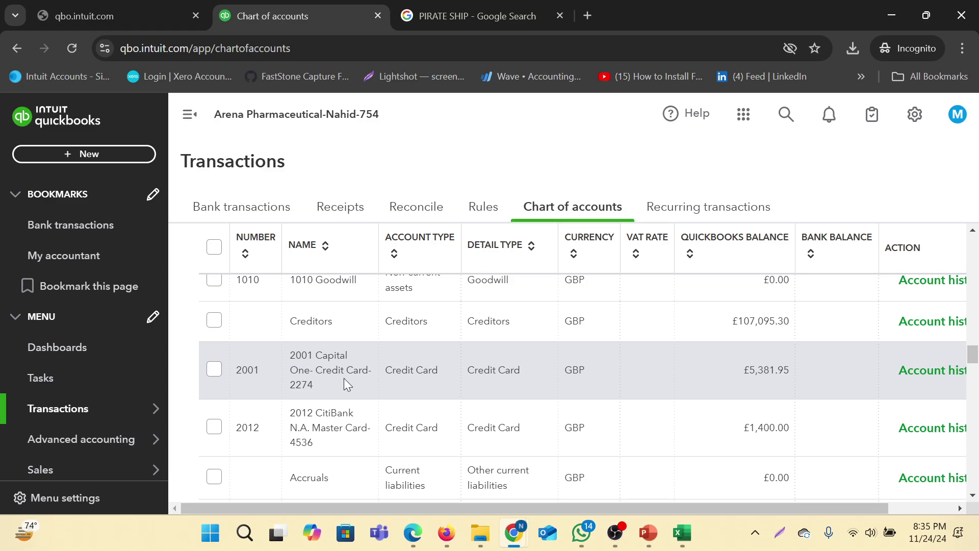
scroll(372, 387, up, 1)
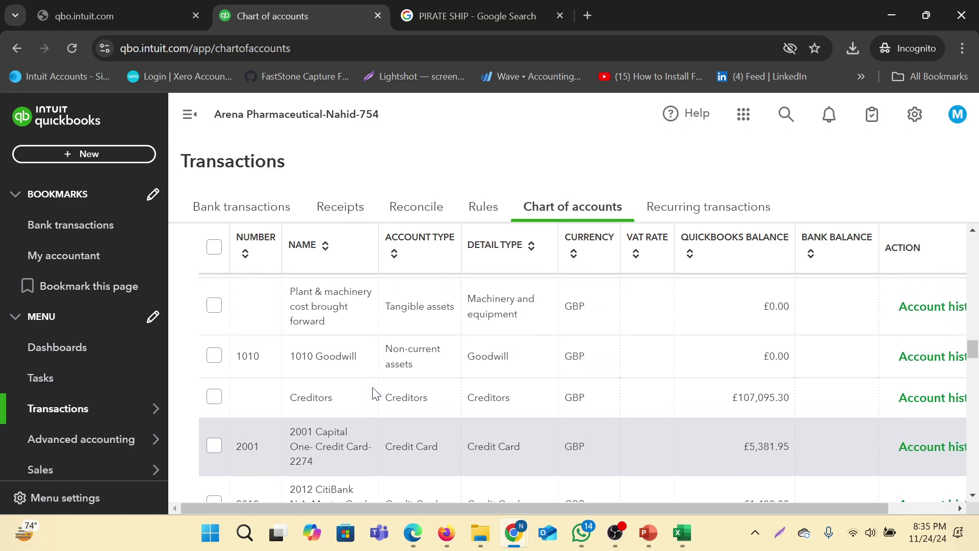
scroll(373, 388, down, 1)
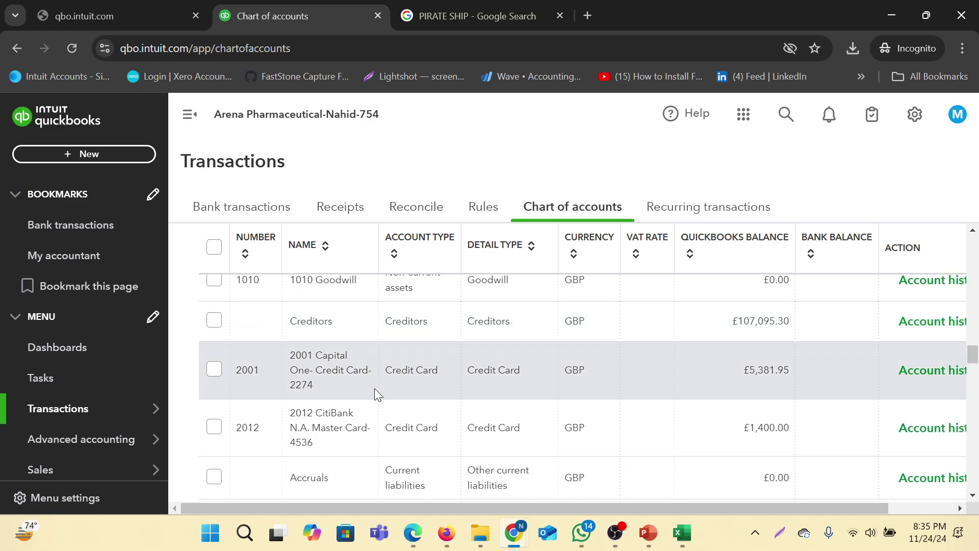
Open the account history of the Capital One credit card account and look through its recorded transactions
scroll(374, 388, up, 1)
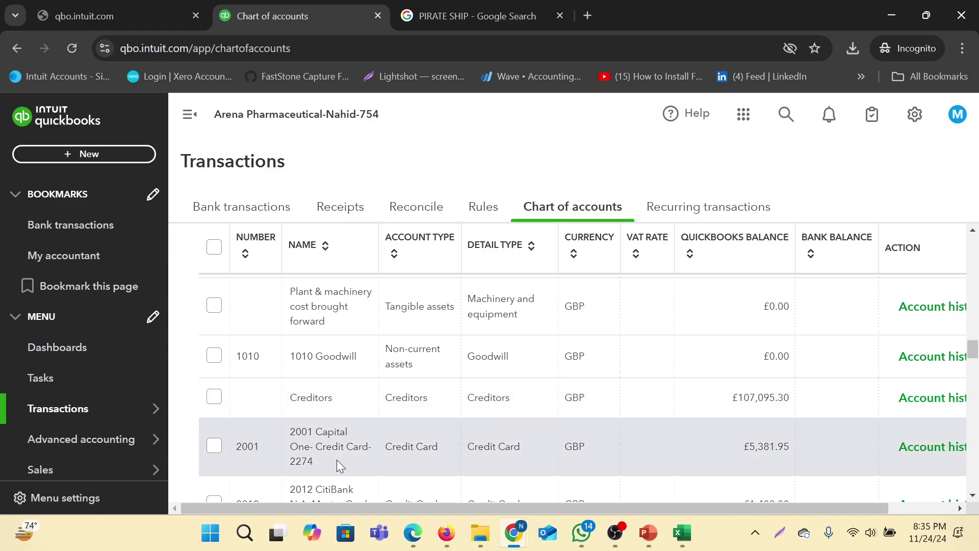
click(933, 448)
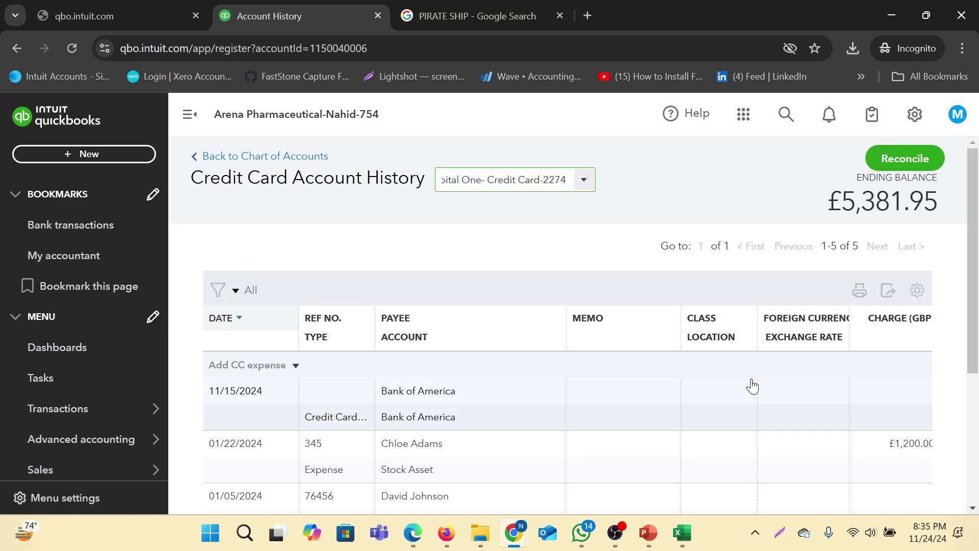
scroll(589, 341, down, 4)
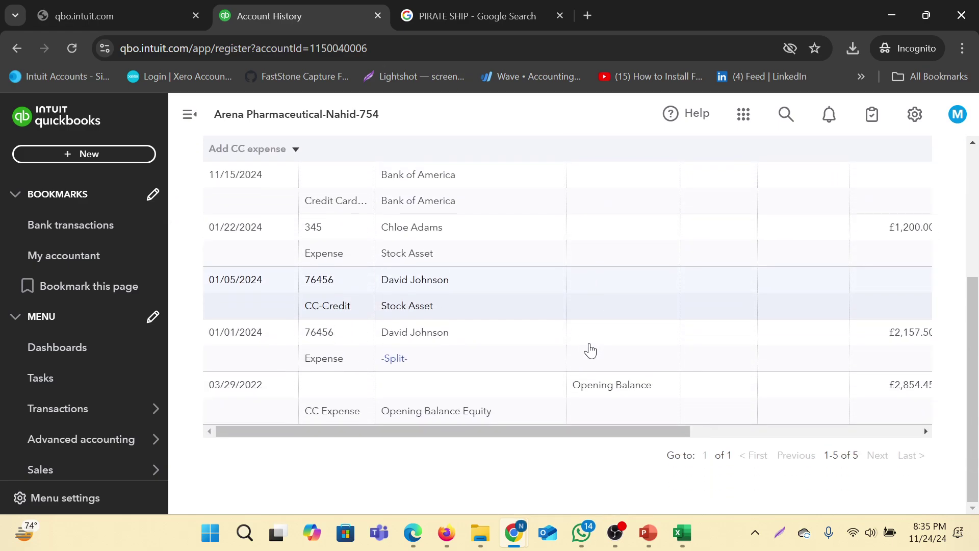
drag(619, 430, 590, 439)
scroll(555, 332, up, 5)
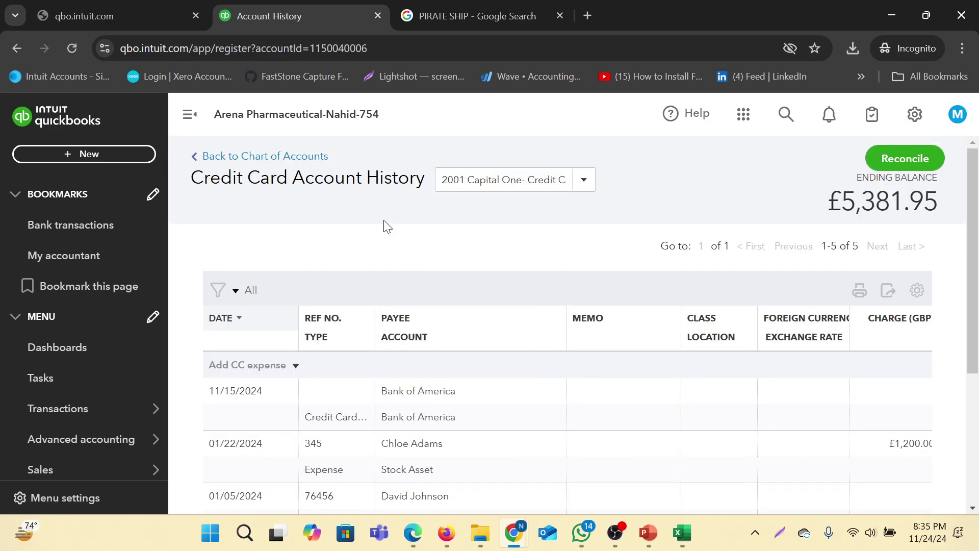
Look through the register's account list for an existing Credit One Bank credit card account
click(587, 185)
click(584, 180)
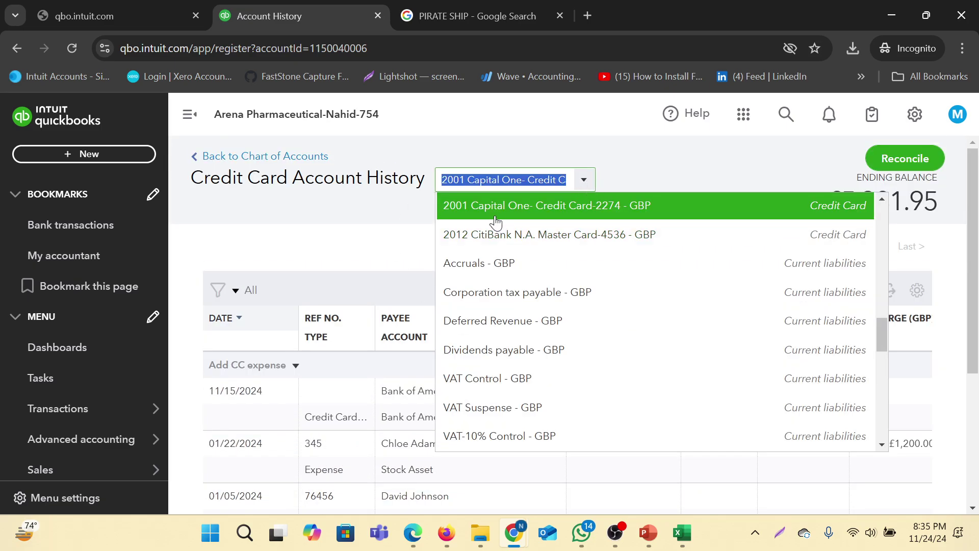
scroll(572, 280, up, 3)
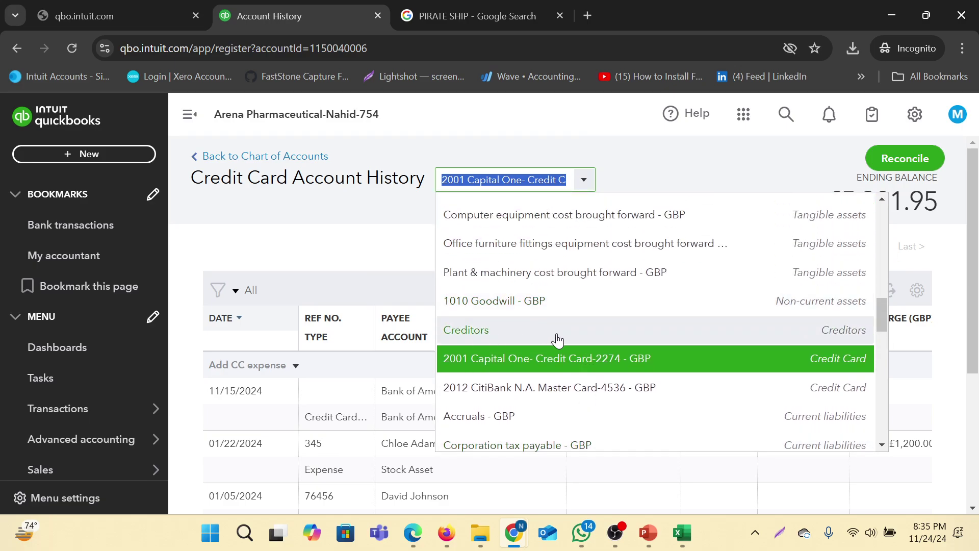
scroll(557, 338, down, 3)
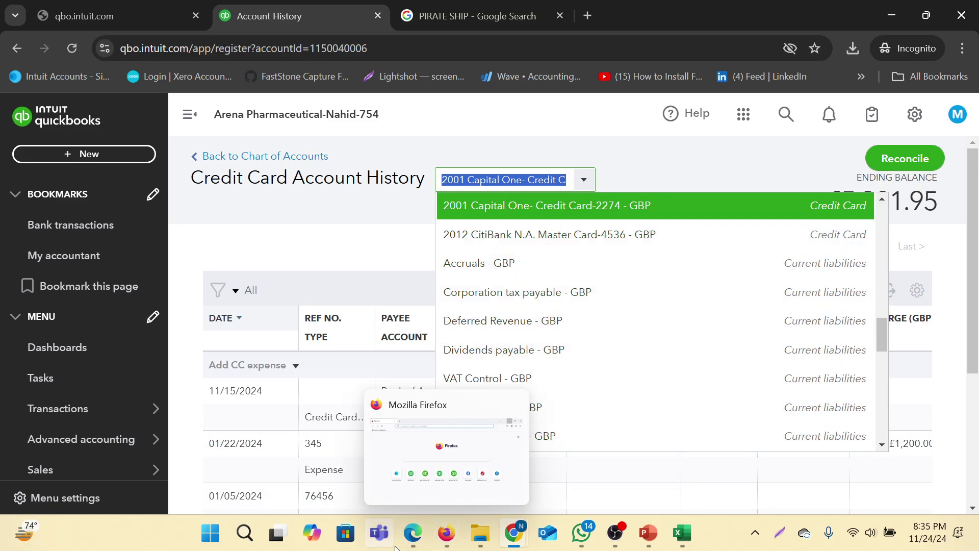
Switch to the Credit One PDF statement in Edge and copy the bank name CREDIT ONE BANK from its heading
click(413, 533)
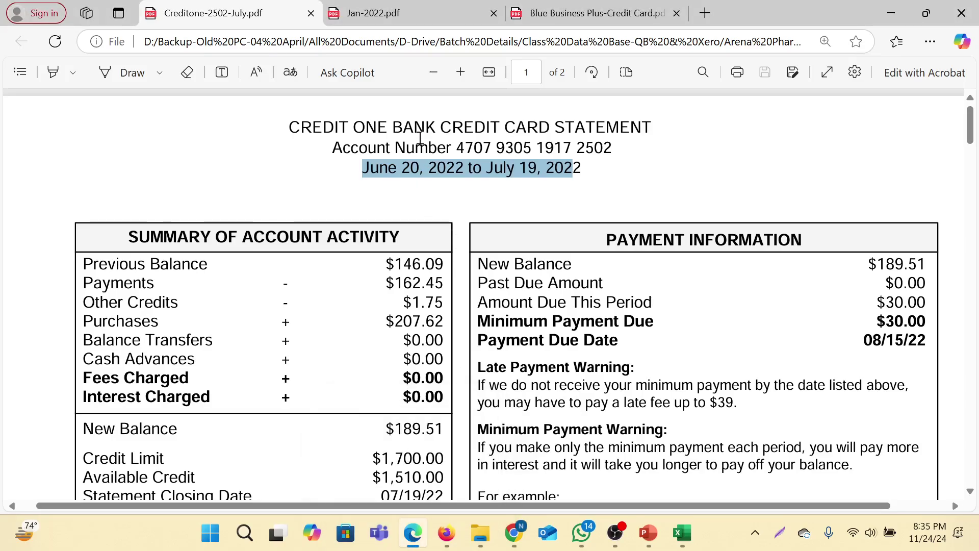
drag(291, 126, 437, 127)
key(ctrl+c)
right_click(475, 204)
click(475, 203)
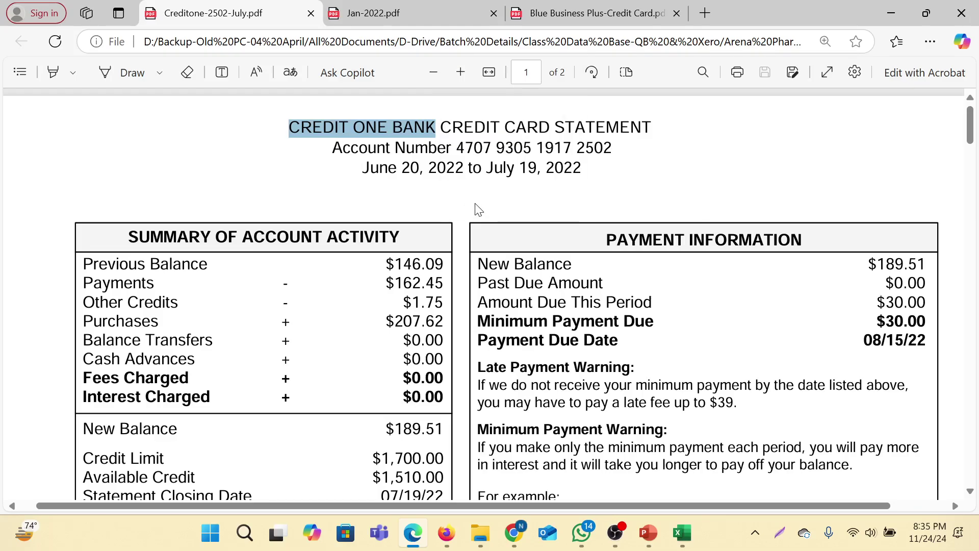
Switch back to QuickBooks Online in Chrome, return to the chart of accounts and open a new account form
mouse_move(514, 533)
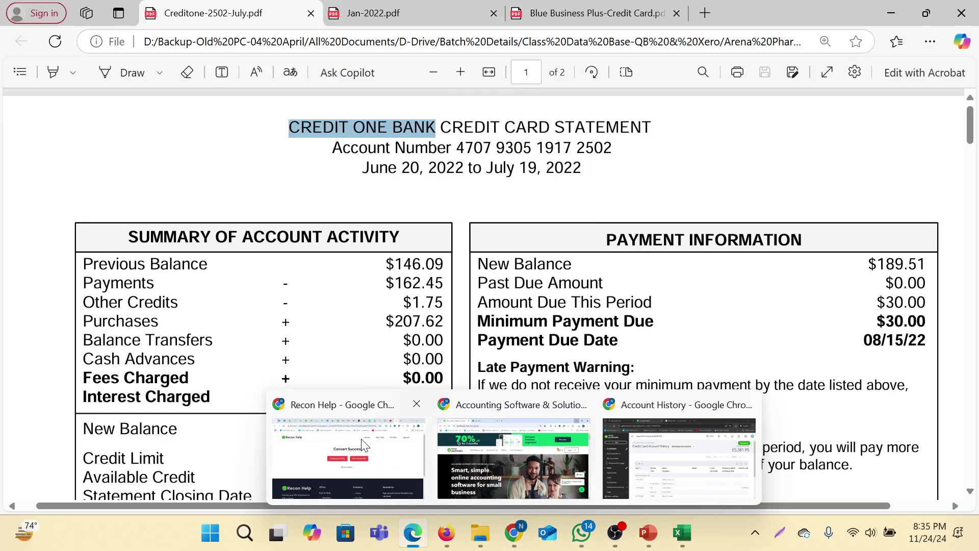
click(347, 454)
click(696, 477)
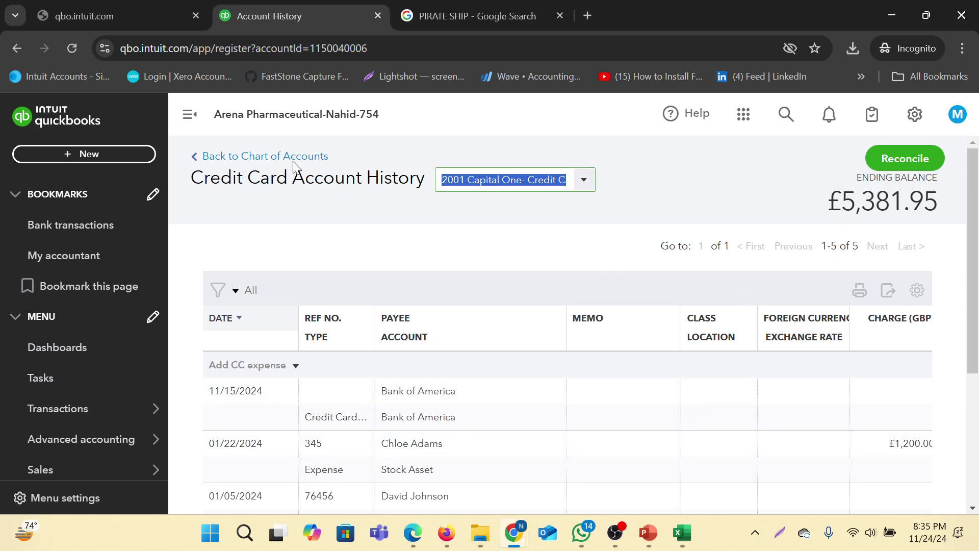
click(255, 156)
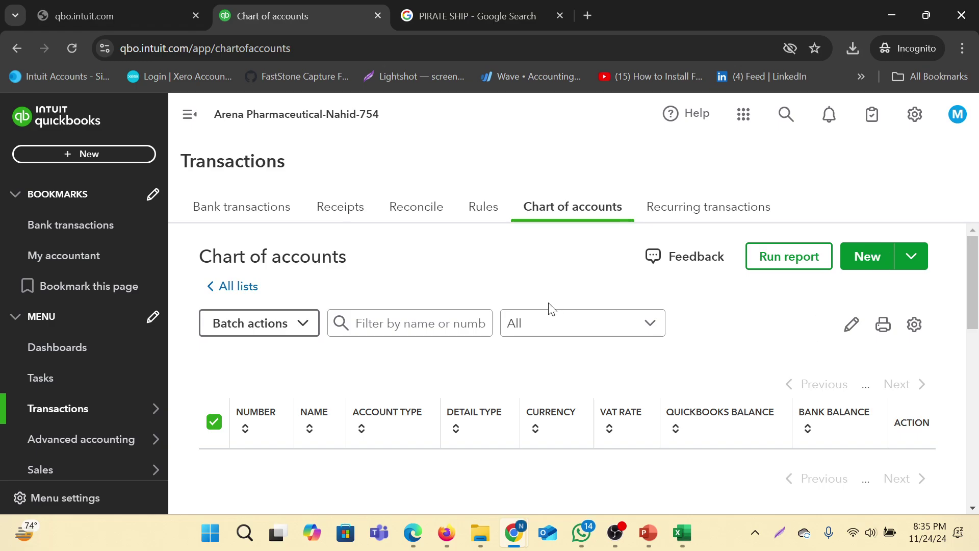
scroll(510, 311, down, 5)
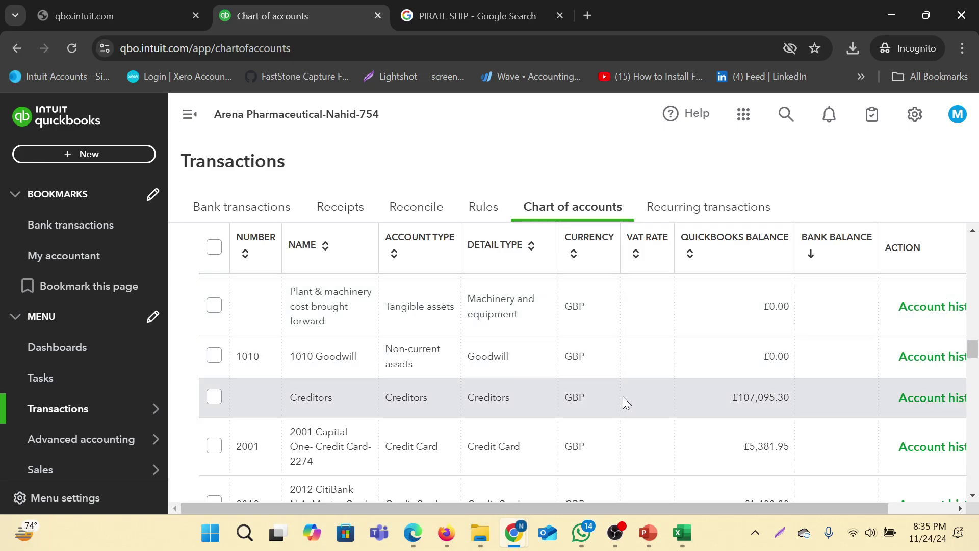
scroll(625, 403, up, 10)
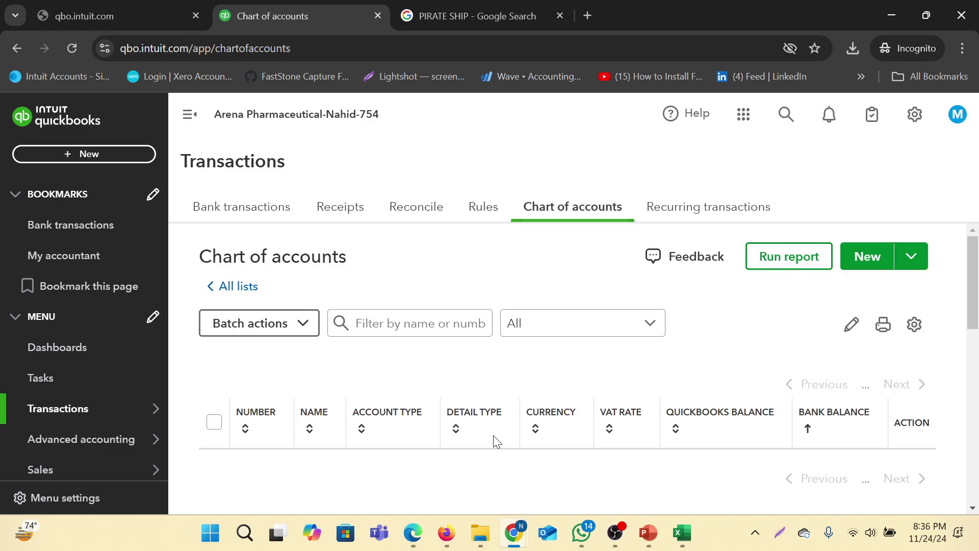
scroll(663, 424, down, 10)
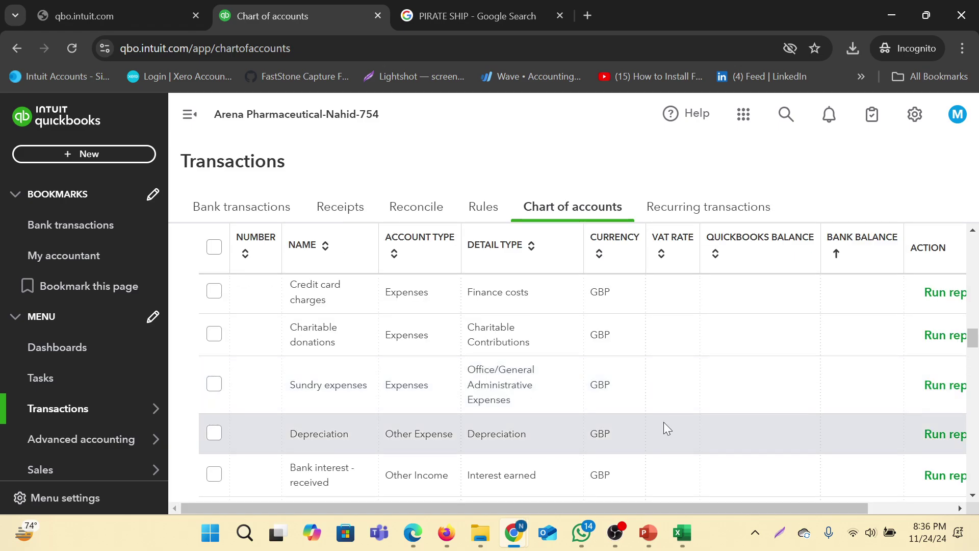
scroll(857, 330, up, 10)
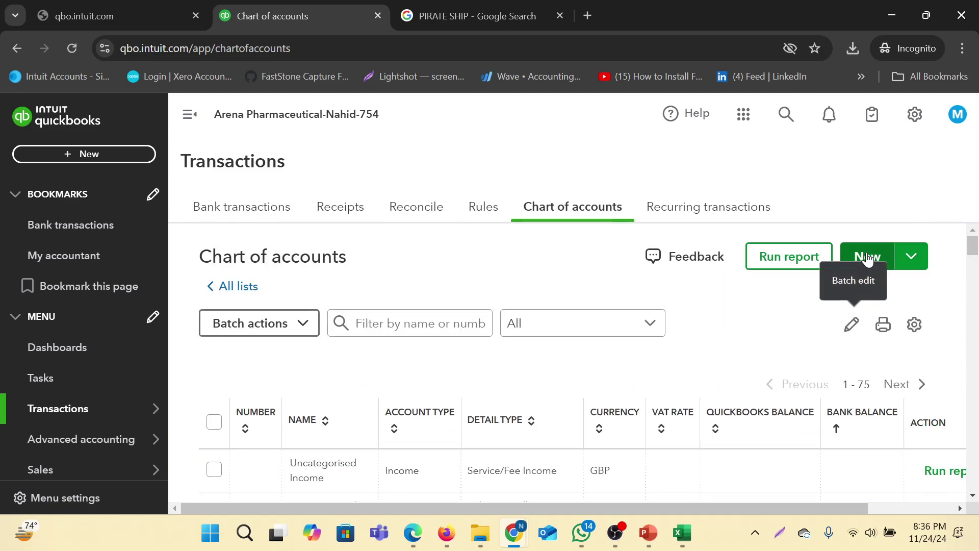
click(867, 257)
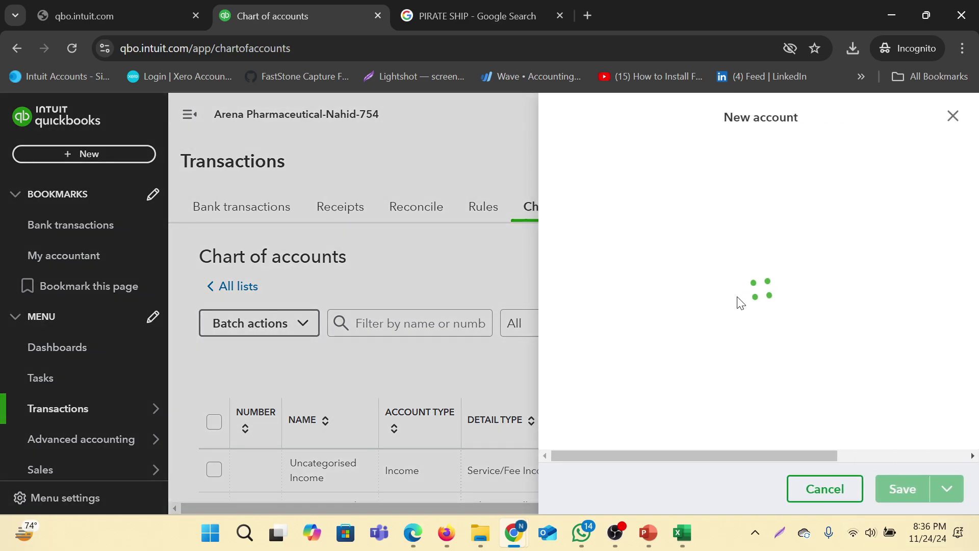
Name the new account CREDIT ONE BANK-2502, number it 2020 and set its account type to Credit Card
click(597, 188)
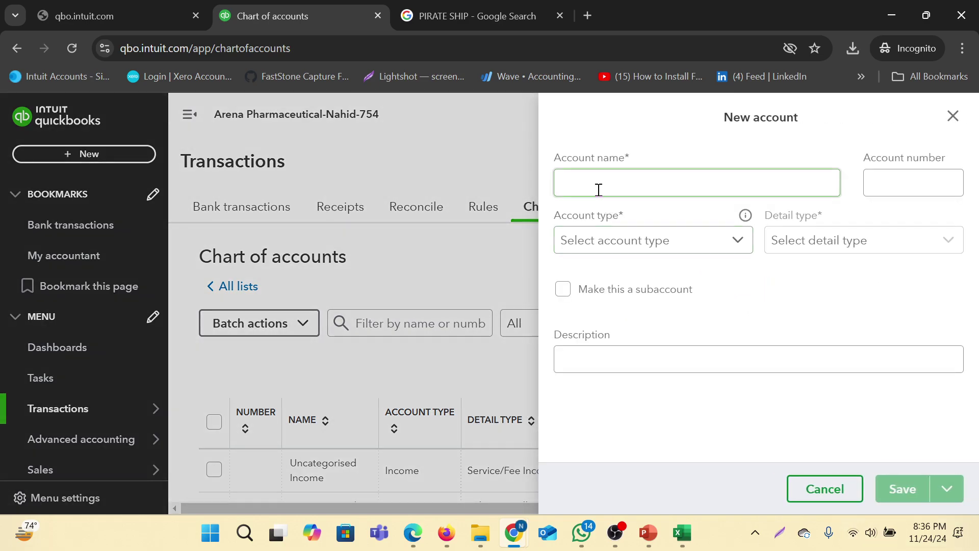
key(ctrl+v)
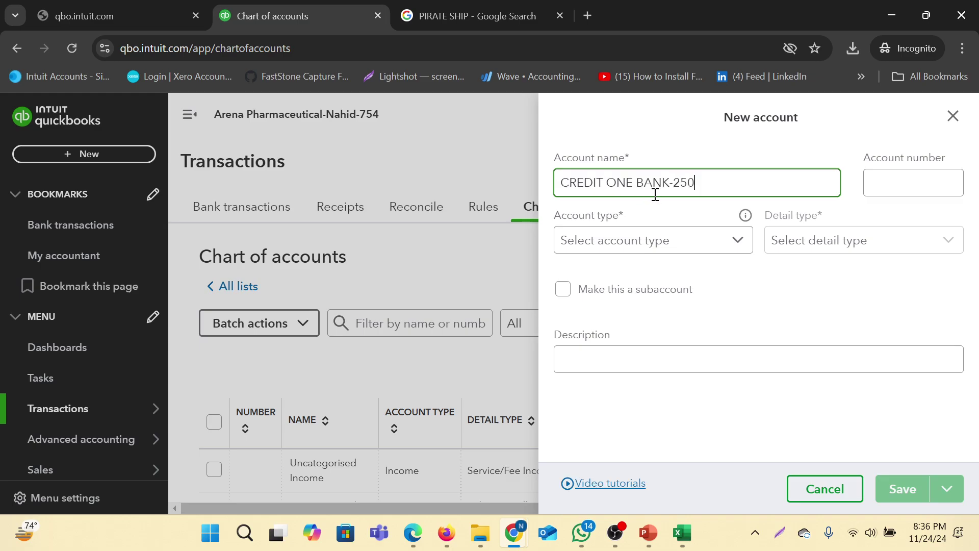
click(907, 185)
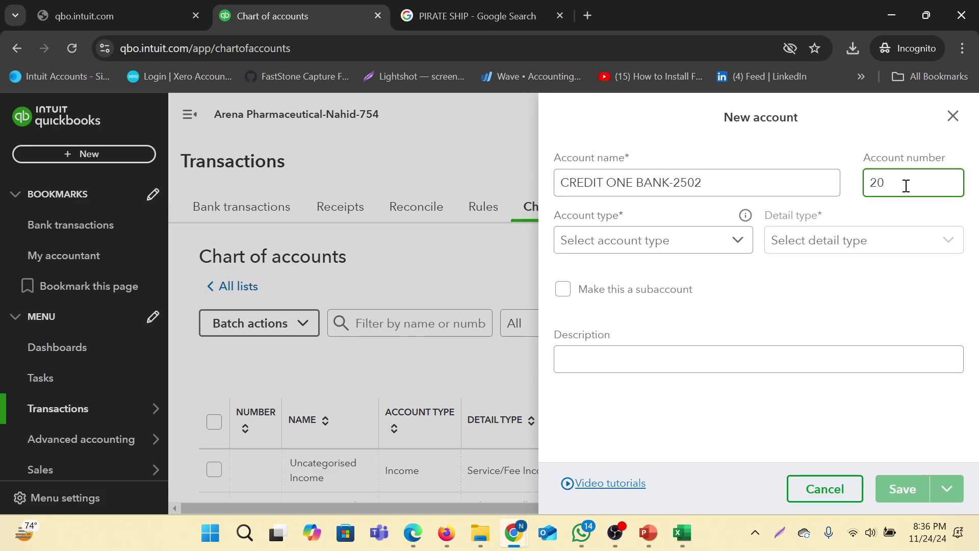
click(691, 247)
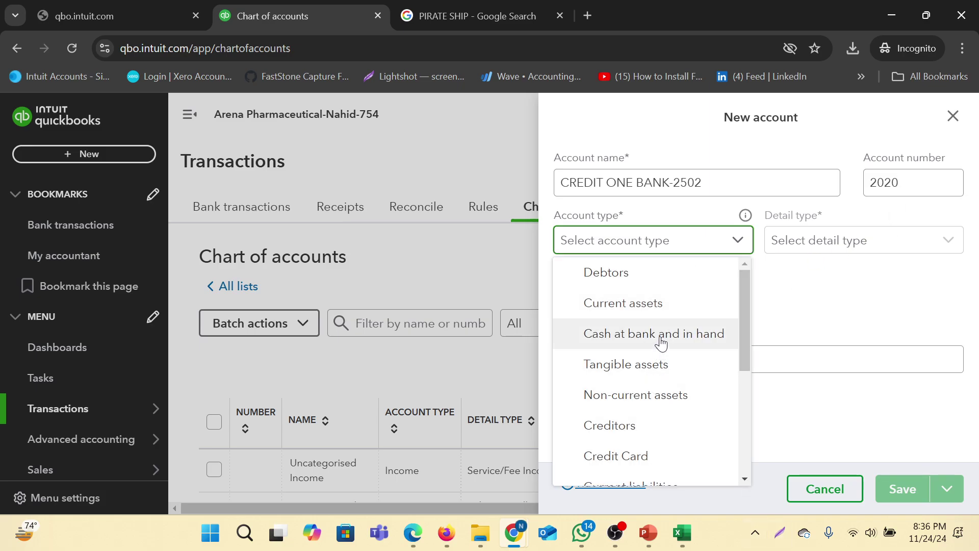
scroll(670, 367, down, 3)
click(664, 377)
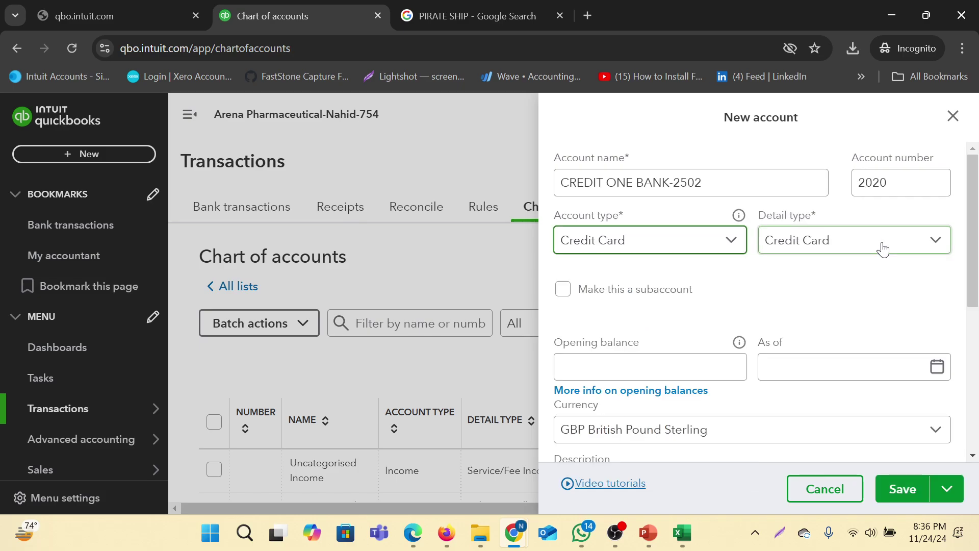
Enter the previous balance from the Credit One statement, 146.09, as the account's opening balance
scroll(695, 365, down, 2)
click(685, 345)
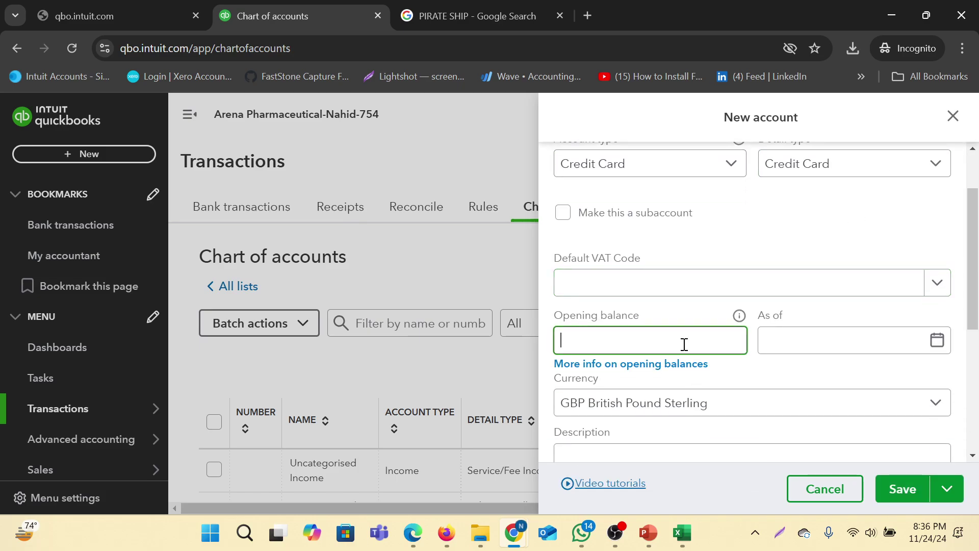
text(1)
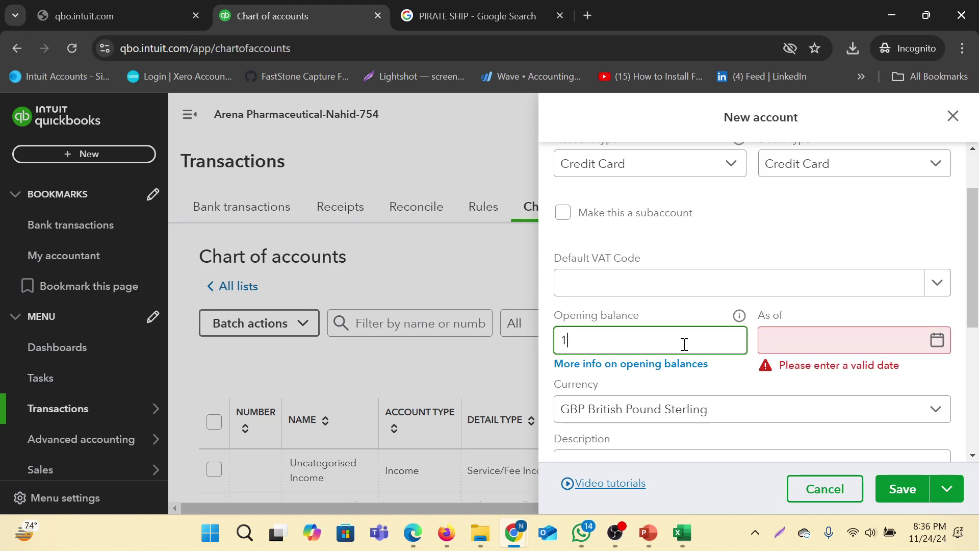
text(46.)
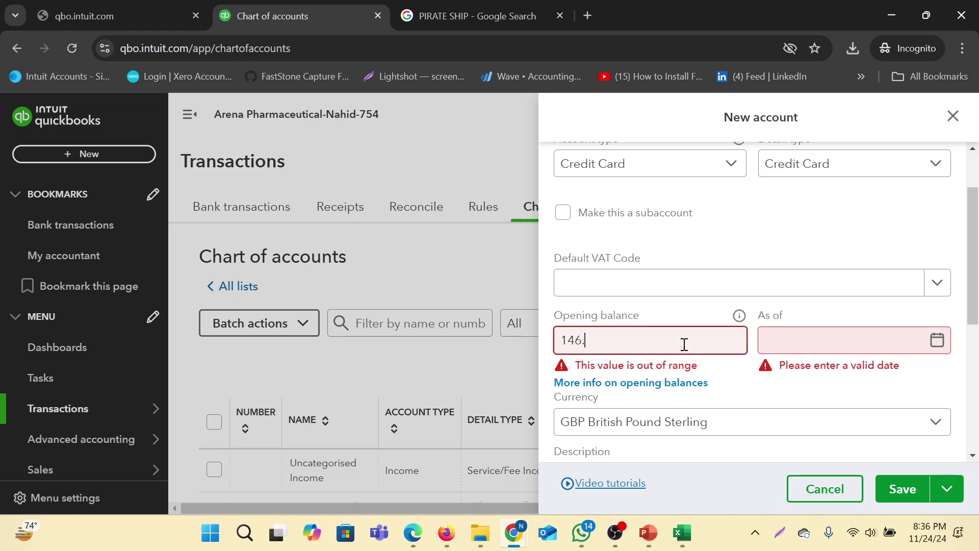
click(415, 533)
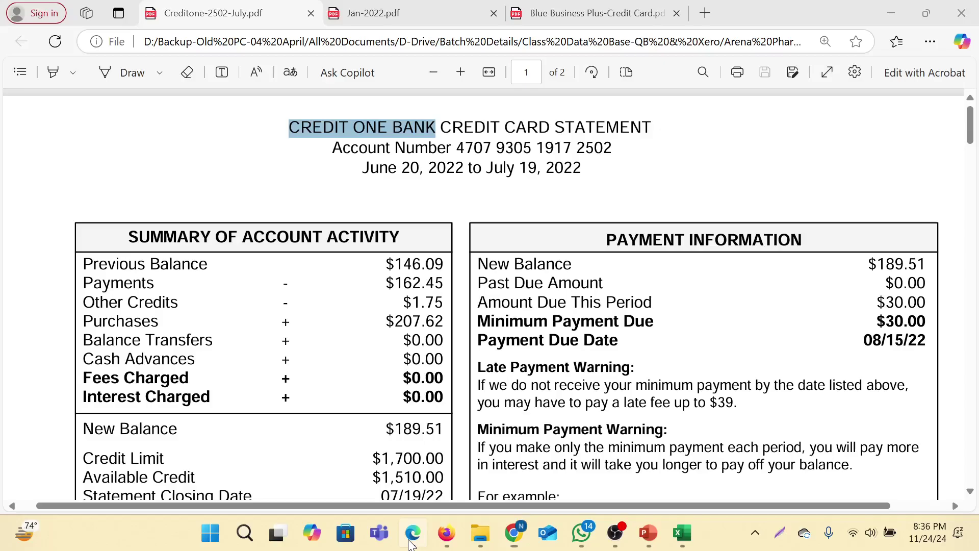
click(414, 534)
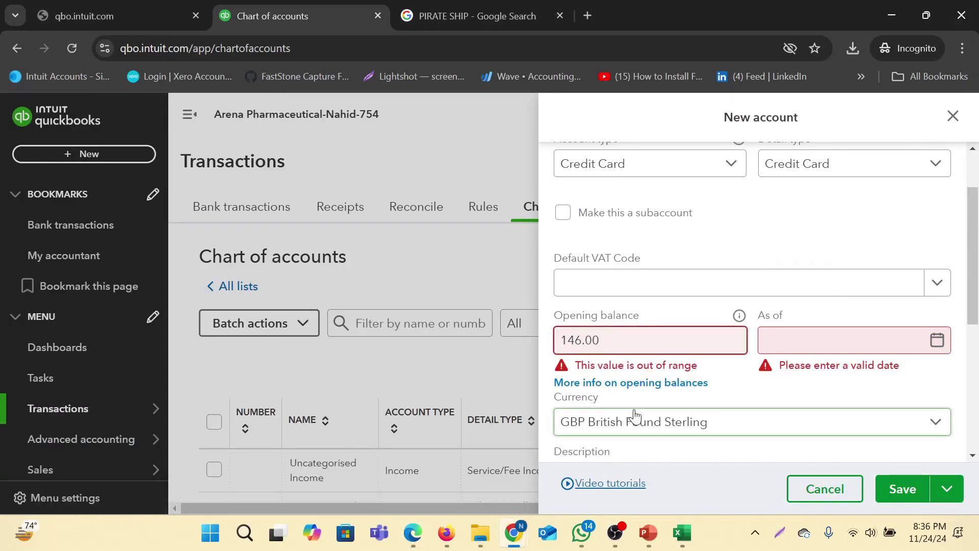
key(BackSpace)
key(BackSpace)
text(09)
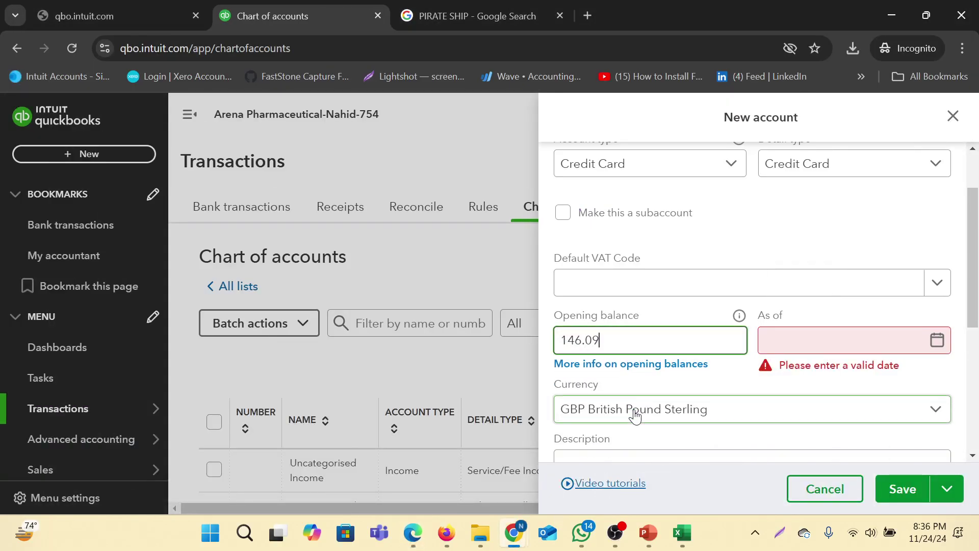
Set the opening balance's as-of date to 06/20/2022
click(822, 337)
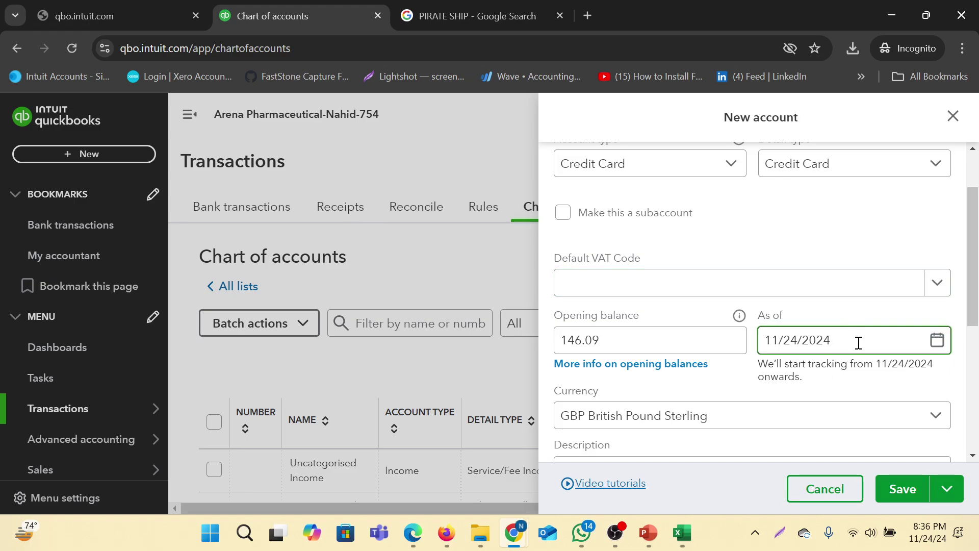
key(BackSpace)
text(2)
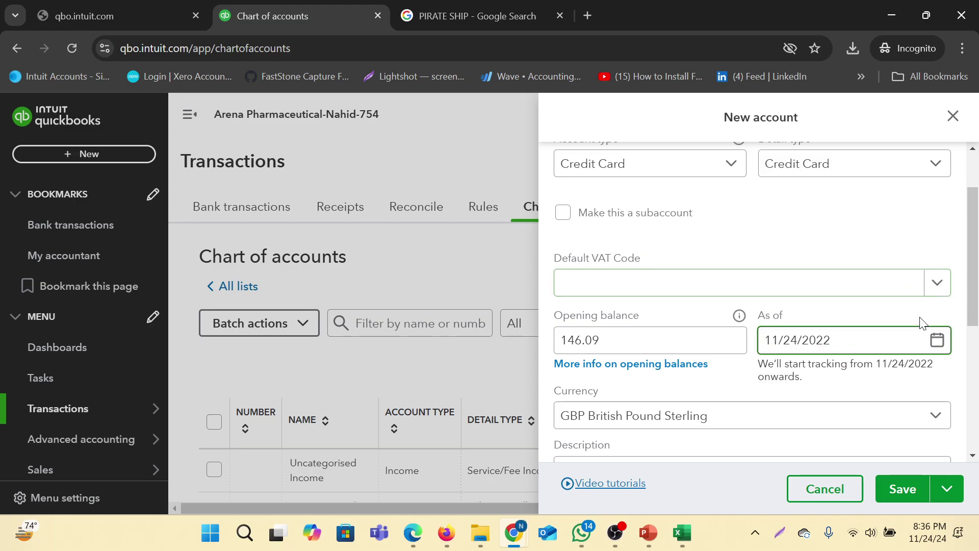
click(938, 349)
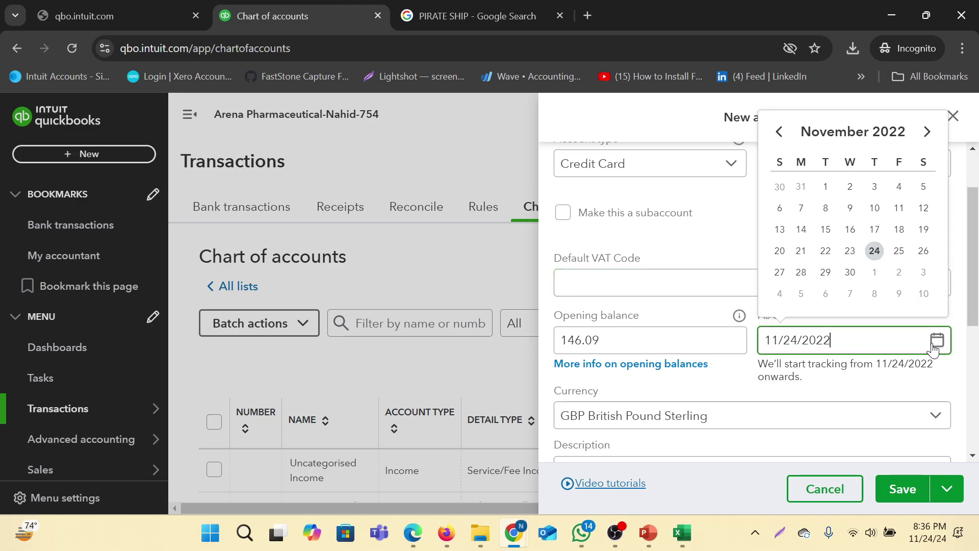
click(788, 139)
click(788, 139)
click(786, 139)
click(787, 139)
click(784, 135)
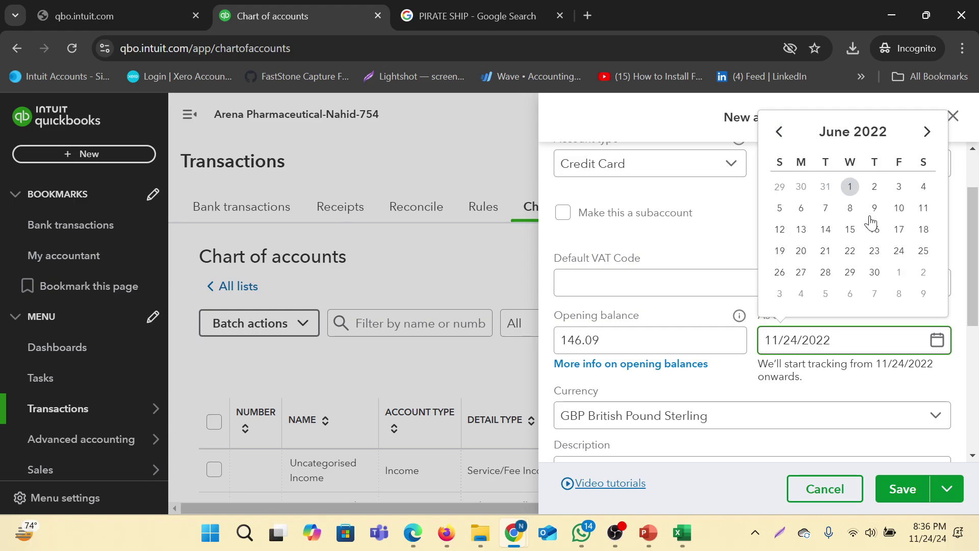
click(801, 252)
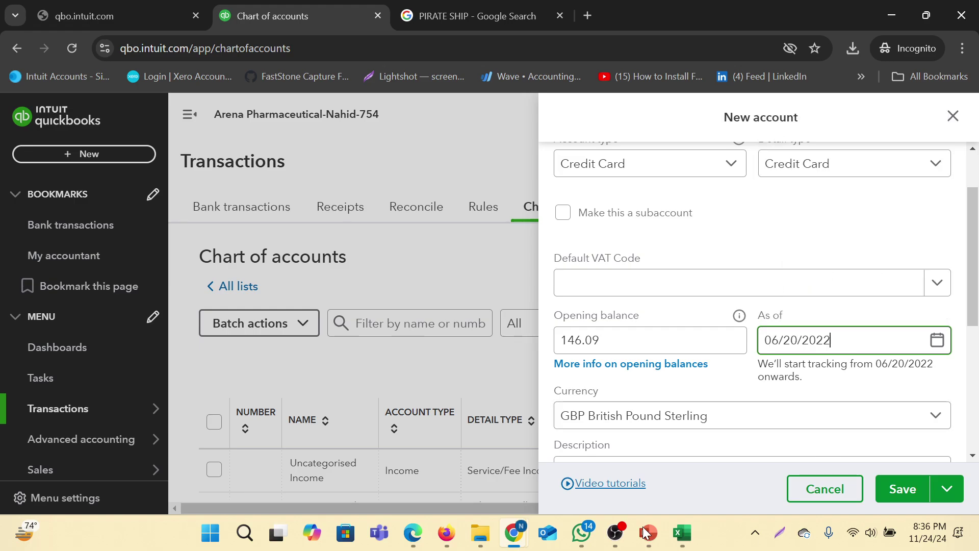
Check the opening balance details against the Credit One statement and save the new account
click(416, 535)
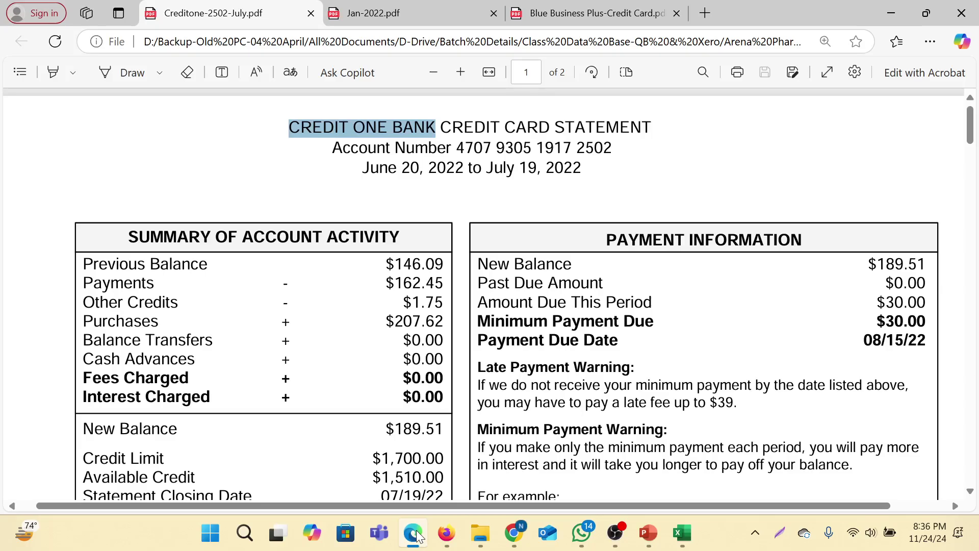
click(416, 534)
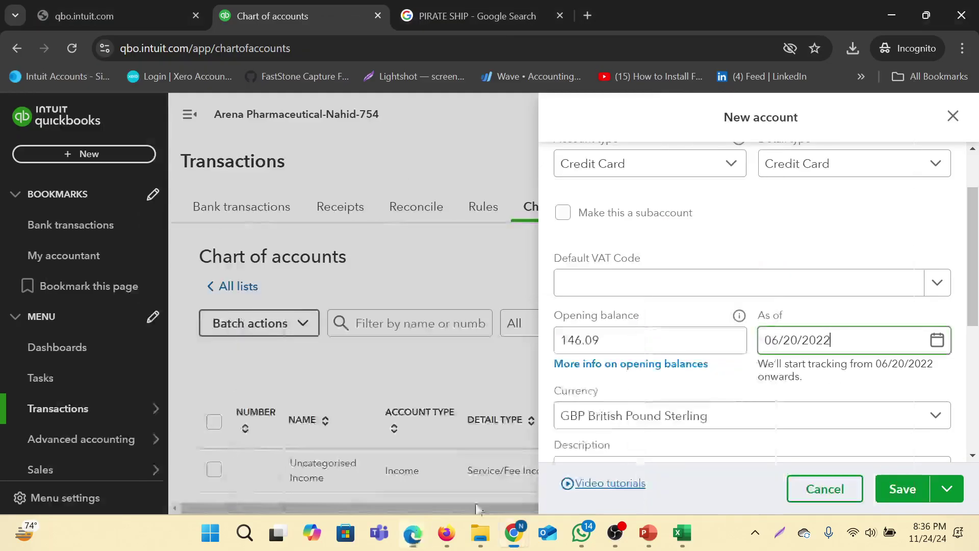
click(901, 490)
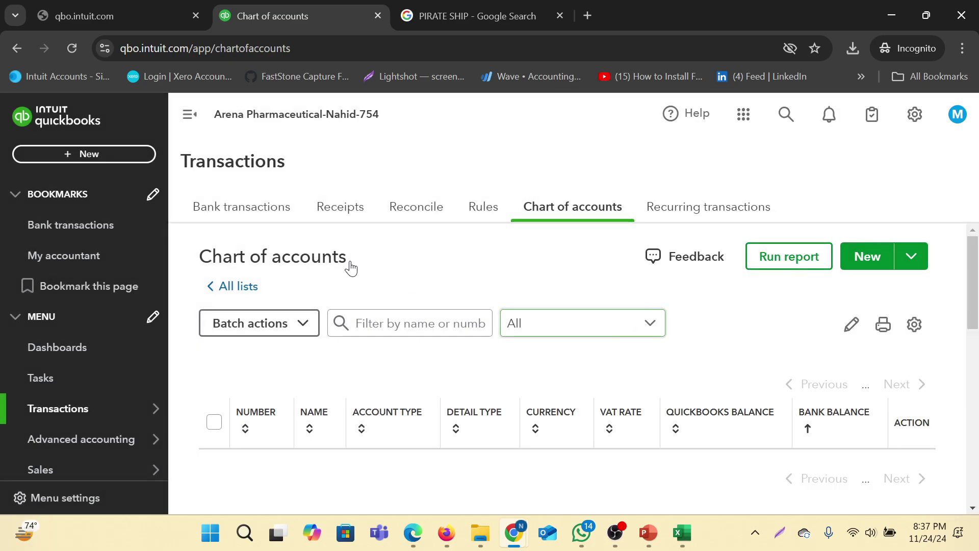
Open the bank transactions page and start importing transactions from a file
click(254, 215)
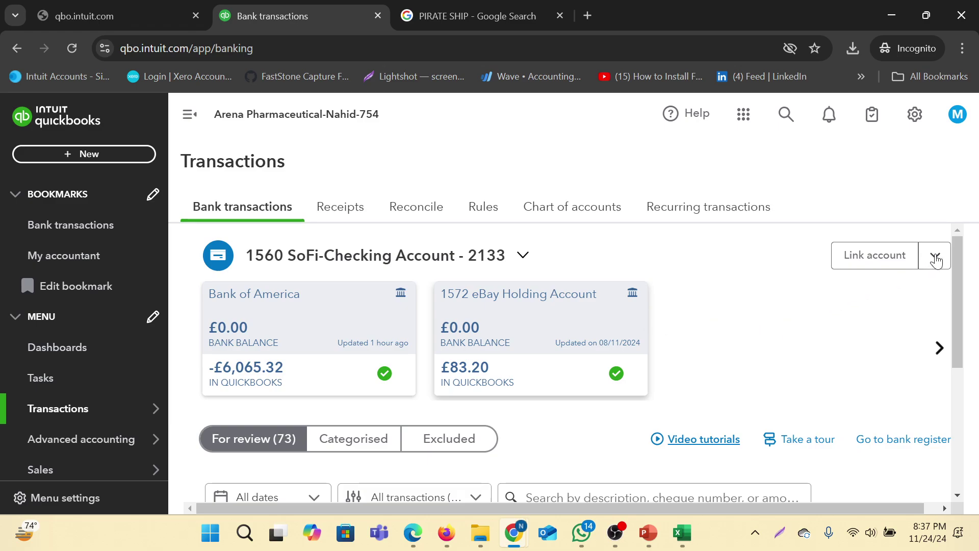
click(937, 260)
click(857, 295)
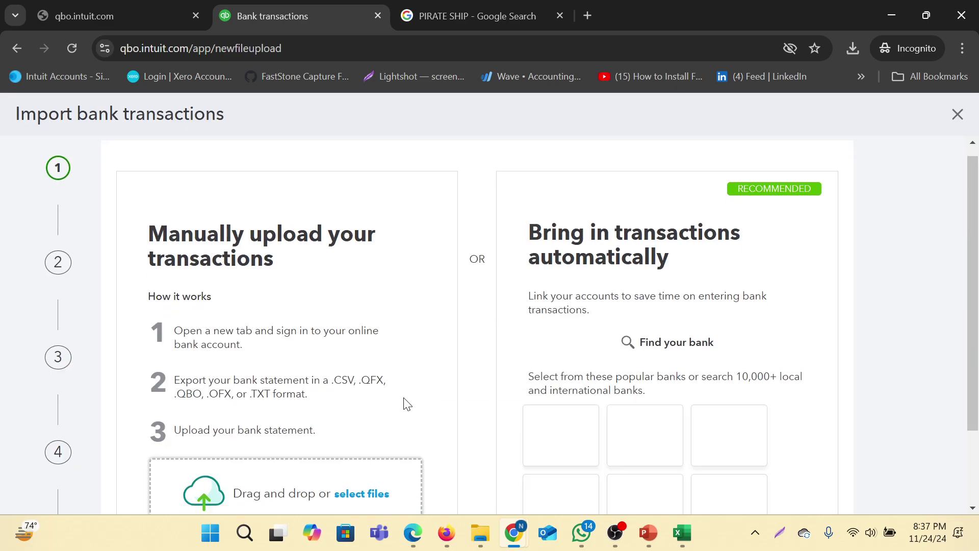
Select Credit One_20241124_203310.csv from Downloads as the file to import and continue to account selection
scroll(407, 404, down, 2)
click(368, 391)
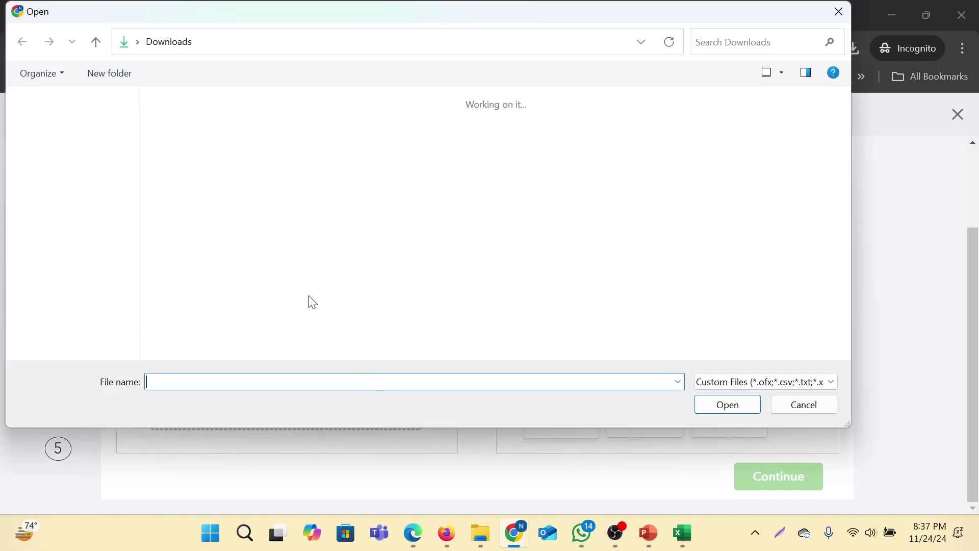
click(66, 250)
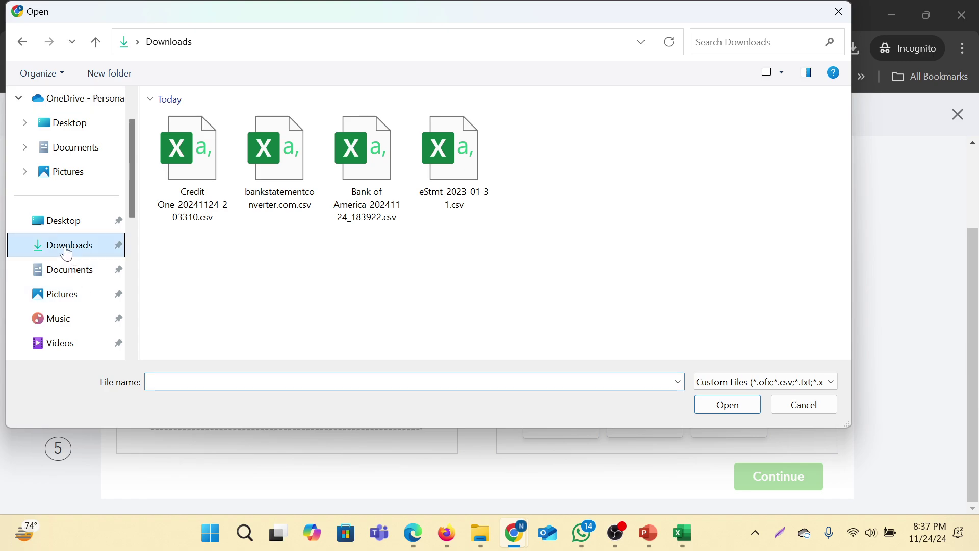
click(190, 156)
click(728, 411)
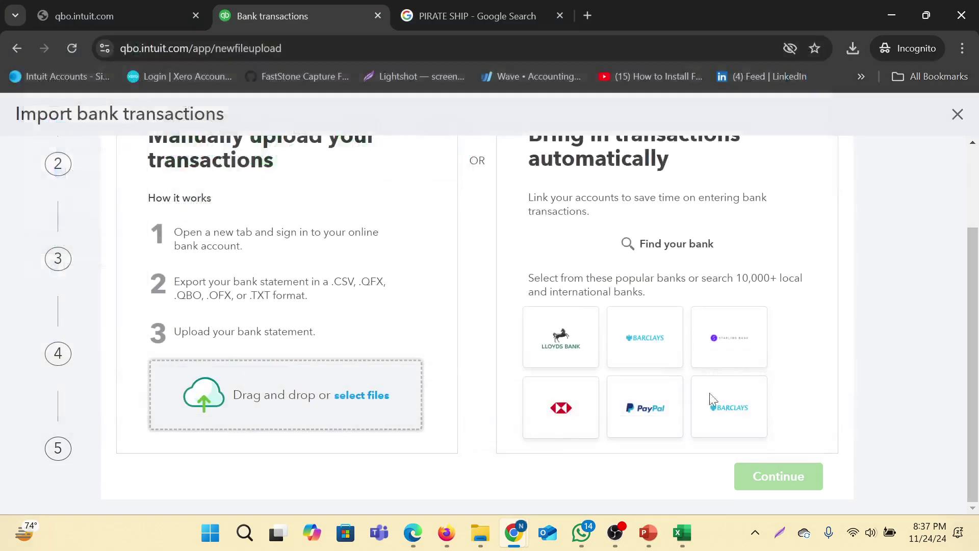
click(771, 482)
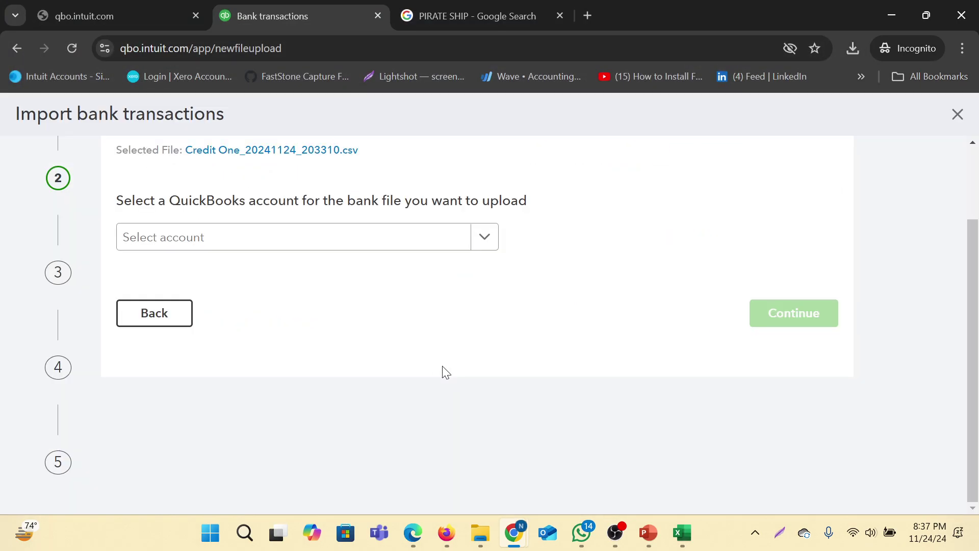
Assign the uploaded file to the account 2020 CREDIT ONE BANK-2502 and continue to the data format settings
click(485, 244)
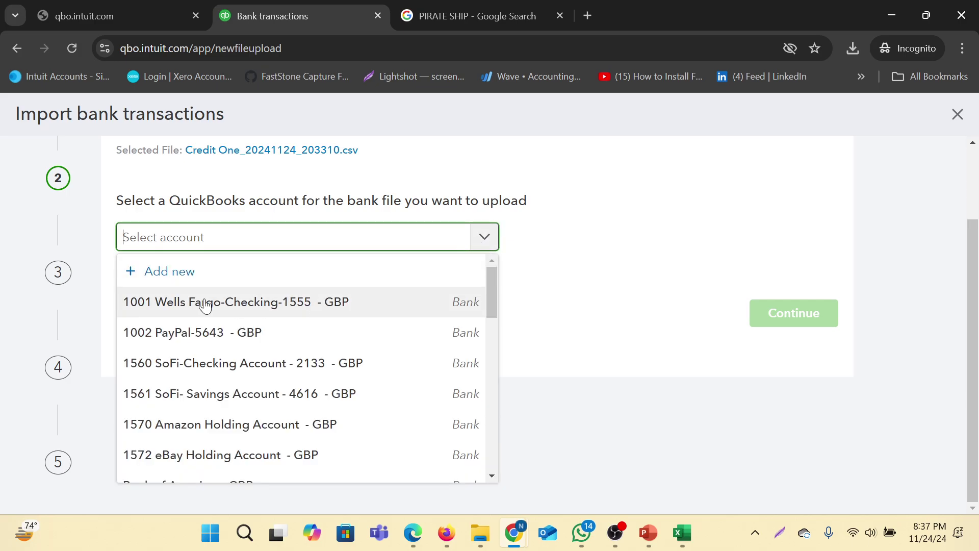
scroll(337, 398, down, 3)
scroll(306, 403, down, 3)
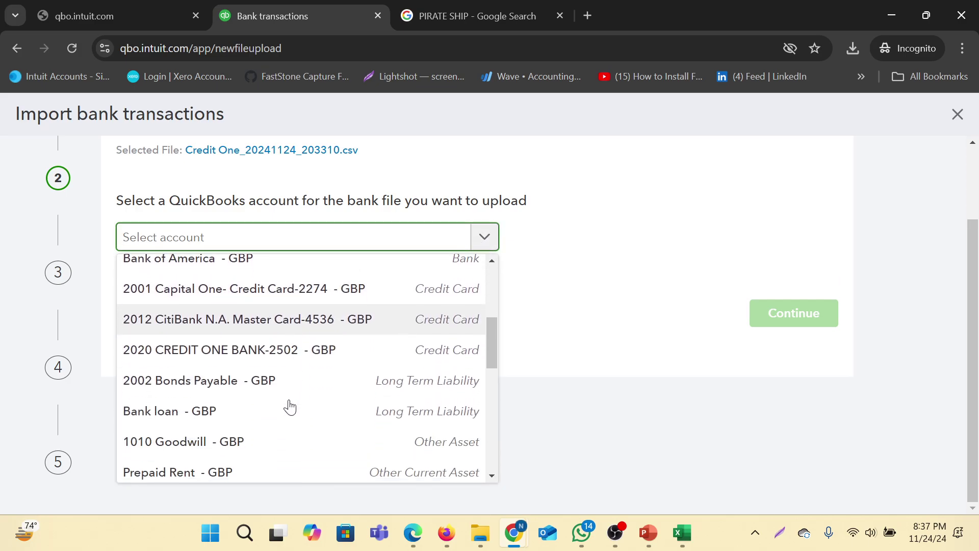
click(203, 348)
click(783, 317)
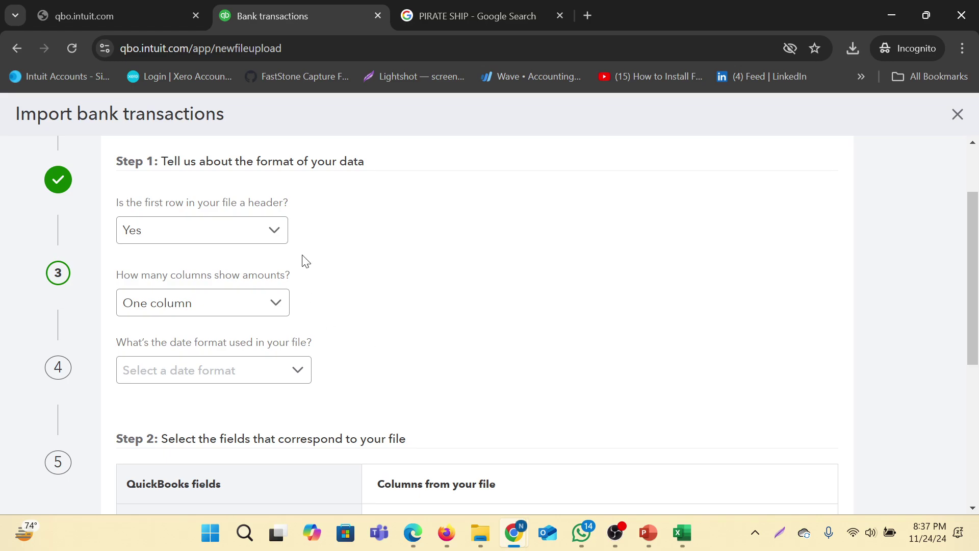
Switch to Excel and examine the format of the dates in the Credit One CSV's Date column, returning to the import page
click(291, 370)
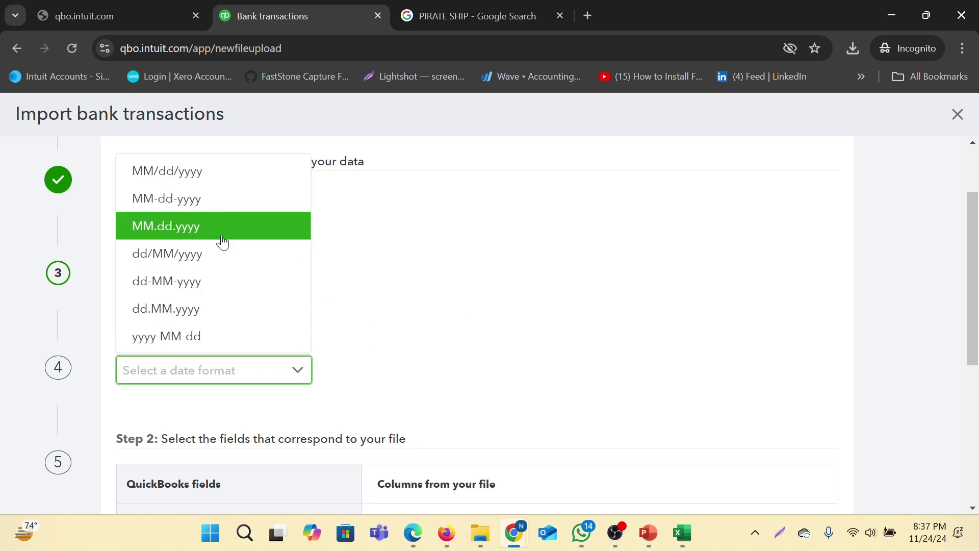
click(678, 280)
mouse_move(684, 533)
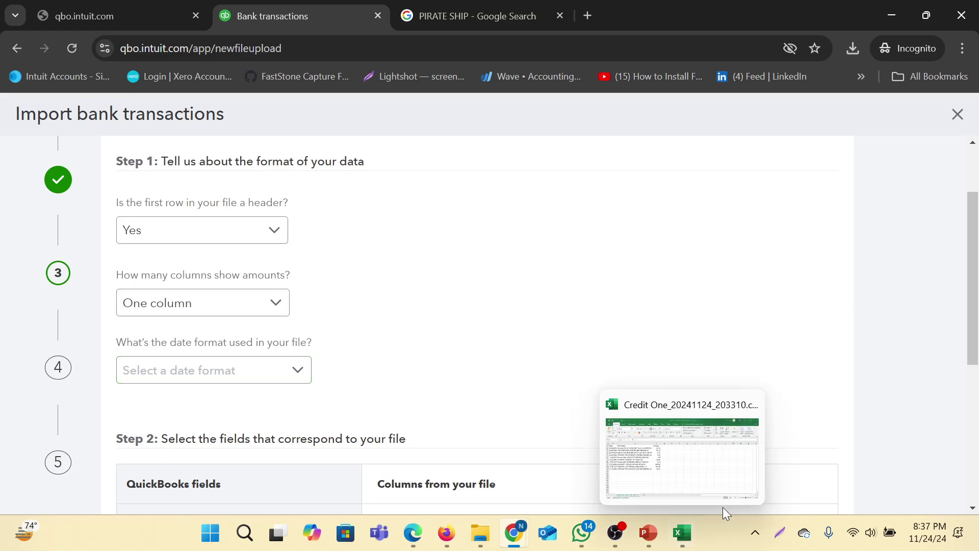
click(723, 498)
drag(46, 204, 47, 330)
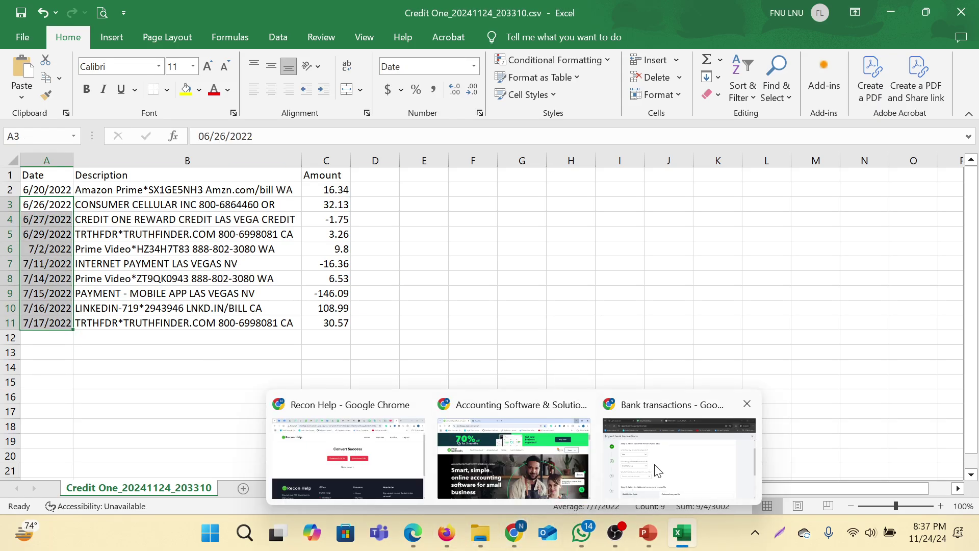
click(623, 411)
Set the file's date format to MM/dd/yyyy, keep the column mapping and proceed to the list of transactions for import
click(299, 369)
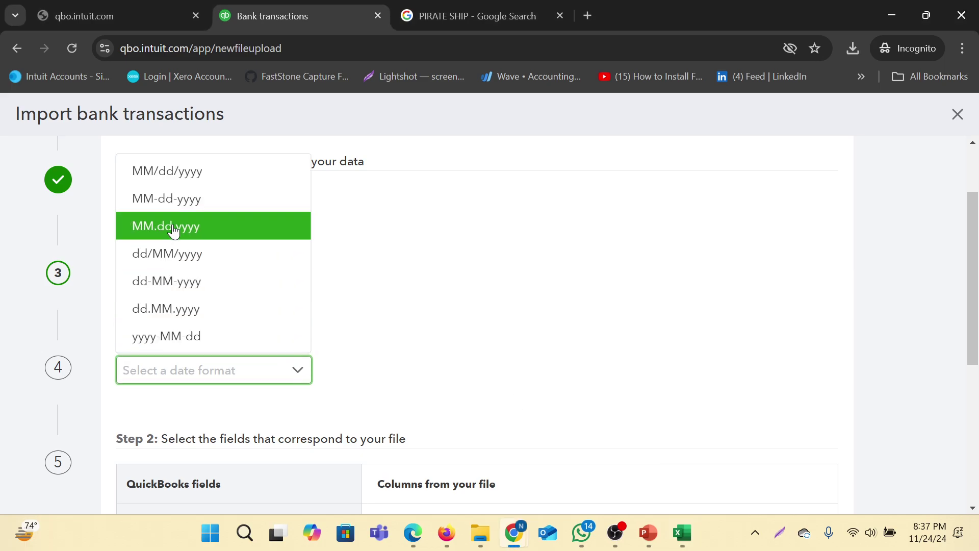
click(196, 180)
scroll(493, 328, down, 5)
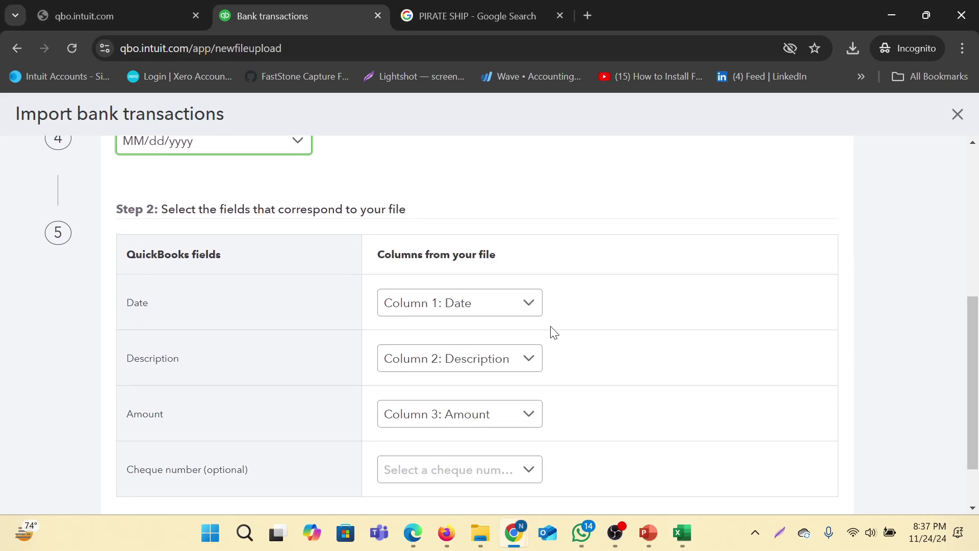
click(794, 470)
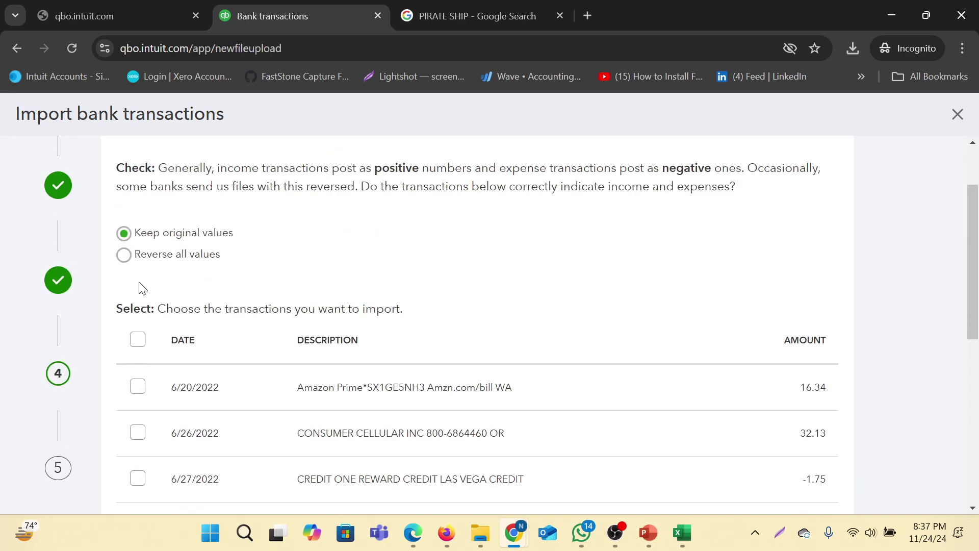
scroll(459, 306, down, 4)
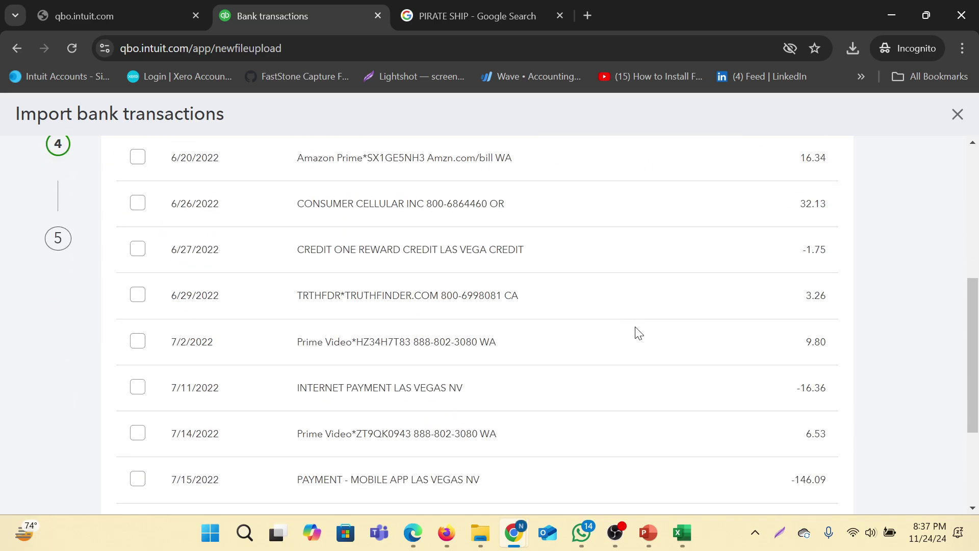
Reverse all values of the imported transactions and check the signs of the charges and payments in the list
scroll(639, 332, down, 3)
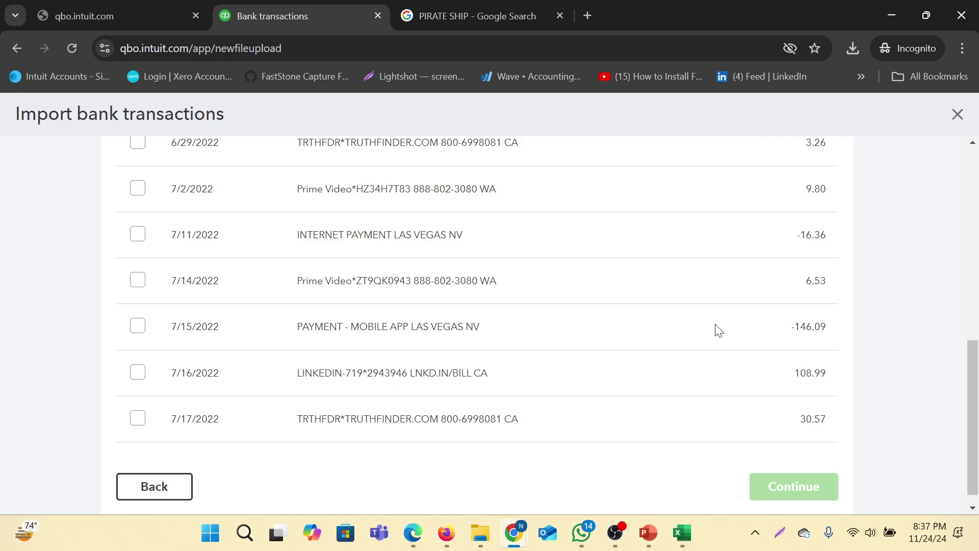
scroll(718, 331, up, 7)
click(124, 255)
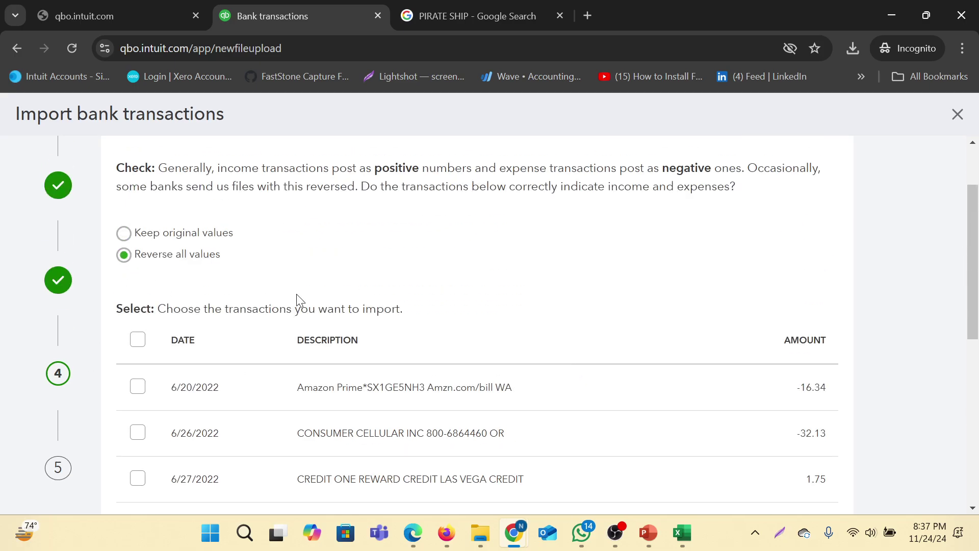
scroll(663, 313, down, 7)
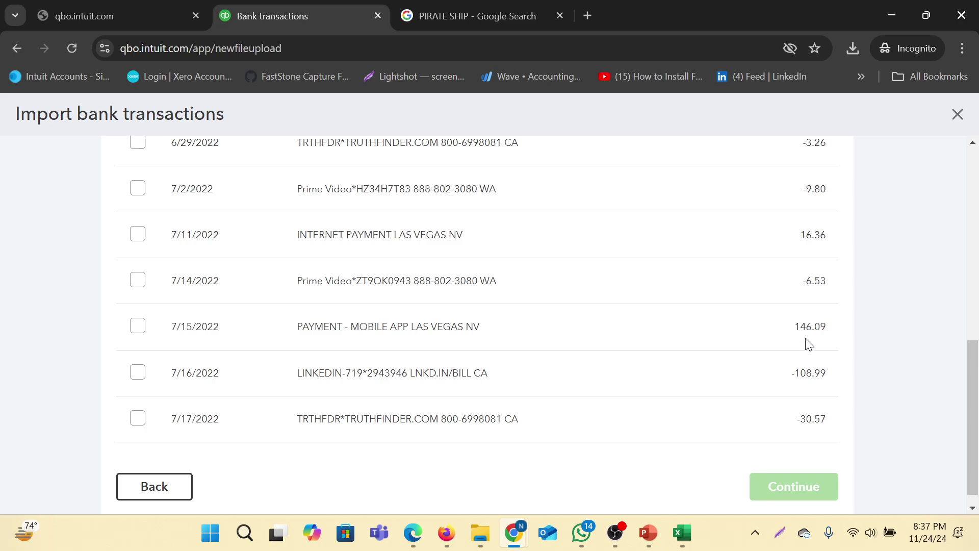
scroll(810, 345, up, 3)
scroll(821, 283, up, 3)
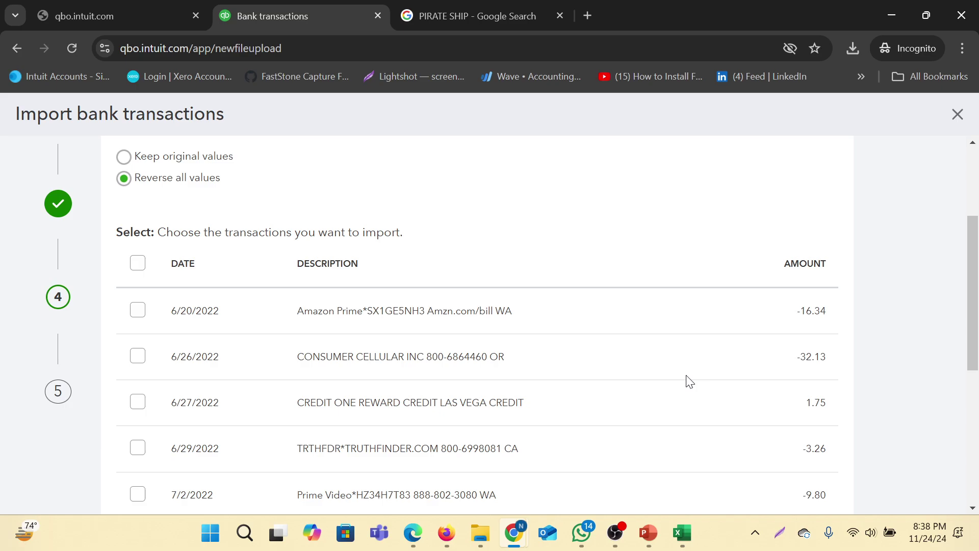
Select all listed transactions, proceed and confirm importing them
scroll(679, 381, down, 5)
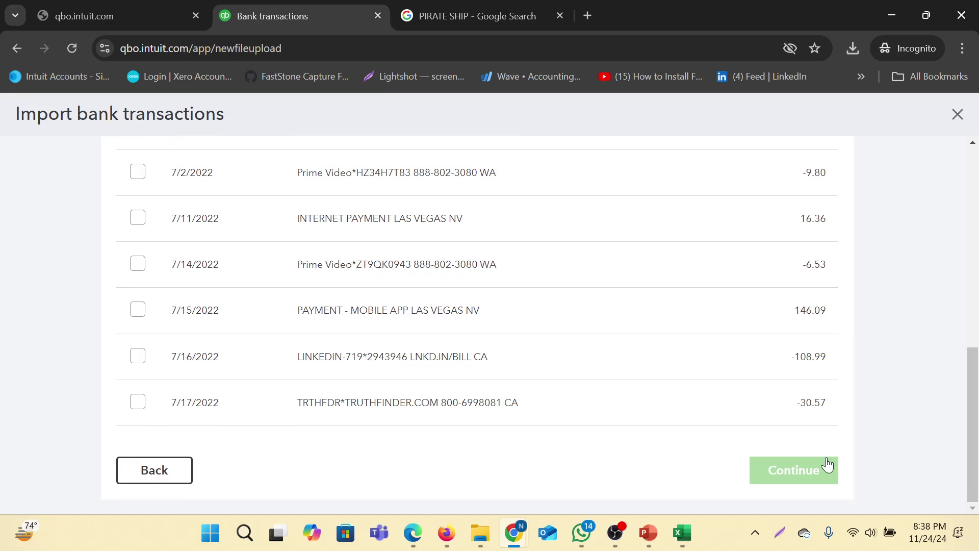
scroll(204, 352, up, 5)
click(138, 247)
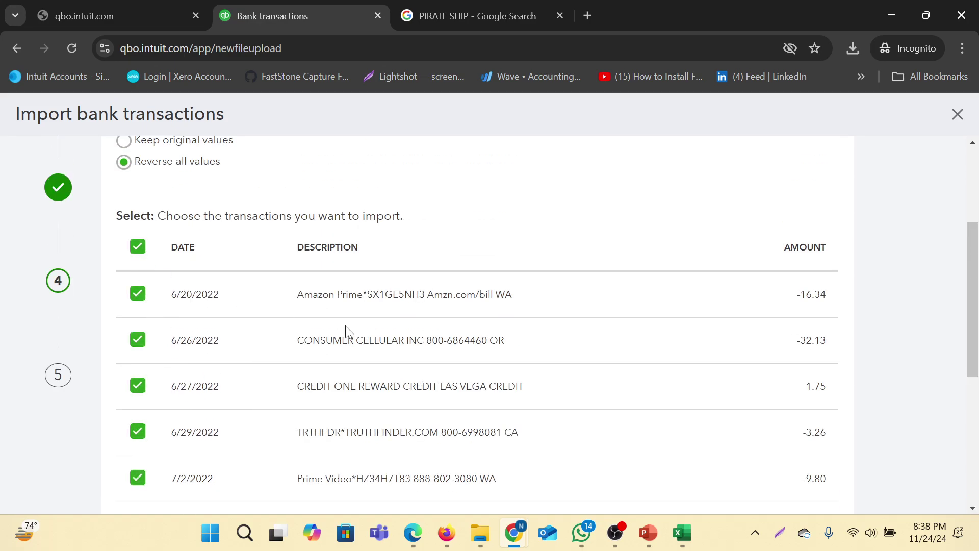
scroll(346, 328, down, 6)
click(795, 473)
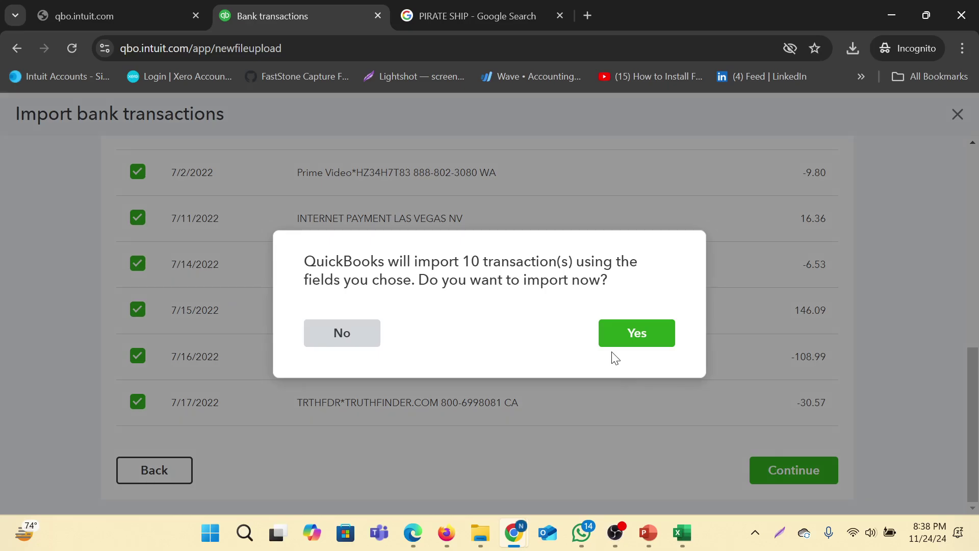
click(643, 336)
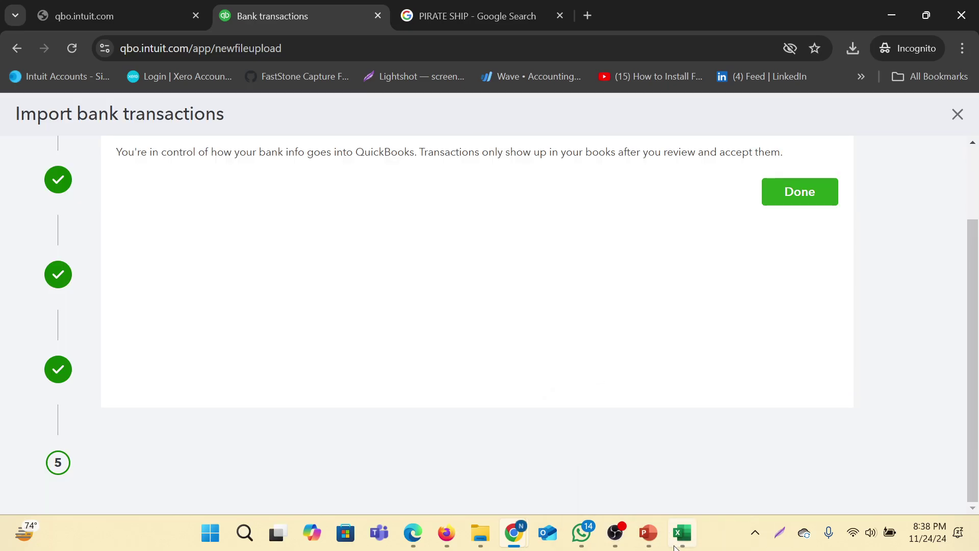
Switch to Excel and check the Date column of the Credit One CSV from A2 to A11, returning to the import page
mouse_move(683, 533)
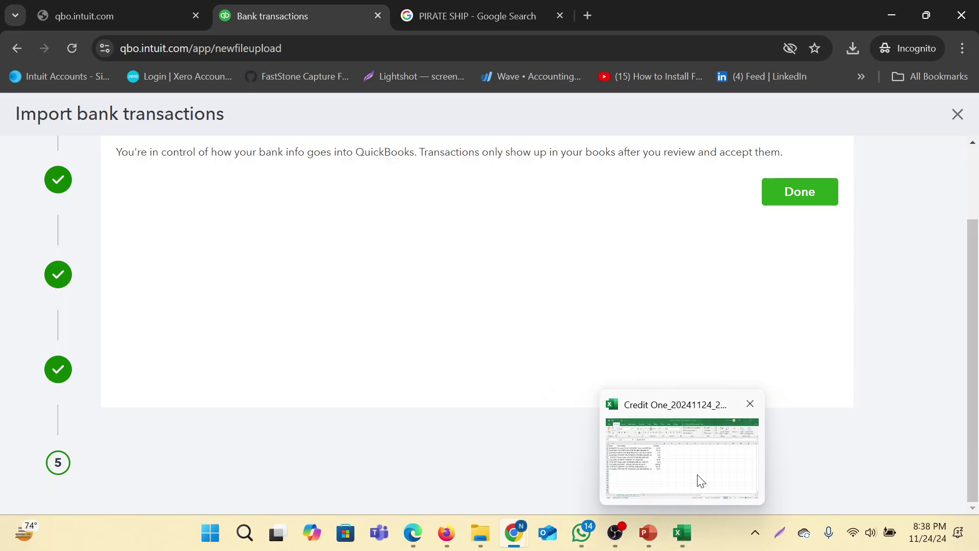
click(697, 479)
drag(47, 192, 46, 323)
mouse_move(514, 534)
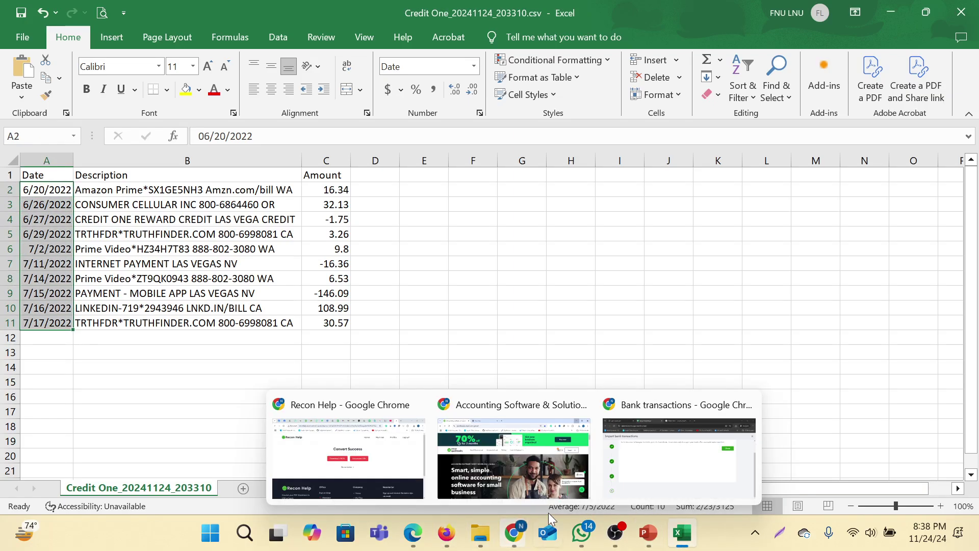
click(658, 490)
click(782, 203)
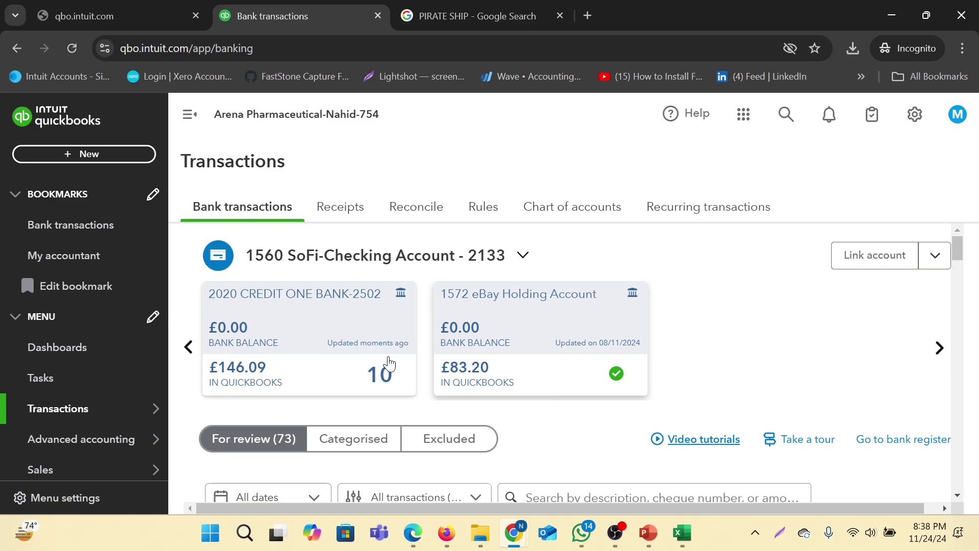
click(320, 391)
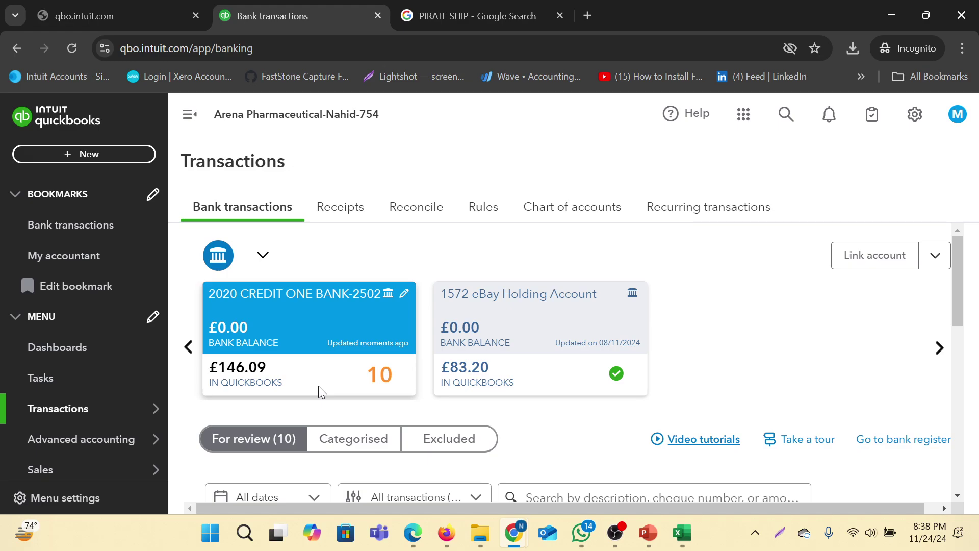
scroll(318, 388, down, 5)
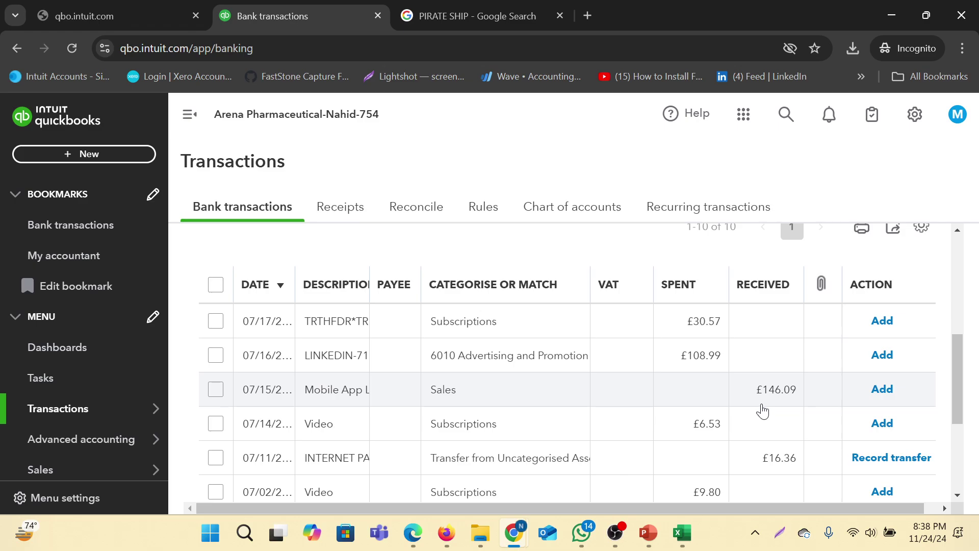
scroll(763, 411, down, 4)
scroll(761, 411, up, 5)
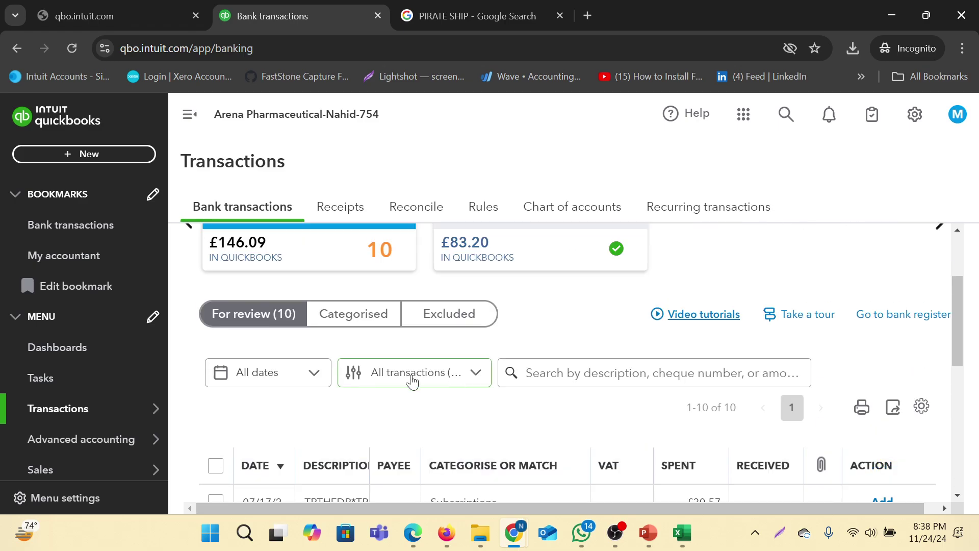
Exclude all the account's transactions awaiting review and look through the list of excluded transactions
click(214, 468)
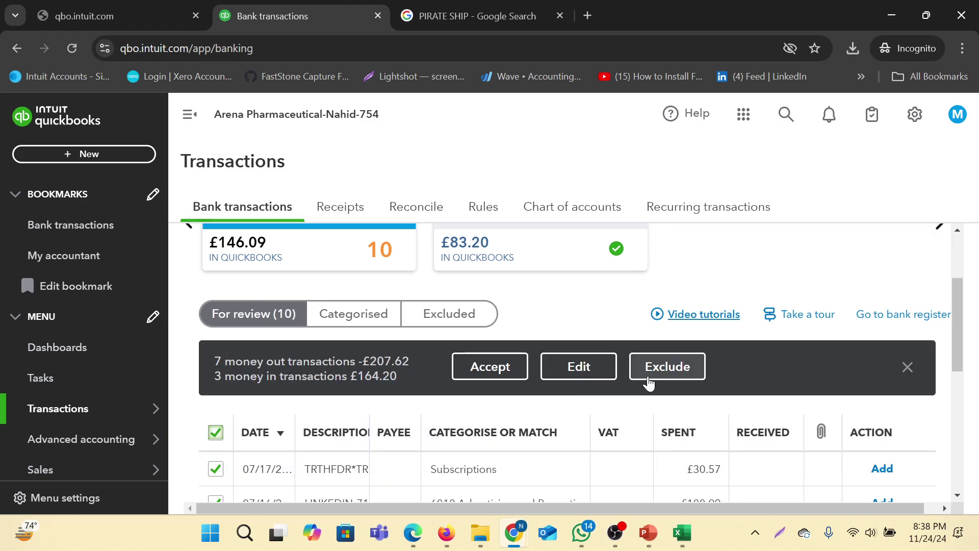
click(666, 366)
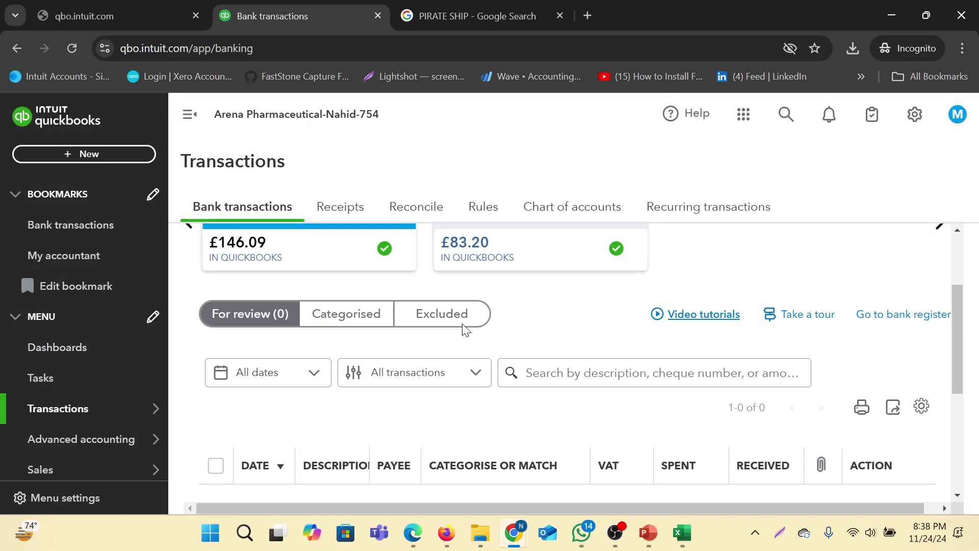
click(460, 314)
scroll(765, 316, down, 5)
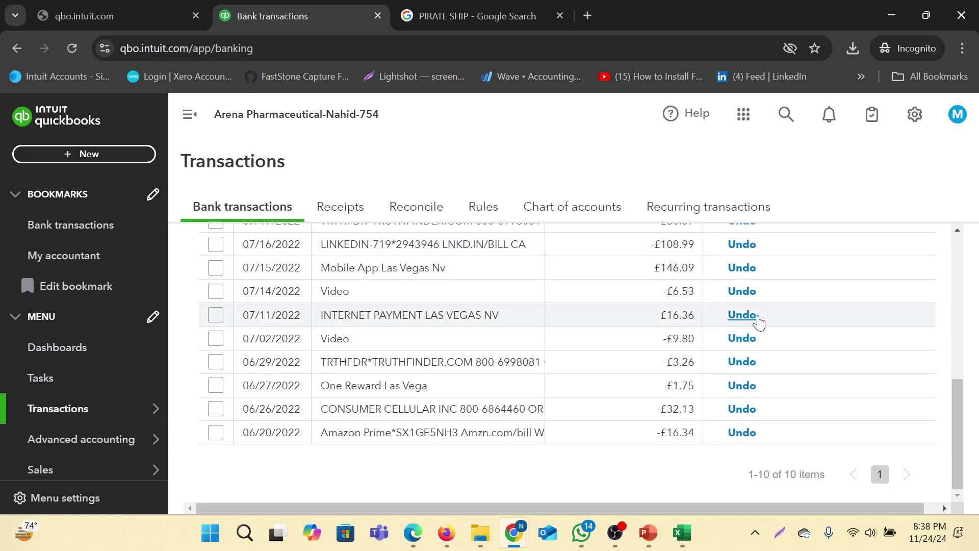
scroll(313, 396, up, 5)
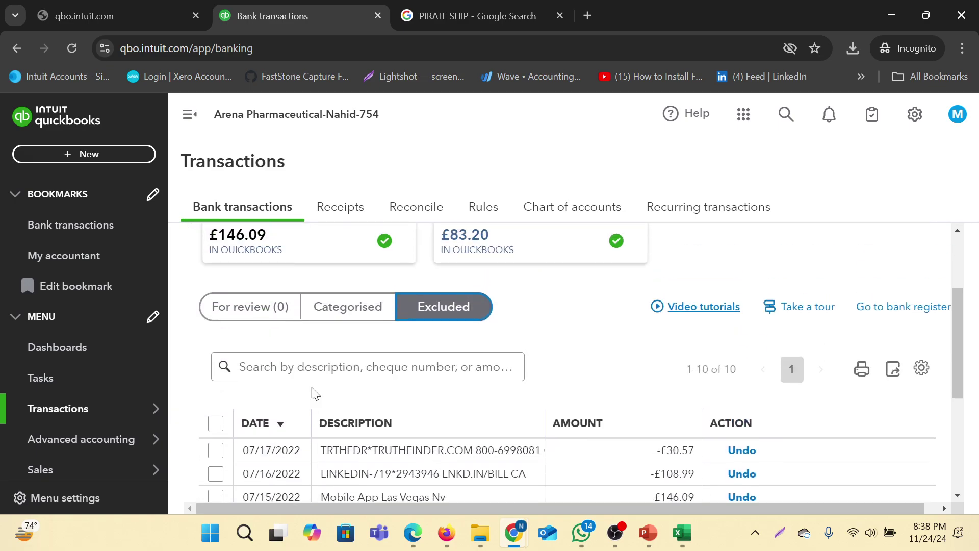
Undo the exclusion of all the transactions and return to the list awaiting review
click(216, 423)
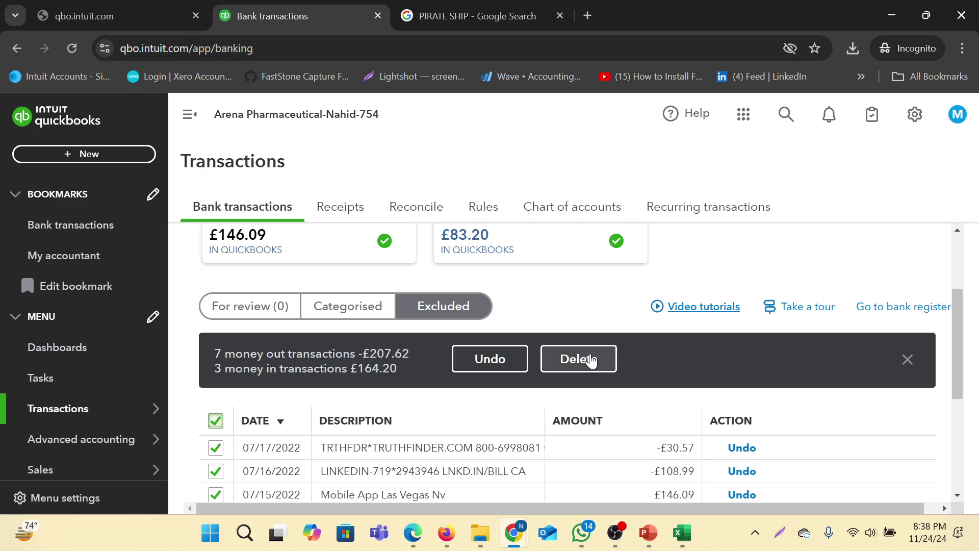
click(487, 368)
click(647, 355)
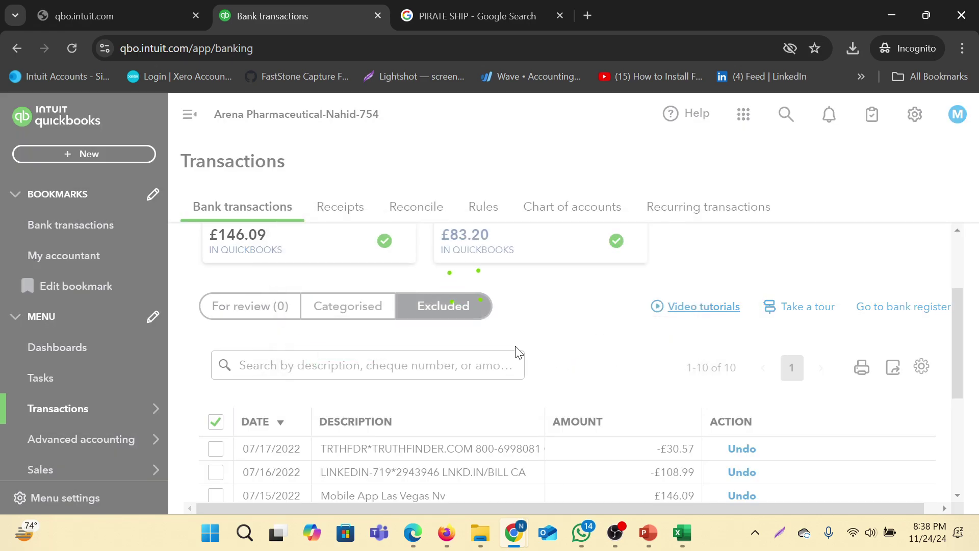
click(249, 308)
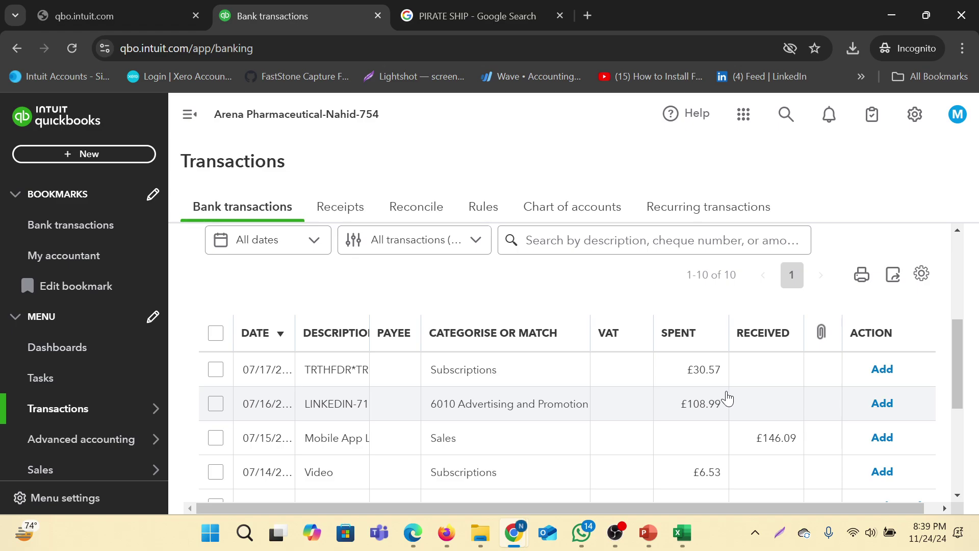
Review the spent and received amounts and expand the details of the 07/15/2022 Mobile App transaction
scroll(728, 398, down, 5)
scroll(728, 396, up, 2)
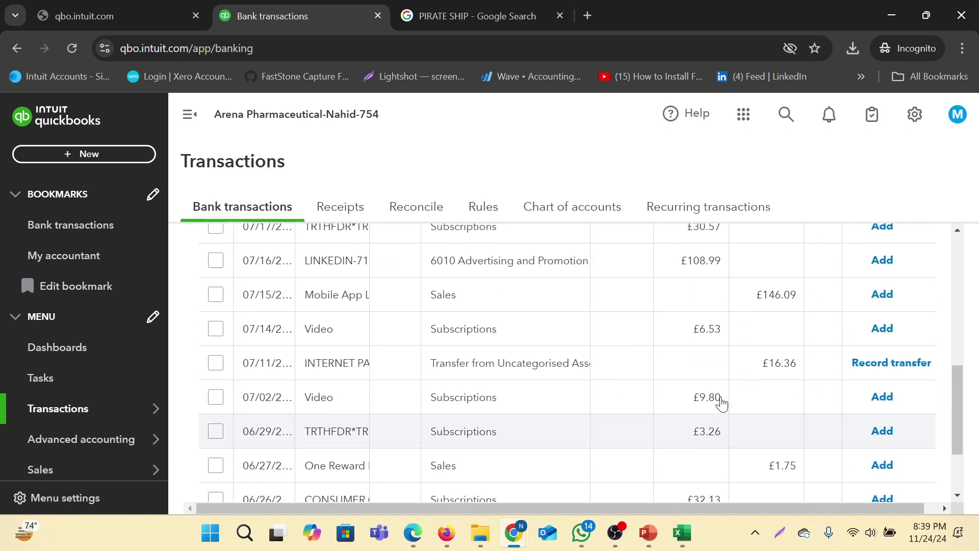
scroll(722, 402, up, 2)
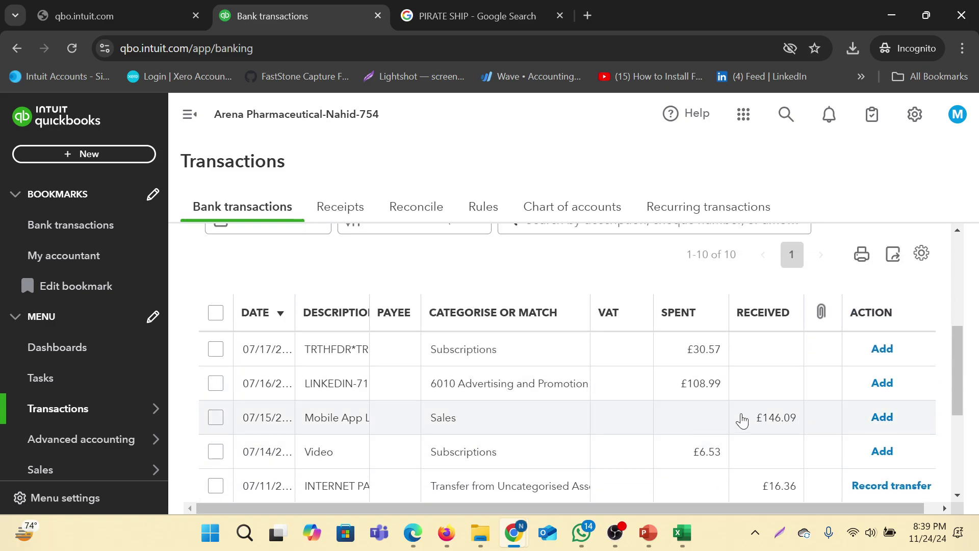
click(455, 423)
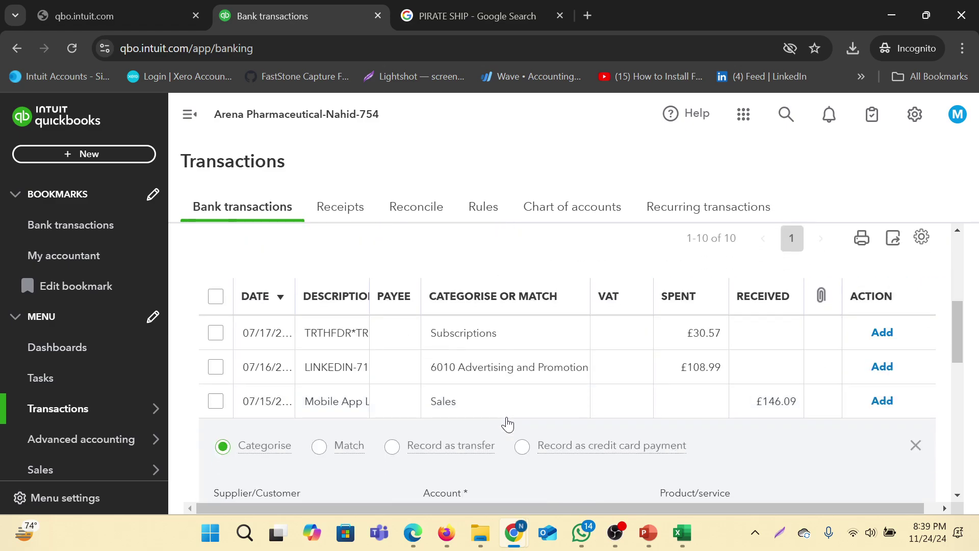
scroll(506, 418, down, 5)
scroll(504, 411, up, 6)
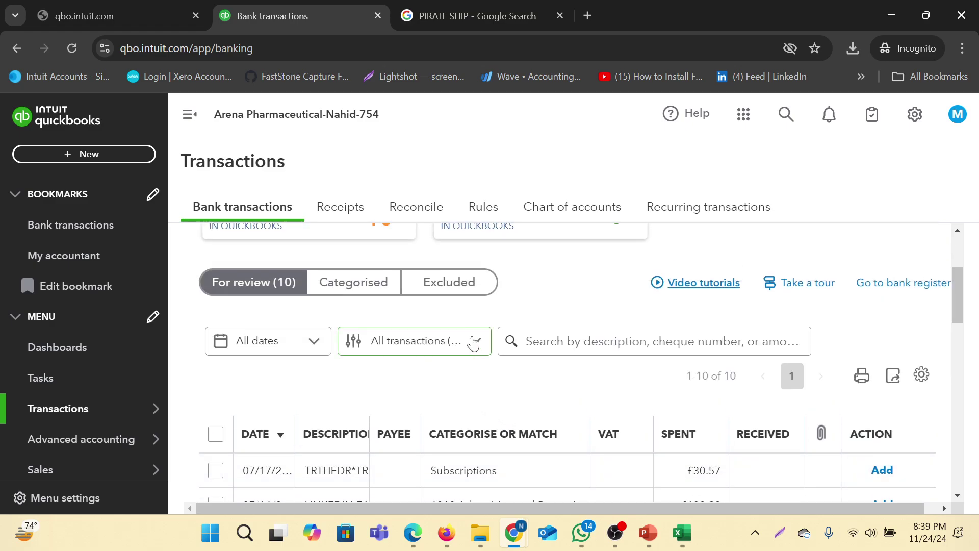
Filter the transactions awaiting review to Money in and look over the expanded Mobile App entry
click(473, 342)
click(378, 407)
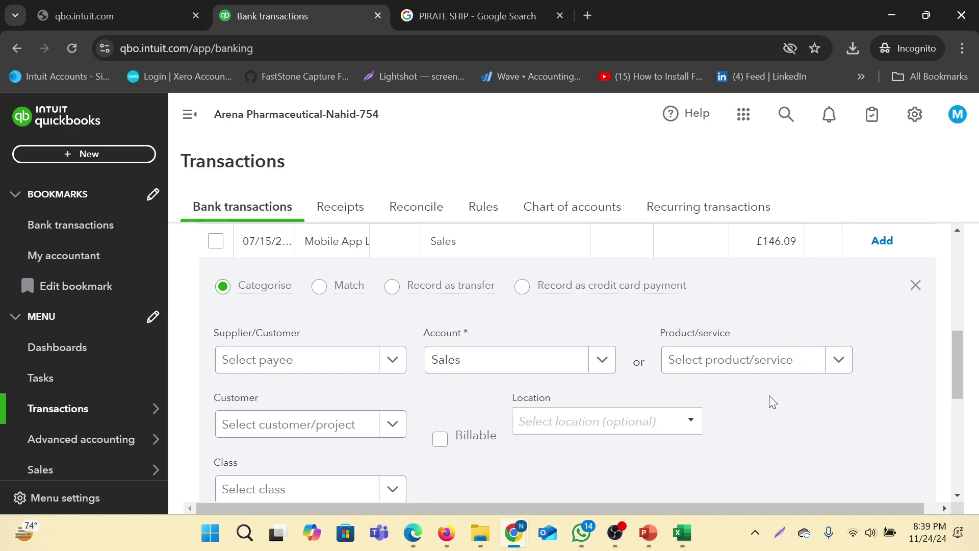
scroll(860, 308, up, 5)
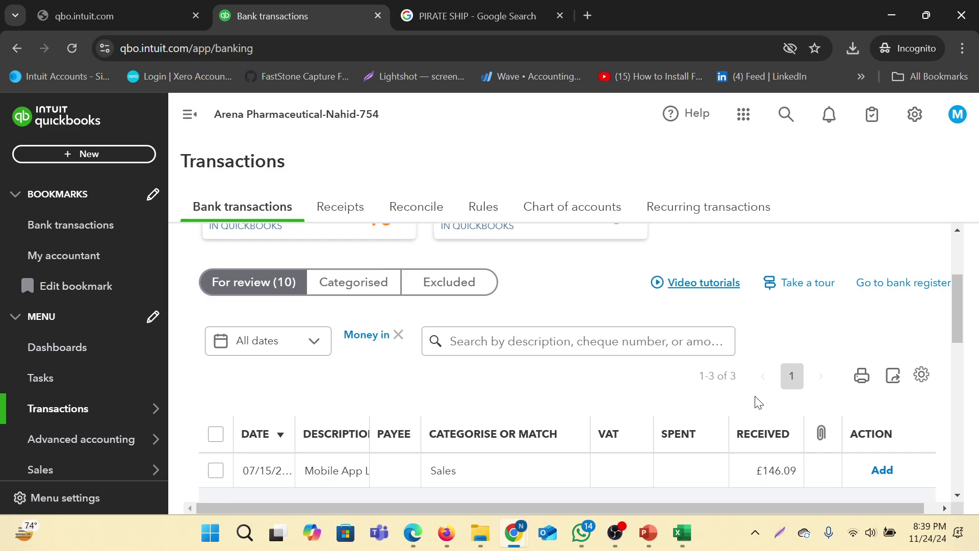
scroll(757, 398, down, 2)
scroll(837, 396, down, 5)
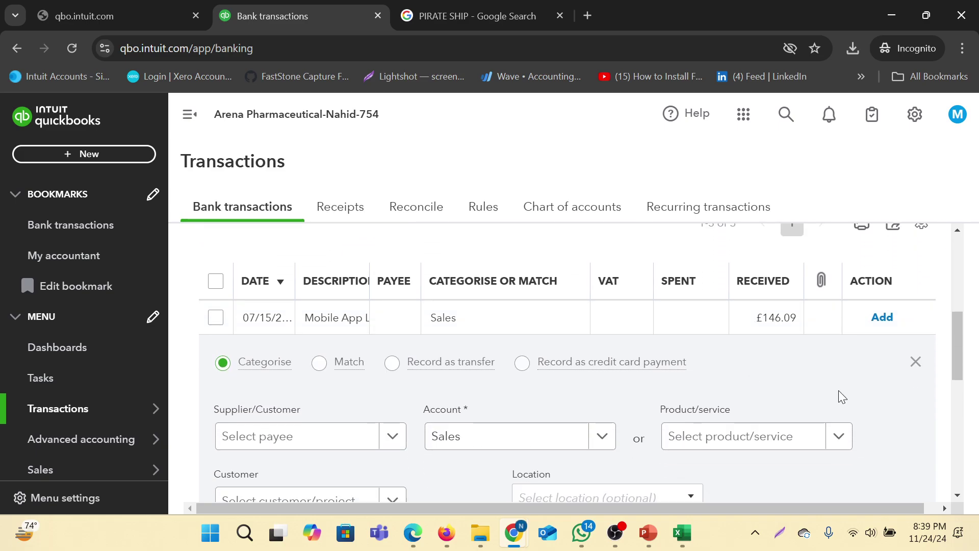
scroll(840, 396, up, 3)
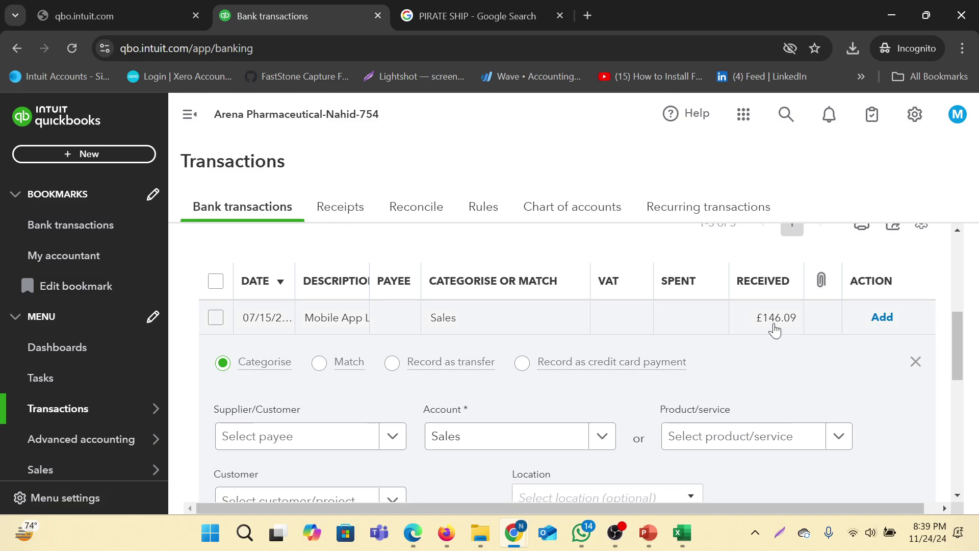
Widen the Description column slightly and examine the memo of the 07/15/2022 Mobile App transaction
drag(365, 267, 372, 267)
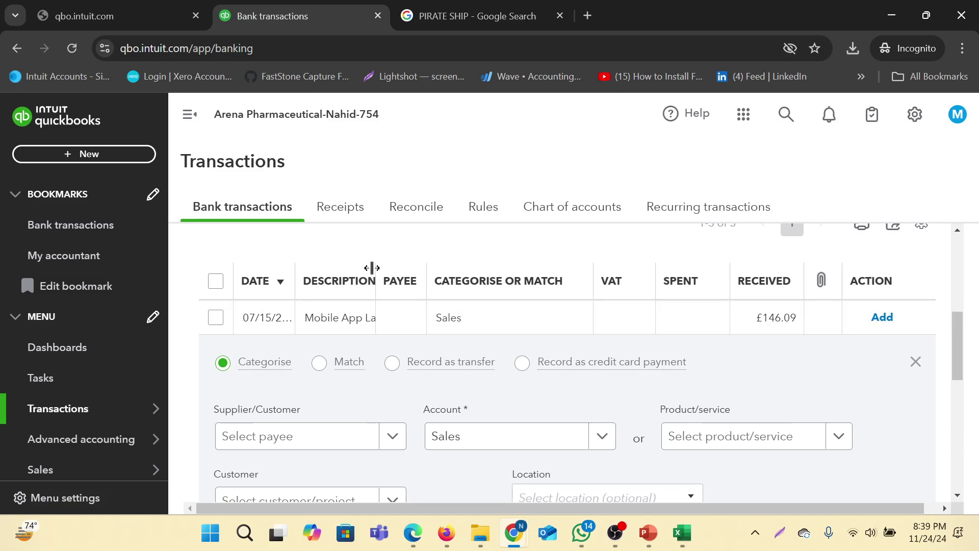
scroll(367, 405, down, 5)
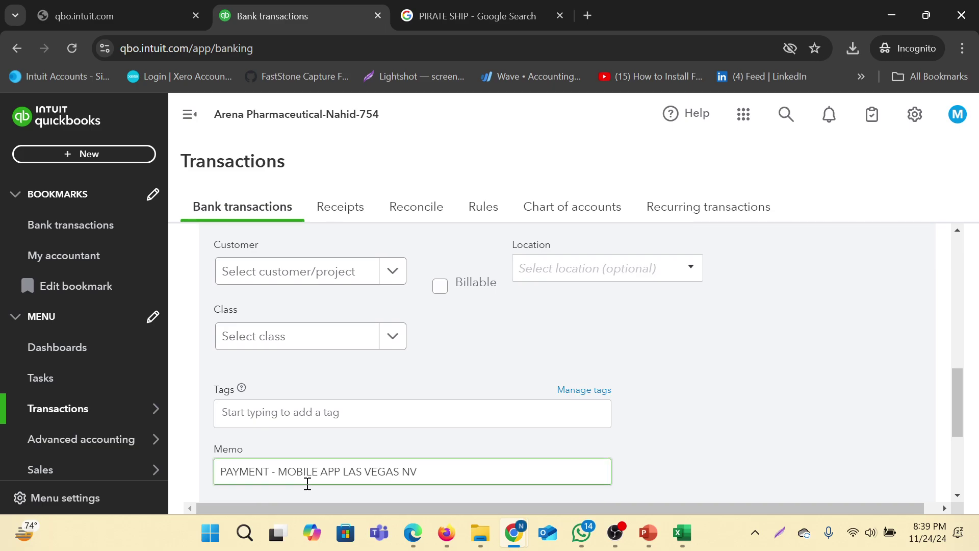
drag(419, 472, 294, 472)
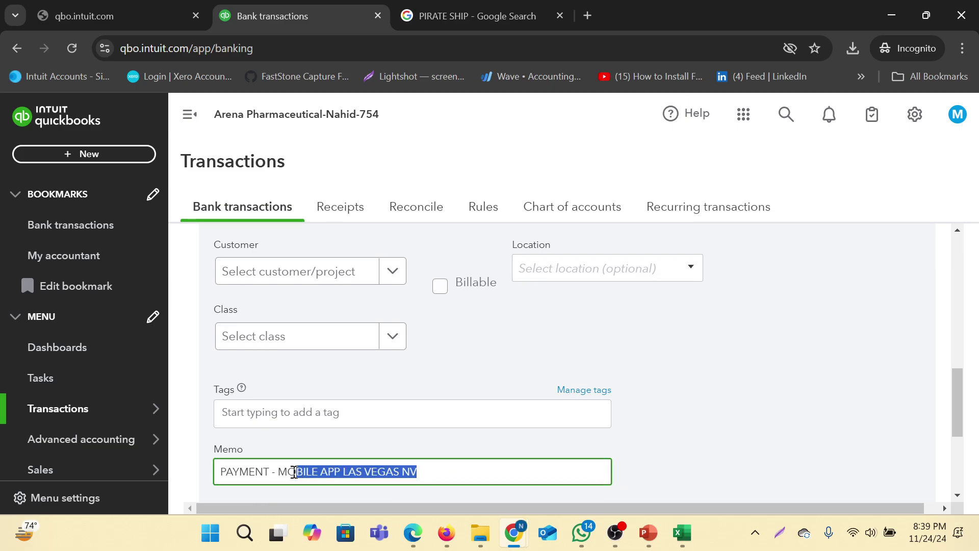
click(511, 471)
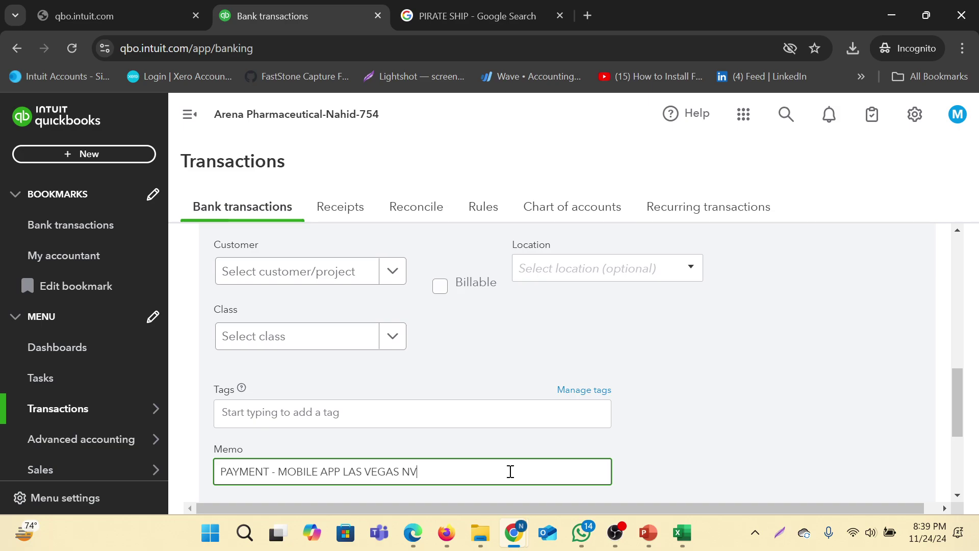
scroll(512, 468, up, 5)
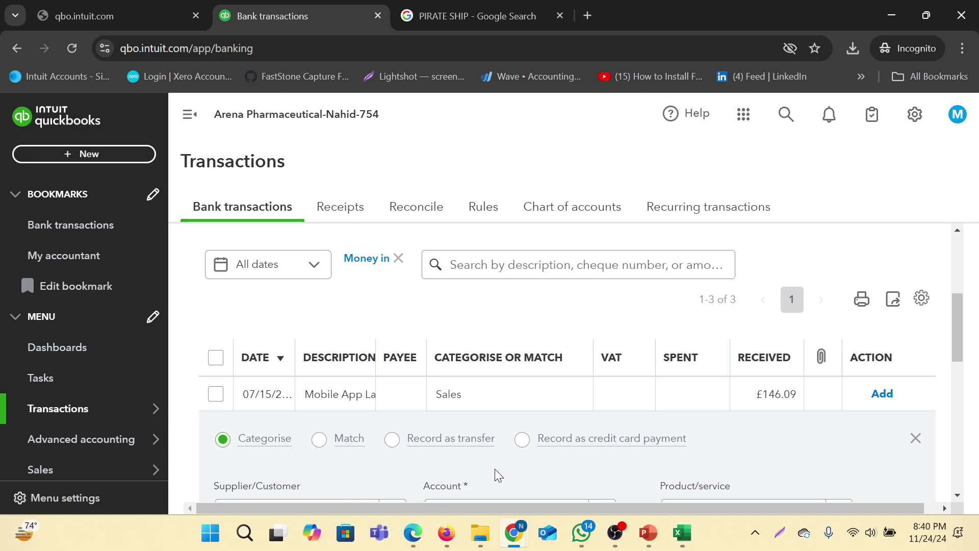
Switch to File Explorer and look through the Creditone-Credit Card, Credit Card Statement and Arena Pharmaceticals folders for the example image
mouse_move(480, 533)
click(467, 487)
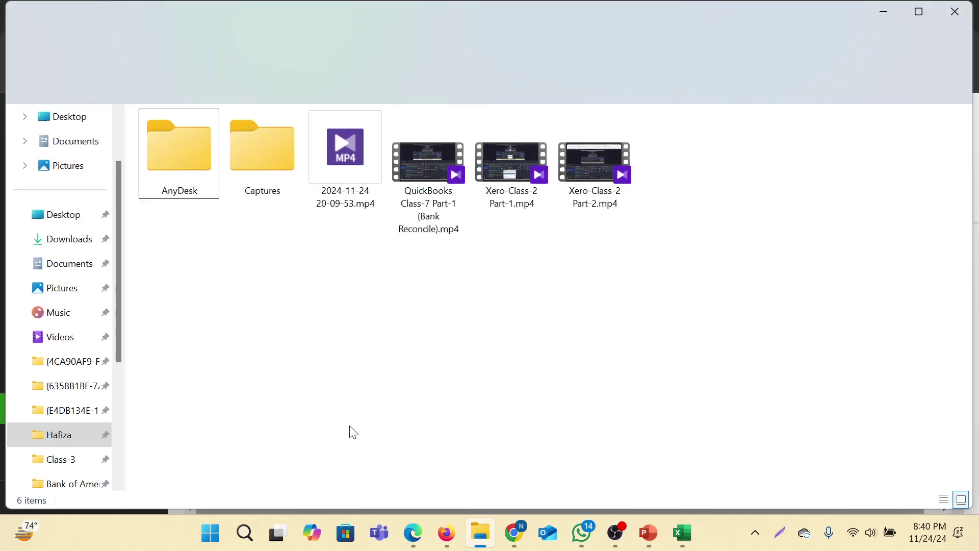
scroll(71, 306, down, 4)
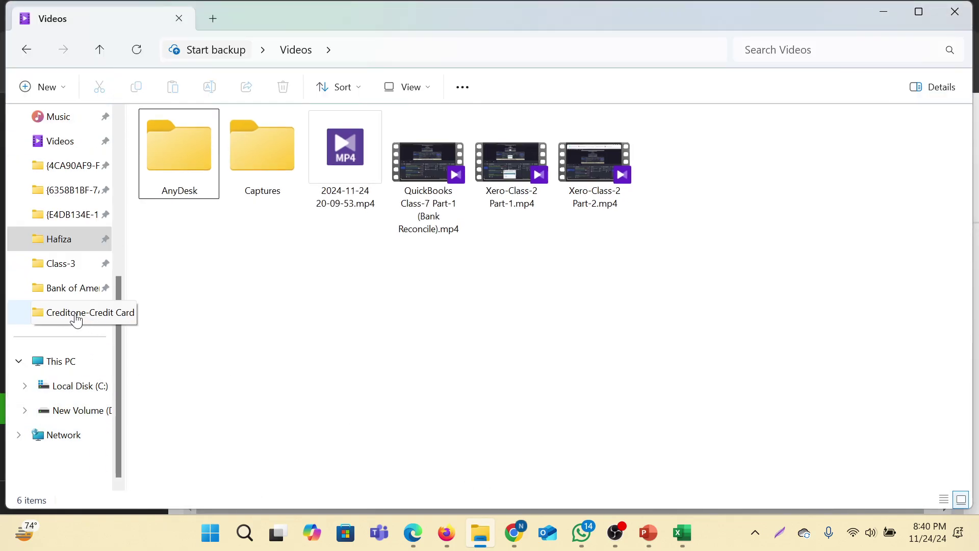
click(77, 318)
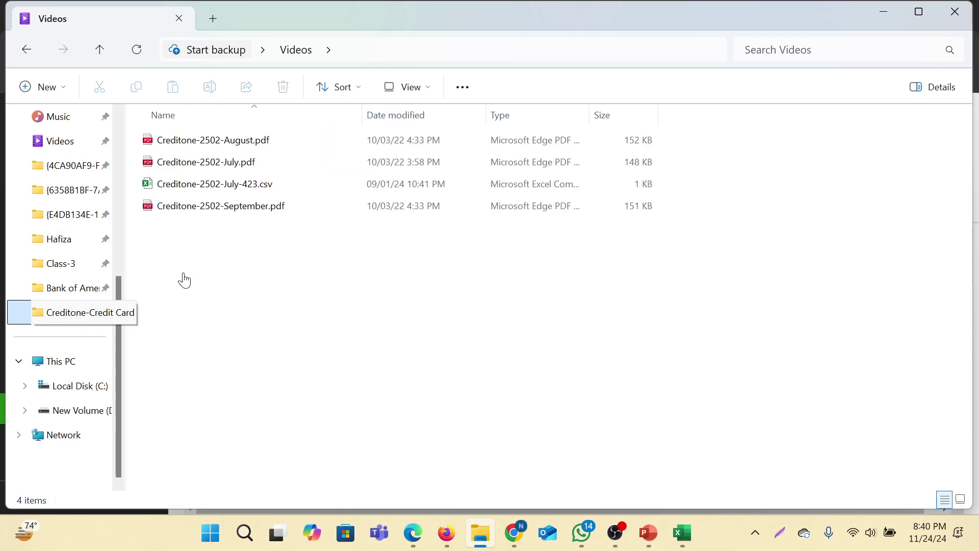
click(96, 53)
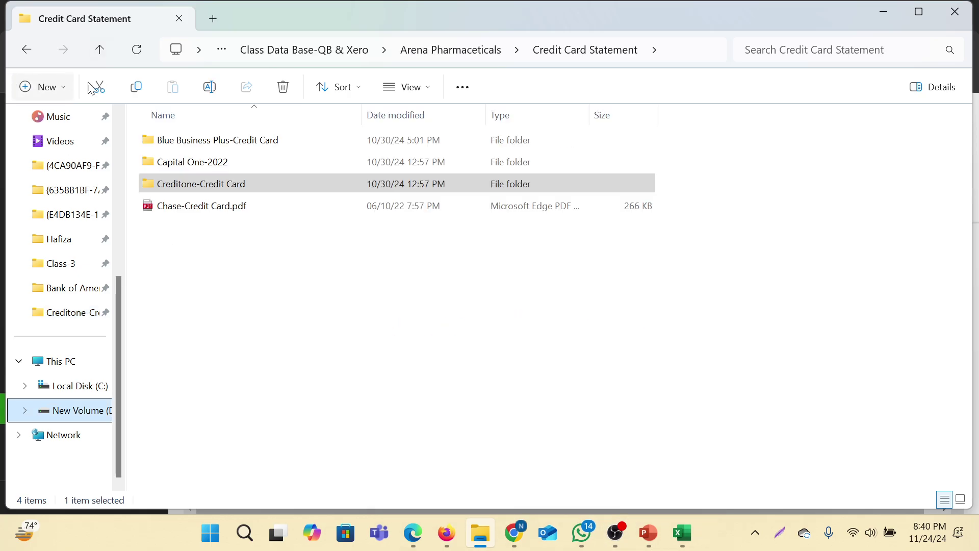
click(101, 47)
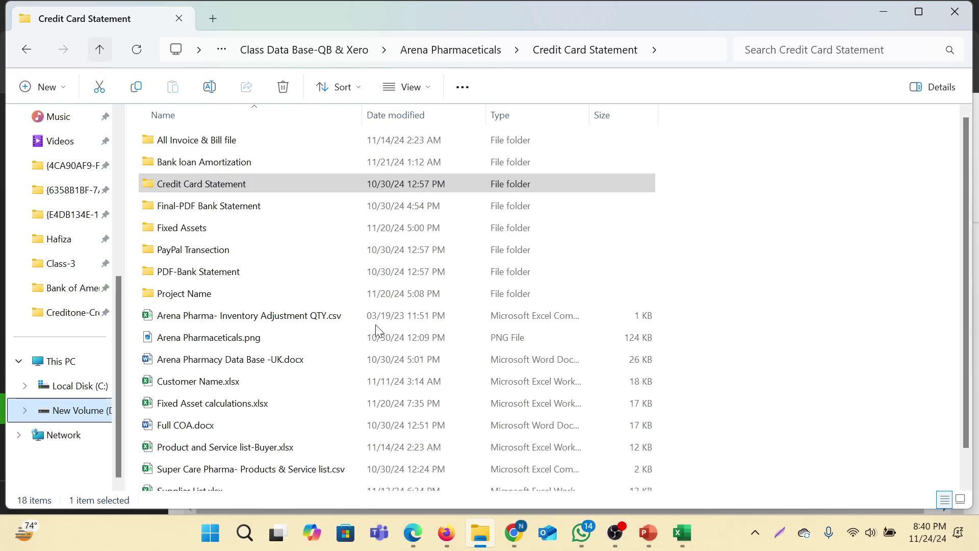
scroll(350, 372, down, 1)
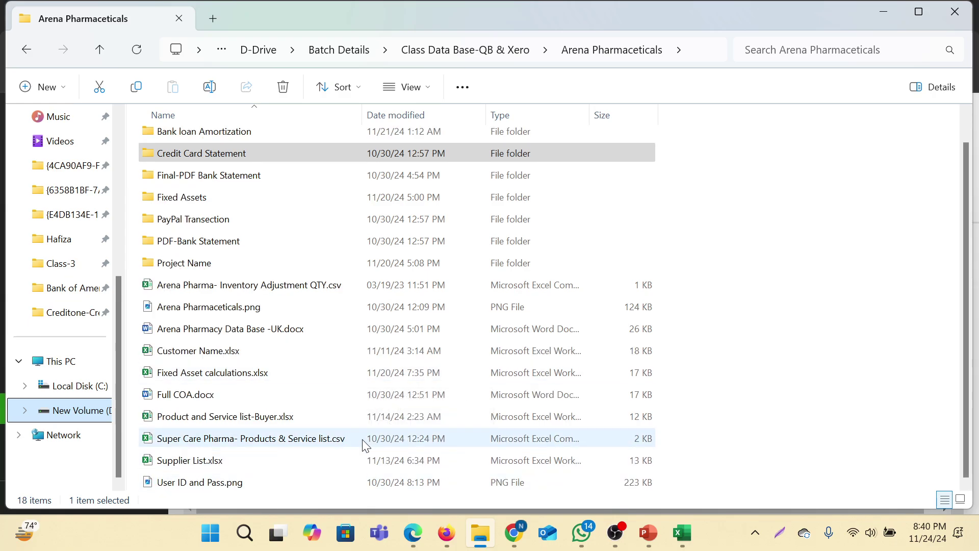
scroll(333, 391, up, 1)
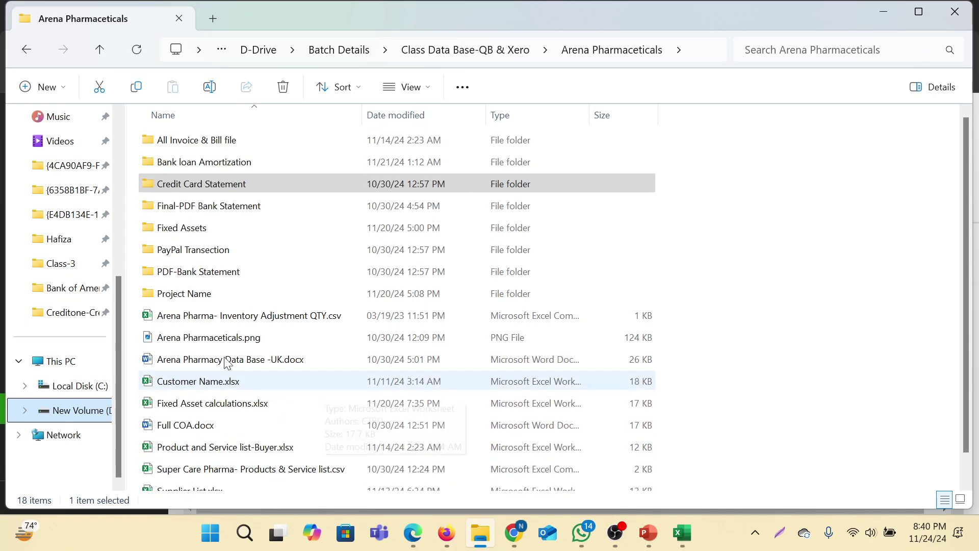
Open Paired to Another Transactions.png from the QB-Super Care Pharmacy folder and enlarge the highlighted paired transactions
click(99, 49)
scroll(236, 326, down, 1)
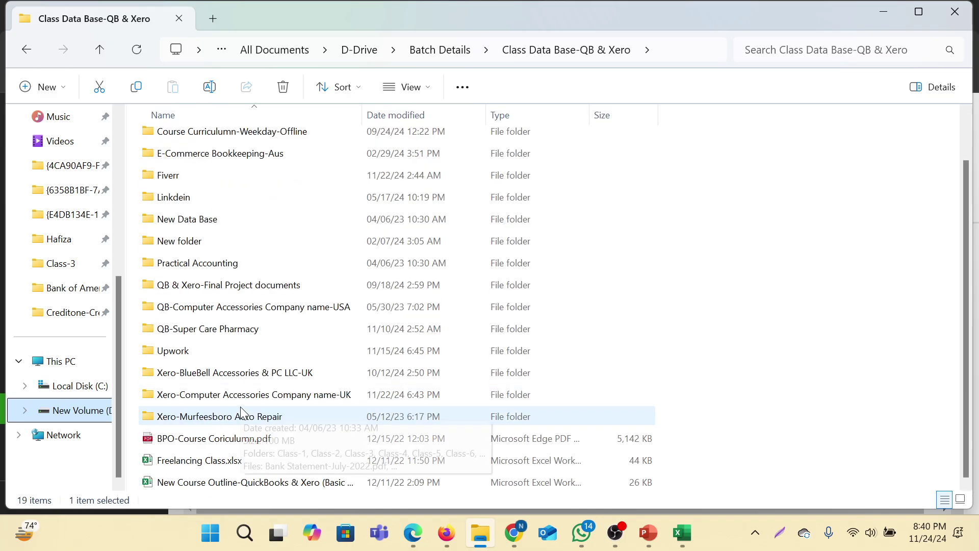
double_click(236, 328)
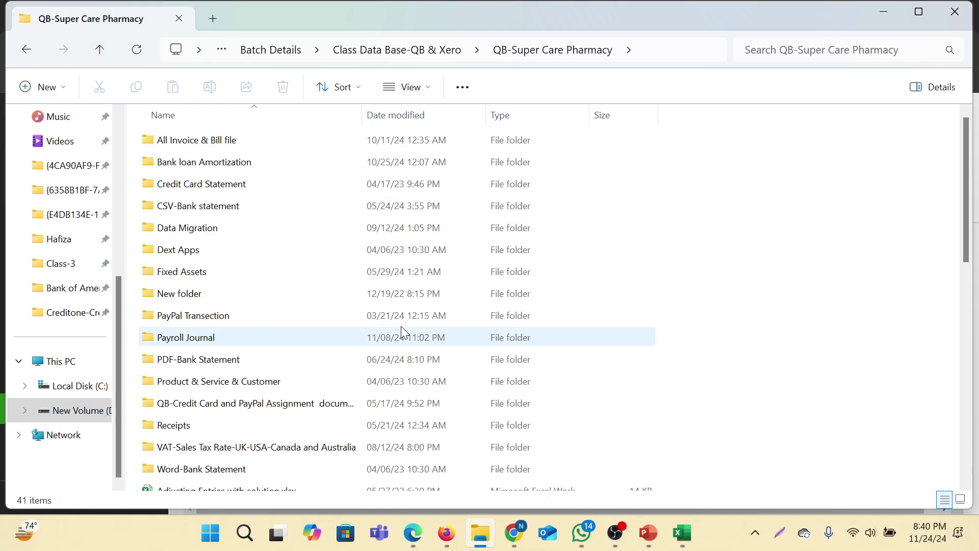
scroll(261, 338, down, 1)
scroll(261, 337, down, 6)
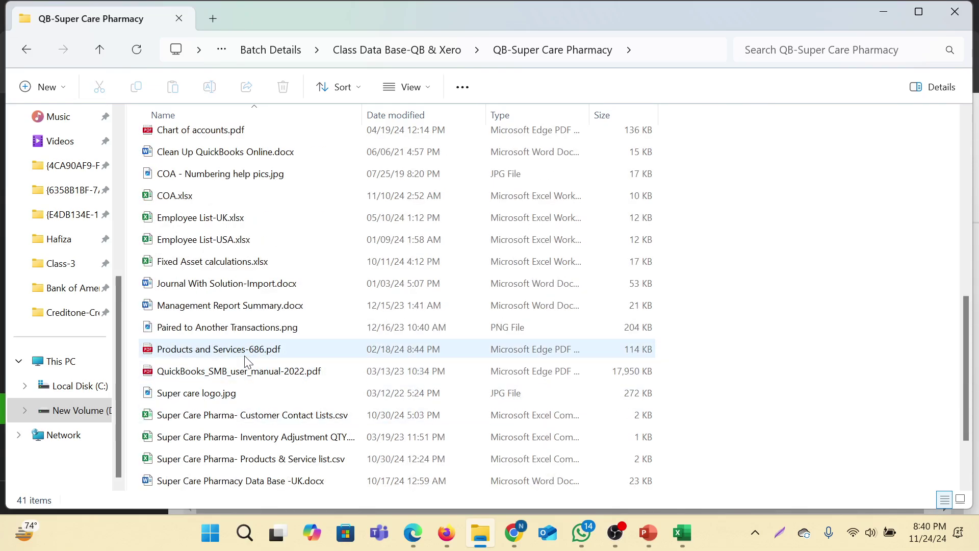
scroll(246, 359, down, 1)
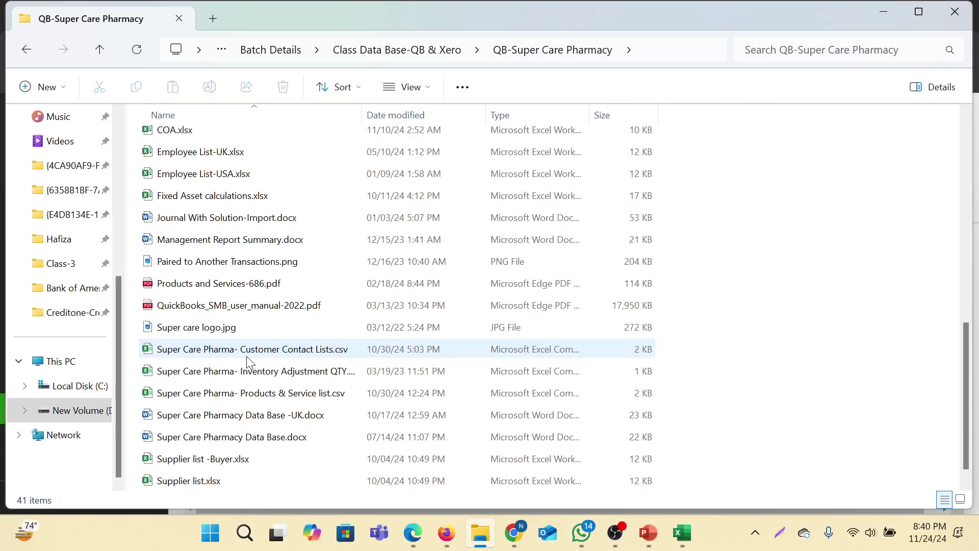
click(207, 263)
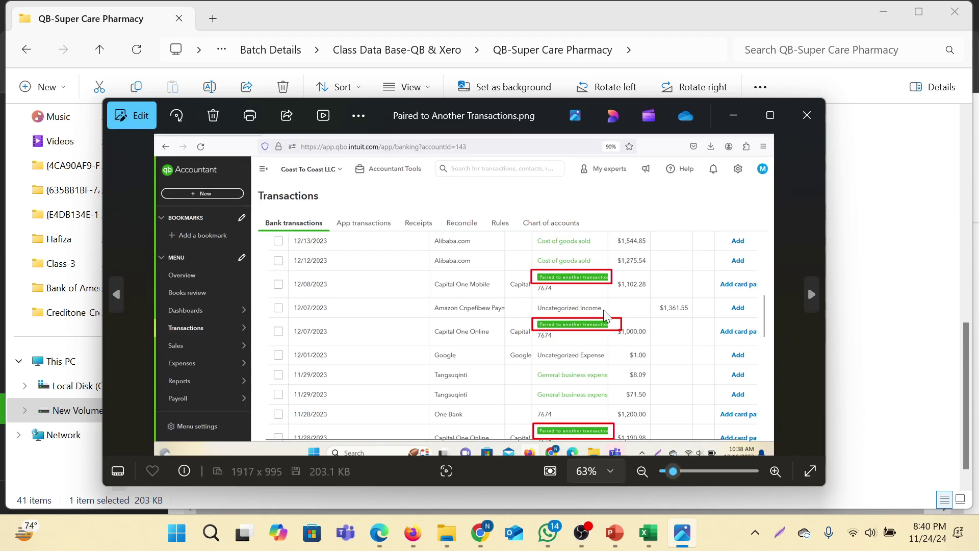
scroll(604, 310, up, 5)
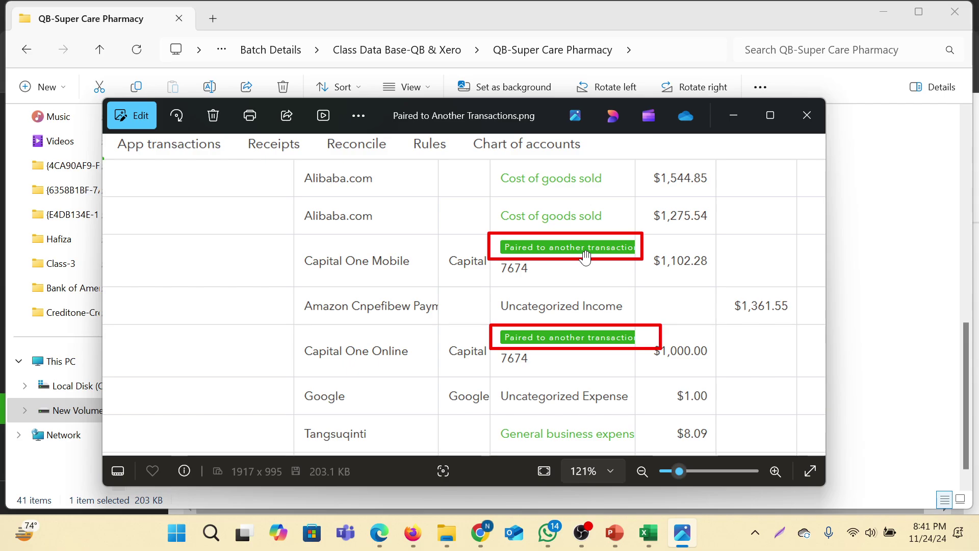
Put the example image away, return to QuickBooks Online and review the expanded Mobile App transaction's categorisation fields
click(733, 119)
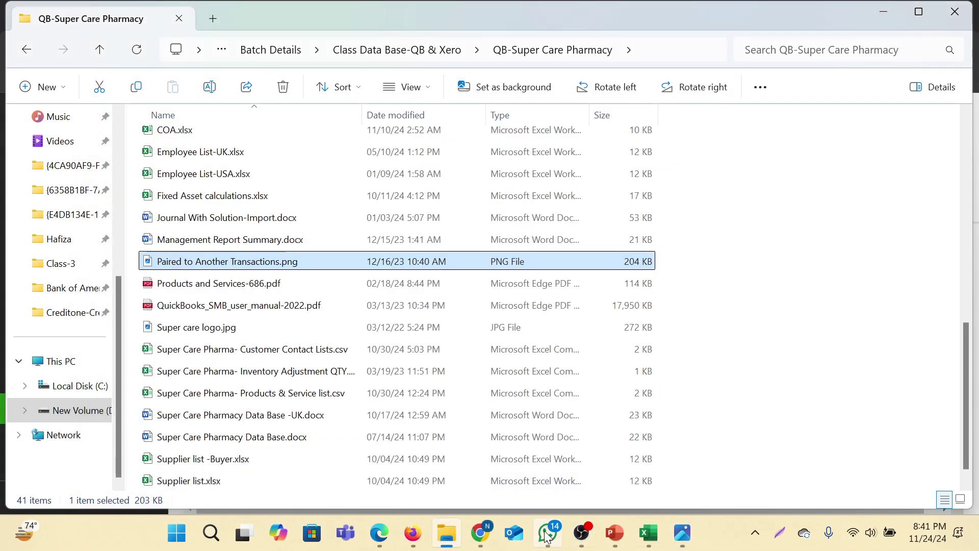
click(680, 459)
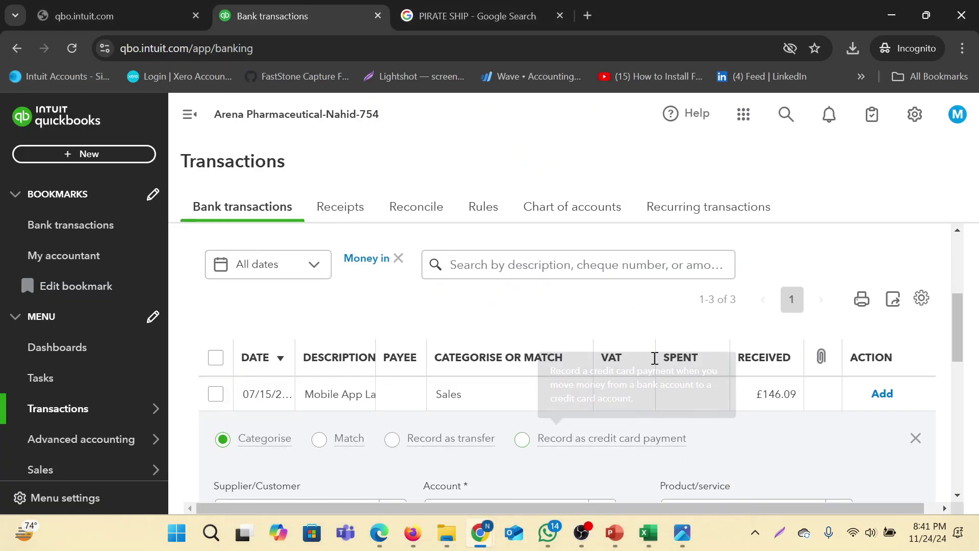
scroll(655, 358, down, 3)
scroll(690, 360, up, 1)
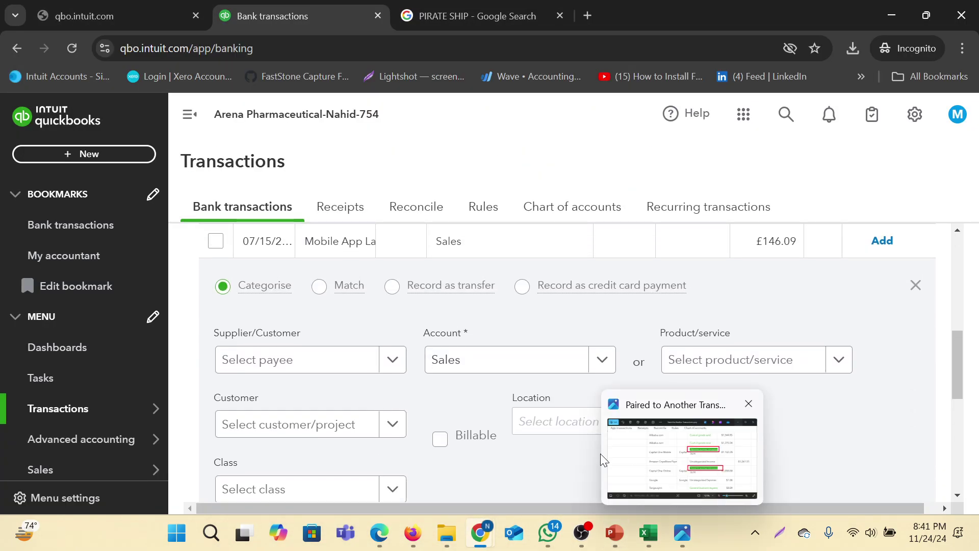
scroll(648, 314, up, 1)
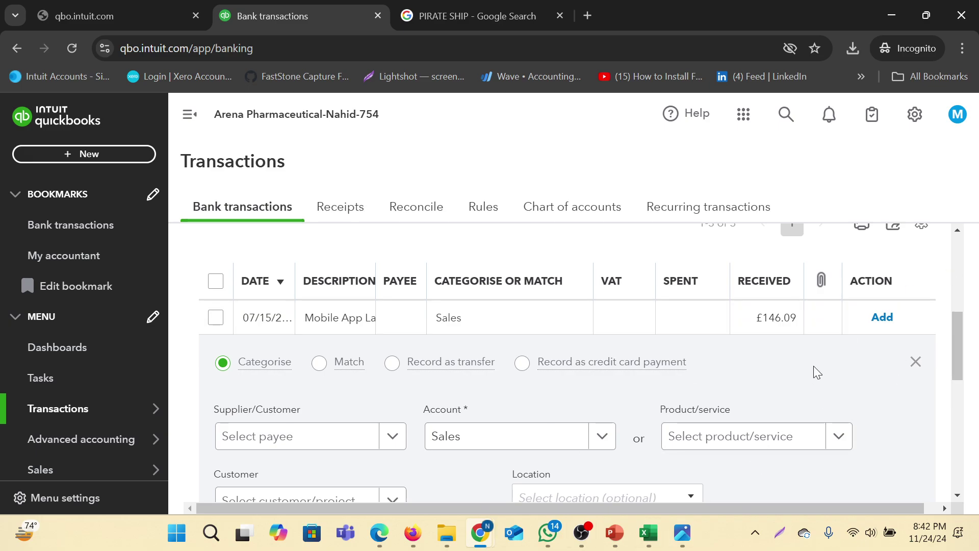
scroll(816, 372, up, 2)
scroll(791, 376, down, 2)
Record the 07/15/2022 Mobile App transaction as a transfer from 1001 Wells Fargo-Checking-1555 and add it
click(395, 371)
scroll(551, 372, down, 2)
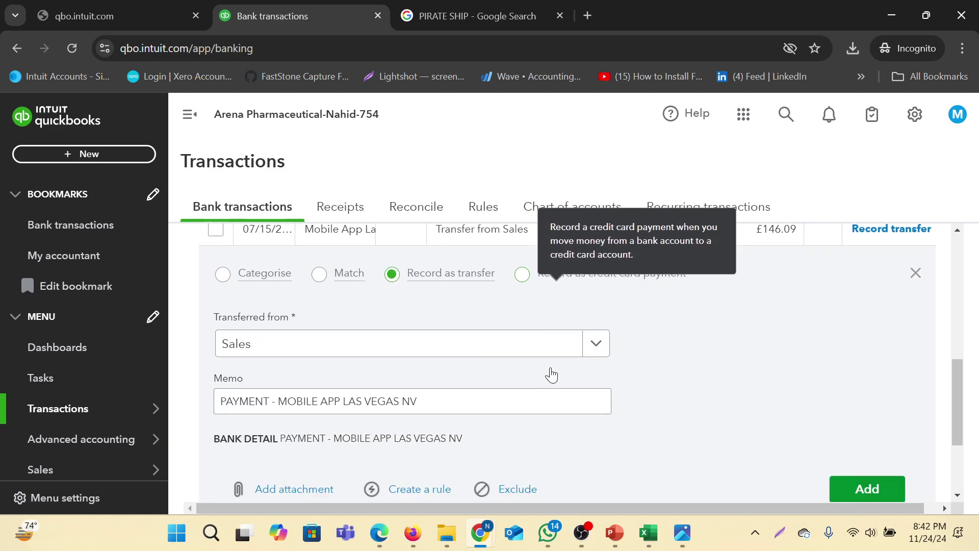
scroll(552, 375, down, 1)
click(596, 280)
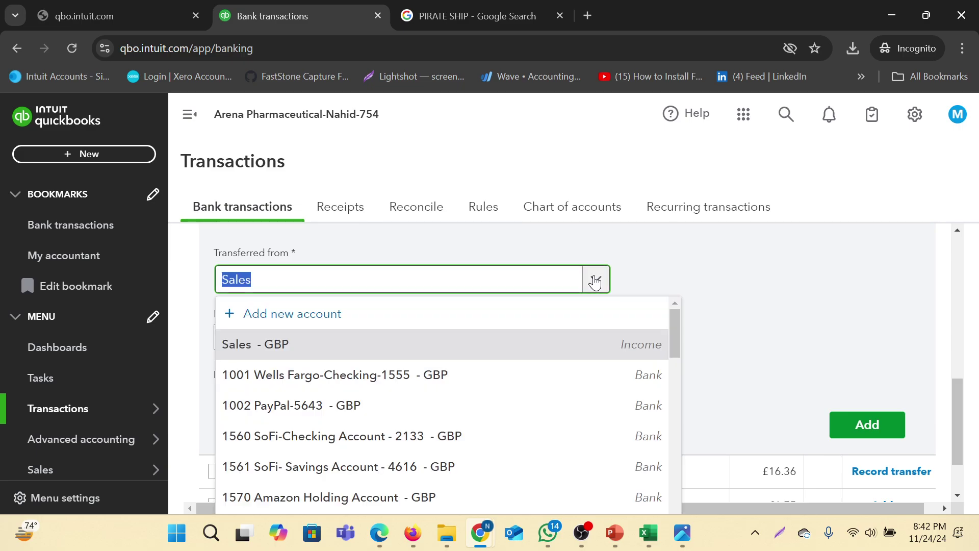
click(338, 376)
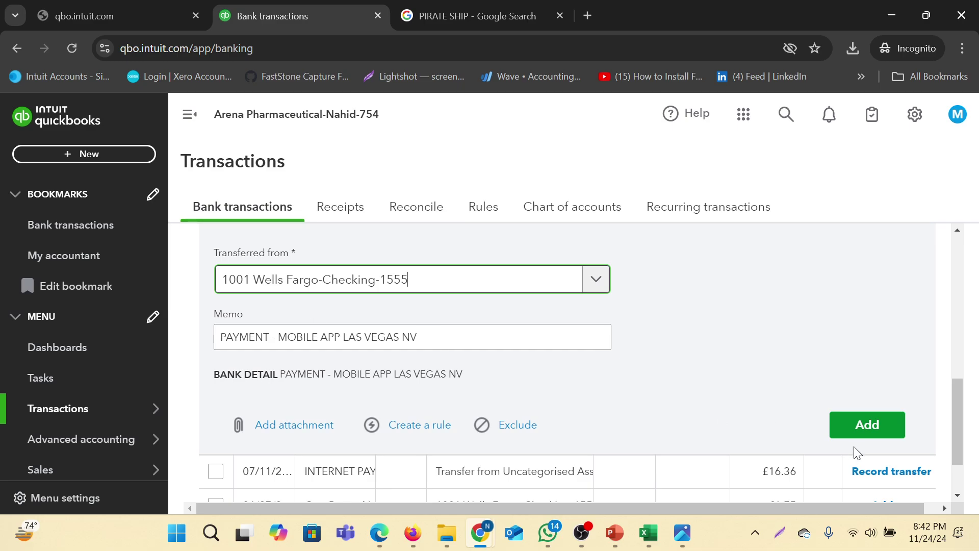
click(868, 424)
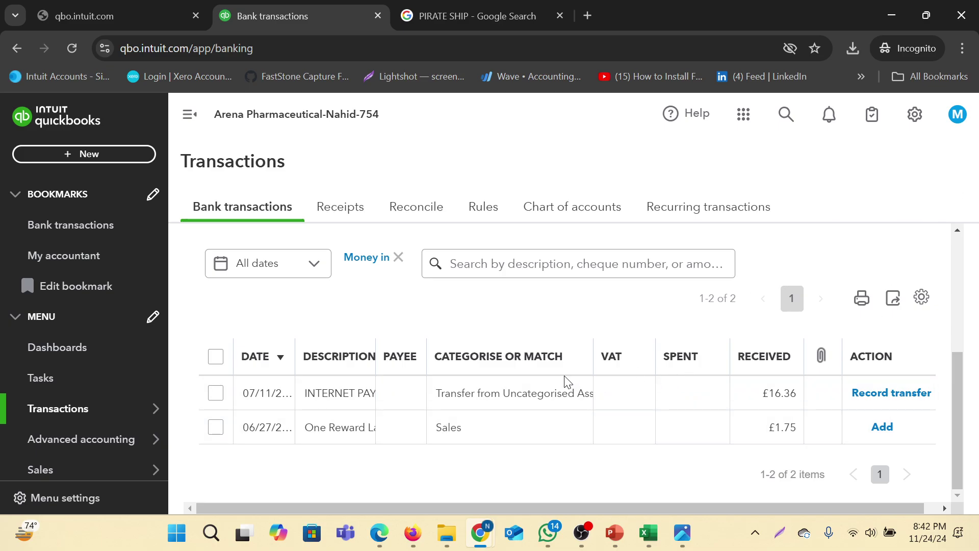
Set the transfer source of the 07/11 INTERNET PAYMENT transaction to 1001 Wells Fargo-Checking-1555 and add the transfer
click(464, 405)
scroll(516, 398, down, 1)
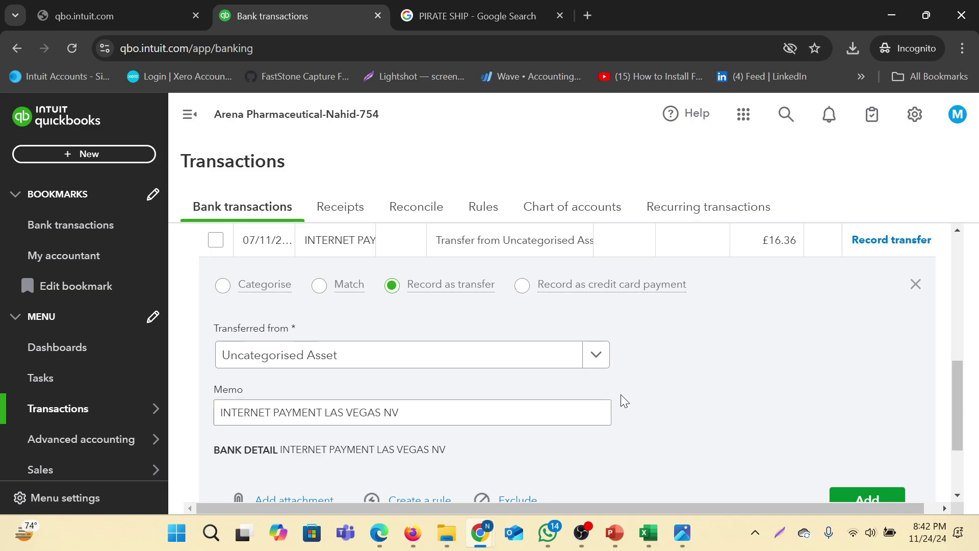
scroll(612, 401, up, 2)
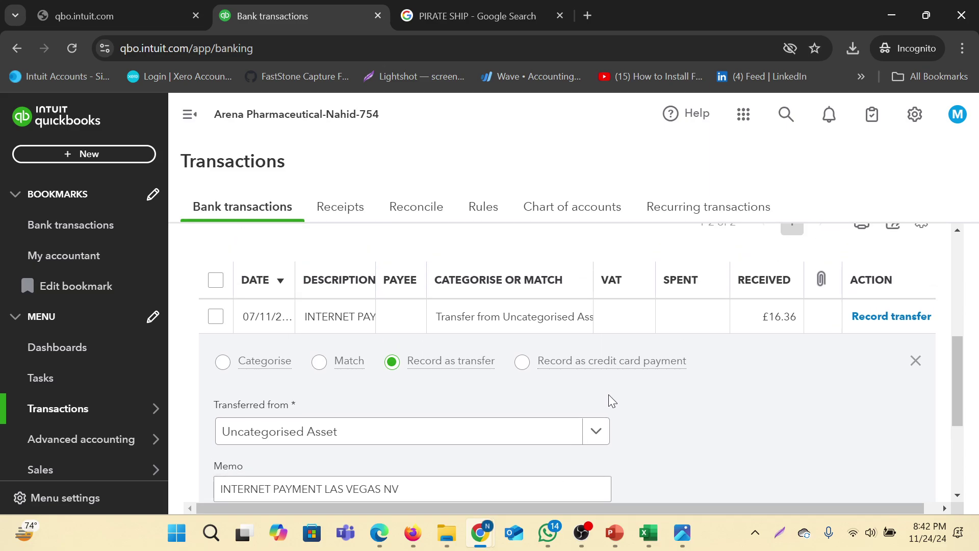
click(591, 439)
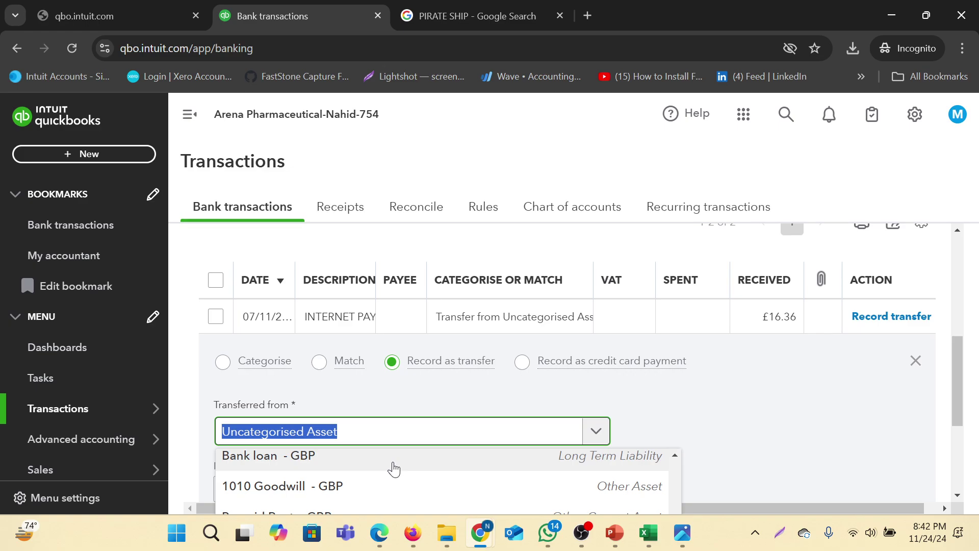
text(well)
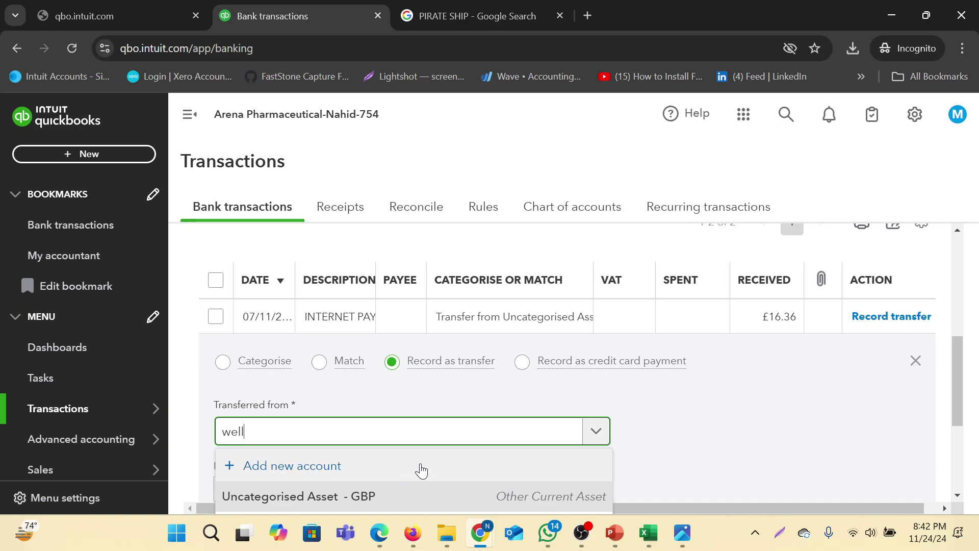
scroll(732, 376, down, 3)
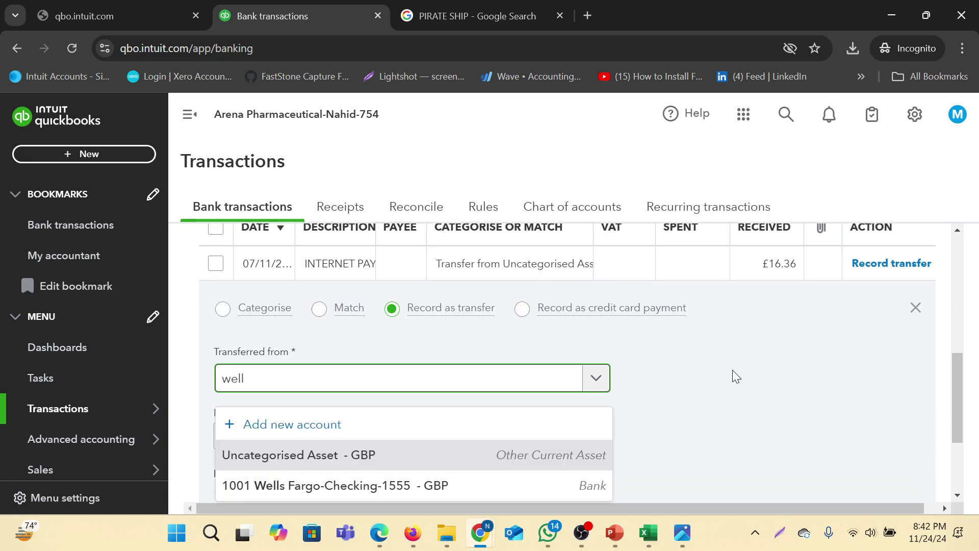
click(309, 374)
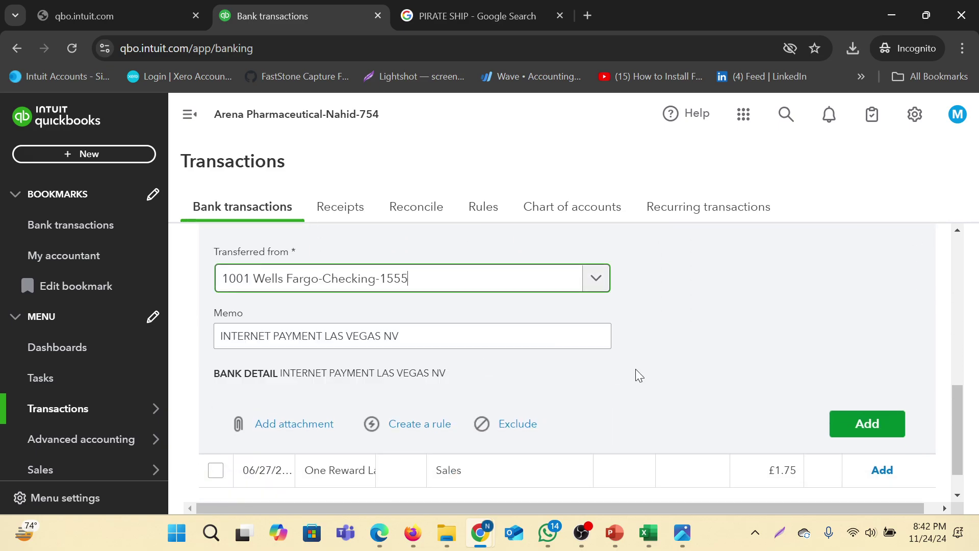
click(867, 423)
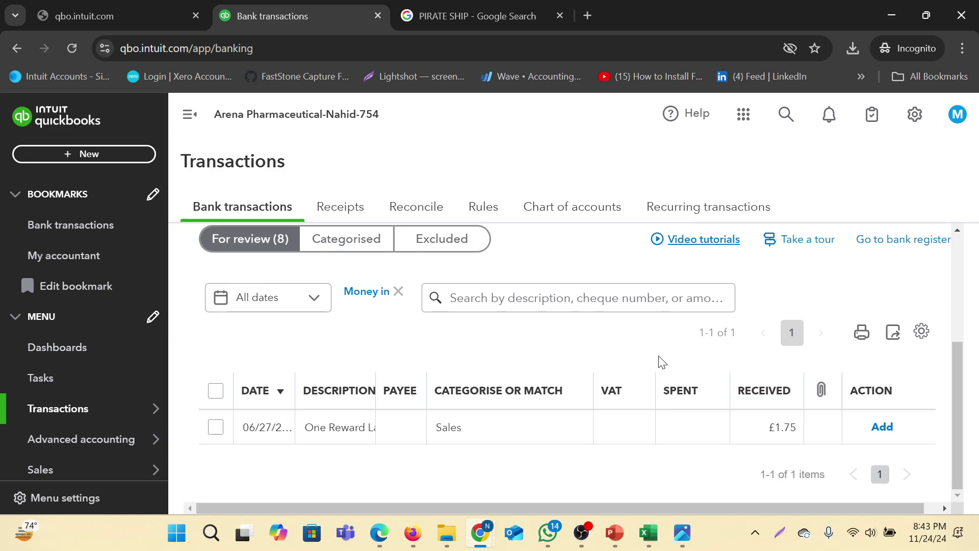
Set the account of the 06/27 One Reward transaction to 4010 Other Income and check its memo and bank detail
click(564, 419)
scroll(566, 408, down, 4)
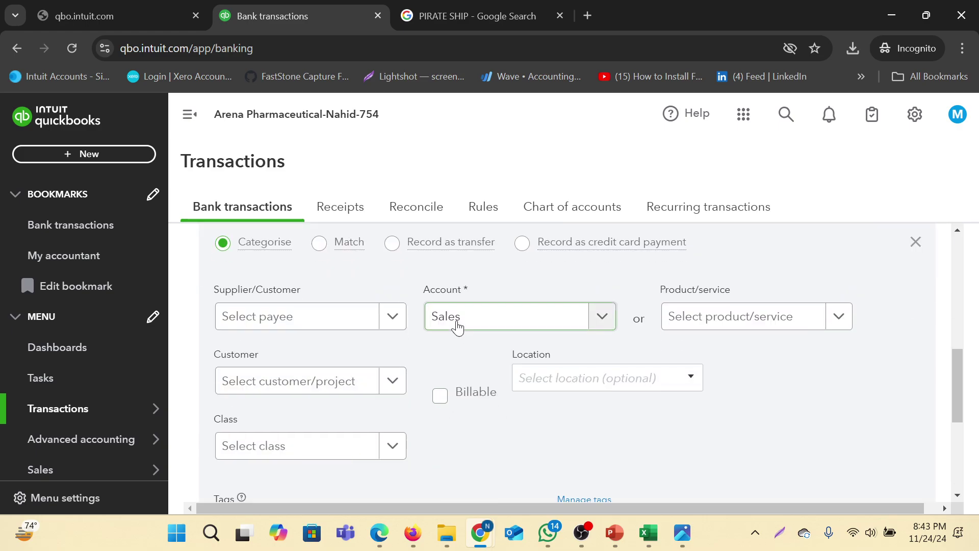
click(600, 316)
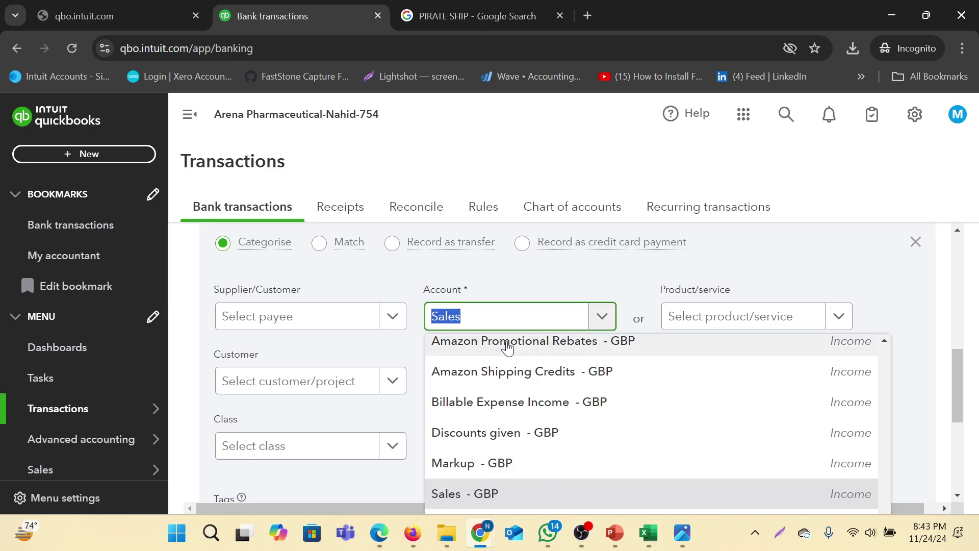
text(other)
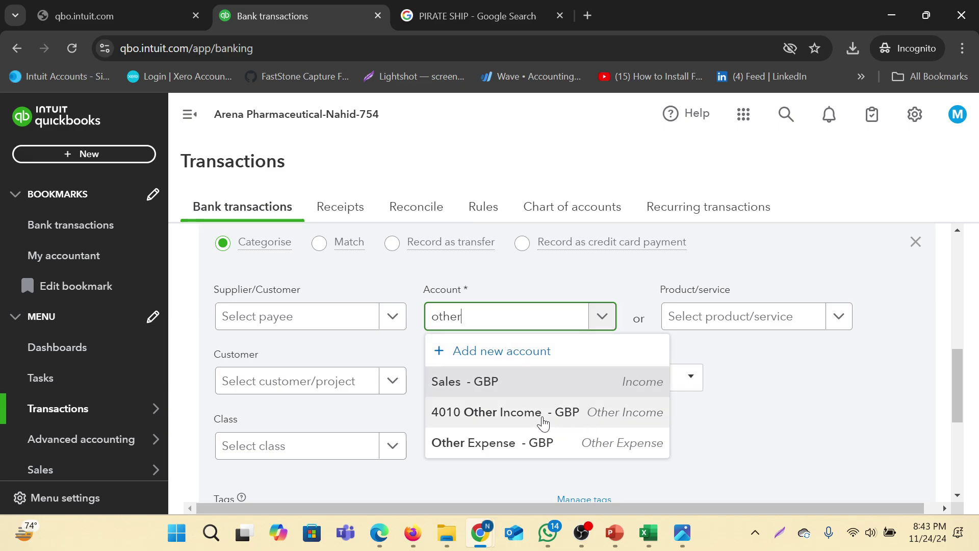
click(583, 412)
scroll(620, 407, down, 3)
scroll(620, 406, down, 2)
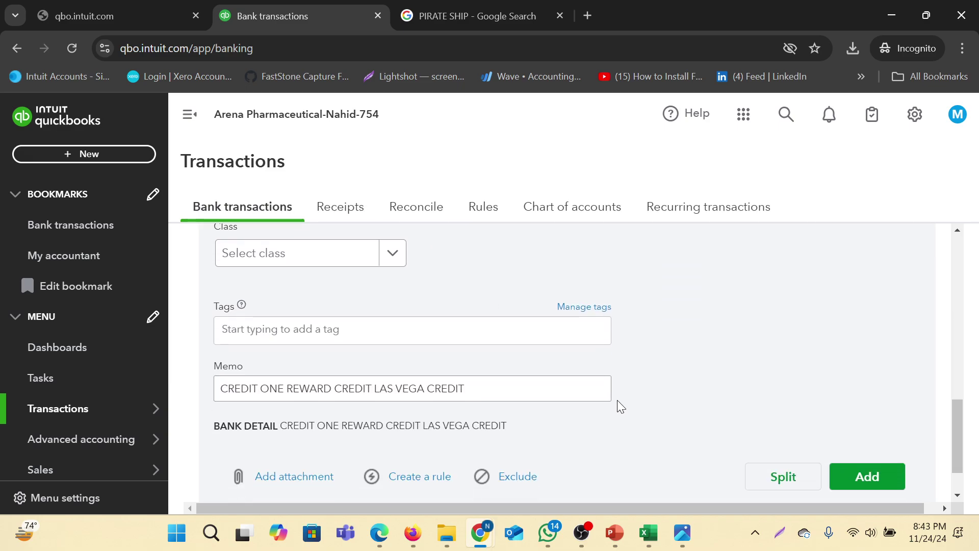
scroll(620, 406, up, 1)
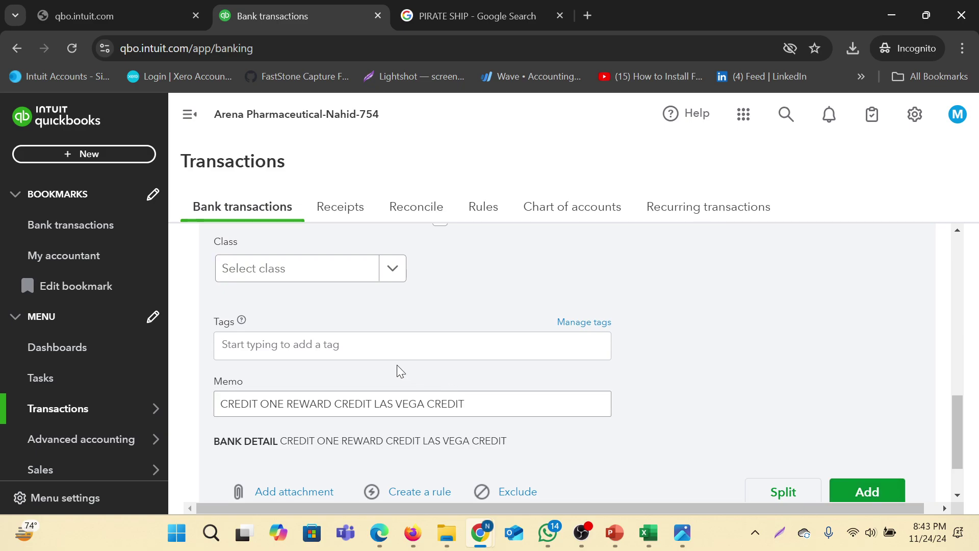
scroll(459, 370, up, 3)
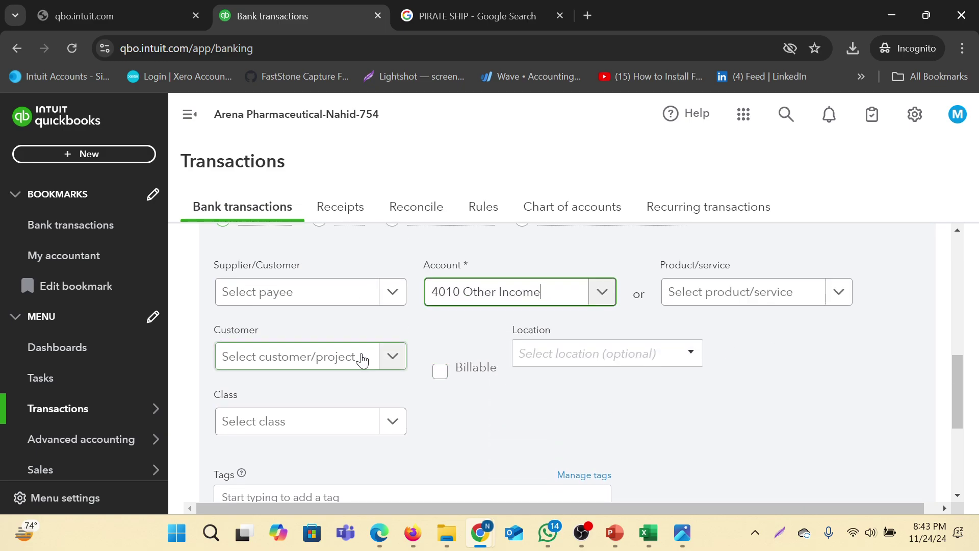
scroll(442, 423, down, 5)
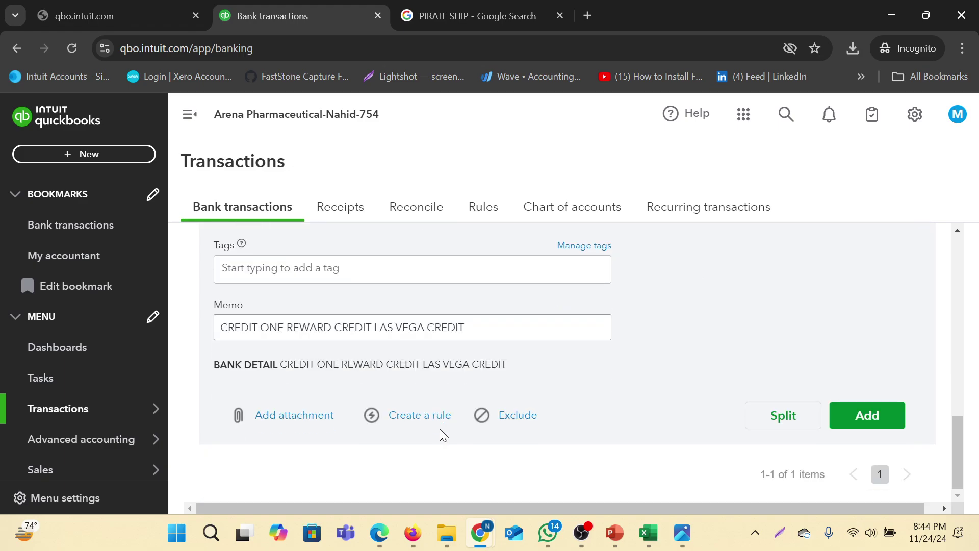
Try to add the 06/27 One Reward transaction categorised under 4010 Other Income
scroll(699, 393, up, 5)
scroll(701, 399, up, 3)
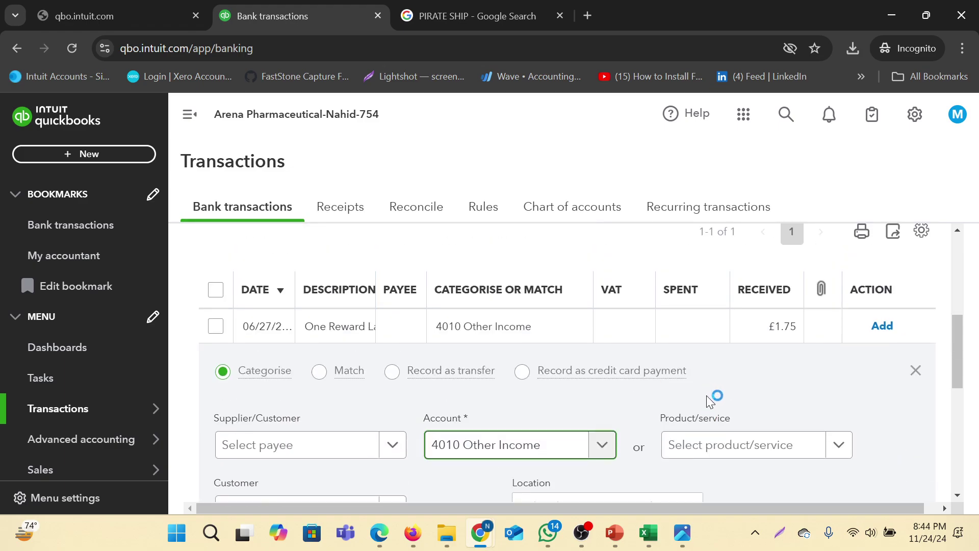
scroll(706, 397, down, 3)
scroll(827, 397, down, 4)
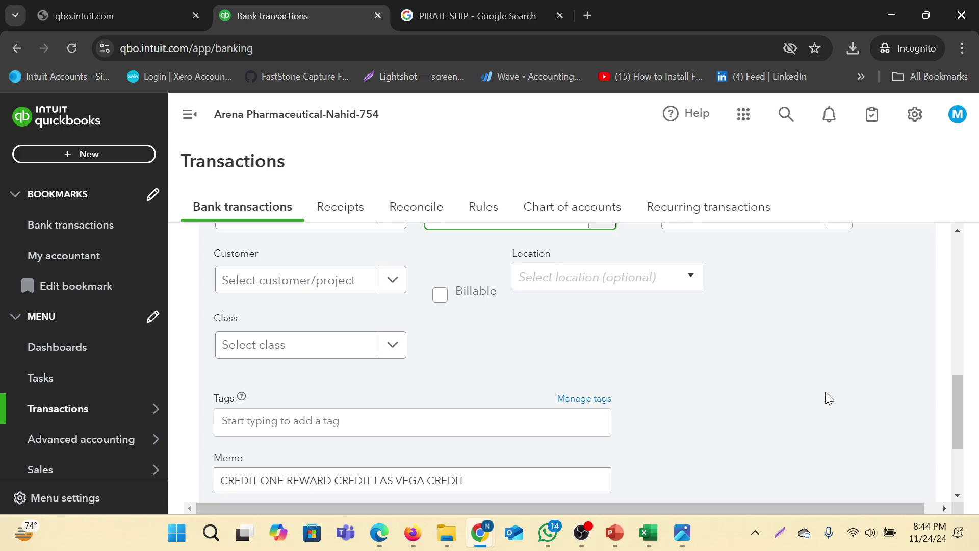
click(862, 414)
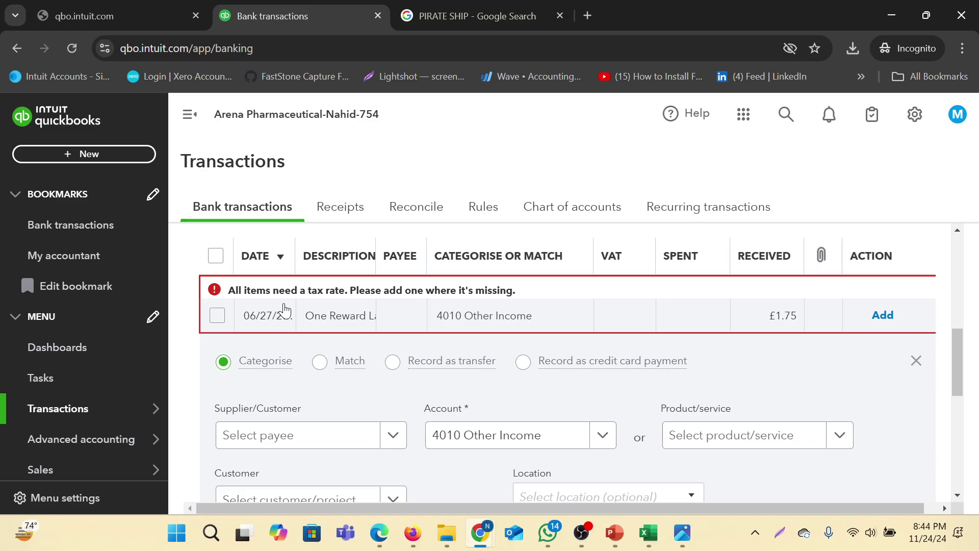
Reload the bank transactions page and set the 06/27 One Reward transaction's account to 4010 Other Income
click(65, 45)
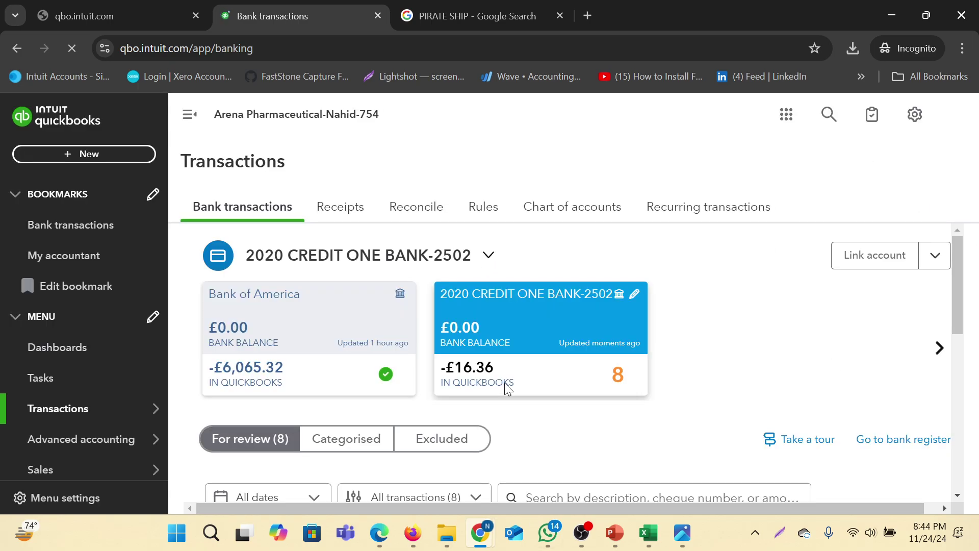
scroll(509, 388, down, 8)
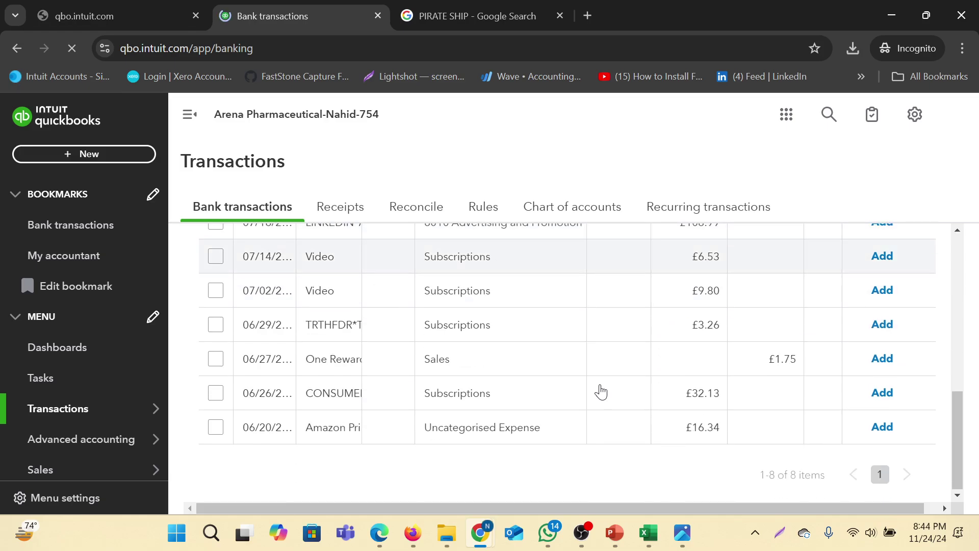
click(454, 366)
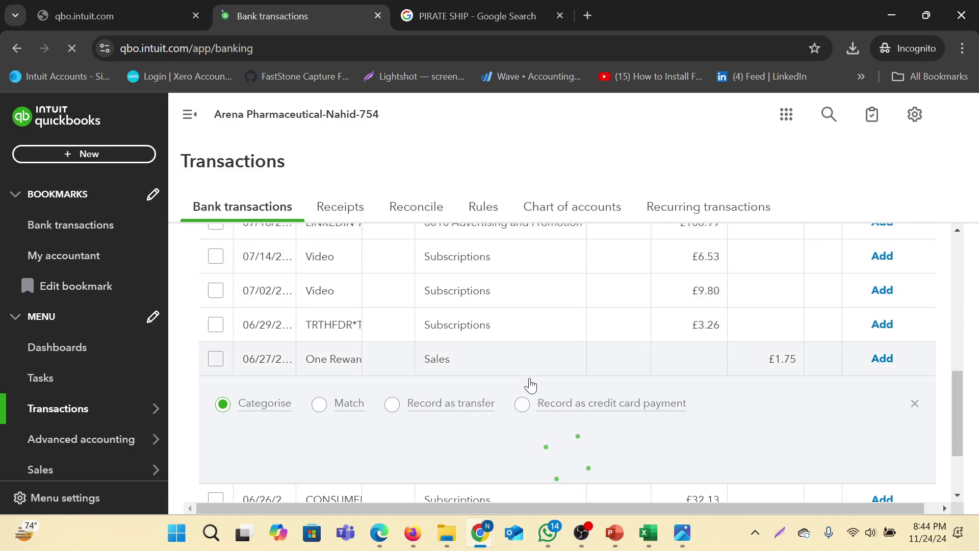
scroll(610, 368, down, 2)
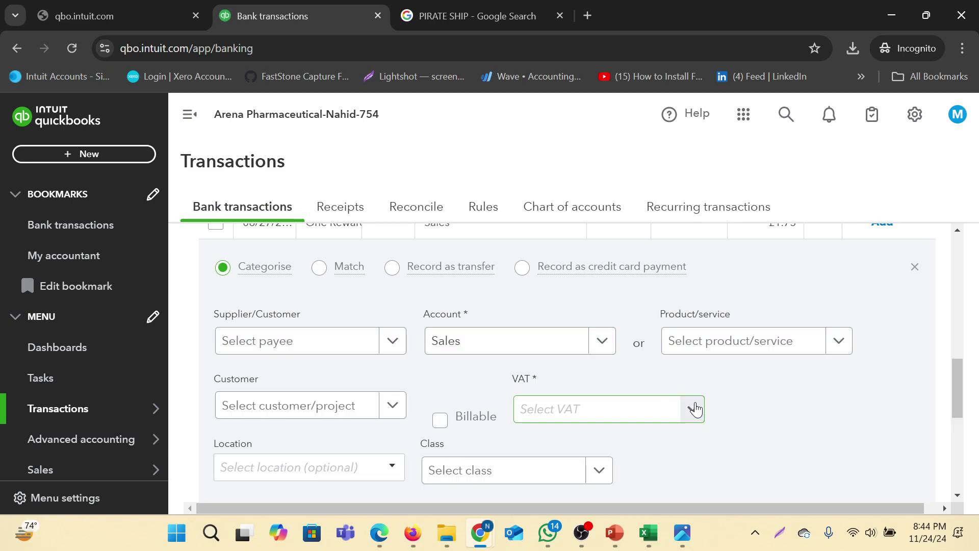
click(604, 344)
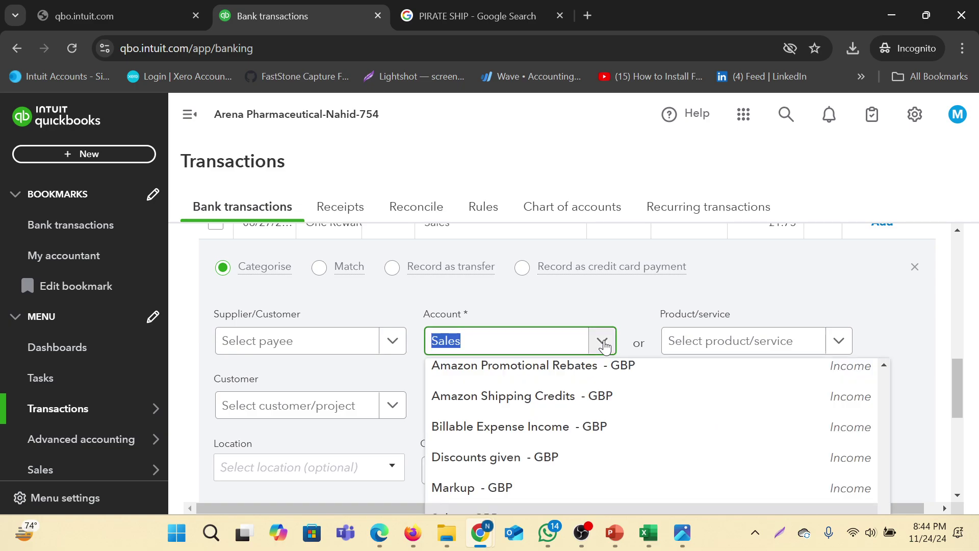
text(other)
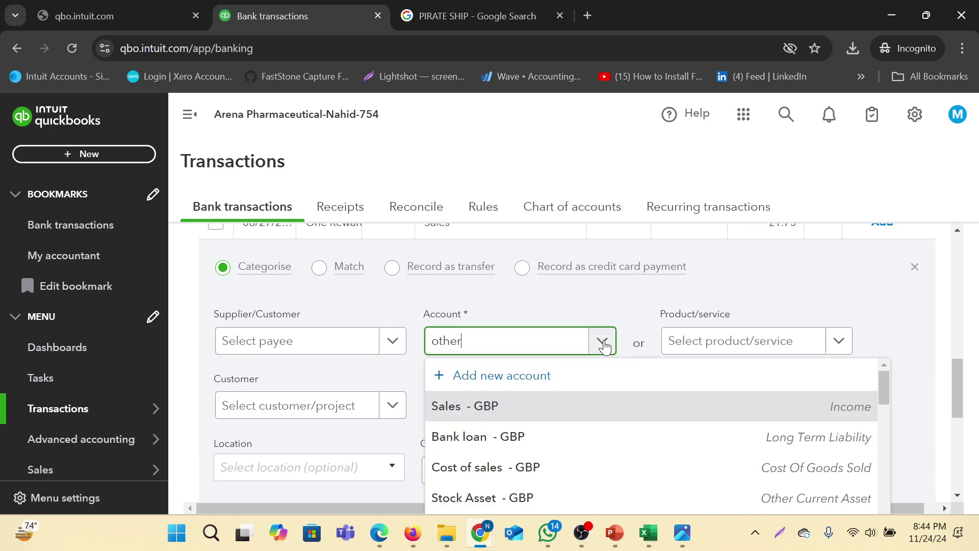
click(534, 436)
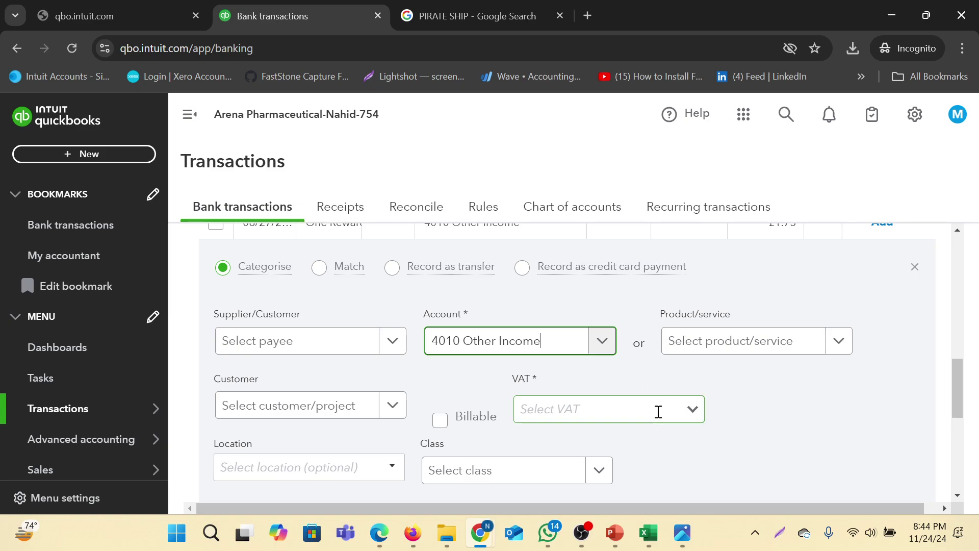
Set the One Reward transaction's VAT to No VAT (0%) and add it
click(691, 408)
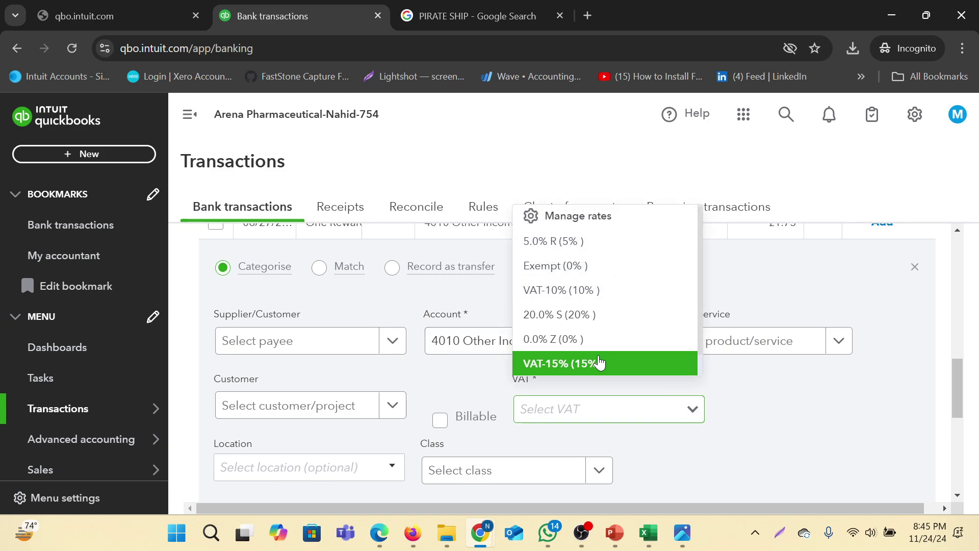
scroll(599, 362, down, 1)
click(704, 390)
scroll(708, 386, down, 3)
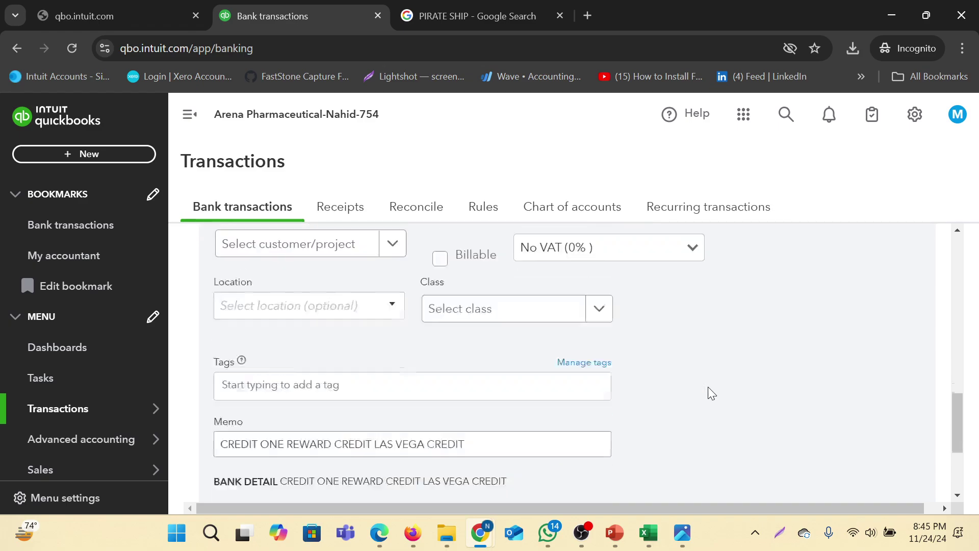
scroll(709, 388, down, 1)
click(883, 448)
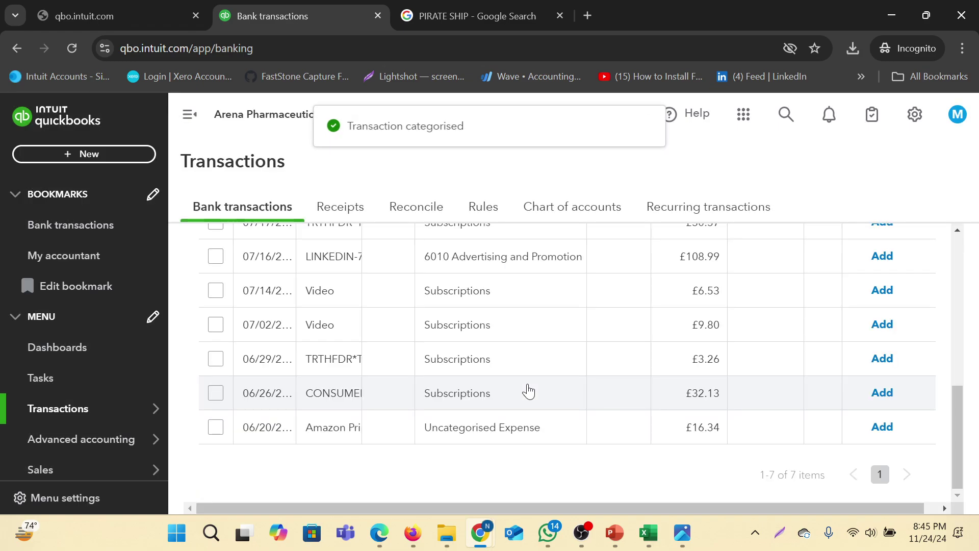
Widen the Description column of the For review list so the transaction descriptions are easier to read
scroll(528, 392, up, 2)
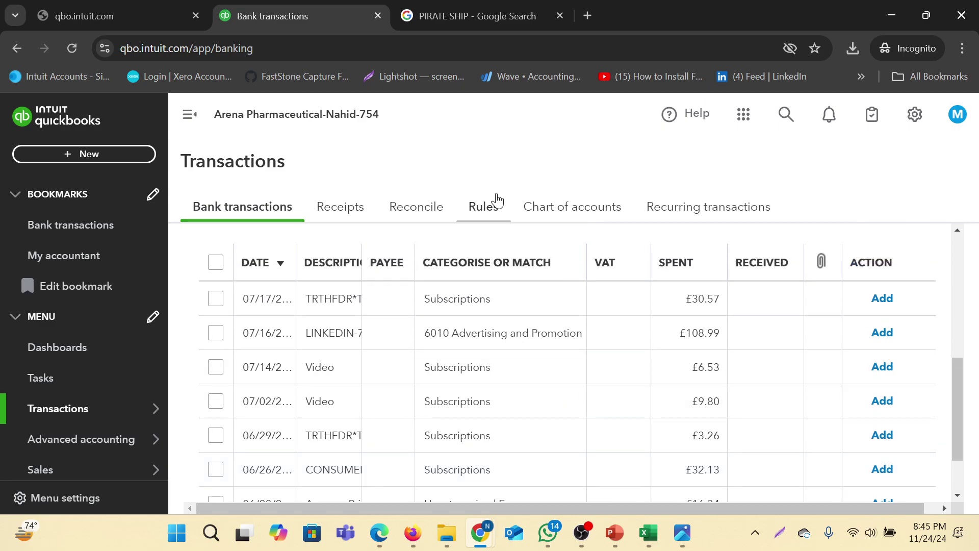
scroll(564, 377, down, 2)
scroll(535, 373, up, 1)
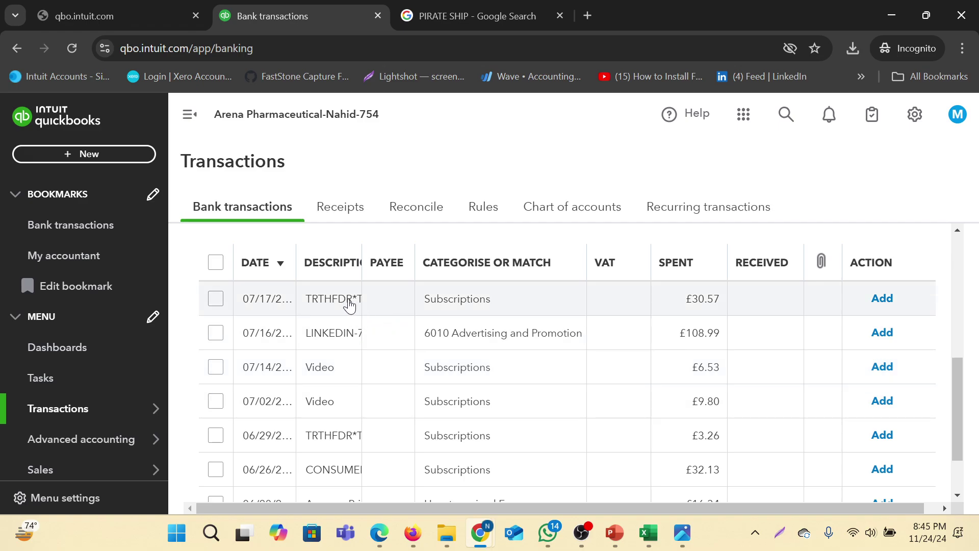
drag(361, 249, 419, 250)
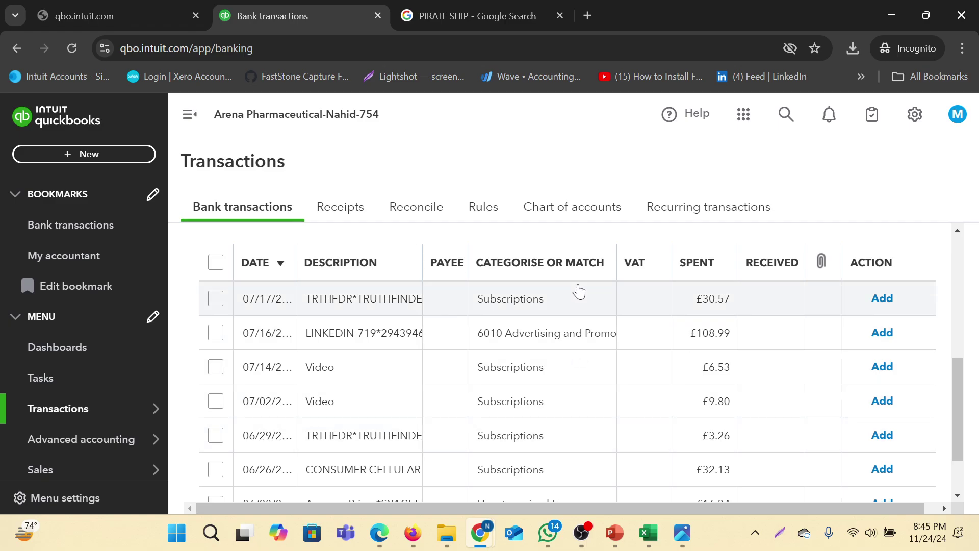
Review the descriptions, suggested categories and spent amounts of the transactions awaiting review
scroll(572, 357, up, 3)
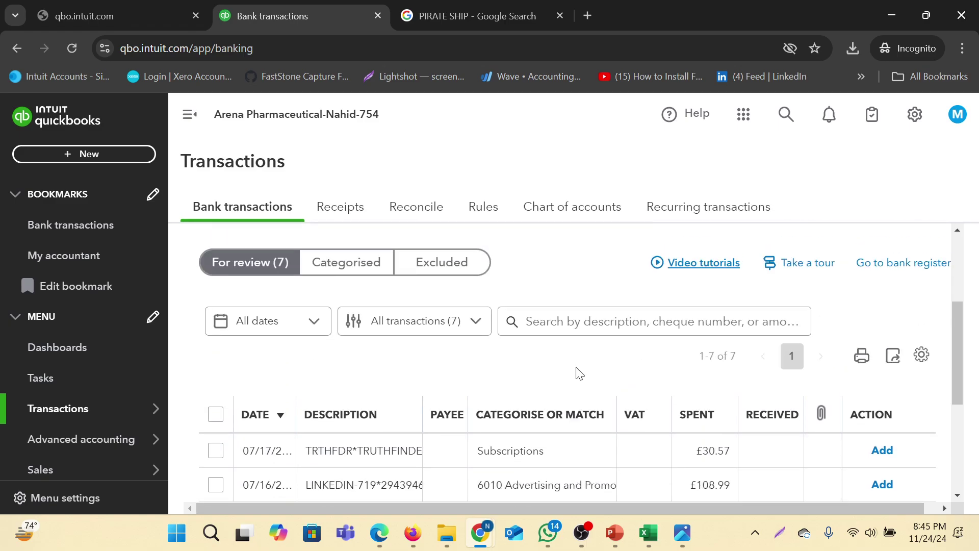
scroll(579, 371, down, 3)
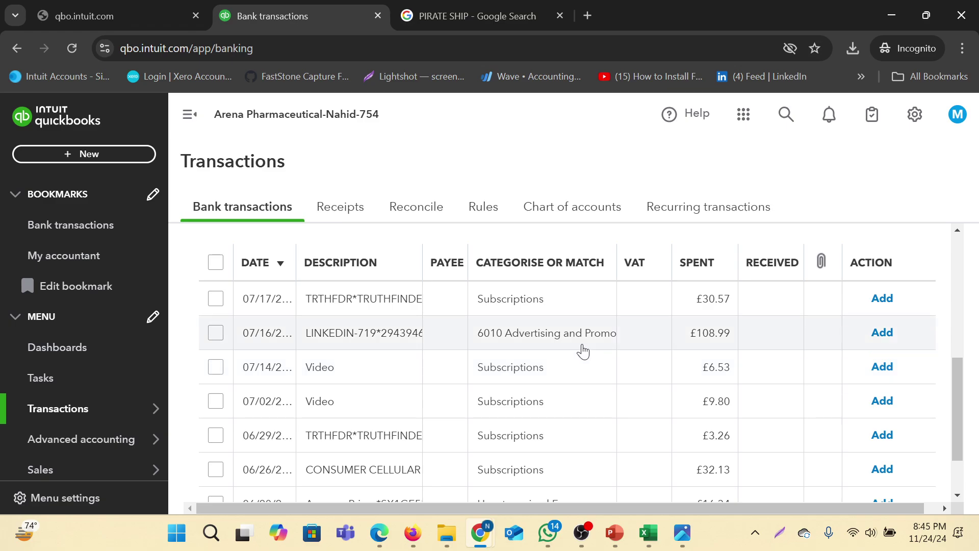
scroll(582, 351, down, 2)
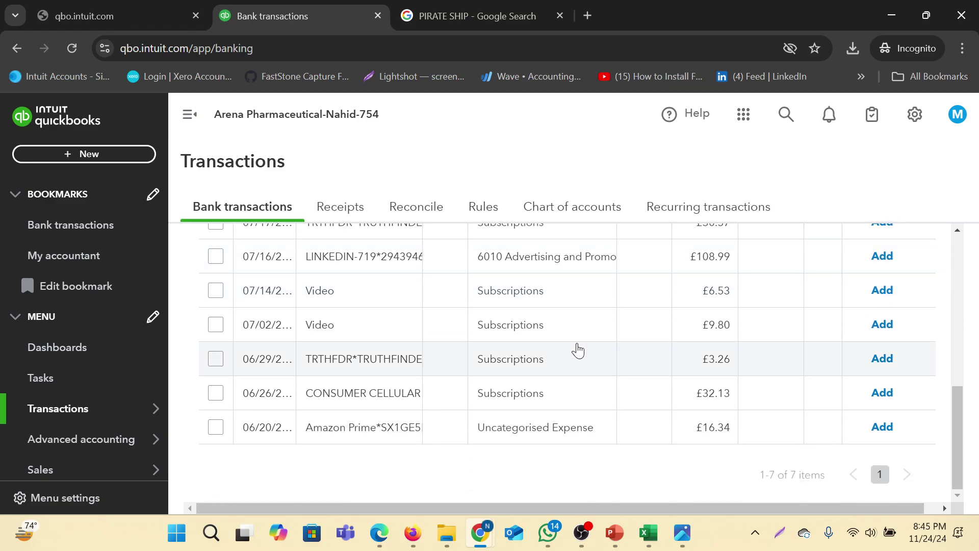
scroll(576, 348, up, 3)
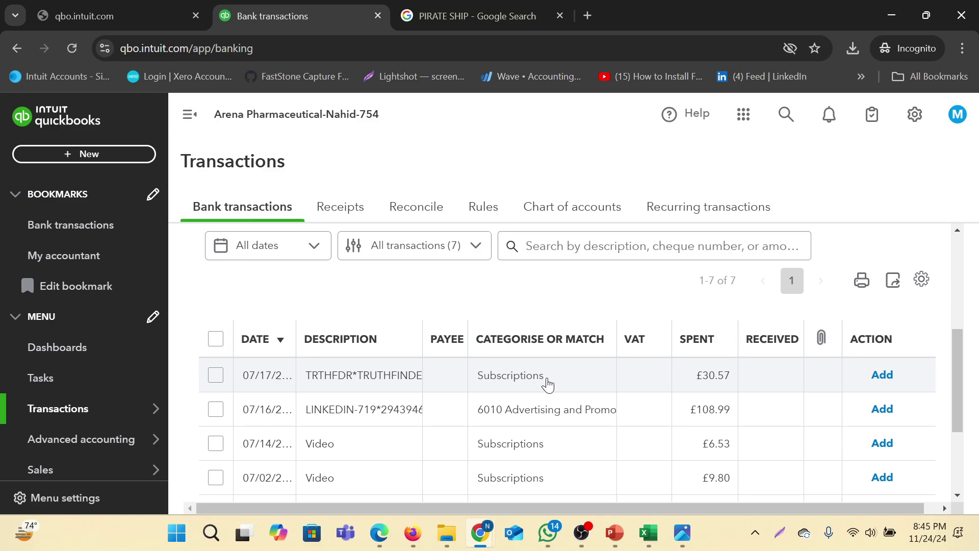
scroll(556, 386, down, 2)
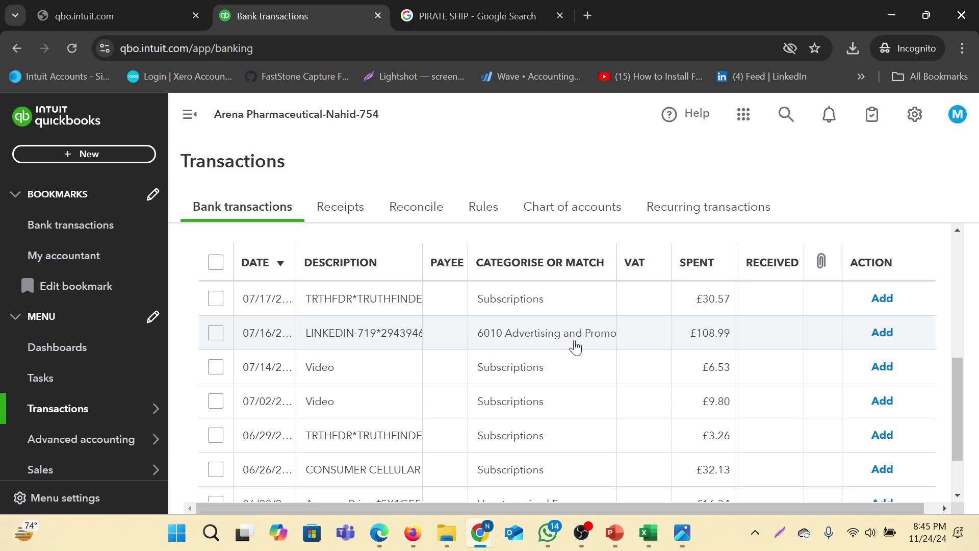
scroll(605, 335, down, 2)
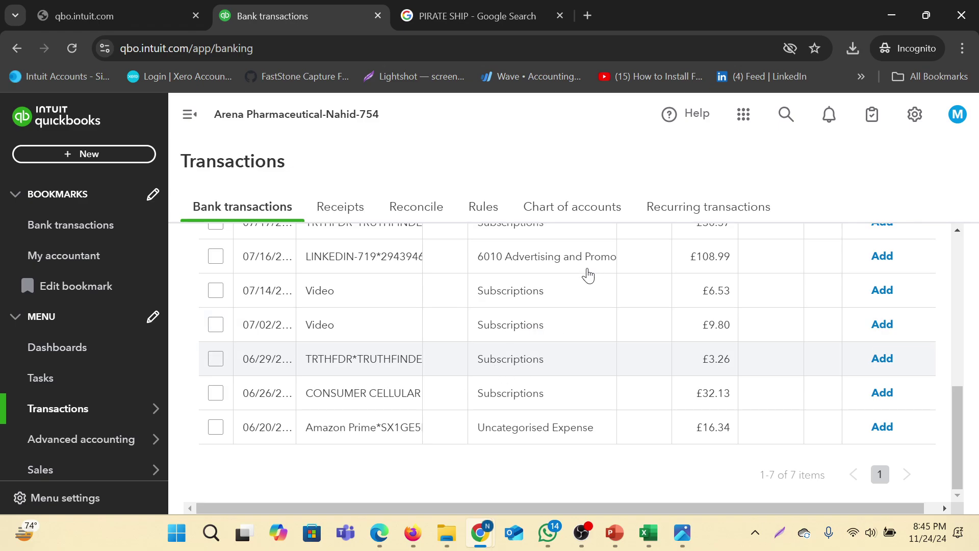
scroll(616, 435, up, 4)
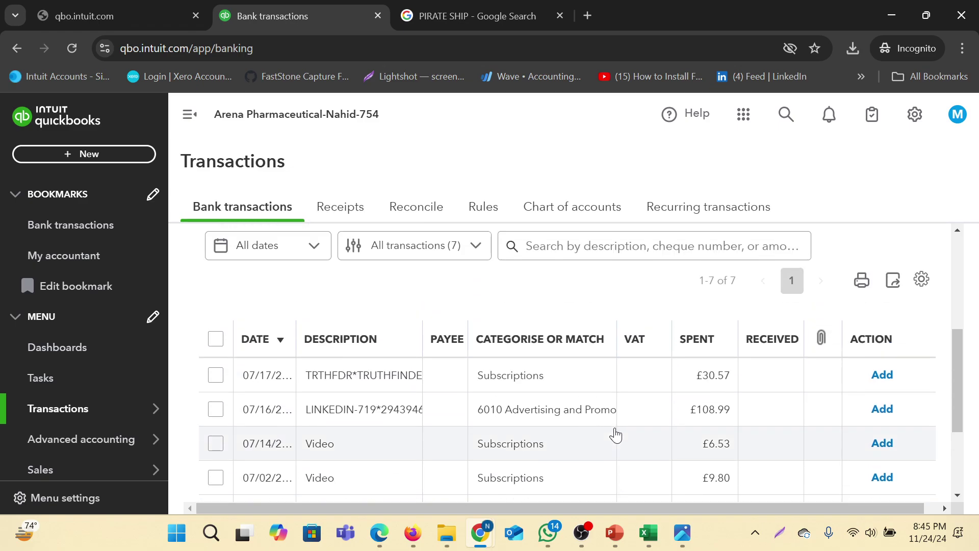
scroll(604, 395, down, 3)
scroll(564, 376, up, 2)
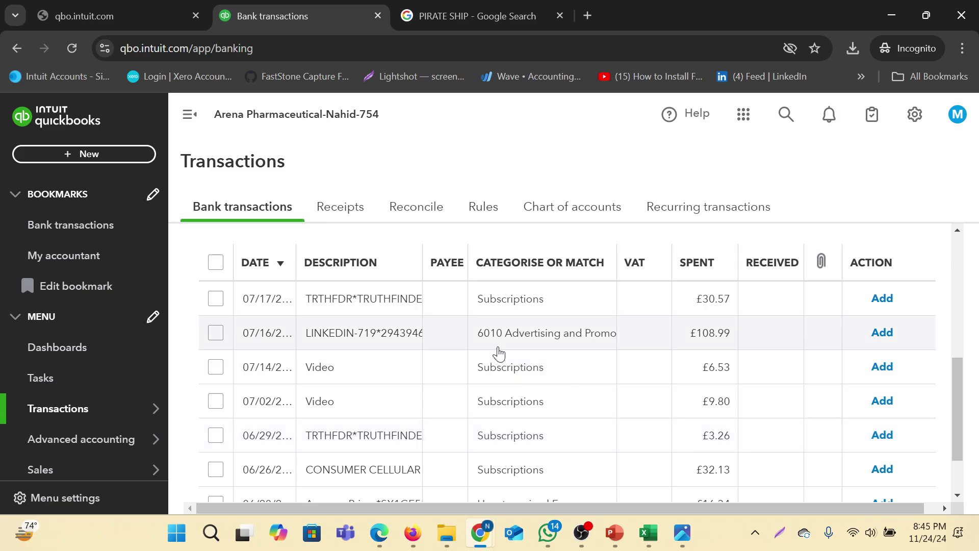
scroll(434, 345, down, 2)
scroll(510, 316, up, 2)
Set the VAT of the 07/16 LINKEDIN transaction to No VAT (0%) and add it
click(407, 346)
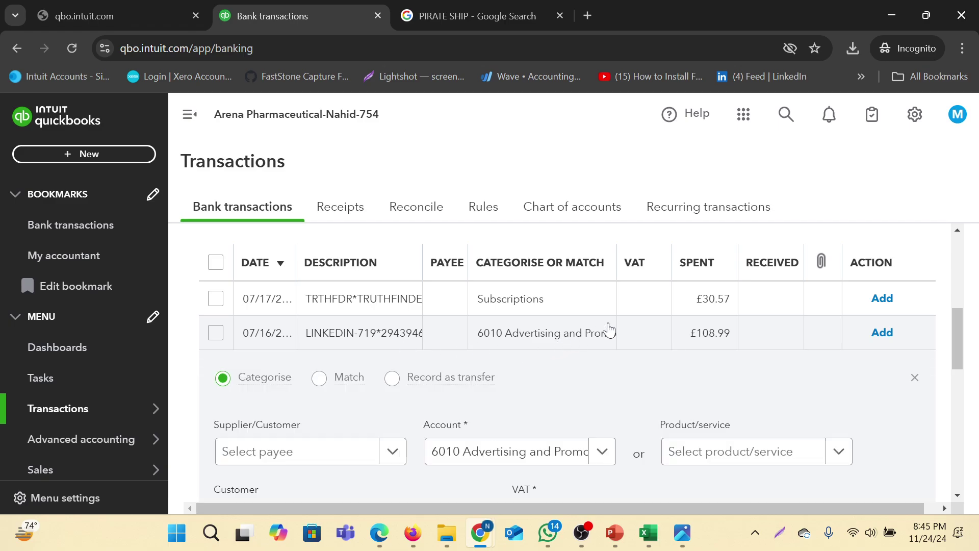
scroll(607, 329, down, 1)
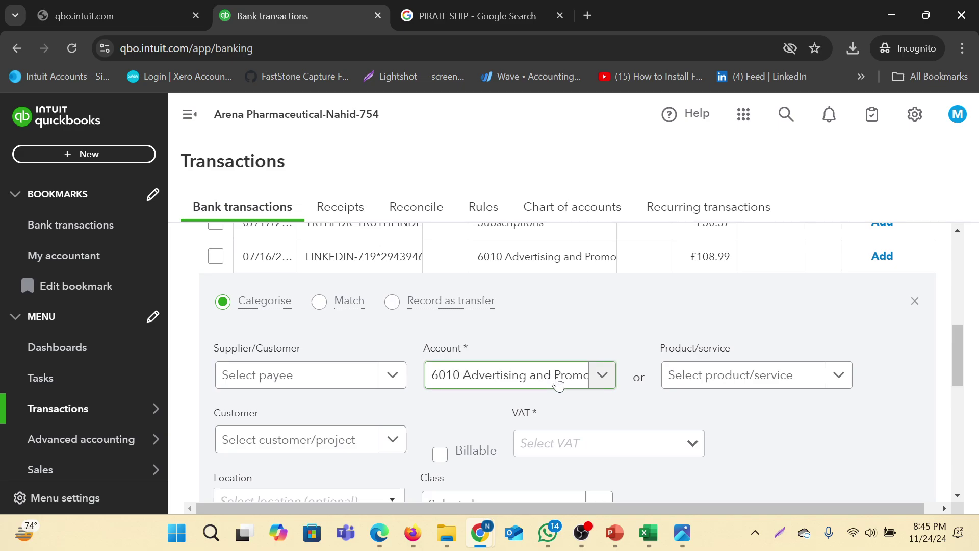
scroll(588, 357, down, 2)
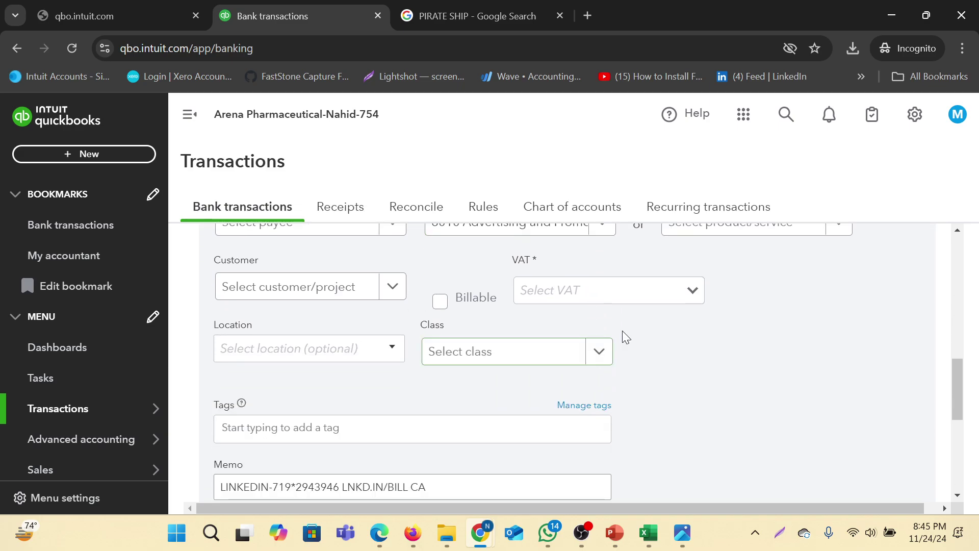
click(692, 292)
scroll(619, 440, down, 1)
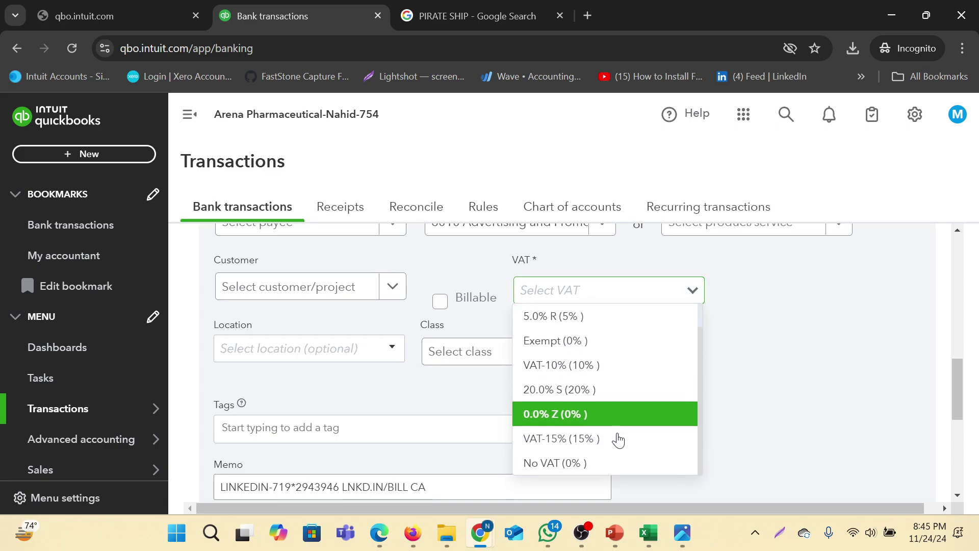
click(569, 463)
click(245, 388)
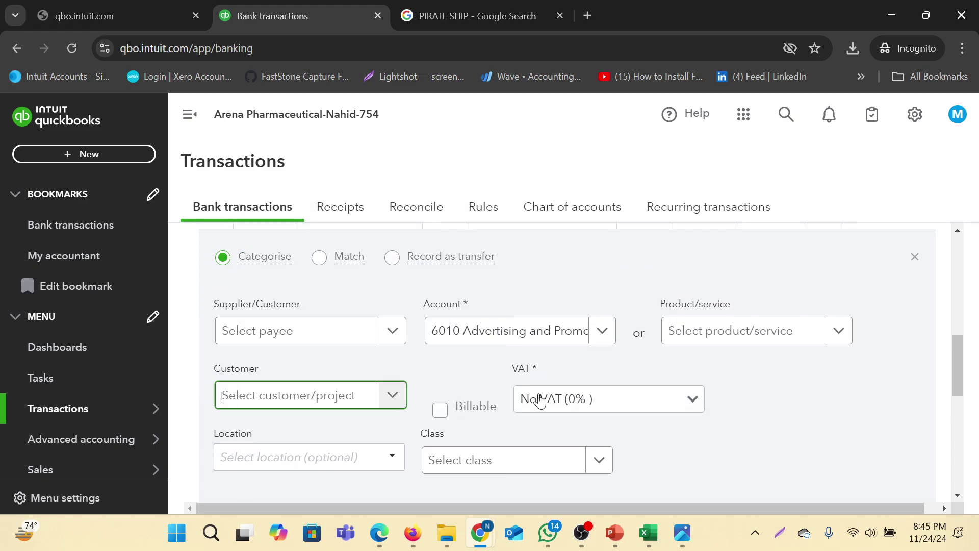
scroll(791, 380, down, 3)
click(883, 439)
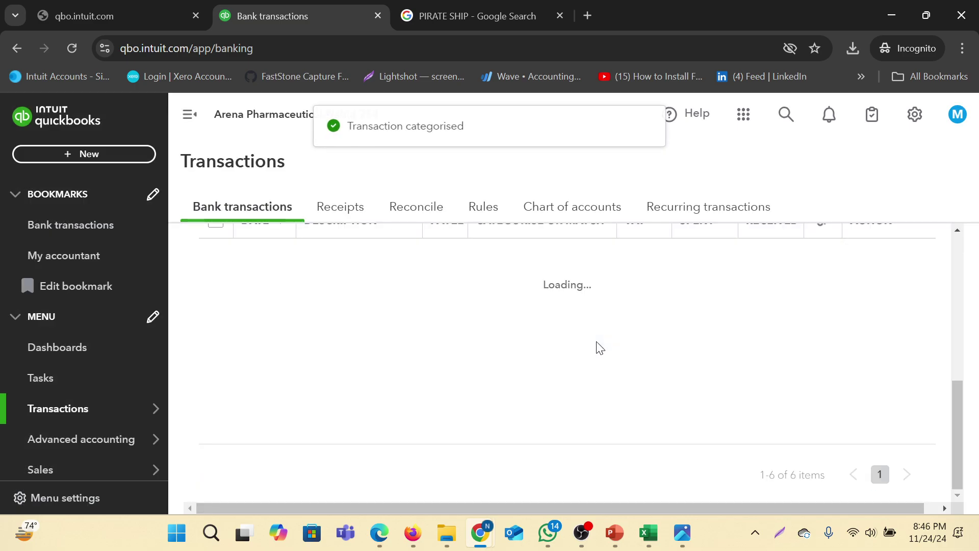
Expand the 07/14 Video transaction and copy the words "Prime Video" from its memo
scroll(474, 343, up, 2)
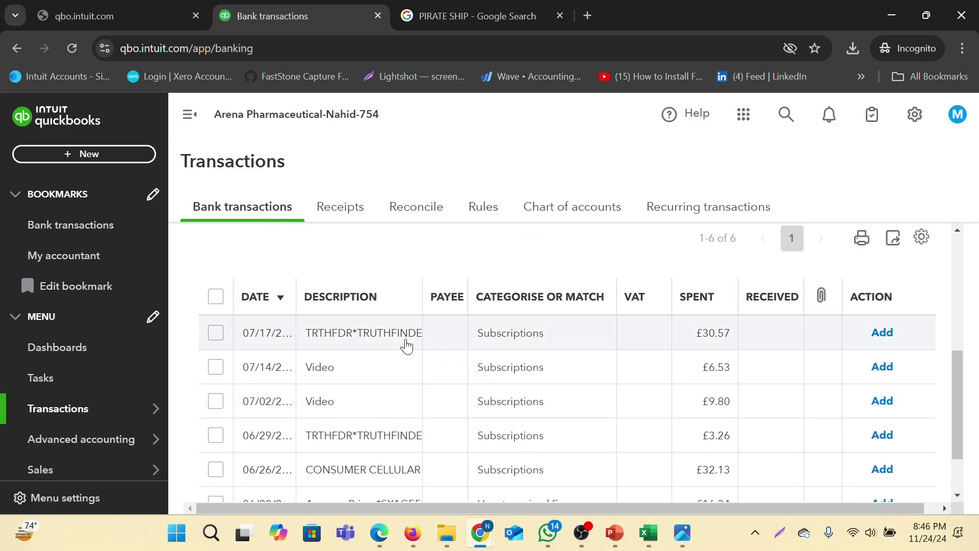
click(387, 366)
scroll(495, 388, down, 5)
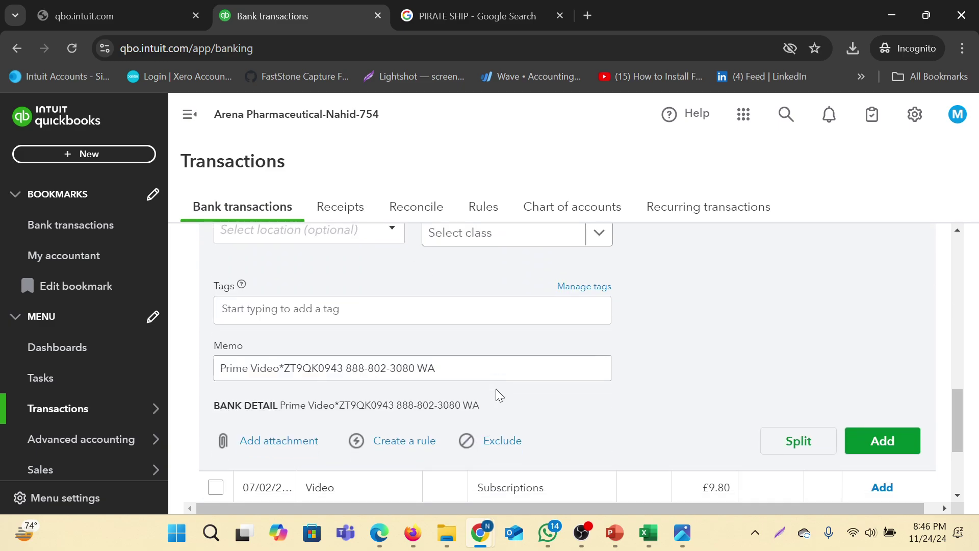
click(220, 366)
drag(221, 366, 279, 373)
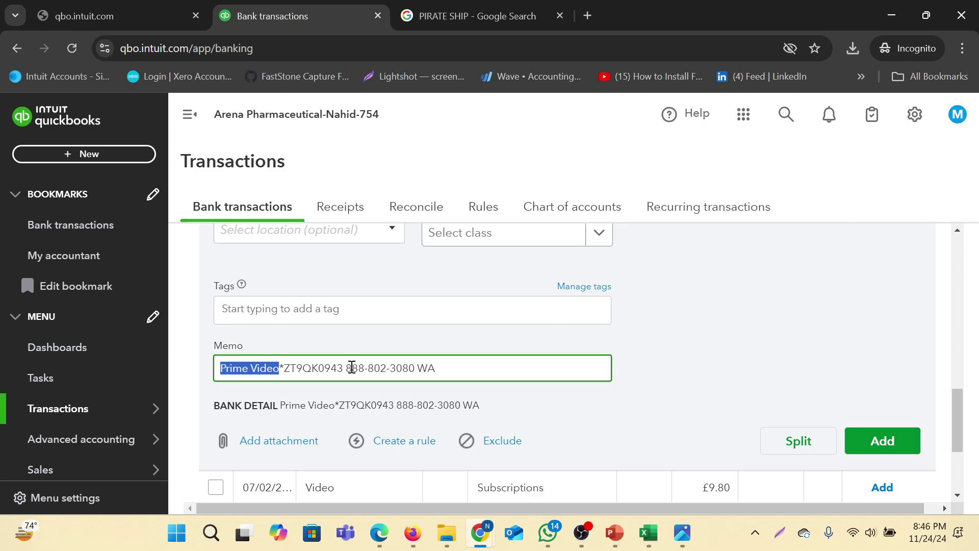
right_click(272, 364)
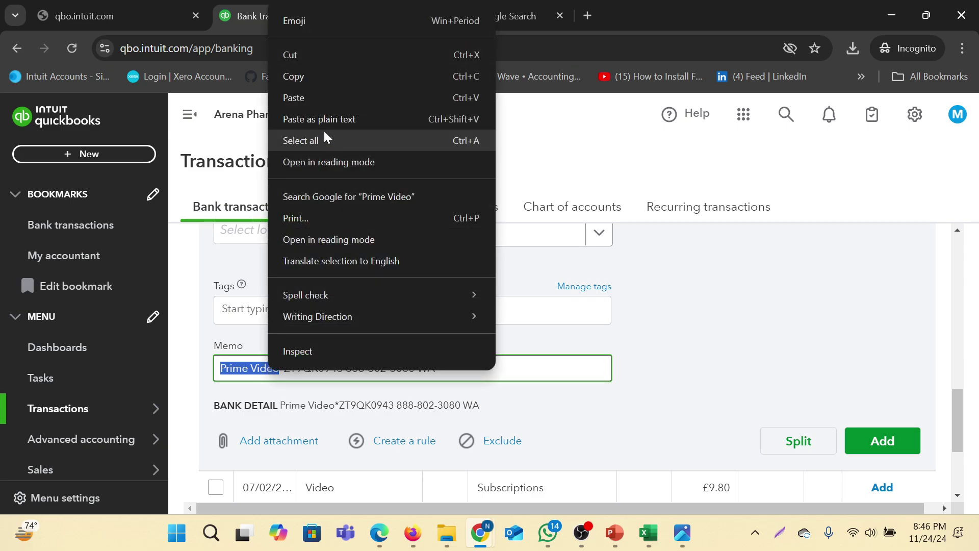
click(314, 75)
scroll(498, 403, up, 3)
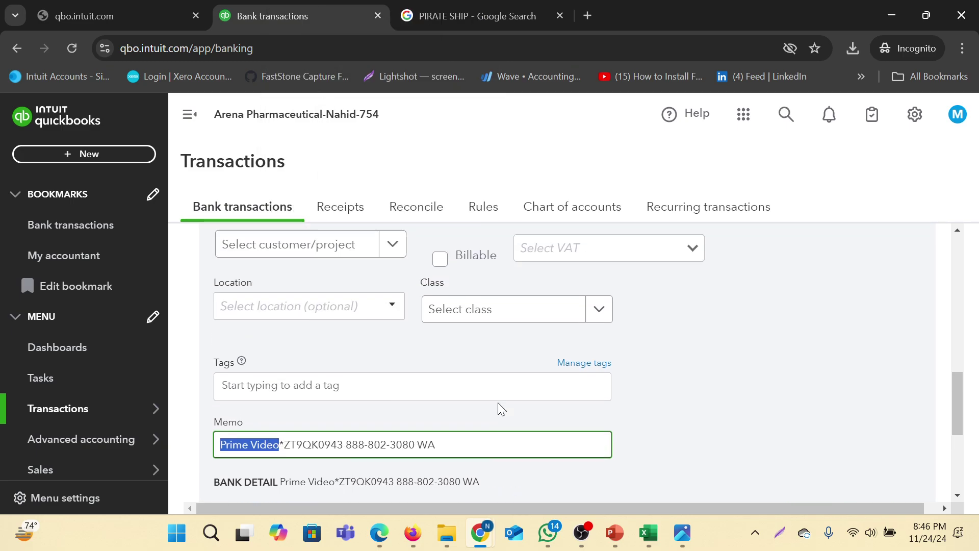
Select the 07/14 and 07/02 Video transactions in the For review list
scroll(498, 403, up, 4)
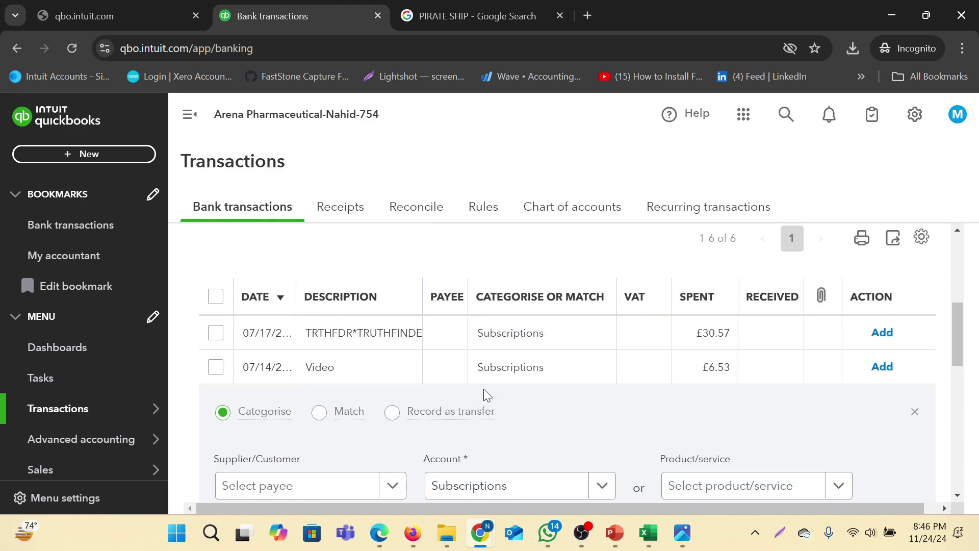
scroll(402, 383, down, 3)
scroll(529, 348, up, 3)
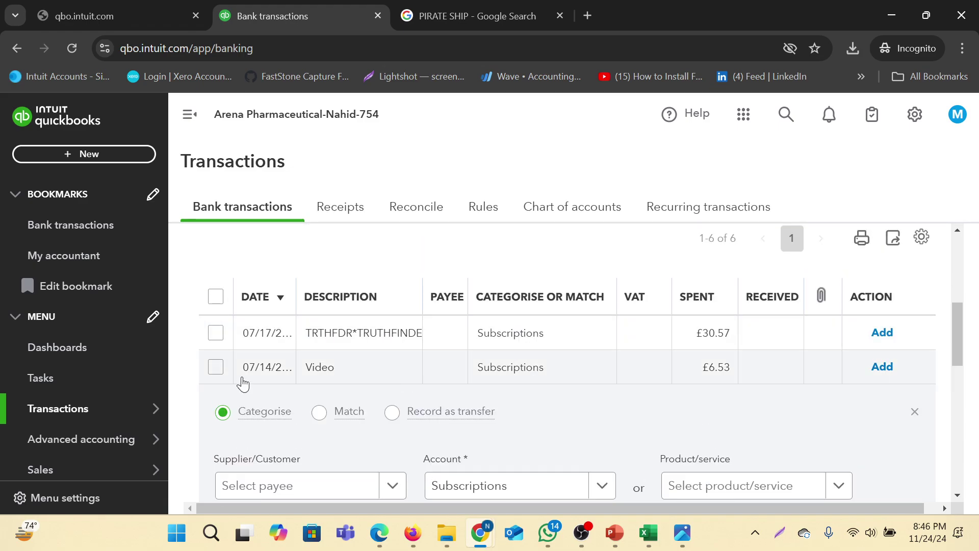
click(216, 367)
click(219, 368)
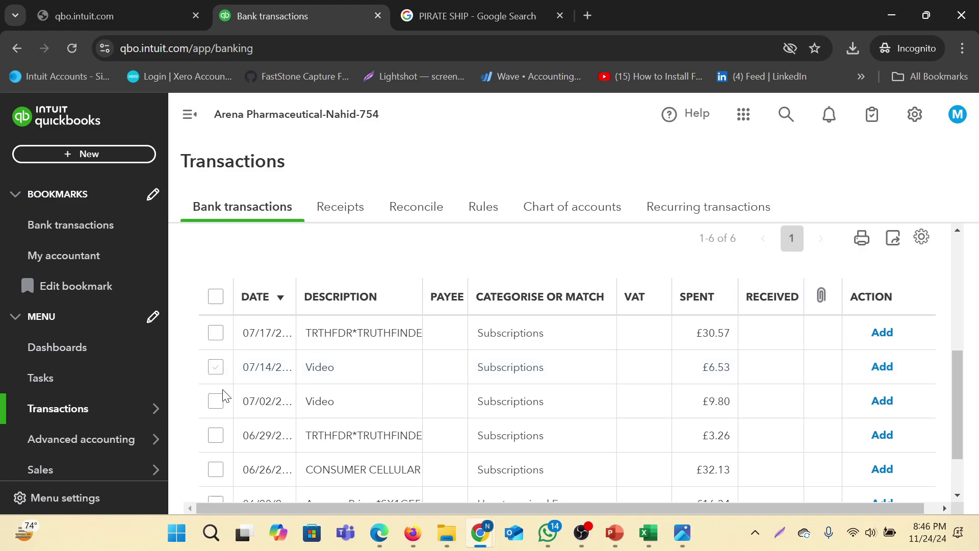
click(217, 370)
click(217, 402)
scroll(515, 389, down, 2)
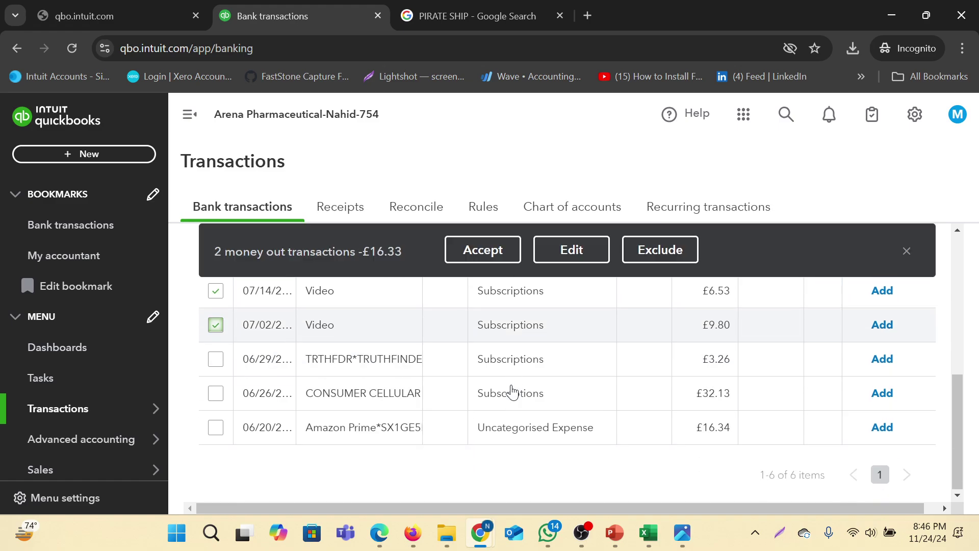
click(215, 427)
click(215, 428)
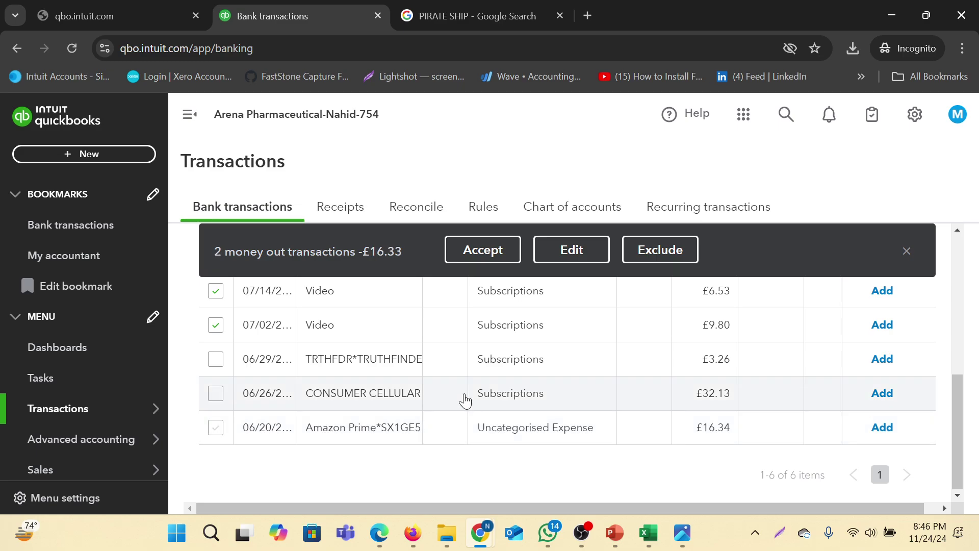
scroll(410, 396, up, 2)
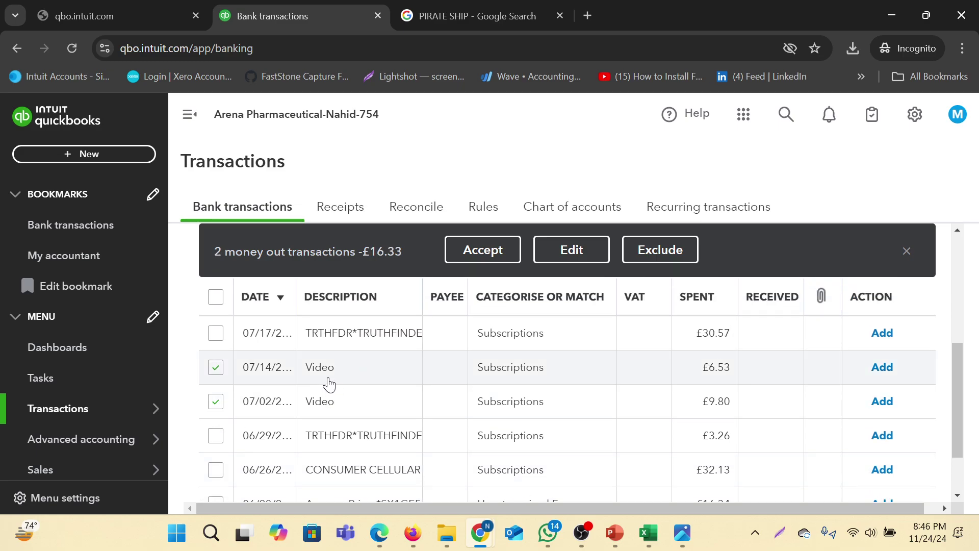
Open the selected Video transactions for bulk editing and set their type to Expense and account to Subscriptions
click(546, 271)
click(304, 247)
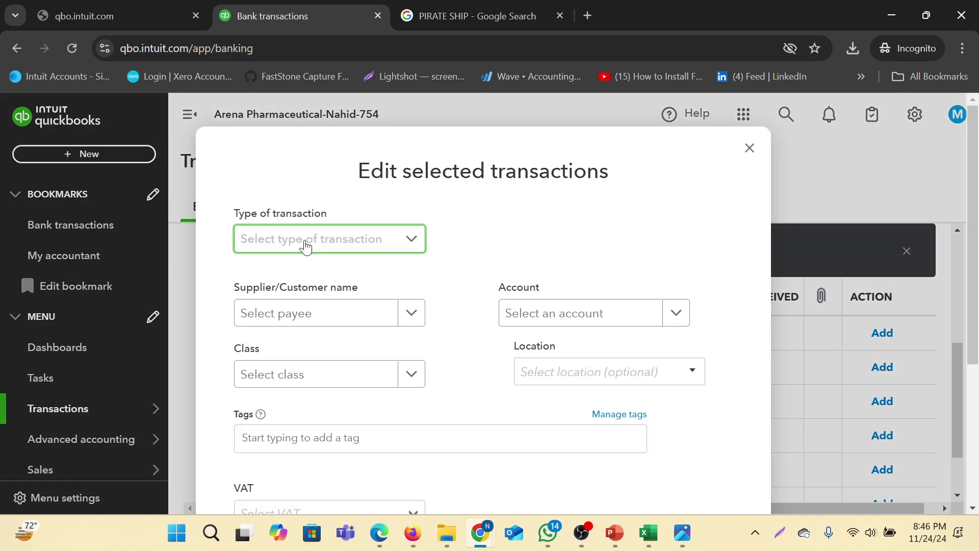
click(294, 280)
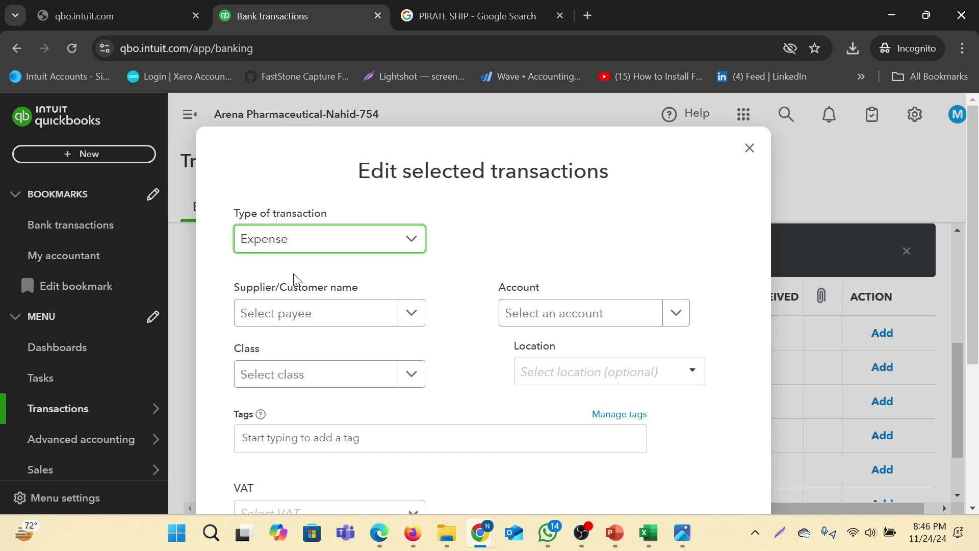
click(562, 319)
text(ubs)
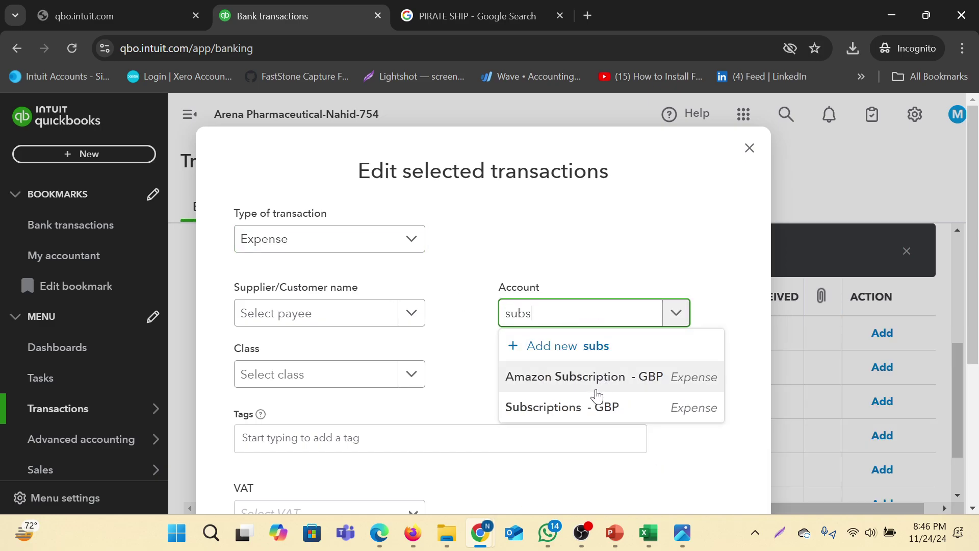
click(577, 414)
scroll(425, 329, down, 2)
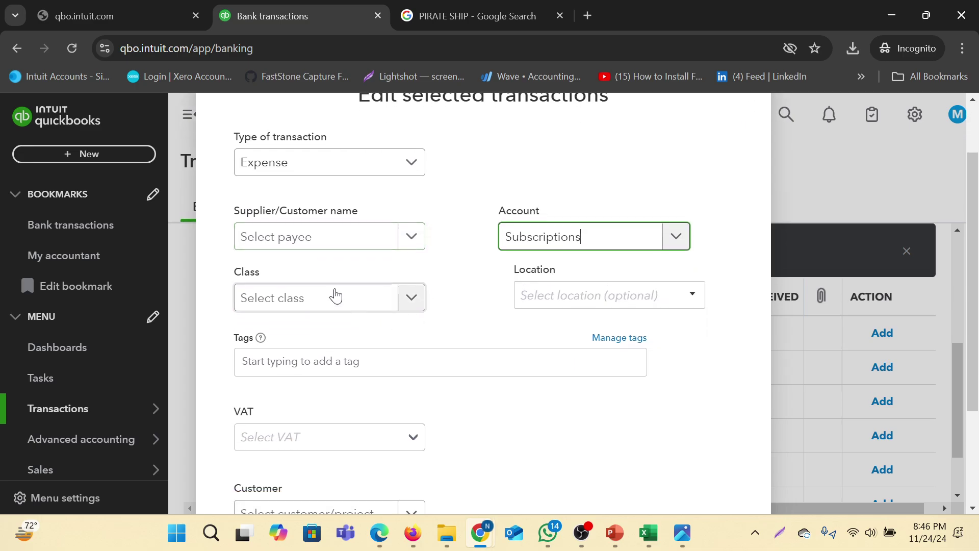
Create a new GBP supplier named Prime Video and use it as the payee of the selected transactions
click(404, 236)
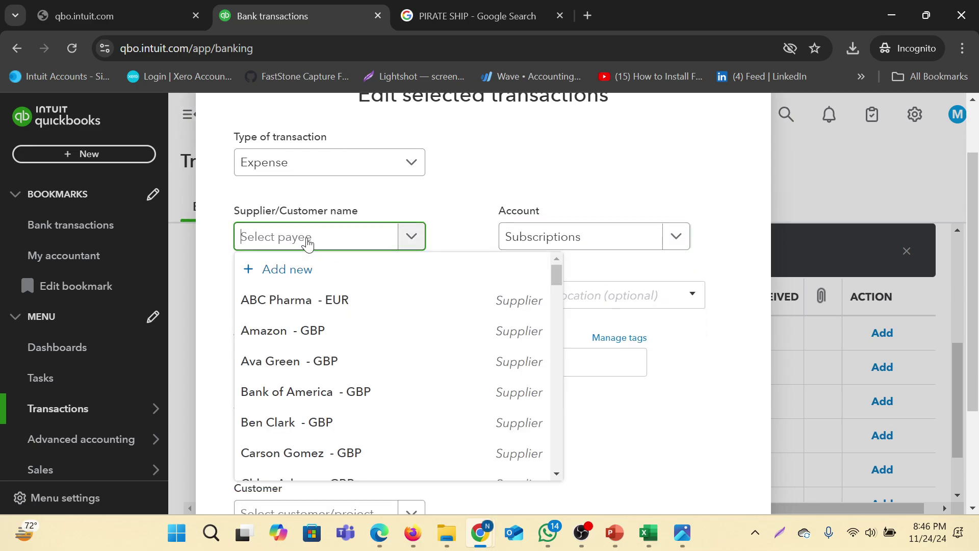
click(290, 270)
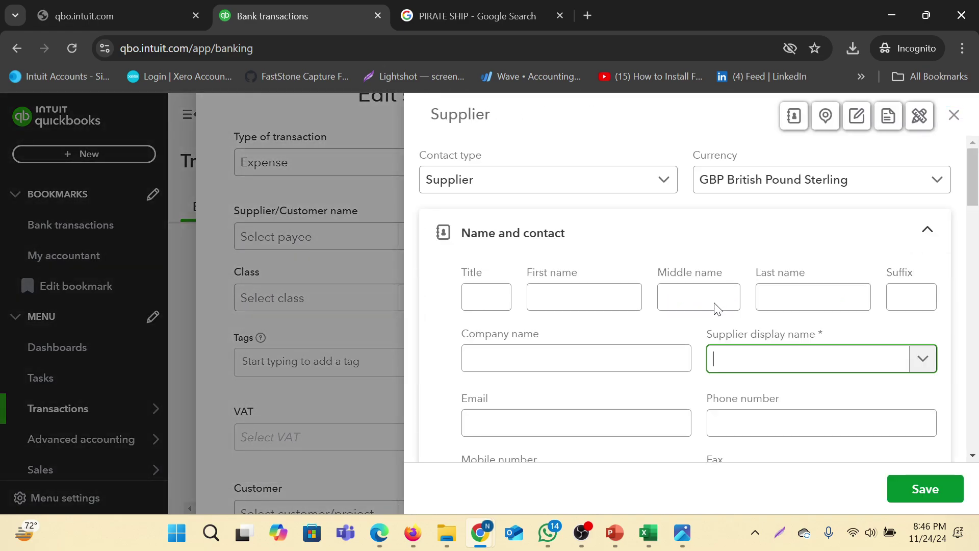
text(Prime Video)
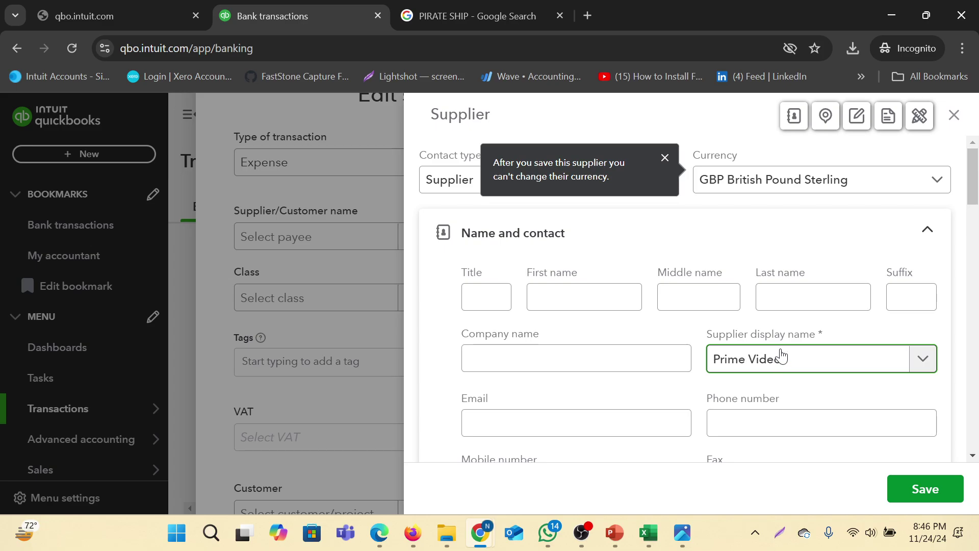
click(905, 495)
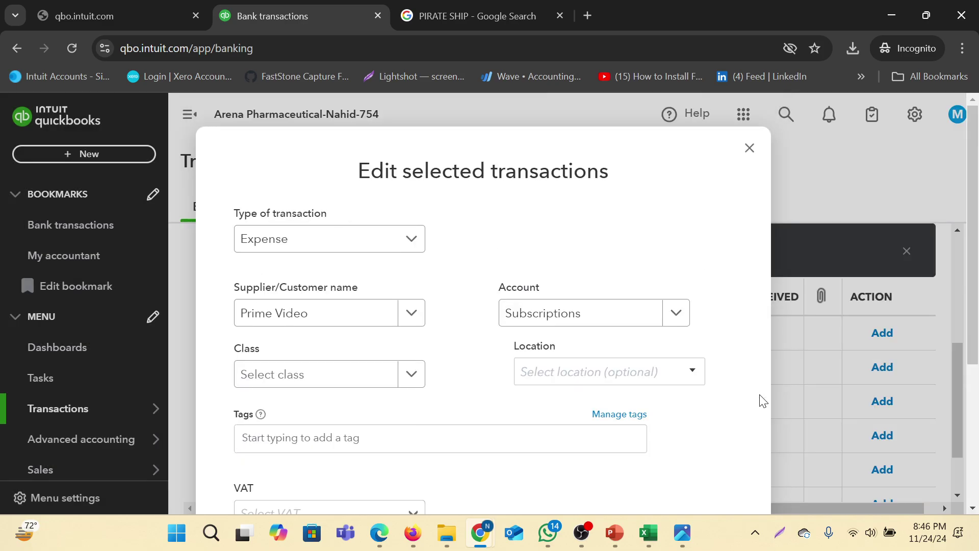
Set the VAT of the selected transactions to No VAT (0%), then apply the changes and accept them
scroll(510, 361, down, 4)
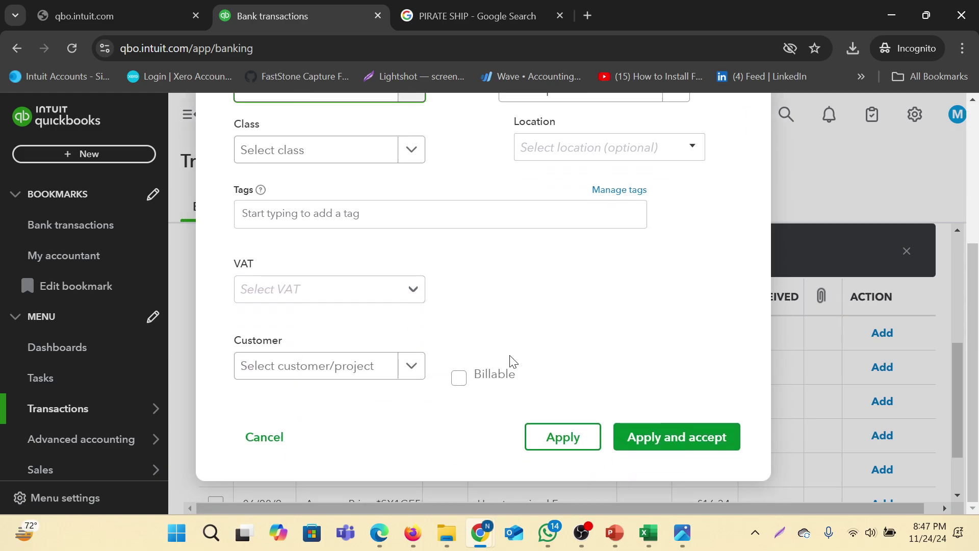
click(402, 282)
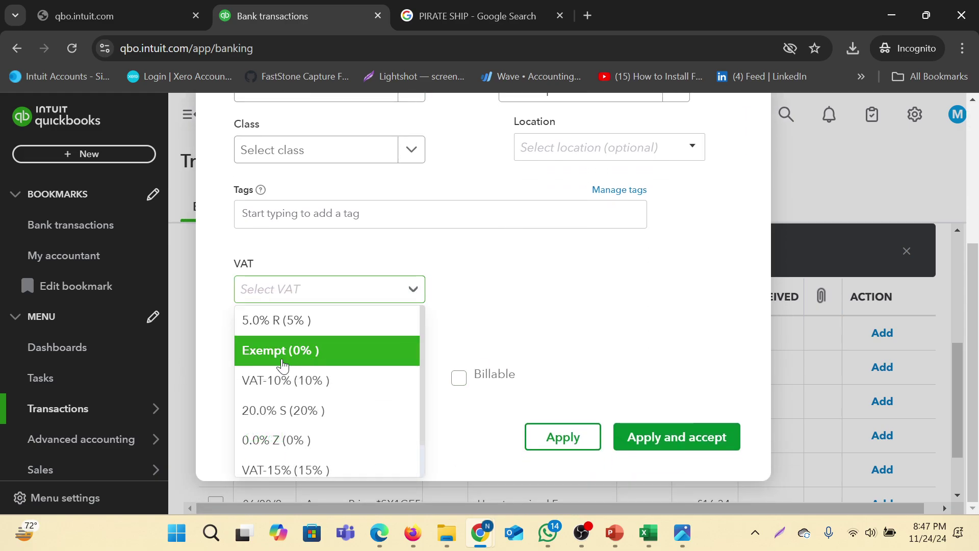
scroll(358, 440, down, 1)
scroll(358, 440, down, 1)
click(358, 462)
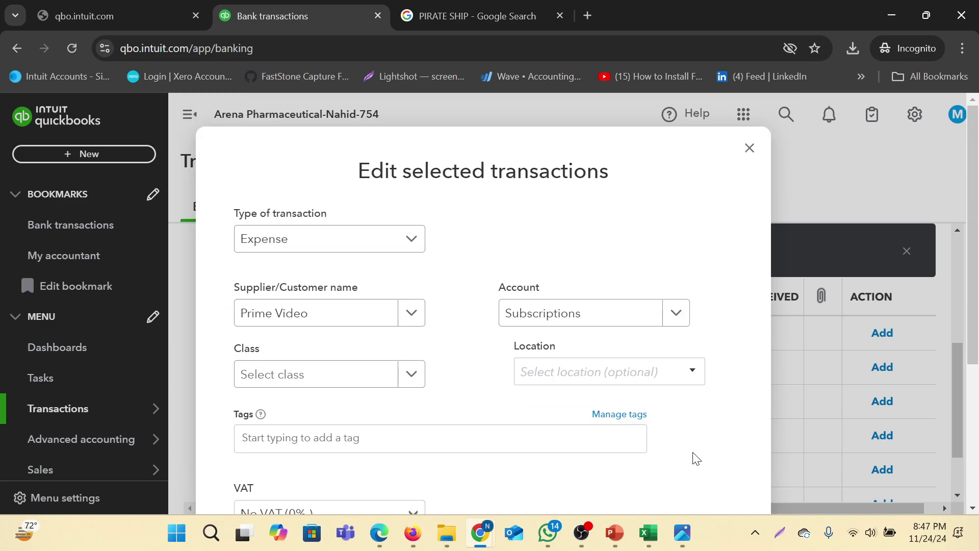
scroll(680, 408, down, 4)
click(679, 445)
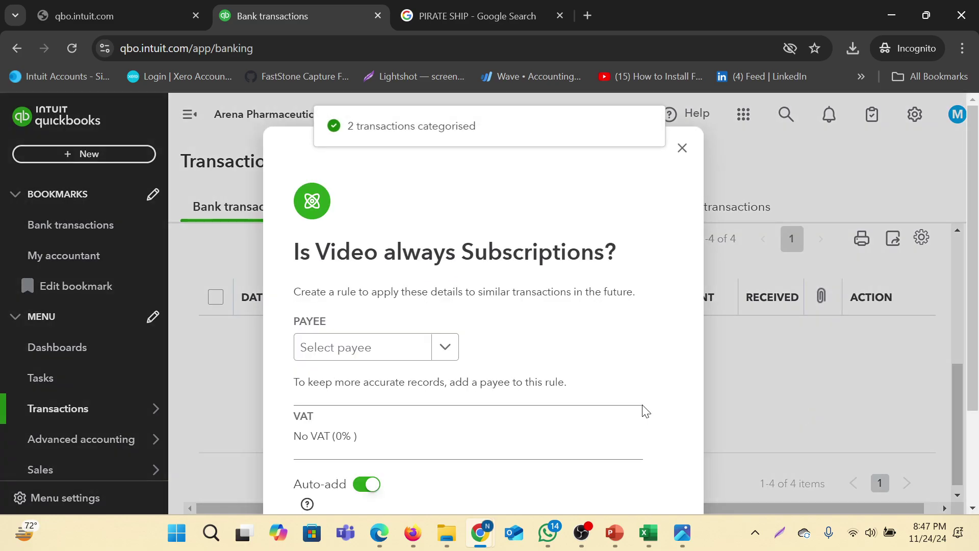
Turn off Auto-add in the suggested Video rule with payee Prime Video and create the rule
scroll(489, 300, down, 2)
scroll(488, 300, up, 2)
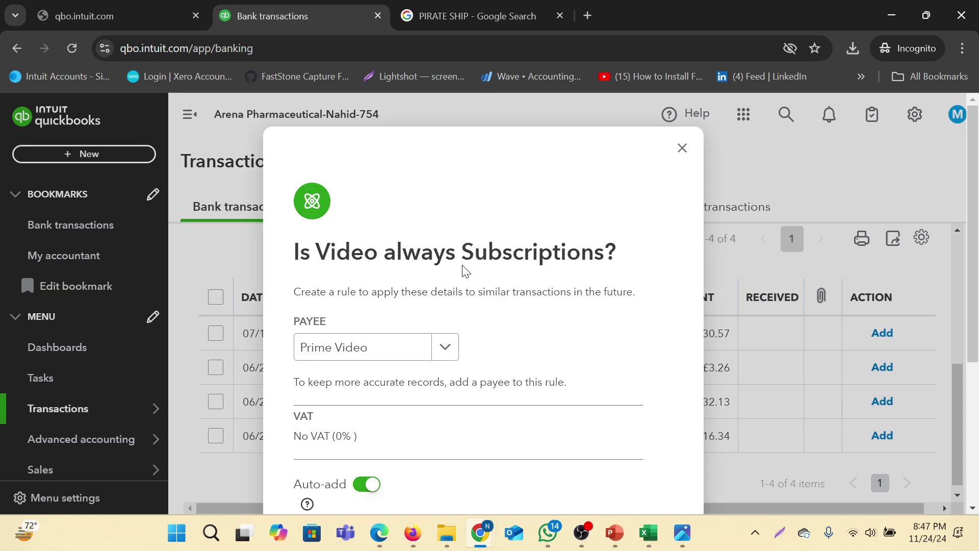
scroll(384, 295, down, 1)
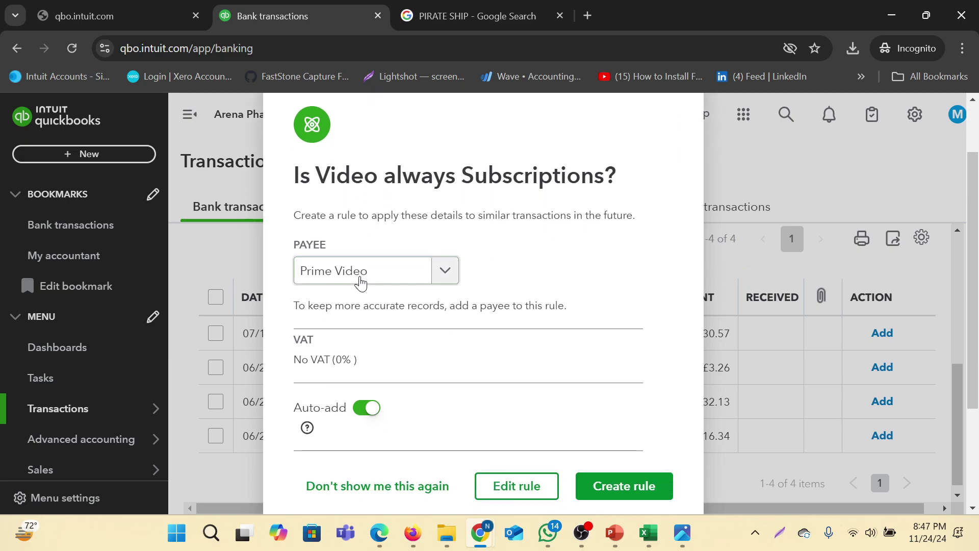
scroll(556, 346, down, 3)
scroll(530, 275, up, 3)
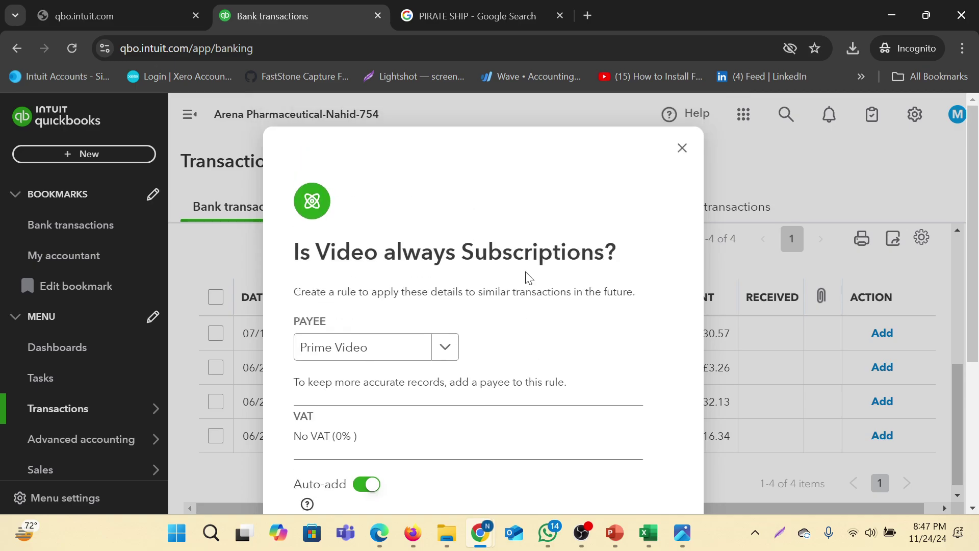
scroll(561, 331, down, 3)
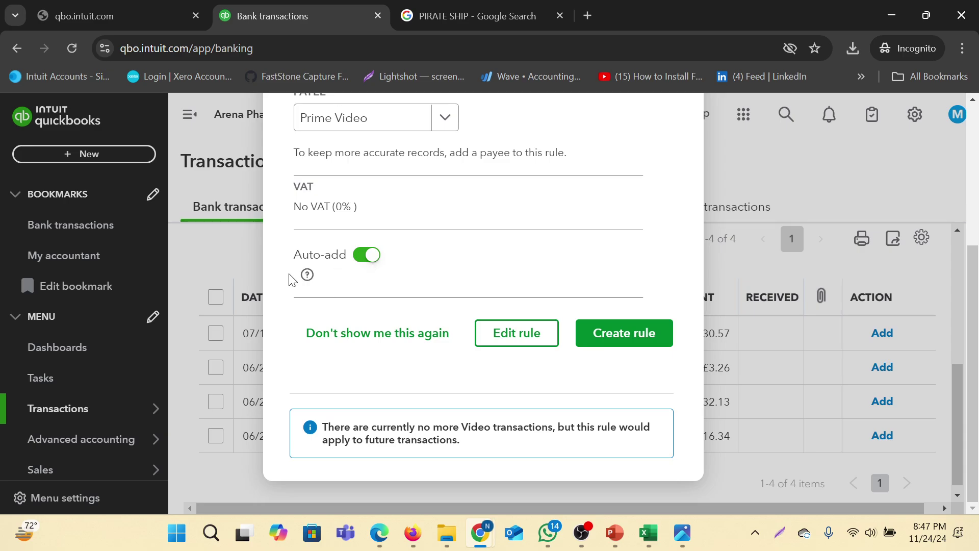
click(373, 256)
click(625, 345)
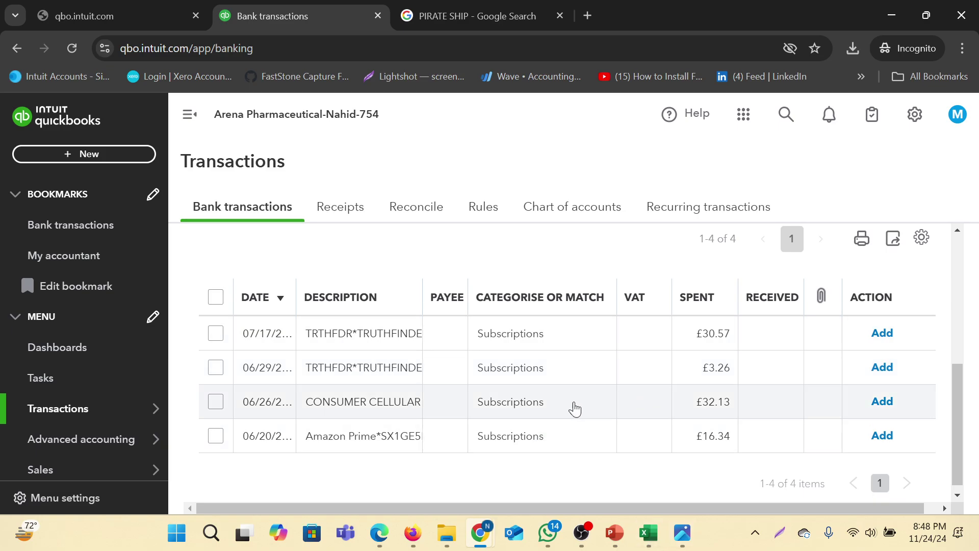
Expand the 06/20 Amazon Prime transaction and change its account to Amazon Subscription
click(360, 439)
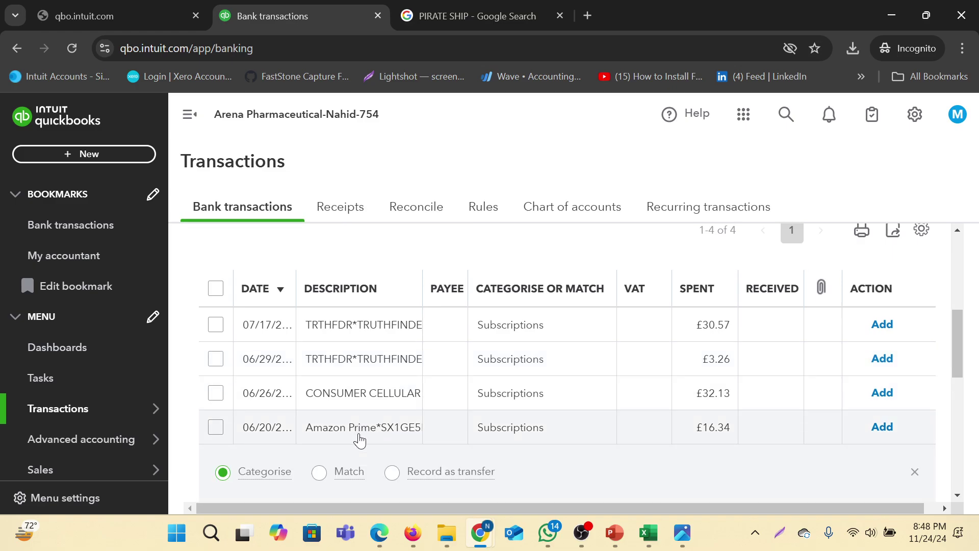
scroll(564, 418, down, 3)
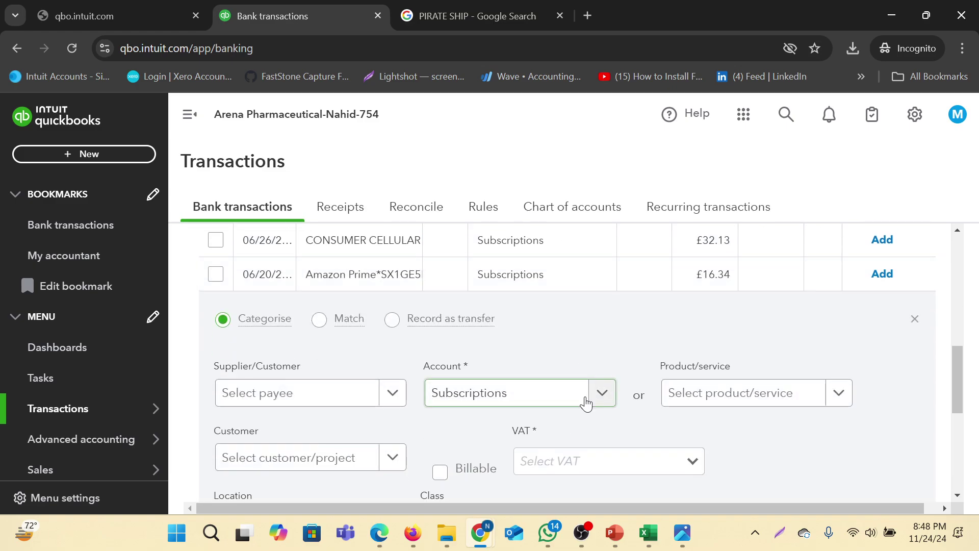
scroll(592, 362, down, 3)
scroll(595, 302, up, 2)
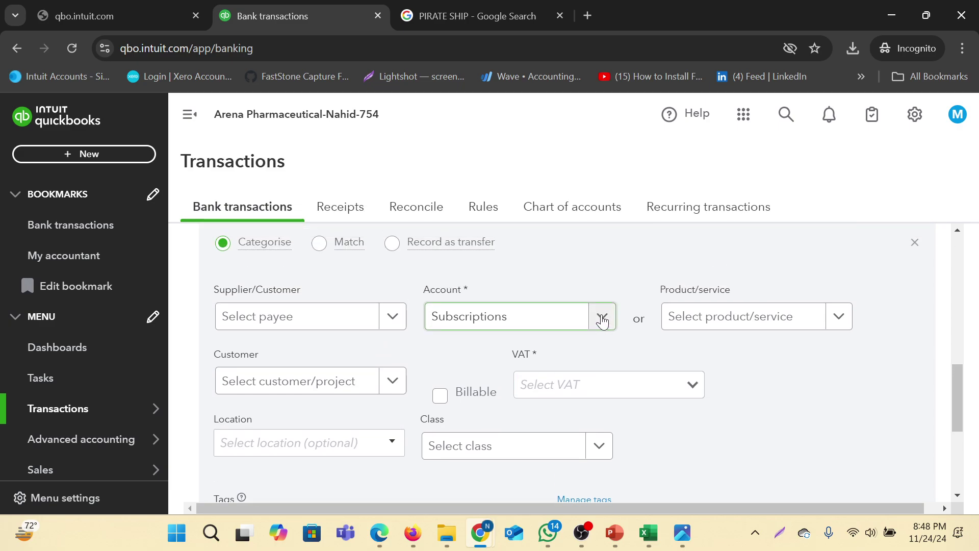
click(602, 316)
scroll(581, 454, down, 1)
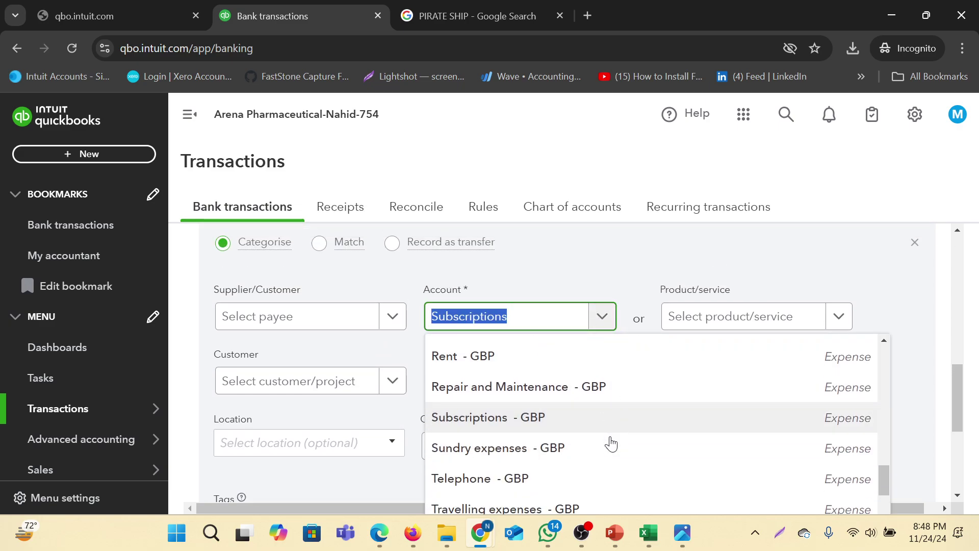
text(Ama)
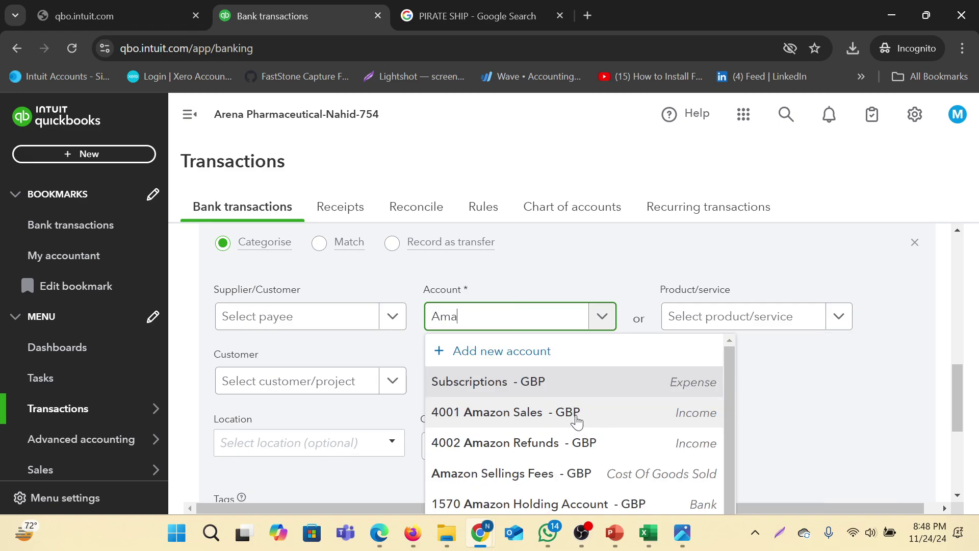
scroll(577, 422, down, 1)
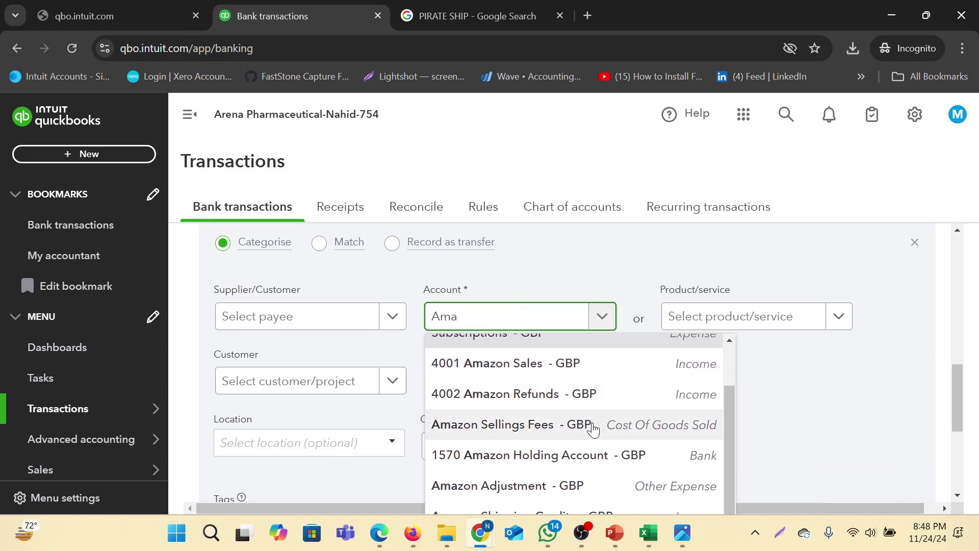
scroll(845, 359, down, 3)
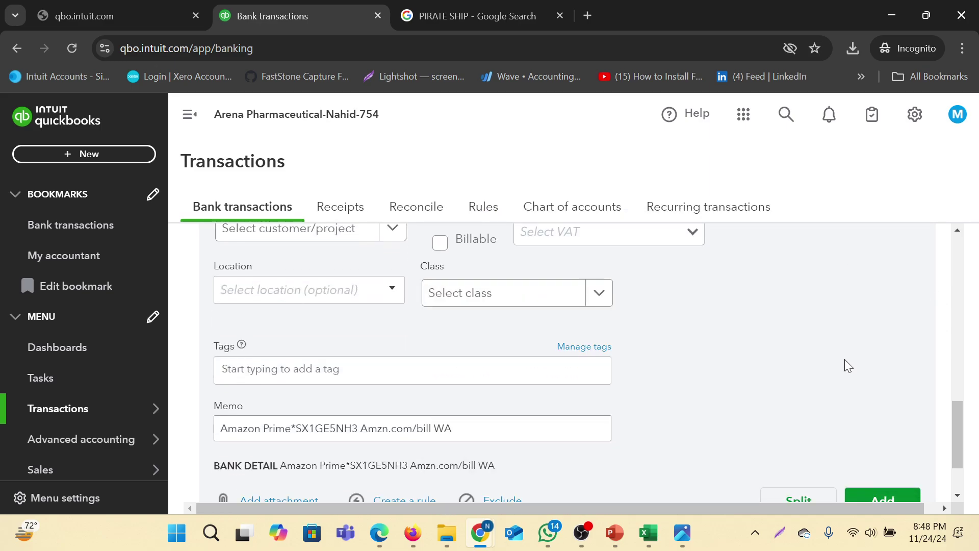
scroll(582, 305, up, 3)
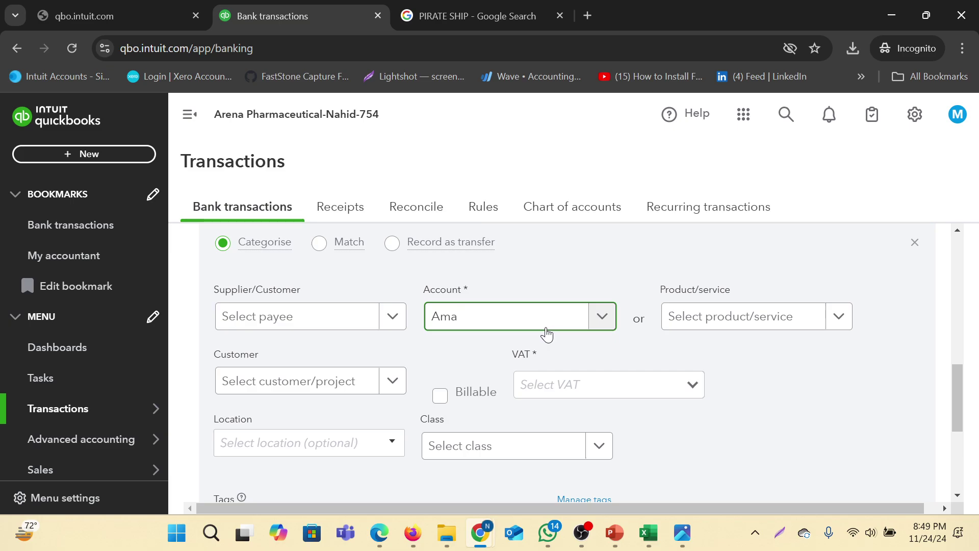
text(zom)
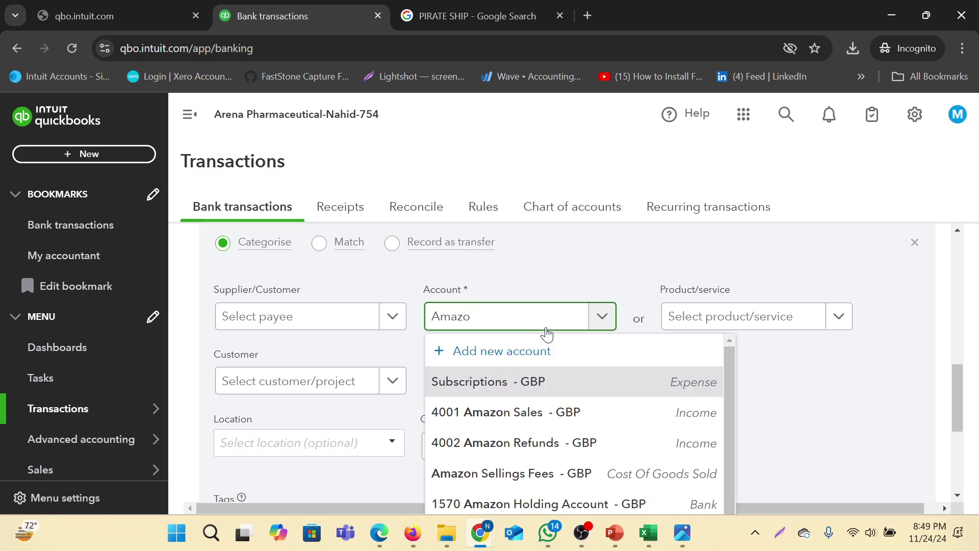
key(BackSpace)
text(n)
scroll(566, 408, down, 1)
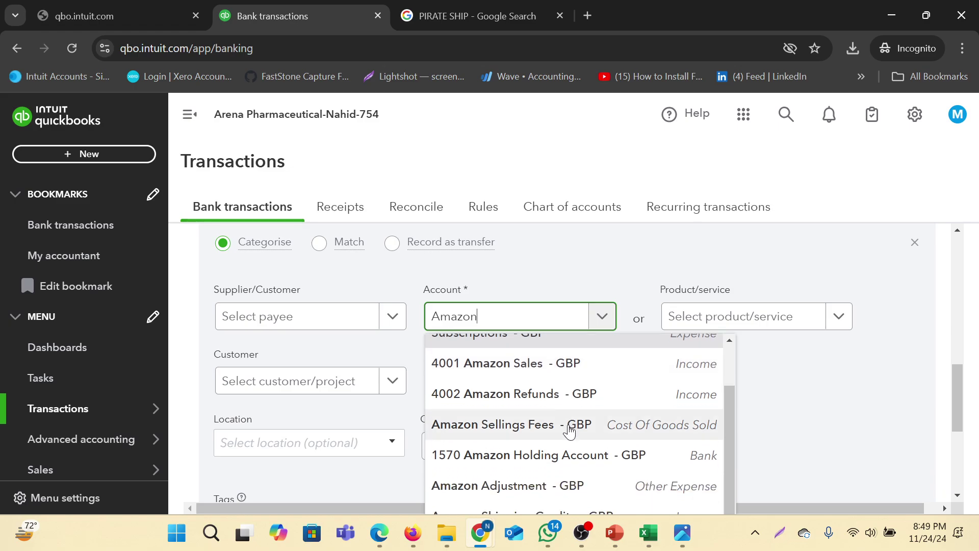
text(sub)
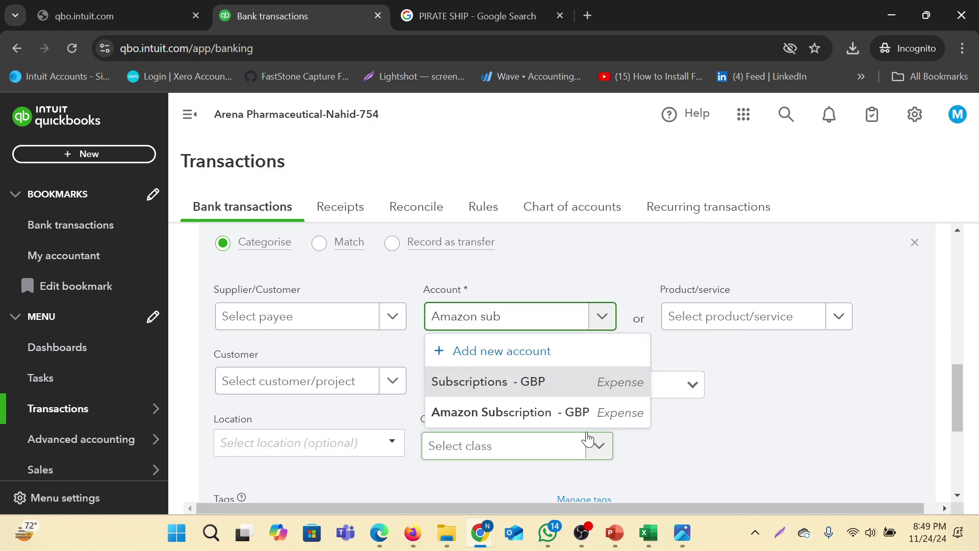
click(494, 415)
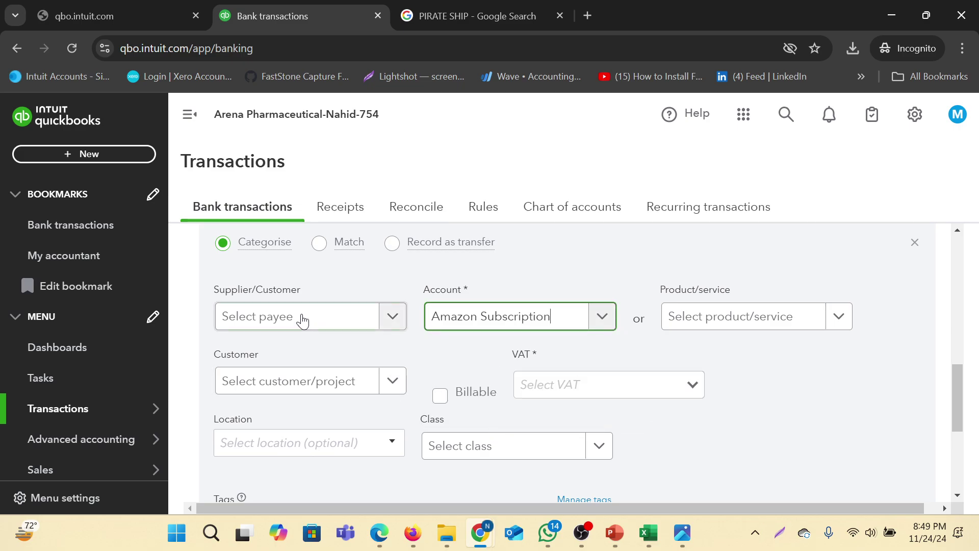
Set the payee of the 06/20 Amazon Prime transaction to the GBP supplier Amazon
click(300, 315)
text(Ama)
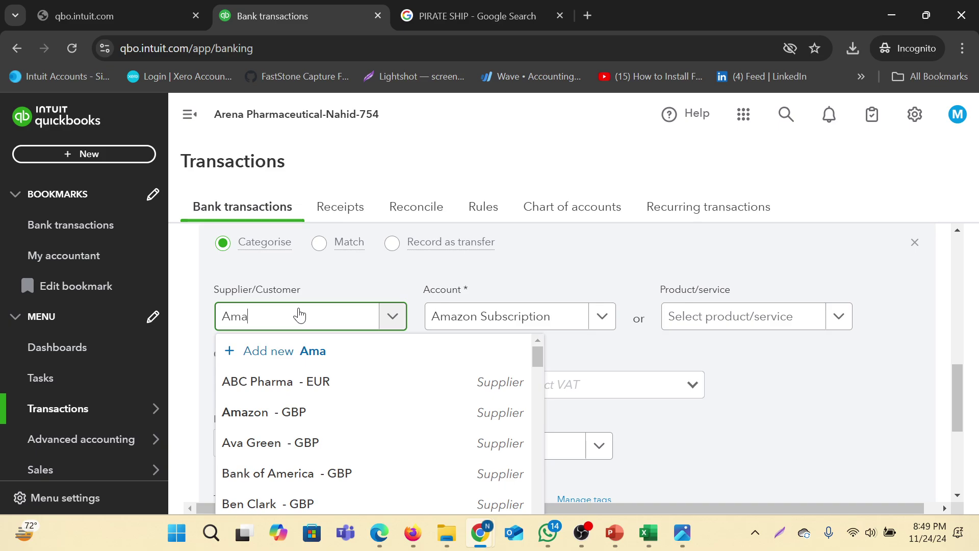
text(zon)
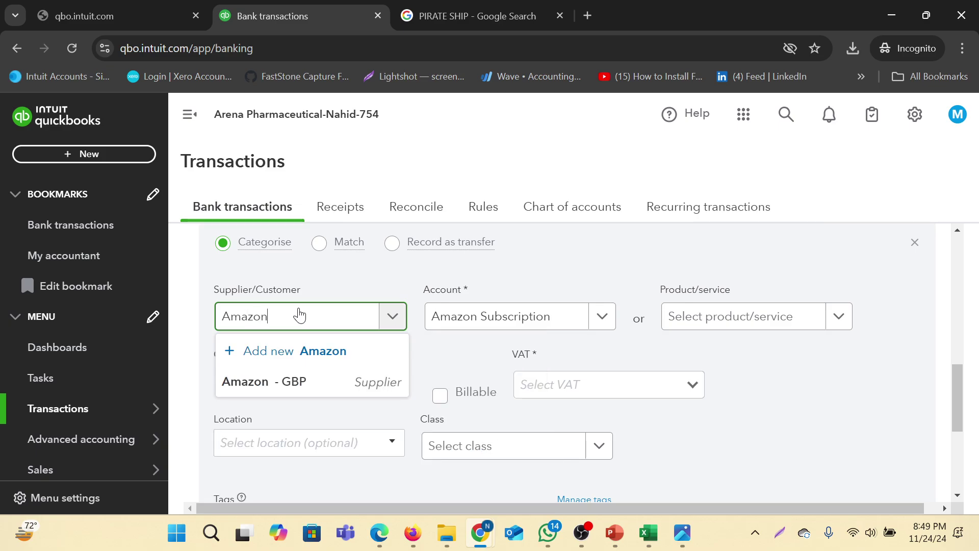
click(250, 395)
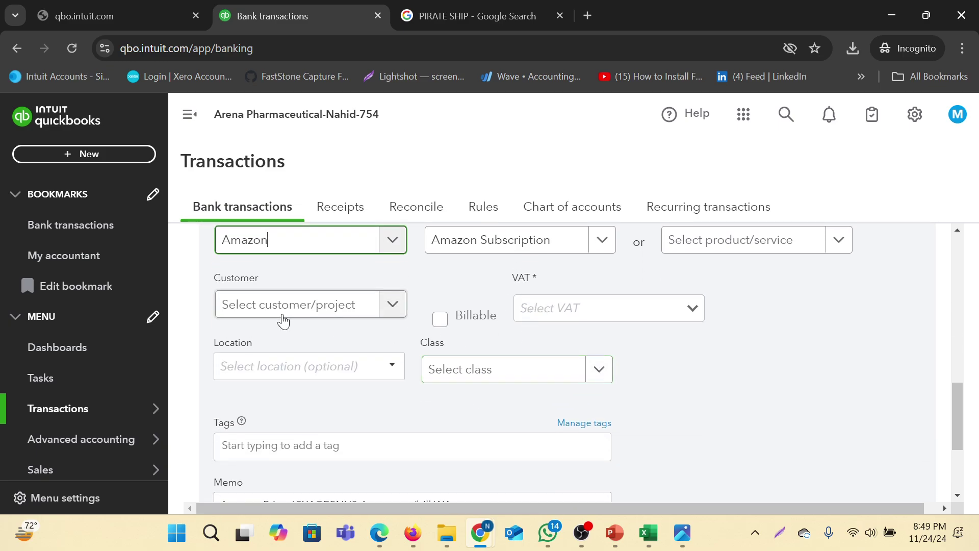
Set the transaction's VAT to No VAT (0%), decline making it the category's default tax code, and add the transaction
click(692, 312)
scroll(603, 459, down, 2)
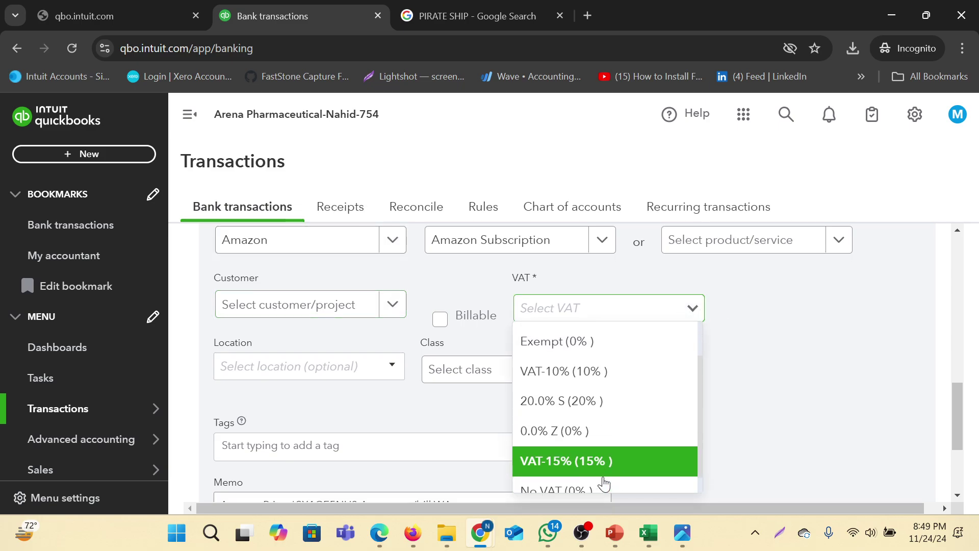
click(672, 477)
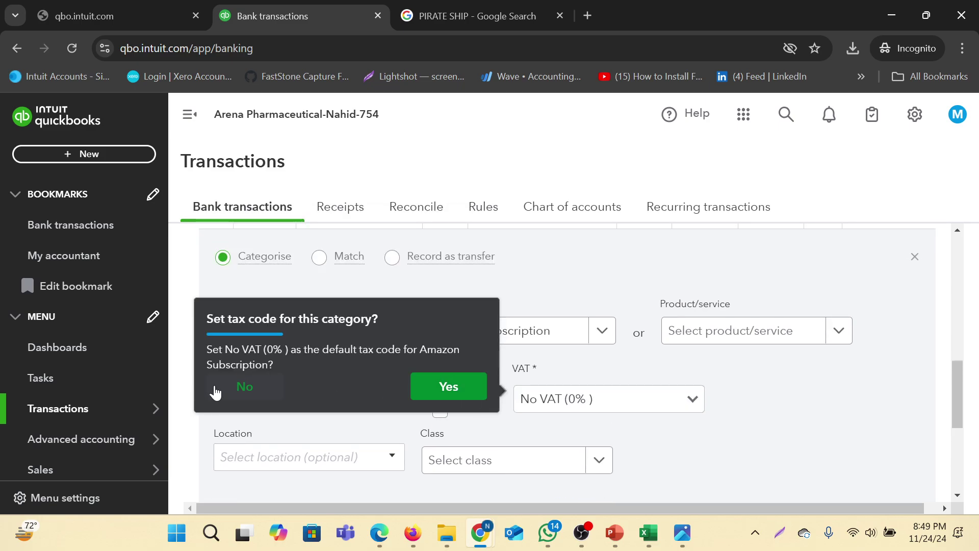
click(238, 388)
scroll(859, 402, down, 3)
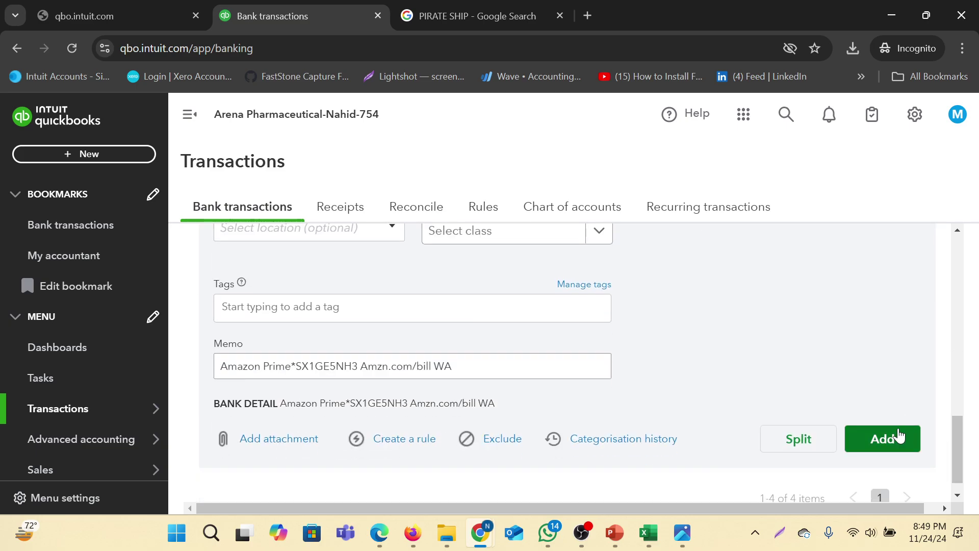
click(884, 438)
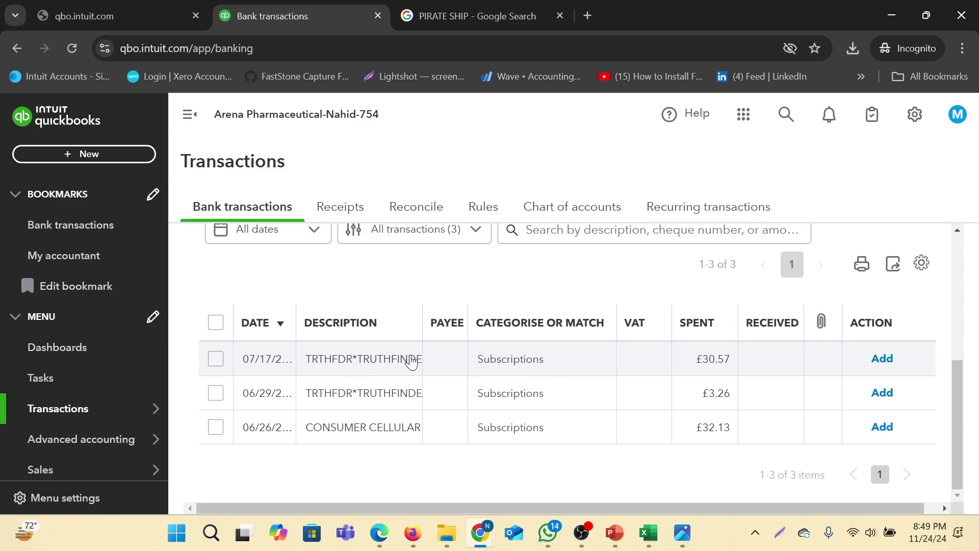
Select all three remaining TruthFinder and Consumer Cellular transactions, keeping their detail forms collapsed
click(508, 359)
scroll(413, 379, down, 5)
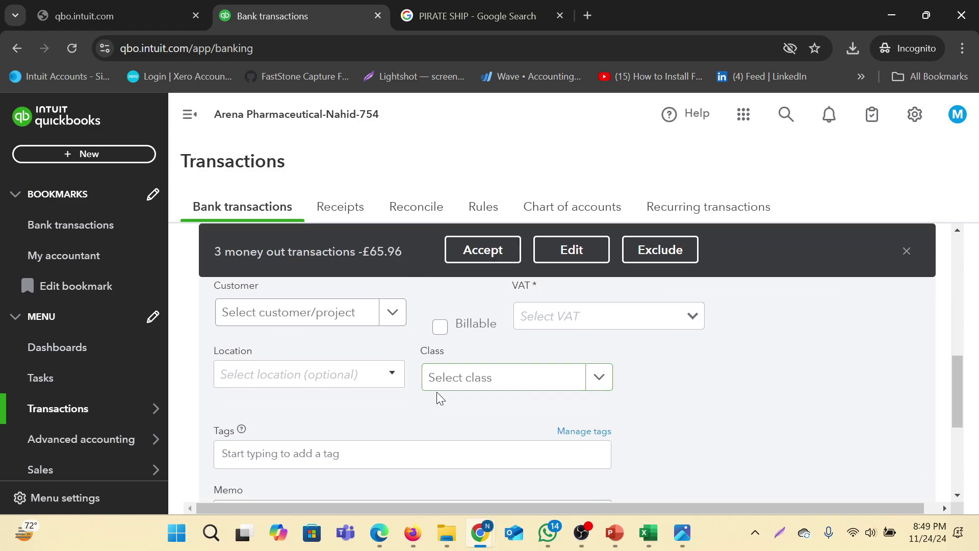
scroll(437, 392, up, 3)
scroll(381, 359, up, 3)
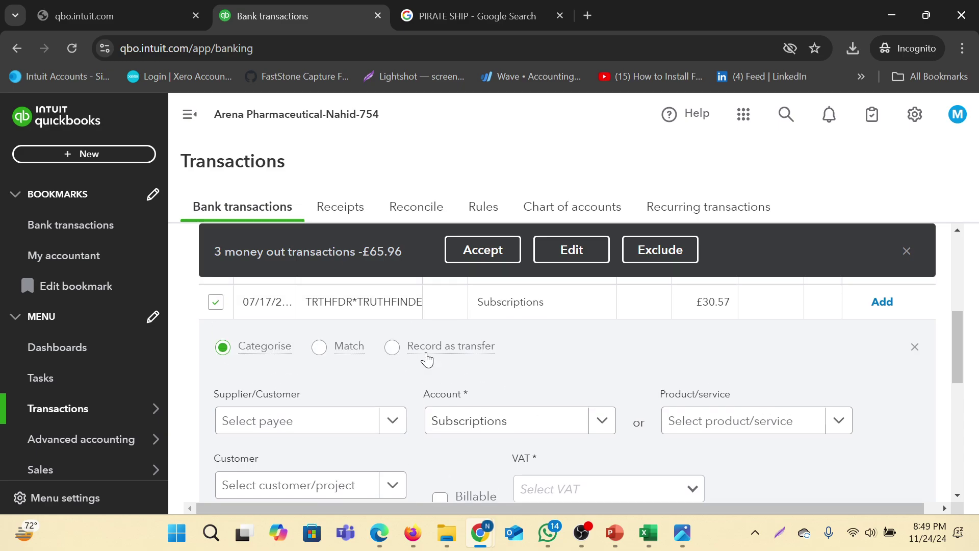
click(267, 434)
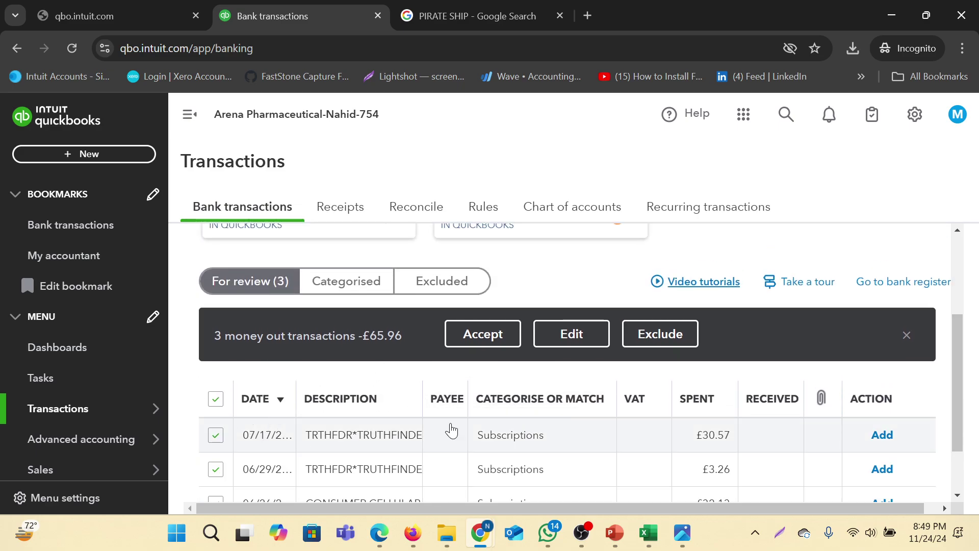
Edit the selected transactions together, setting their type to Expense and their account to Subscriptions
scroll(479, 427, down, 2)
click(579, 268)
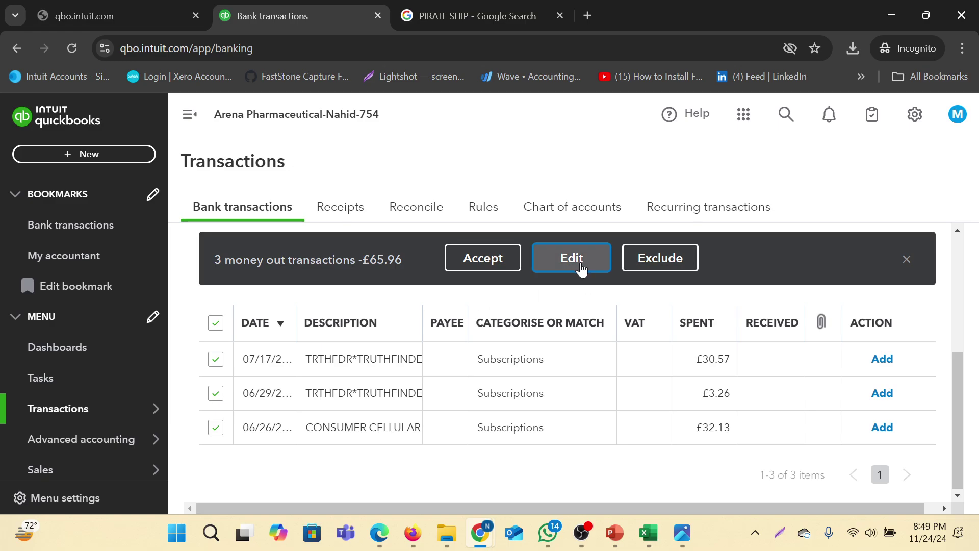
click(370, 245)
click(295, 282)
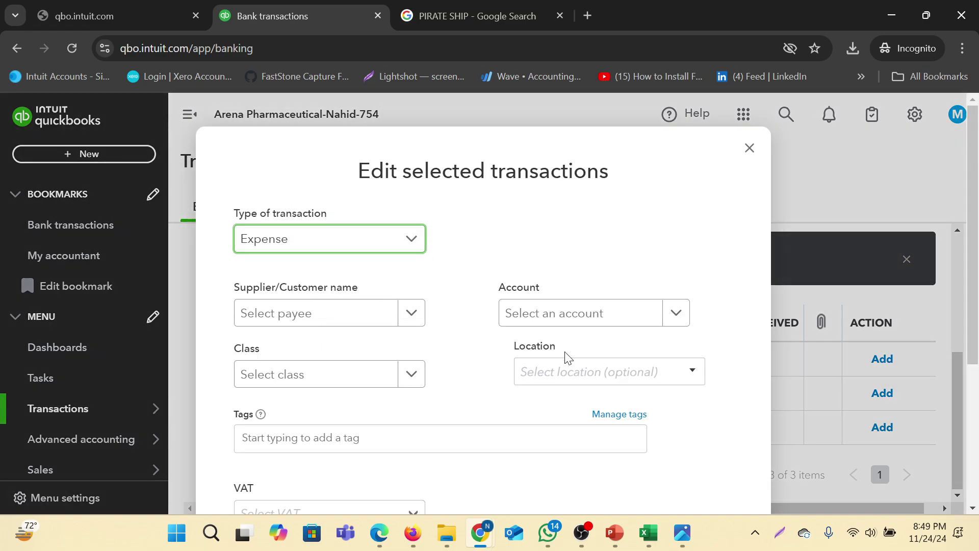
click(555, 315)
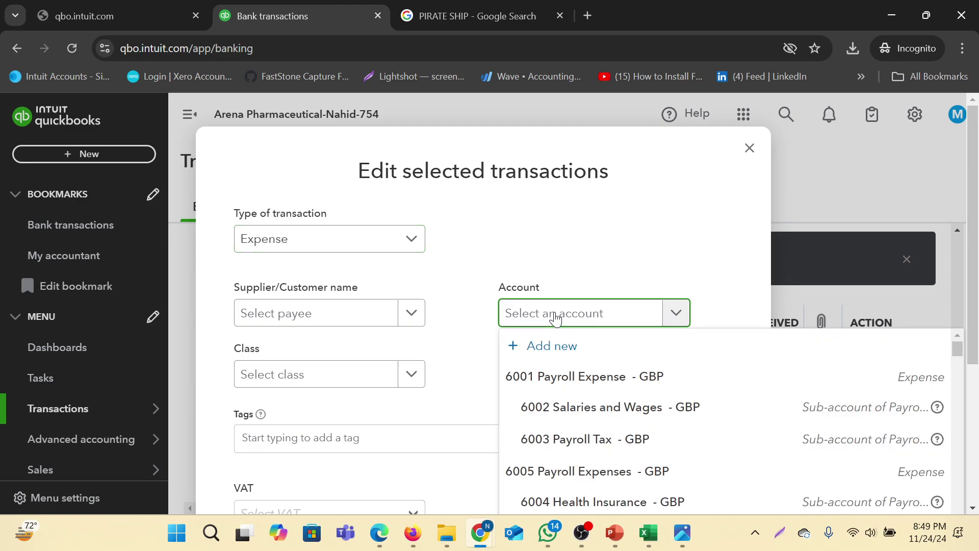
text(subs)
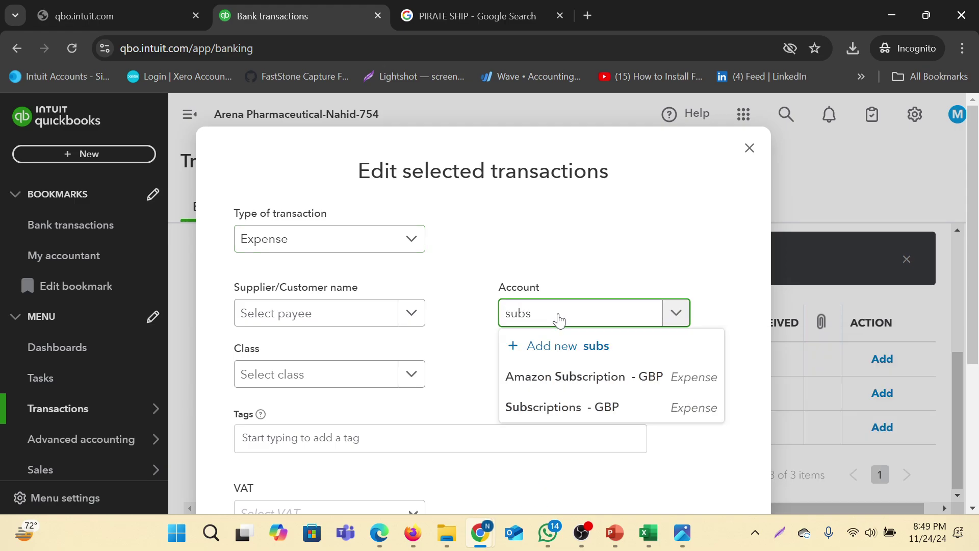
click(580, 409)
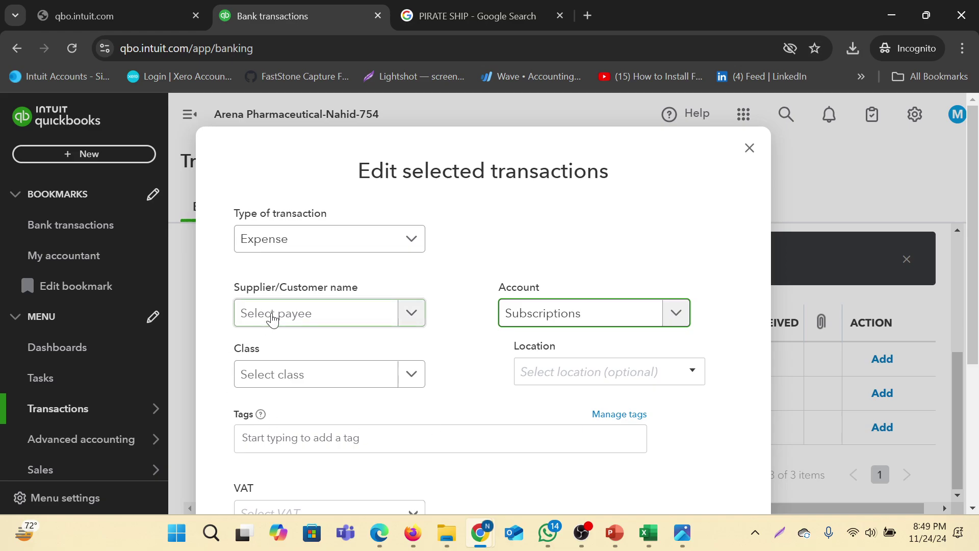
Set the VAT of the selected transactions to No VAT (0%) without a payee, then apply the changes and accept them
scroll(498, 361, down, 3)
click(413, 361)
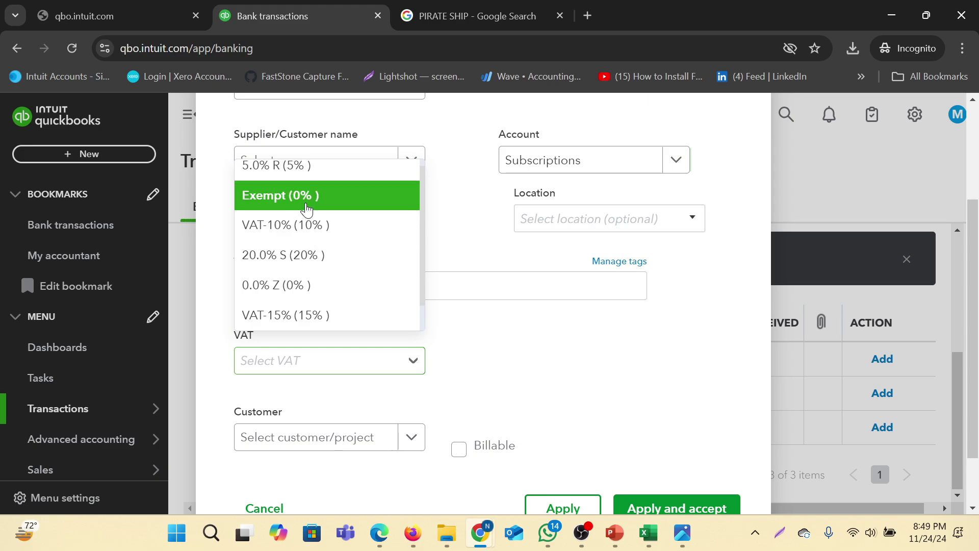
scroll(313, 245, down, 1)
click(301, 315)
scroll(582, 333, up, 3)
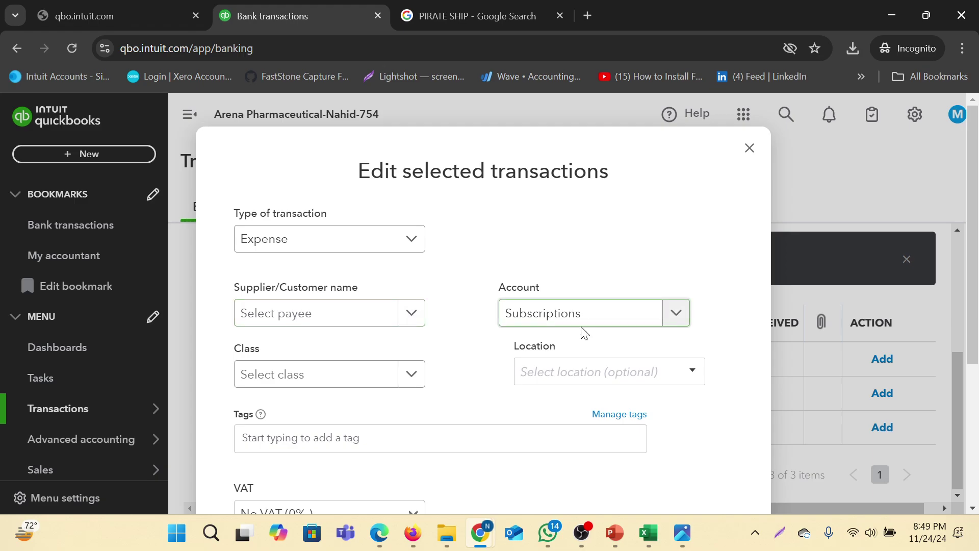
scroll(582, 342, down, 4)
scroll(582, 324, up, 3)
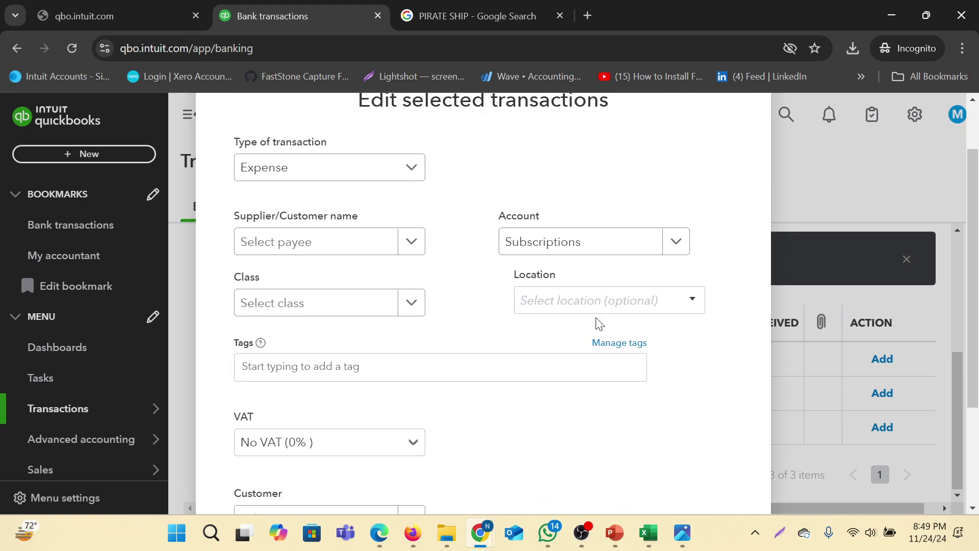
scroll(663, 423, down, 4)
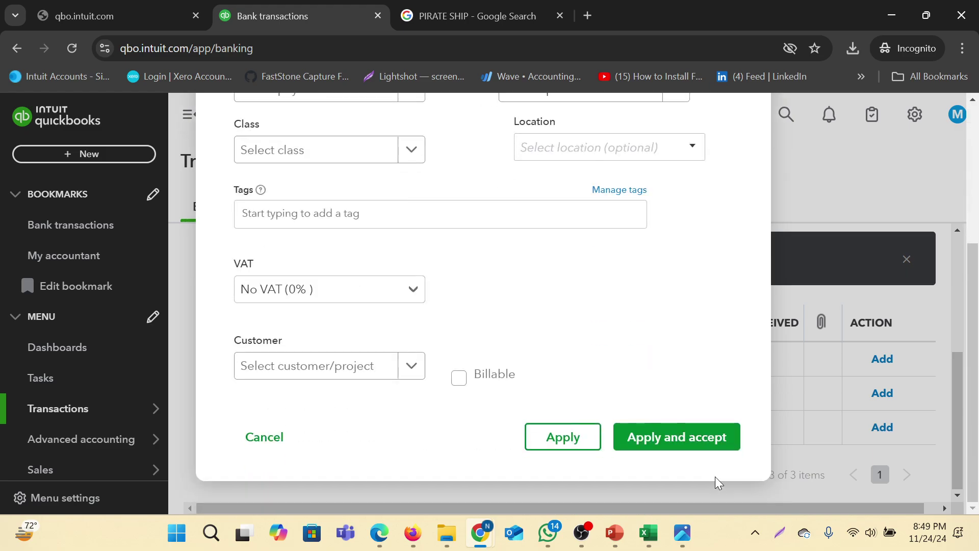
click(686, 439)
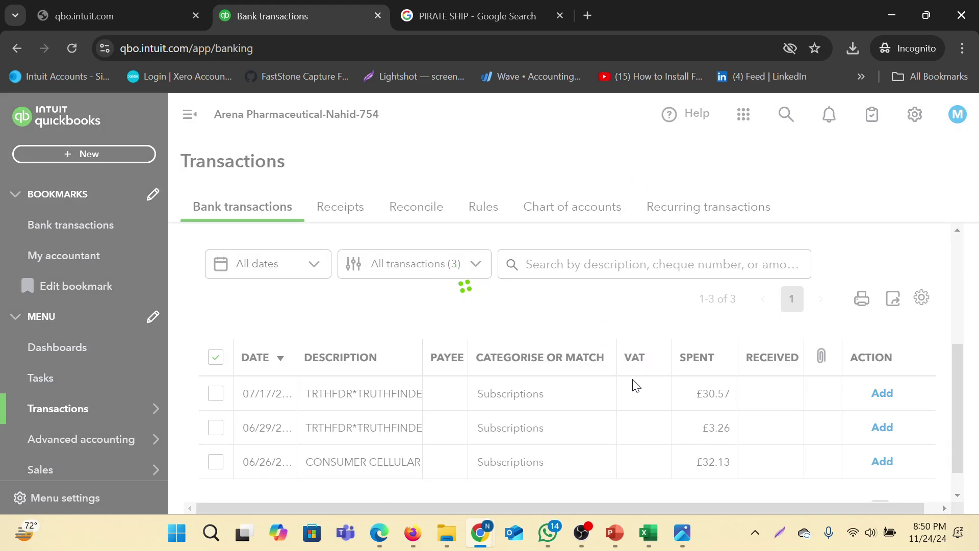
Review the suggested TRTHFDR*TRUTHFINDER.COM Subscriptions rule and create it with no payee and Auto-add off
scroll(546, 356, down, 4)
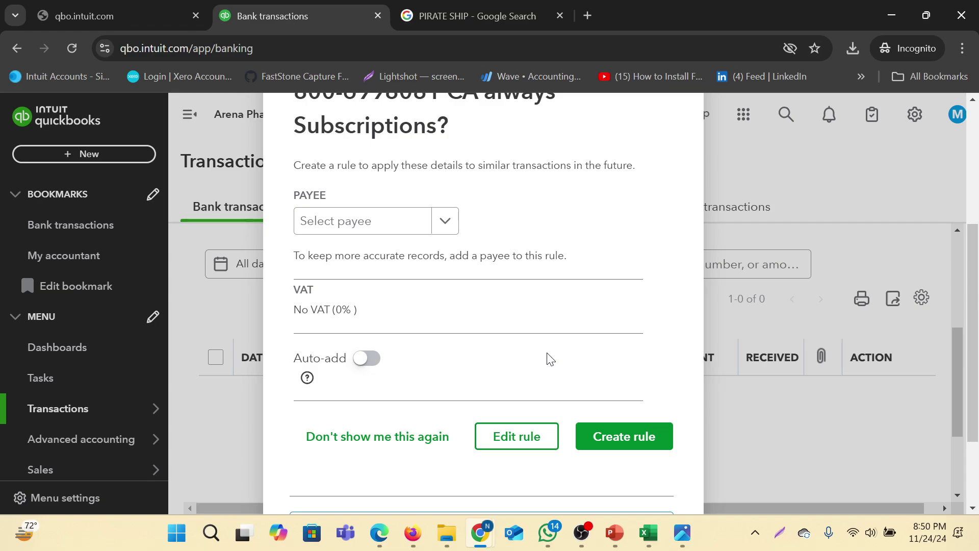
scroll(501, 336, up, 3)
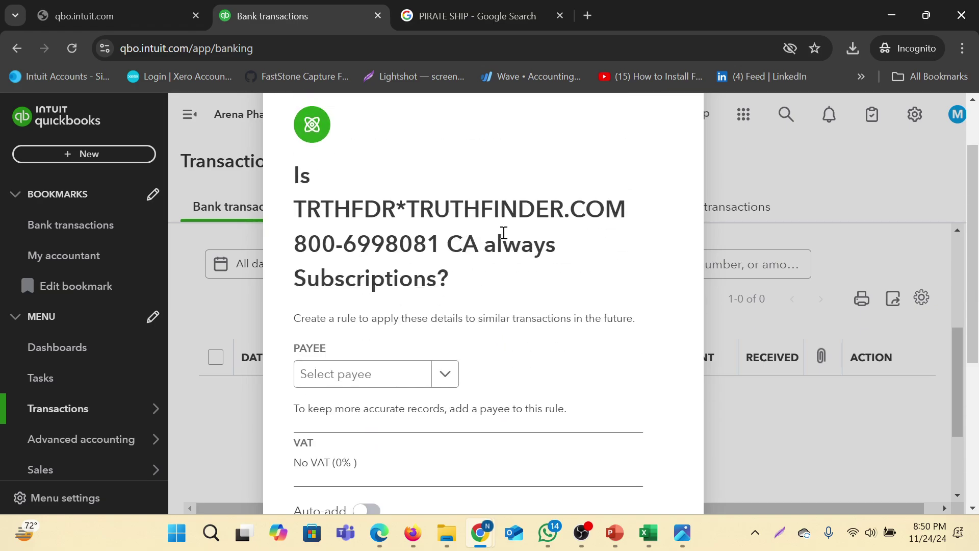
scroll(591, 370, down, 3)
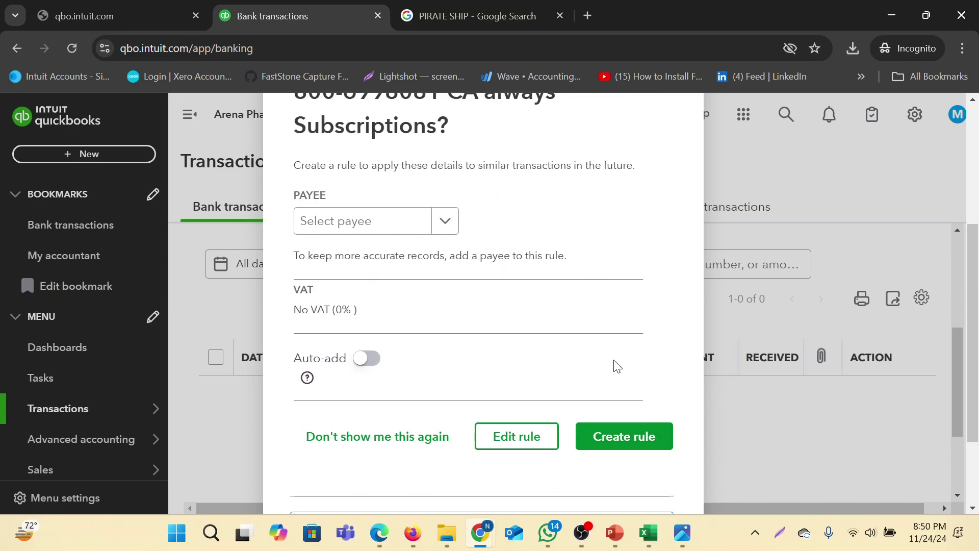
scroll(600, 254, up, 2)
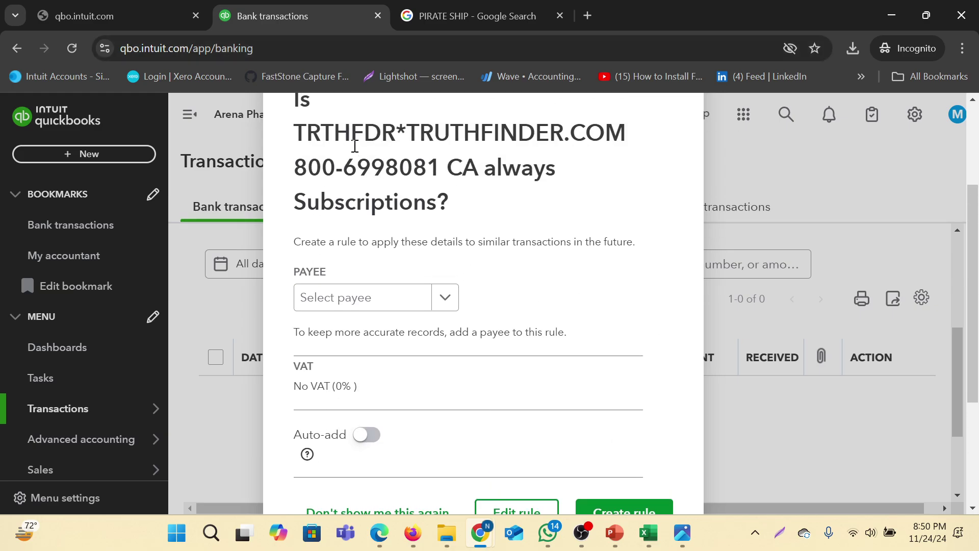
drag(321, 134, 632, 135)
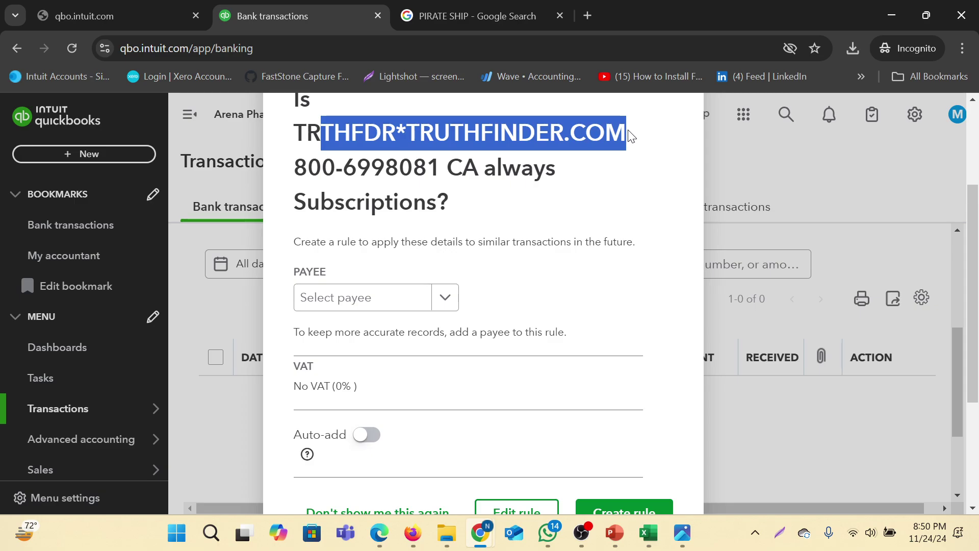
scroll(627, 255, down, 2)
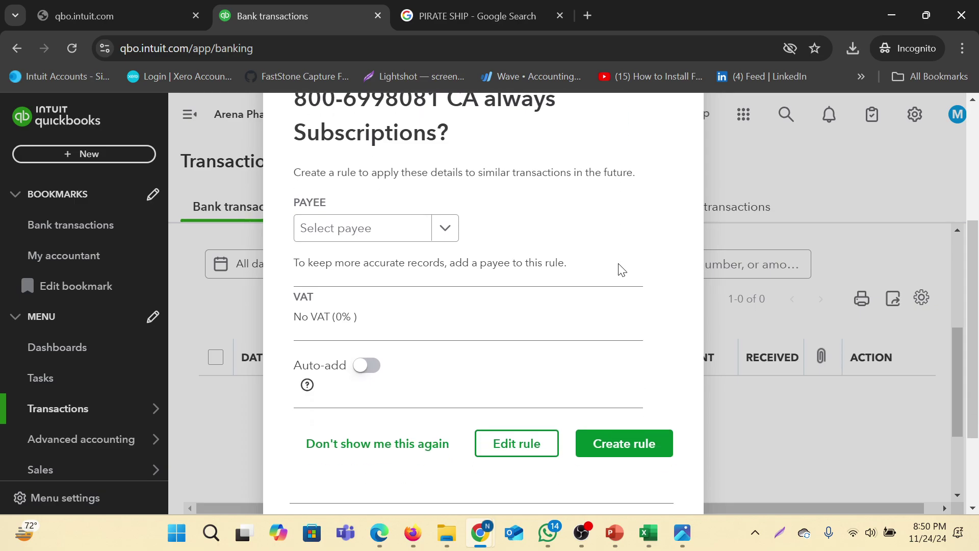
click(633, 442)
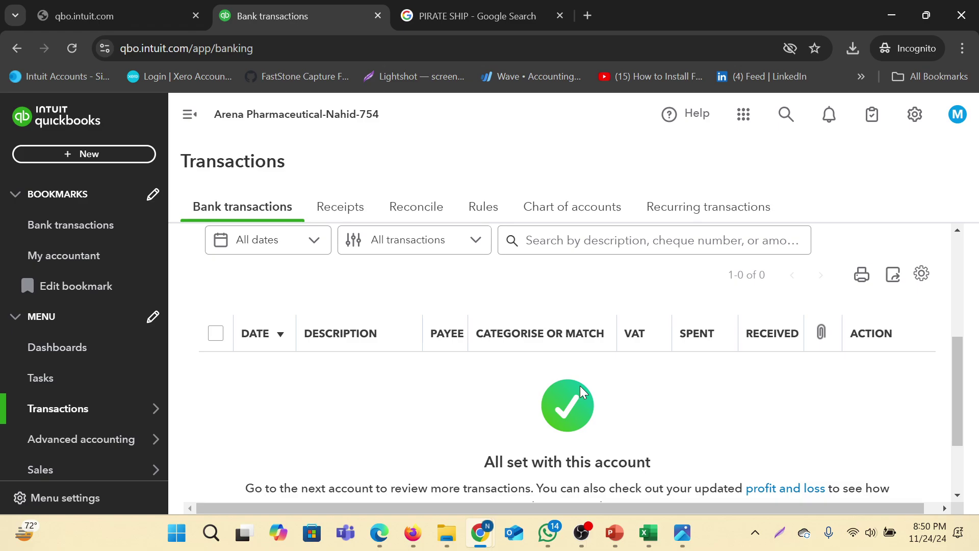
Check the Credit One Bank account's review status, then open the list of existing bank rules
scroll(580, 386, down, 3)
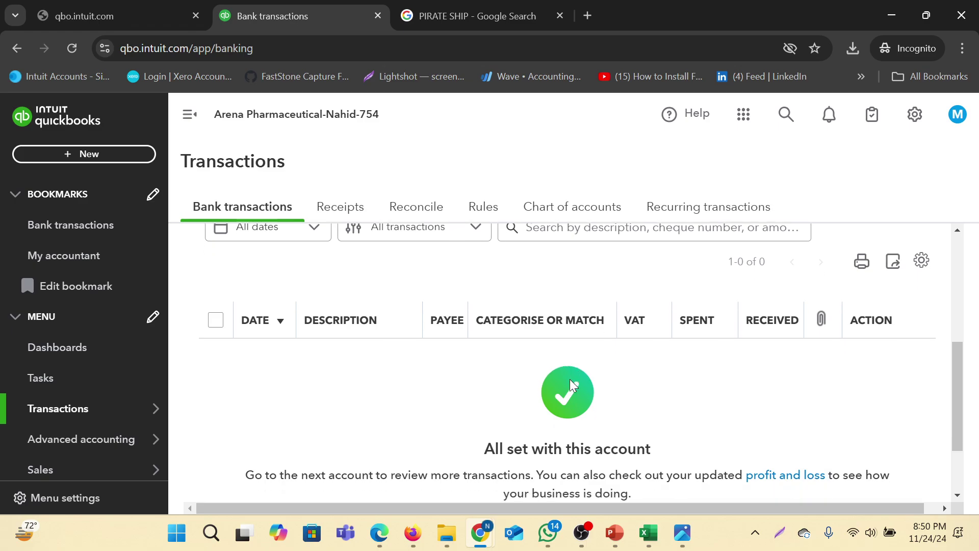
scroll(626, 446, up, 7)
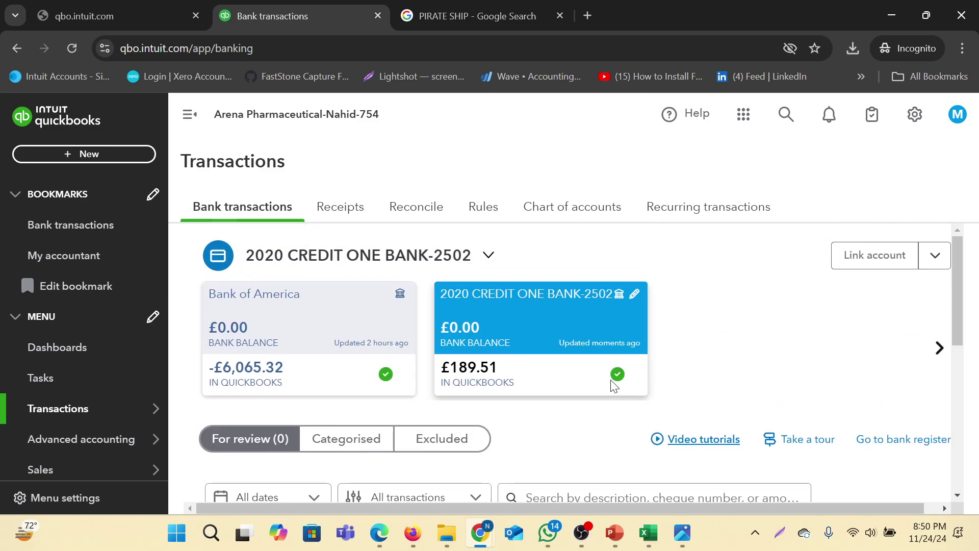
click(484, 213)
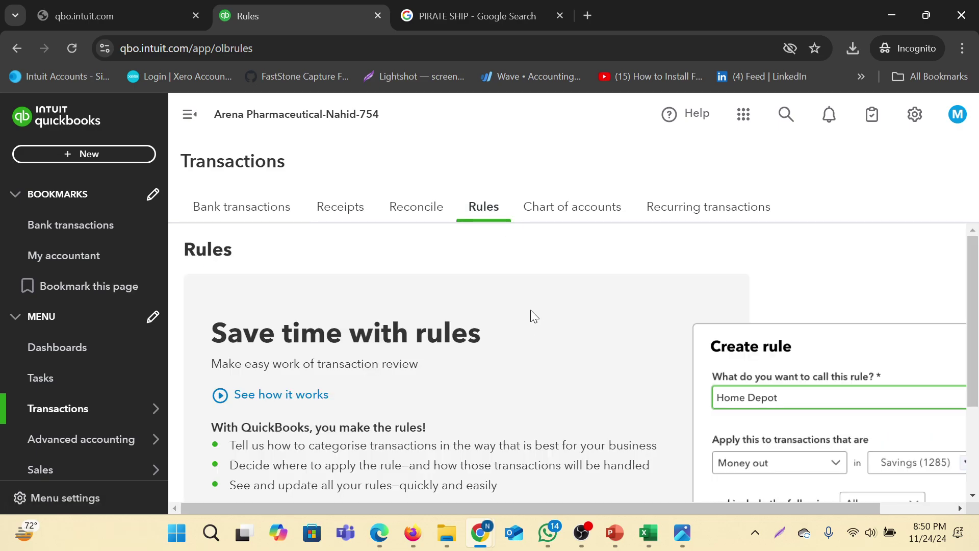
scroll(634, 280, down, 2)
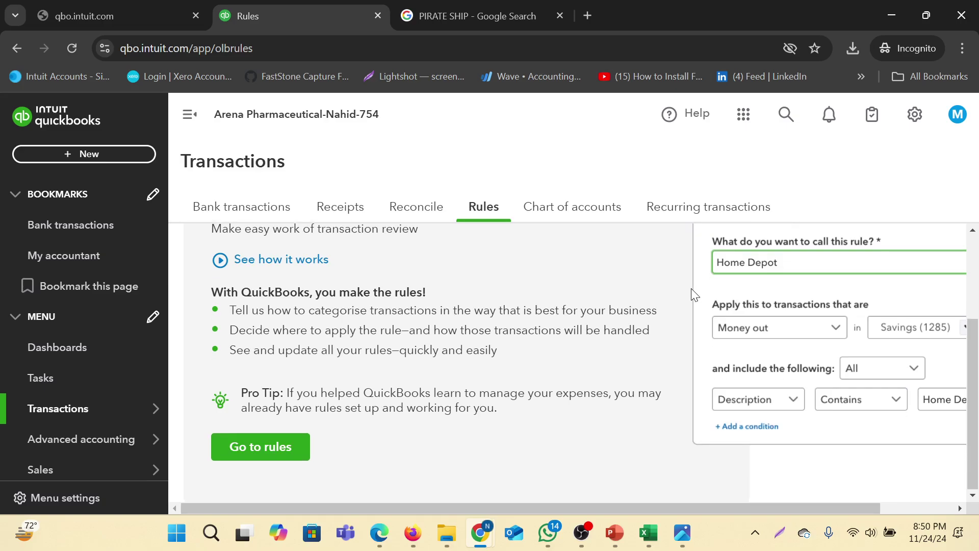
scroll(417, 356, up, 1)
scroll(417, 355, down, 2)
click(295, 458)
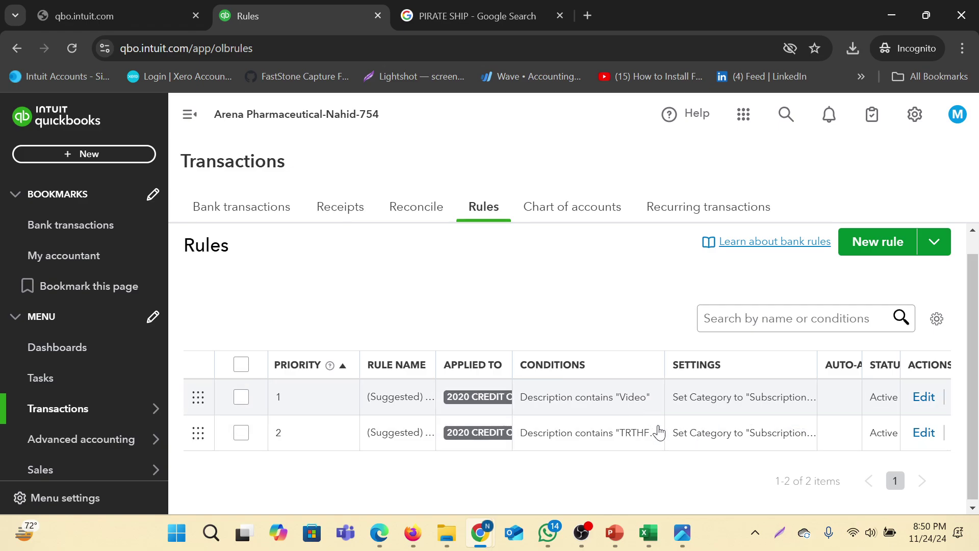
scroll(640, 443, down, 1)
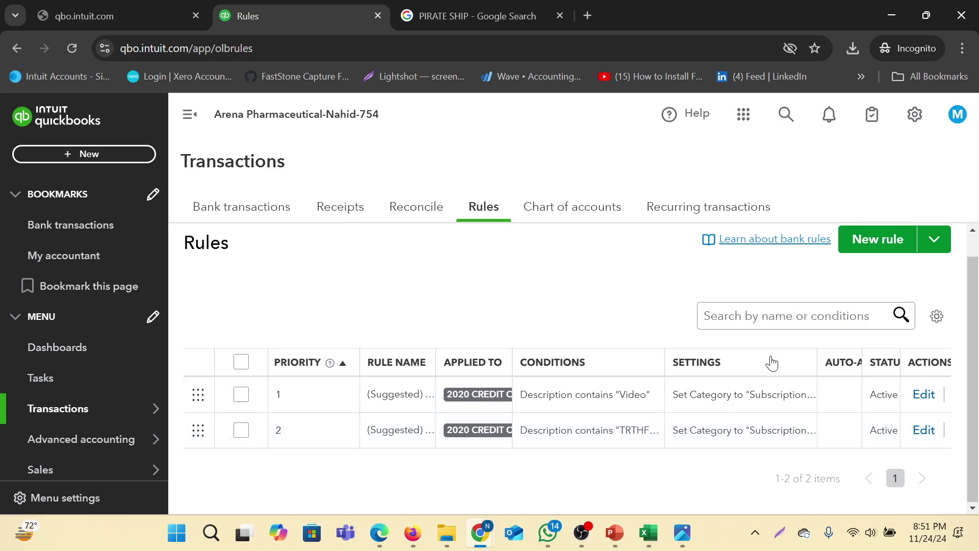
Start a new bank rule named "Advertsing Expense" that applies to Money out transactions in all bank accounts
click(874, 247)
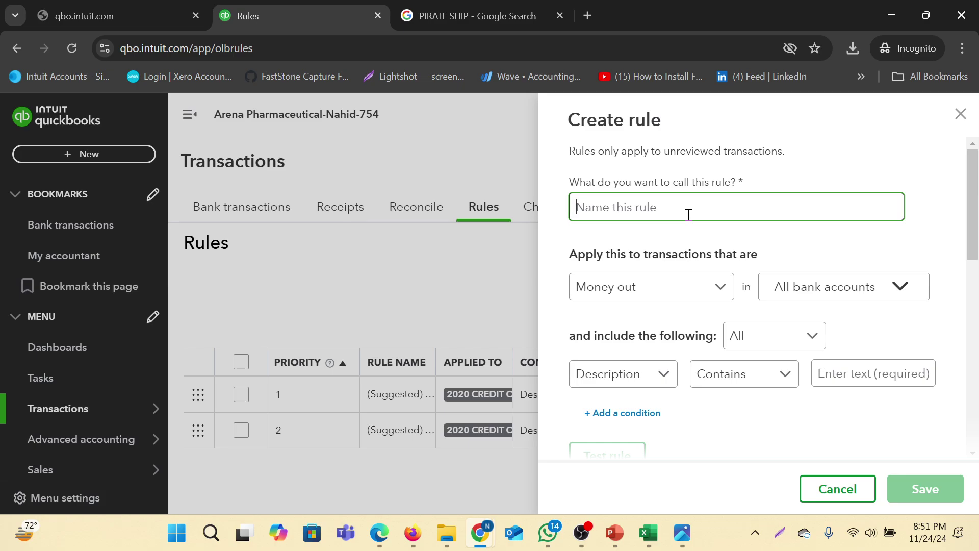
text(Advertising )
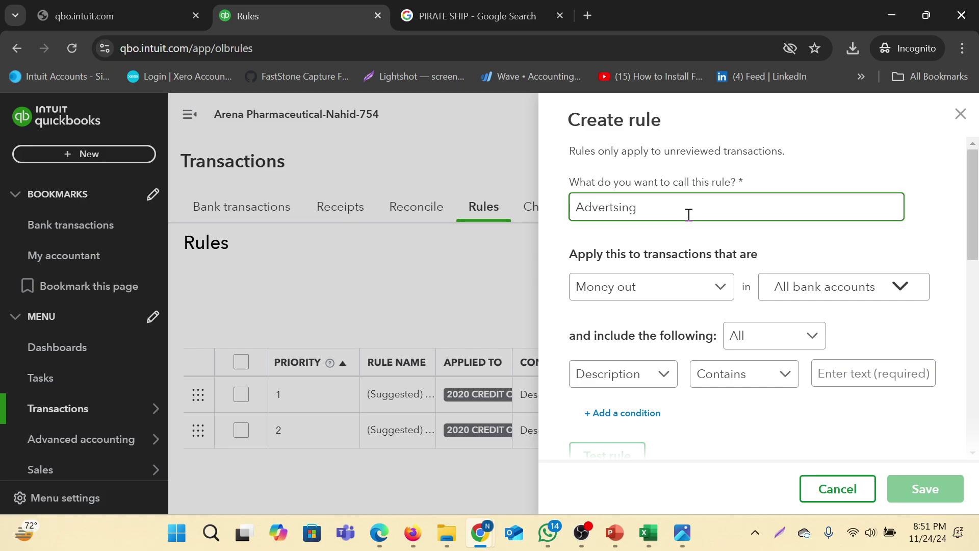
text(Expenses)
key(BackSpace)
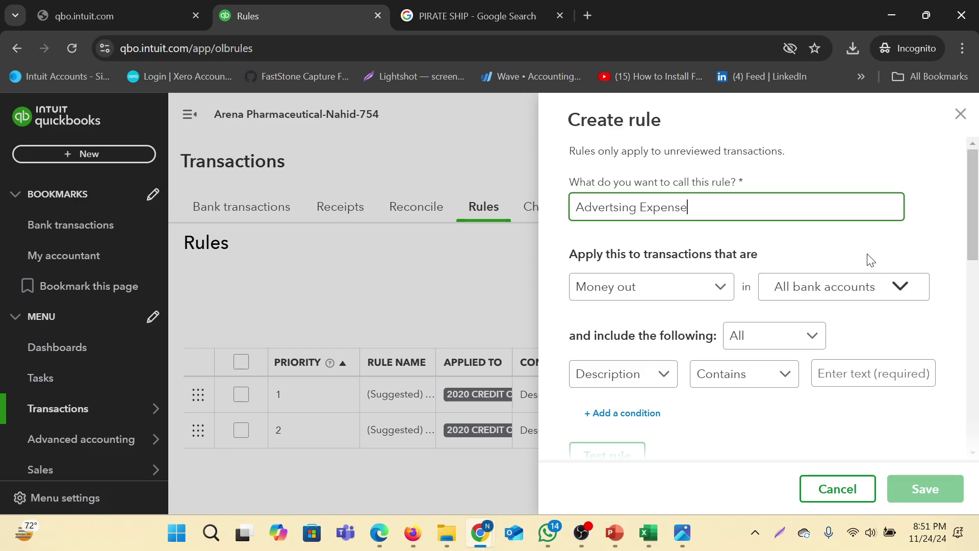
click(702, 293)
click(681, 317)
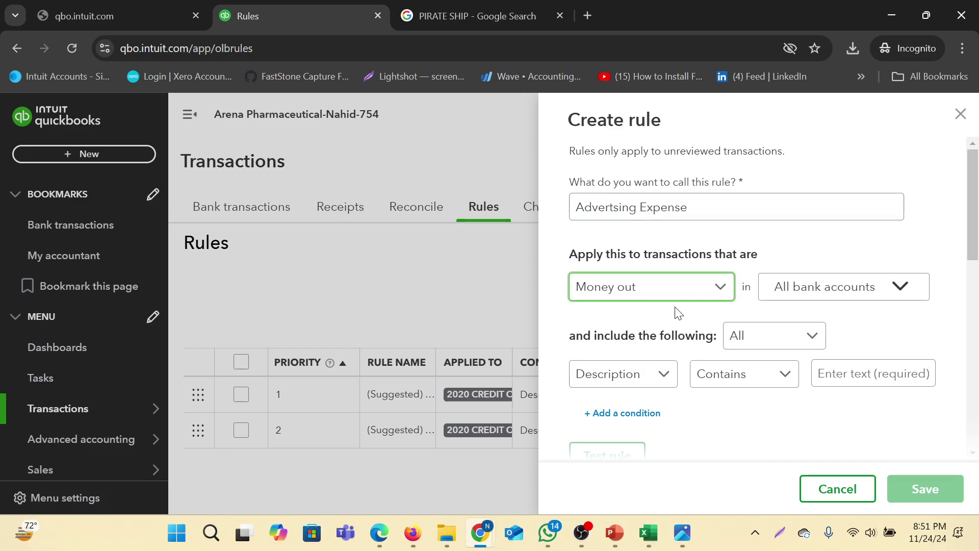
click(896, 286)
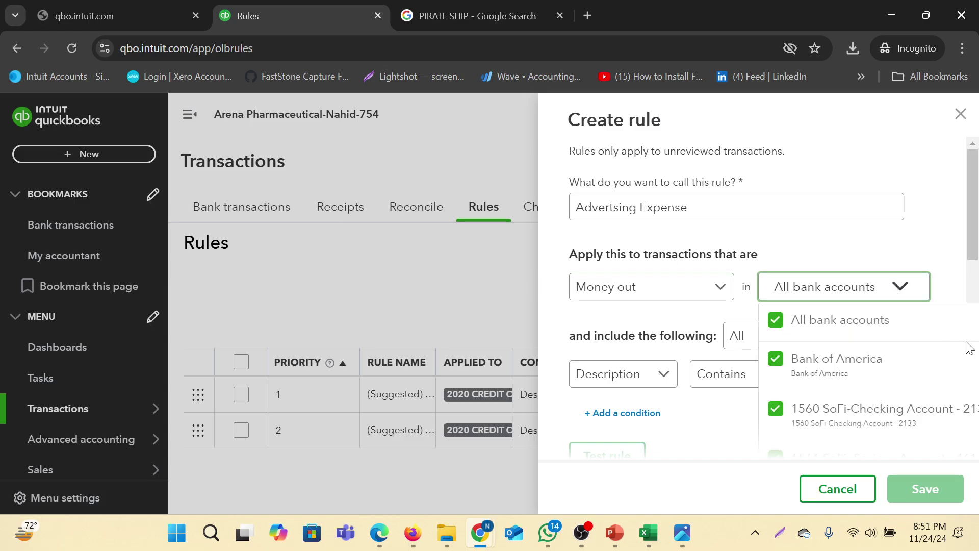
click(551, 312)
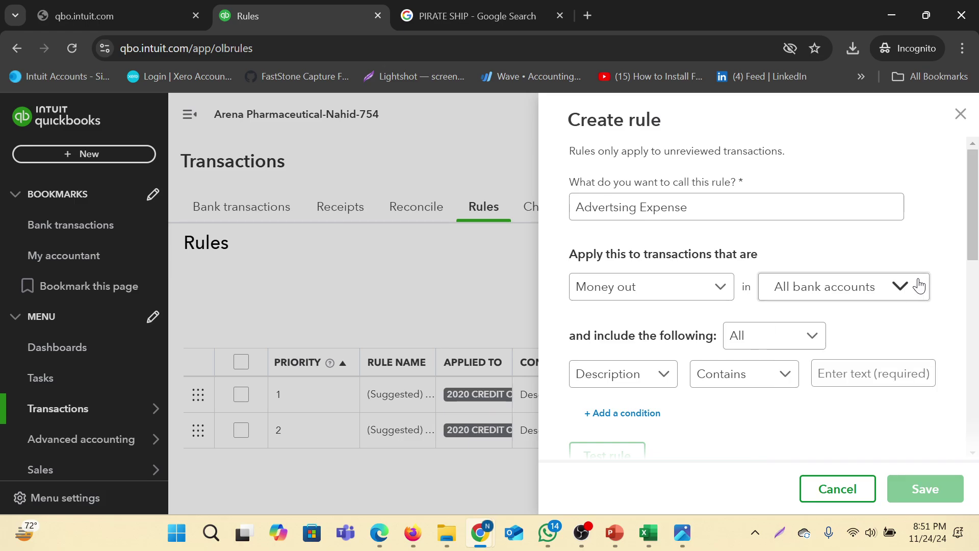
Set the rule's condition to Description Contains "Advertisement"
scroll(721, 322, down, 1)
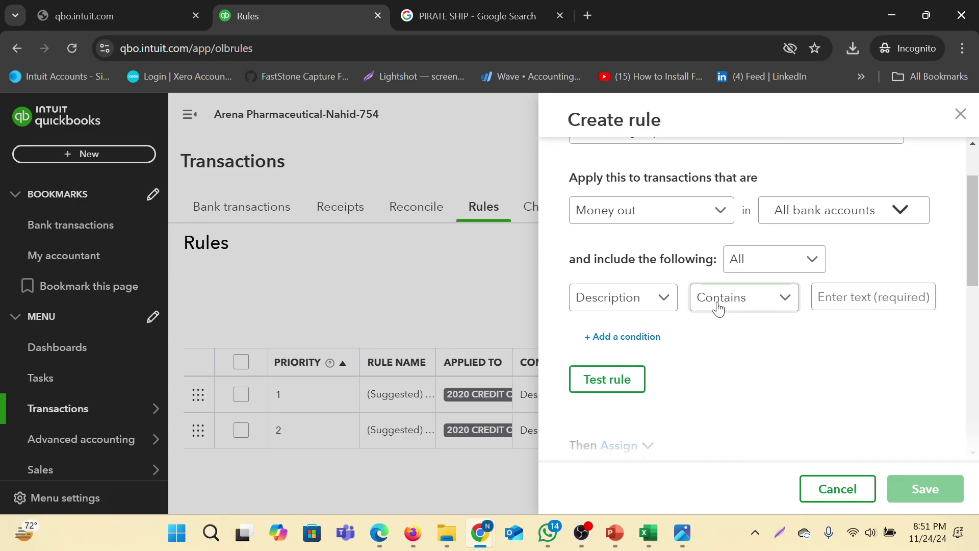
click(671, 298)
click(639, 332)
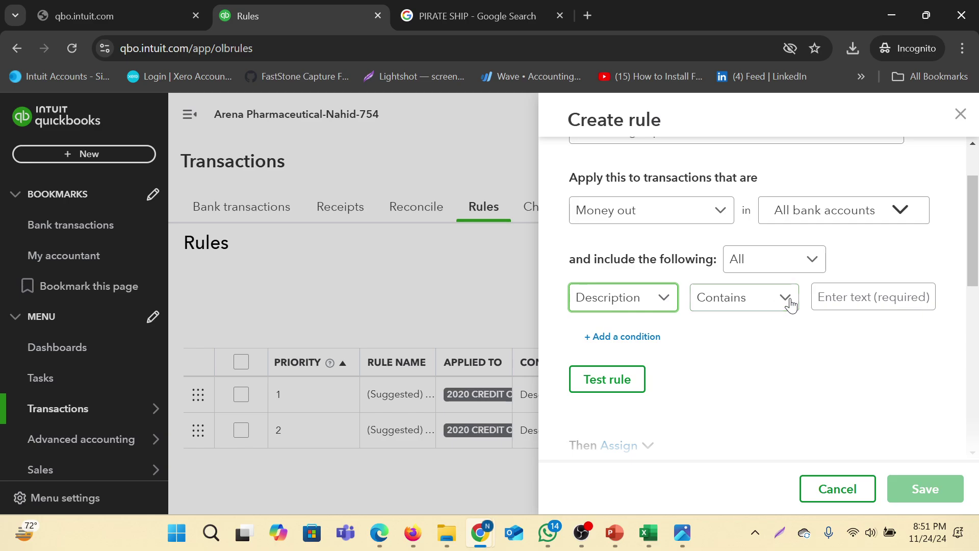
click(785, 302)
click(753, 334)
click(871, 297)
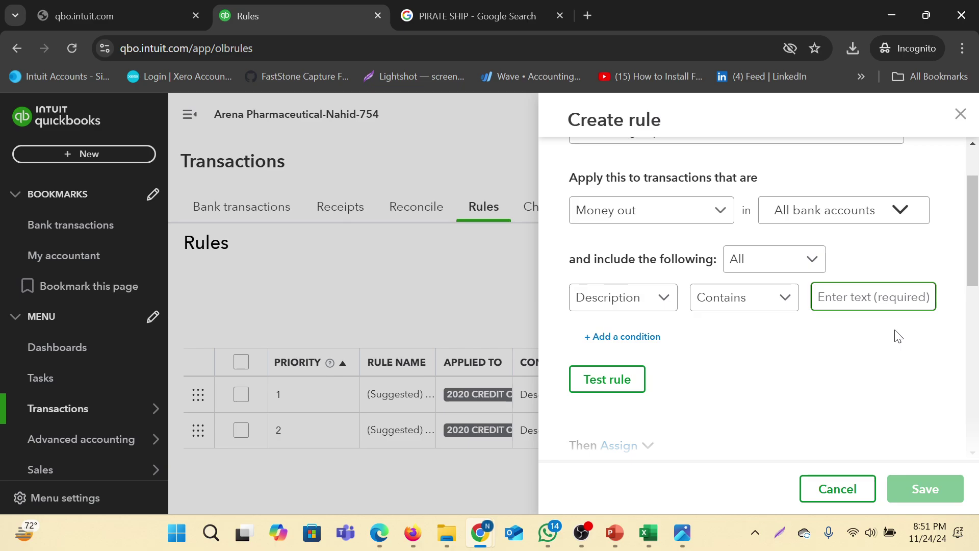
text(A)
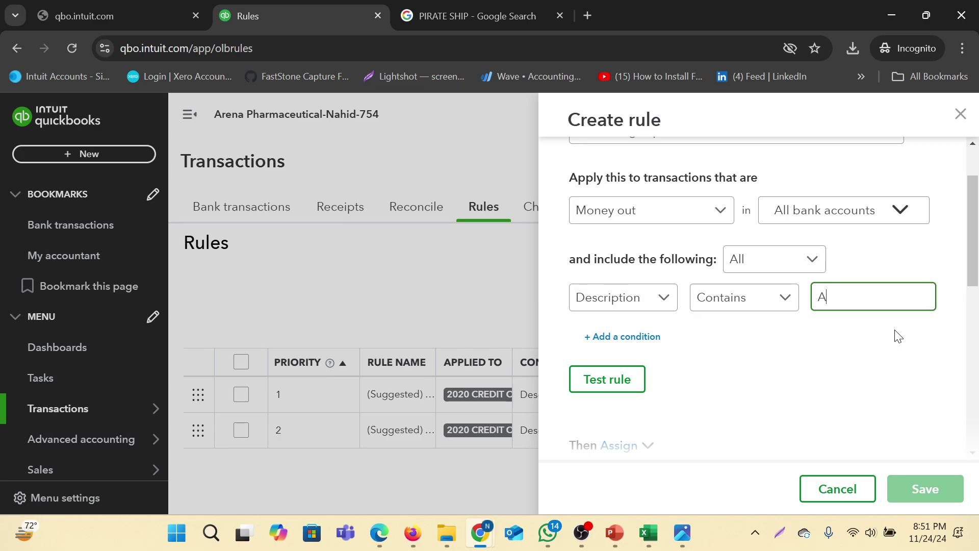
text(dvertisement)
Assign the rule the Expense type, the category 6010 Advertising and Promotion and the tax No VAT (0%), without a payee
scroll(873, 348, down, 3)
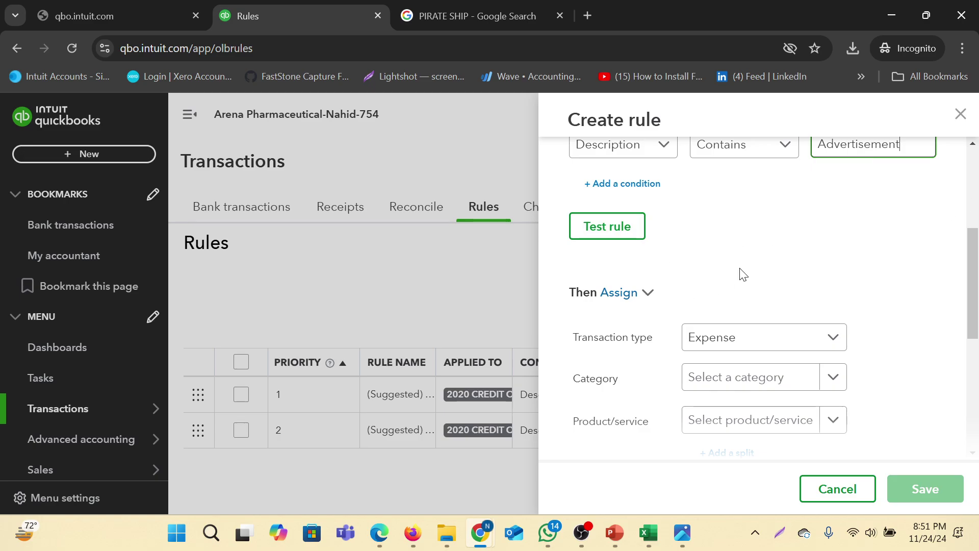
scroll(743, 273, down, 3)
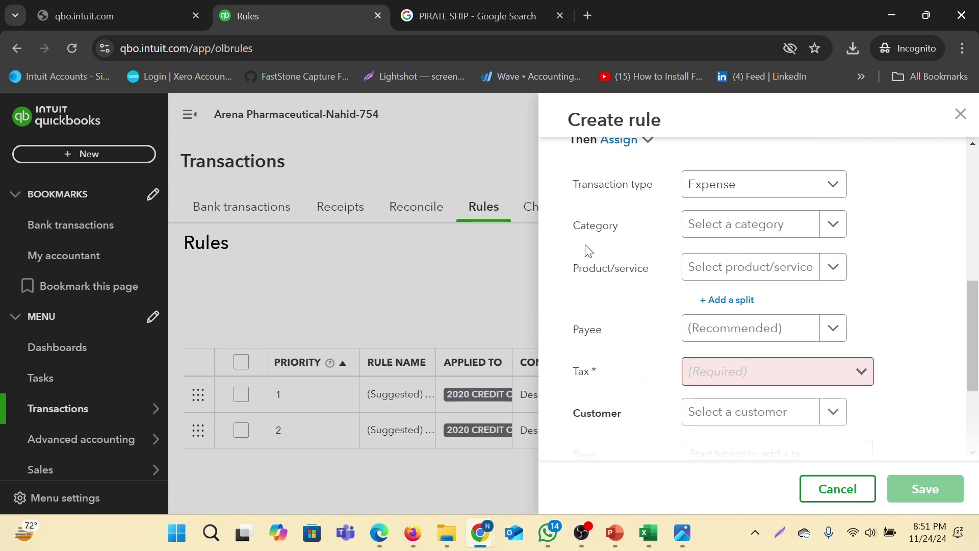
click(713, 233)
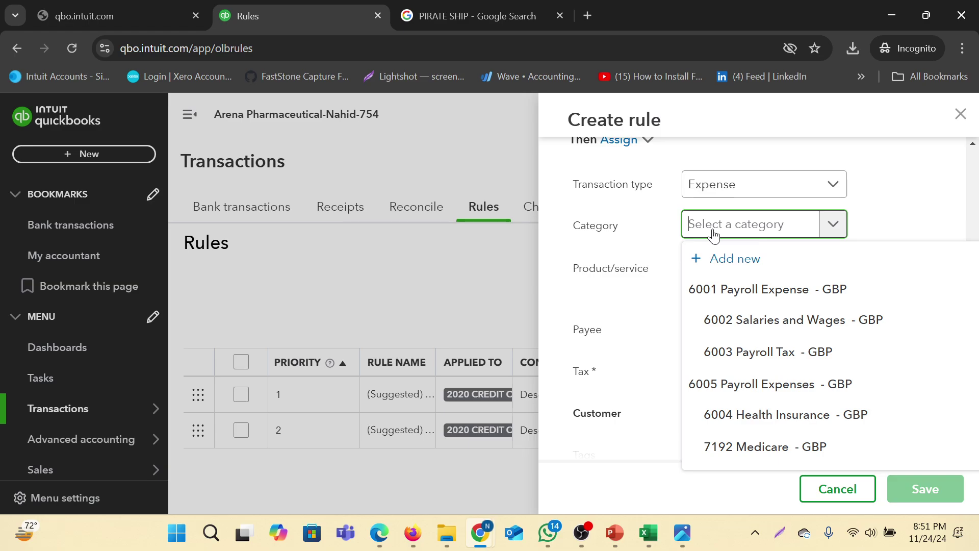
text(Prom)
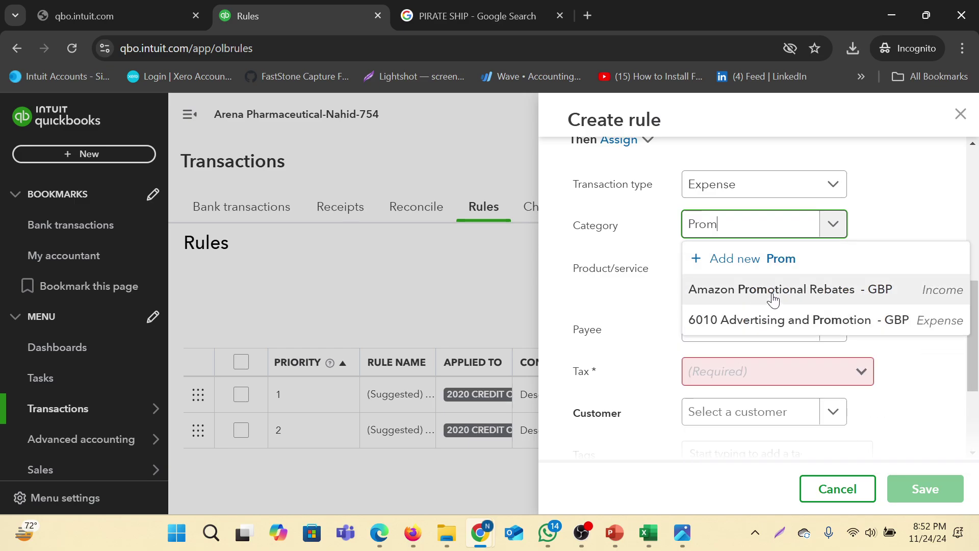
click(791, 327)
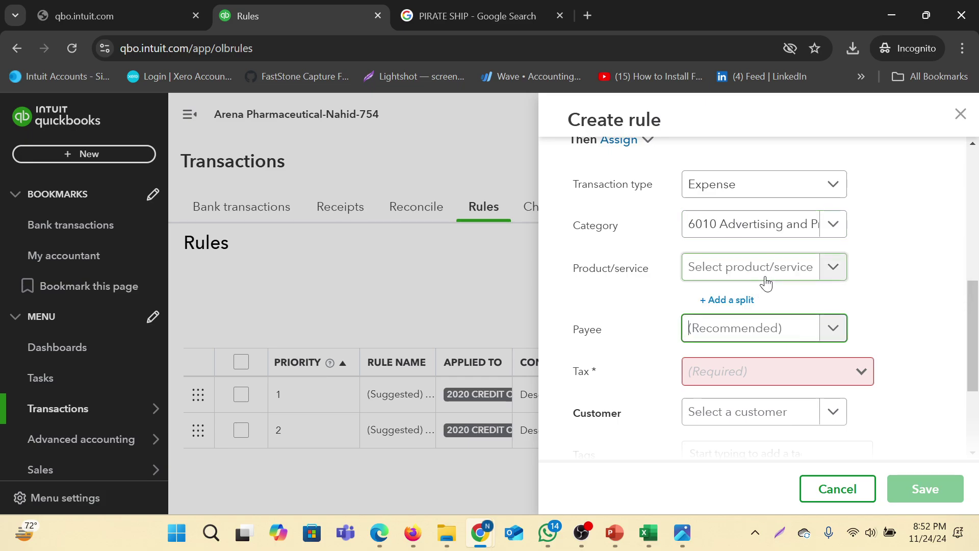
scroll(857, 306, down, 1)
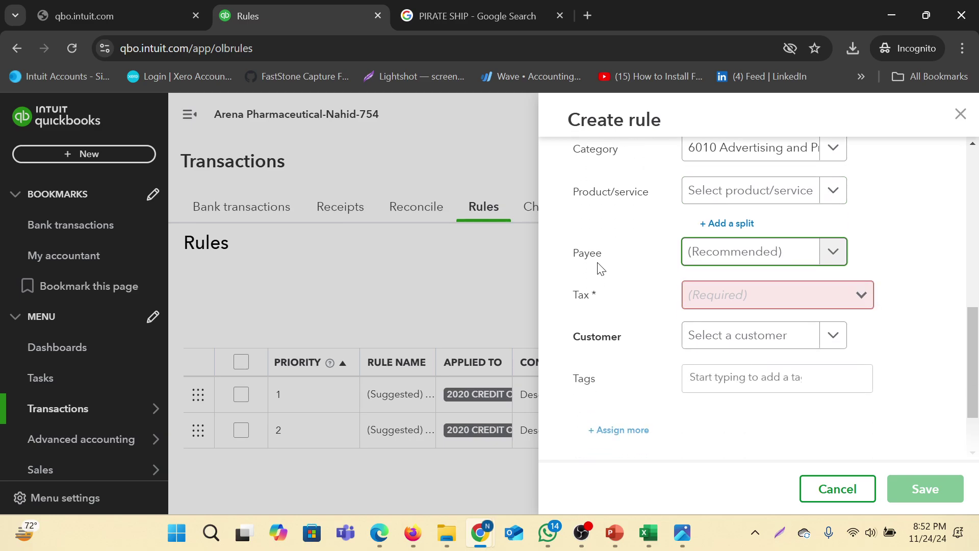
click(765, 297)
click(864, 295)
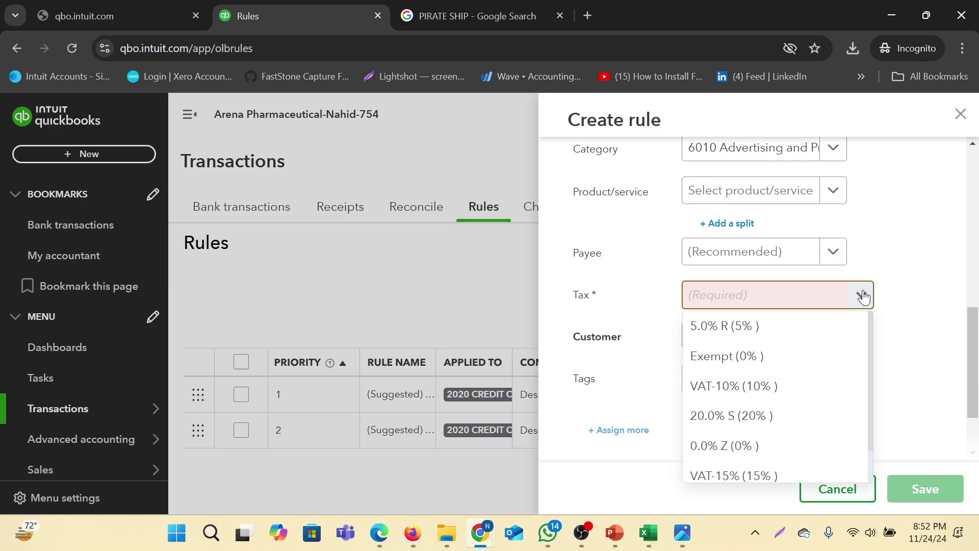
scroll(778, 423, down, 1)
click(770, 465)
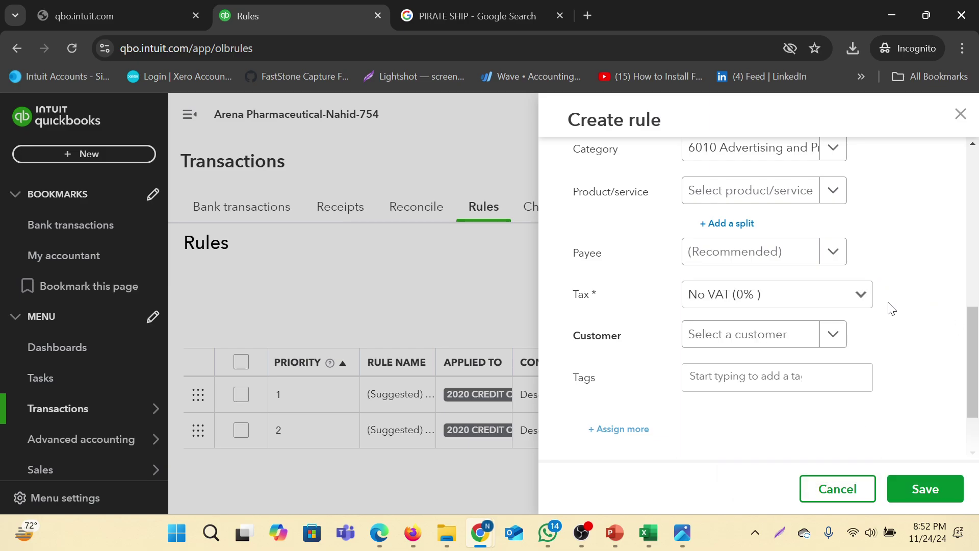
Leave the rule's customer empty and Auto-add off, then save the rule
click(835, 335)
scroll(820, 363, down, 2)
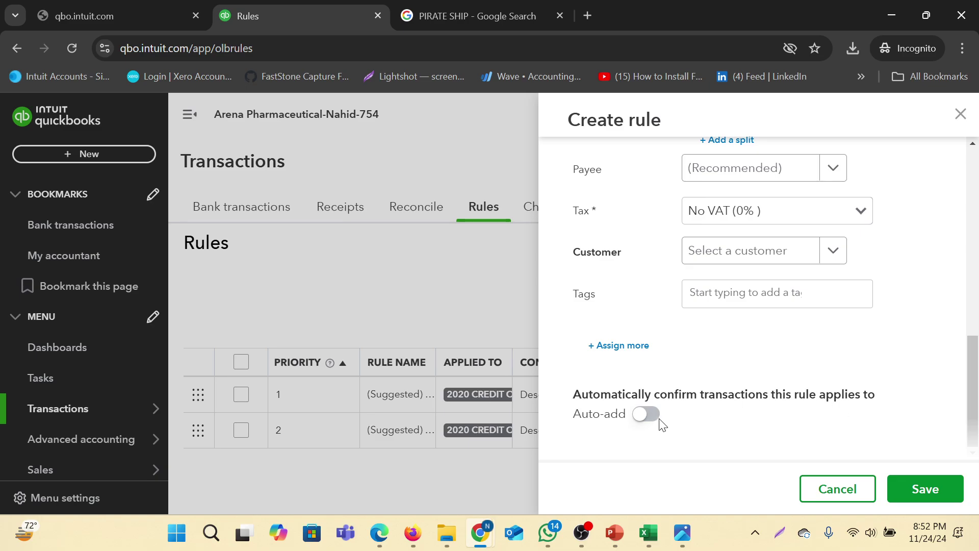
click(646, 414)
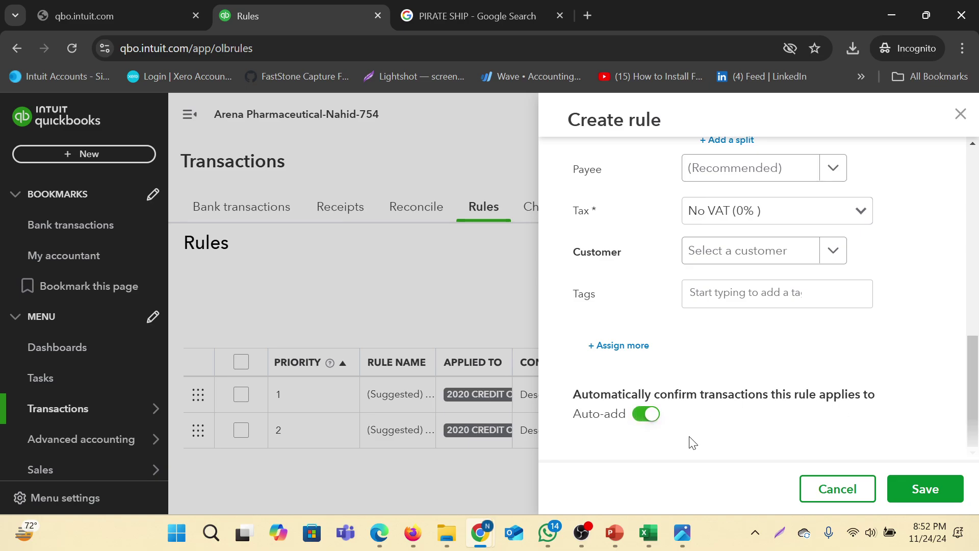
click(653, 420)
click(937, 493)
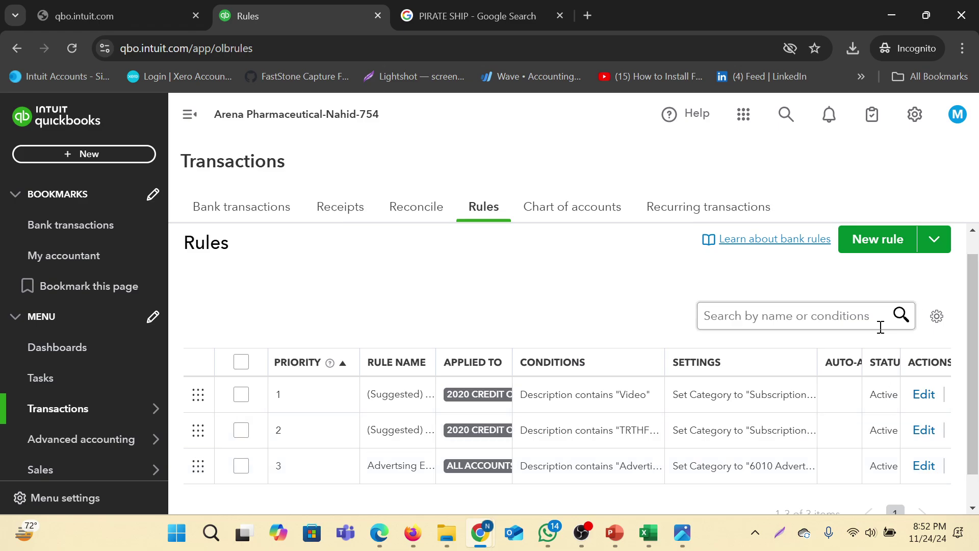
Look at the options for exporting and importing rules, then view the receipts for review
click(935, 241)
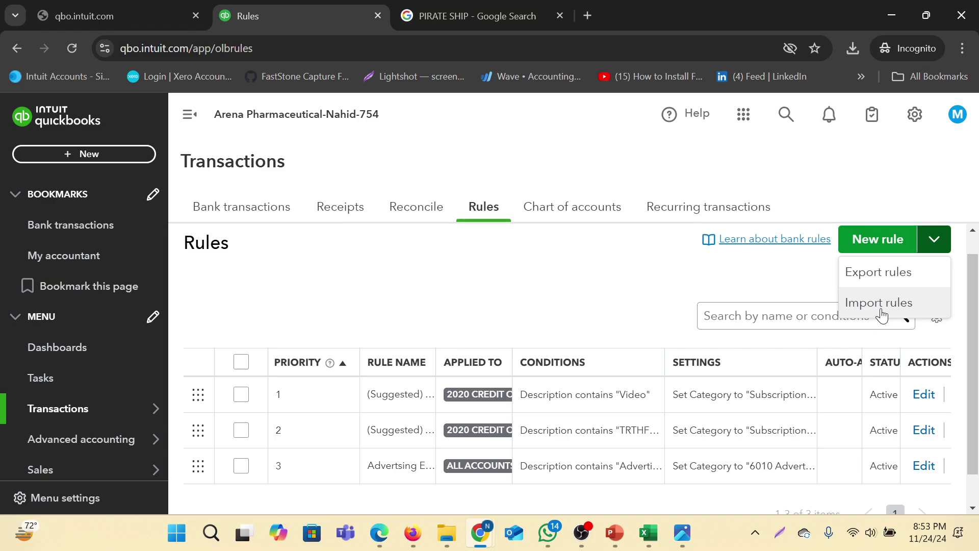
scroll(738, 294, up, 1)
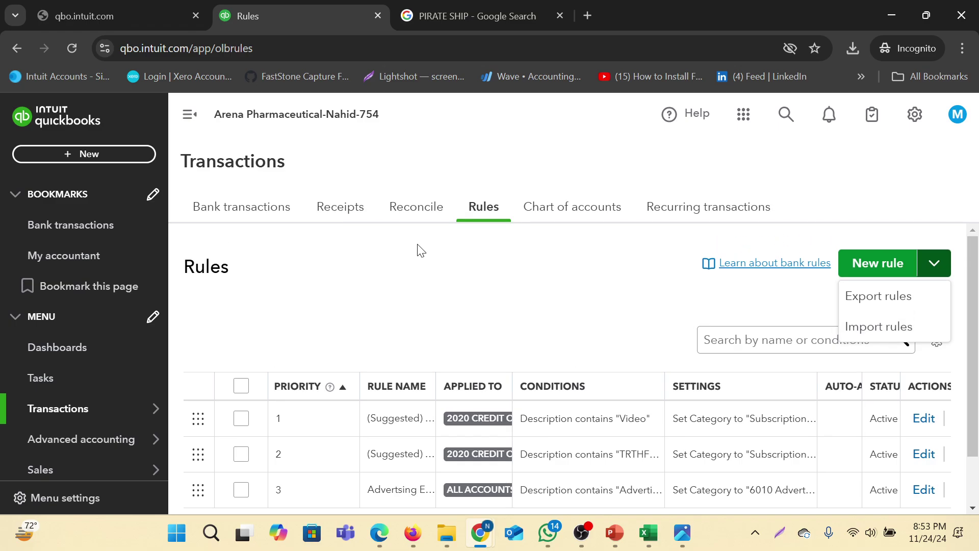
click(341, 206)
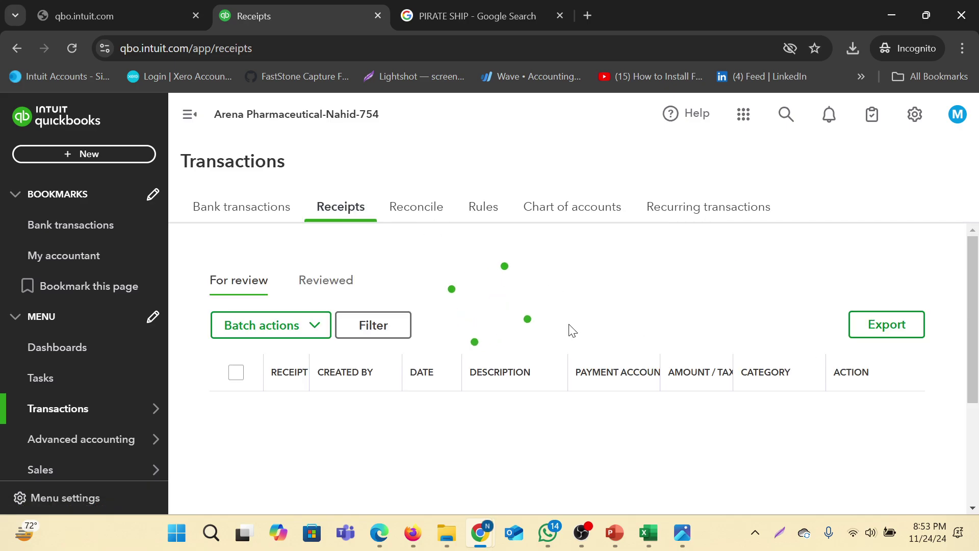
Open the reconciliation page and choose the Credit One Bank credit card as the account to reconcile
click(417, 212)
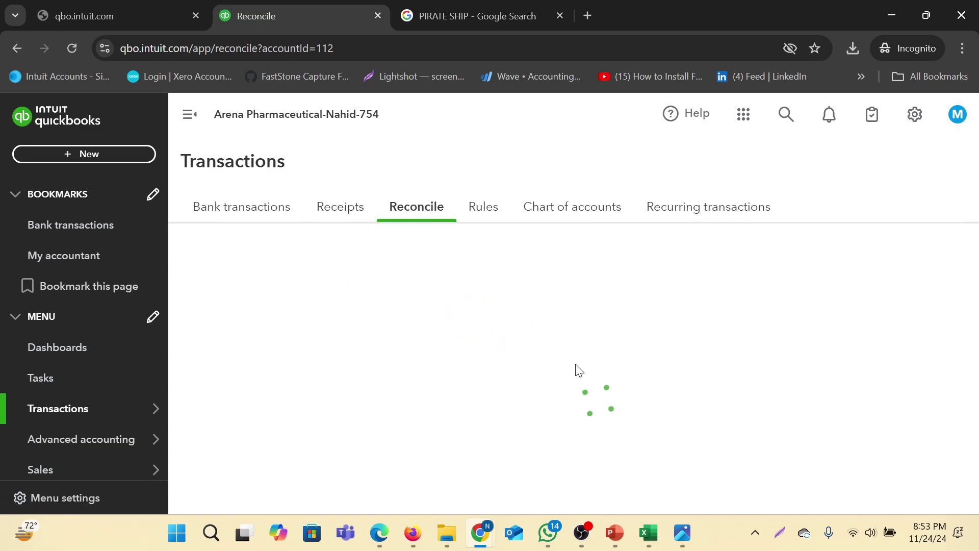
click(381, 385)
scroll(380, 424, down, 1)
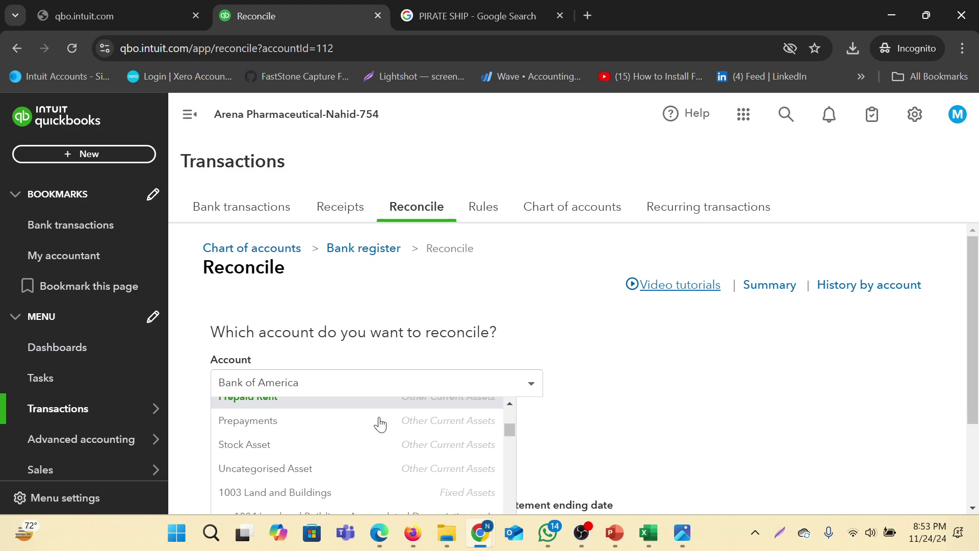
scroll(380, 428, down, 5)
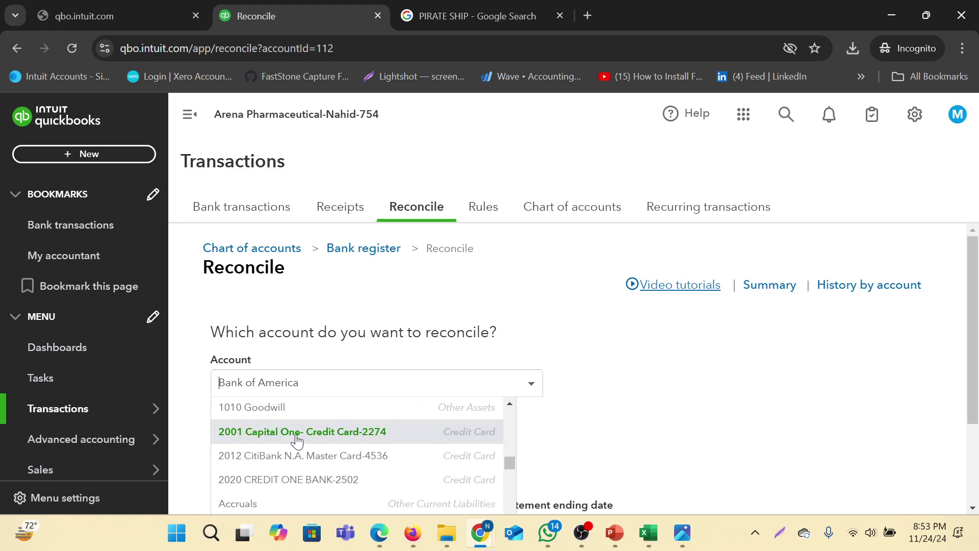
click(327, 479)
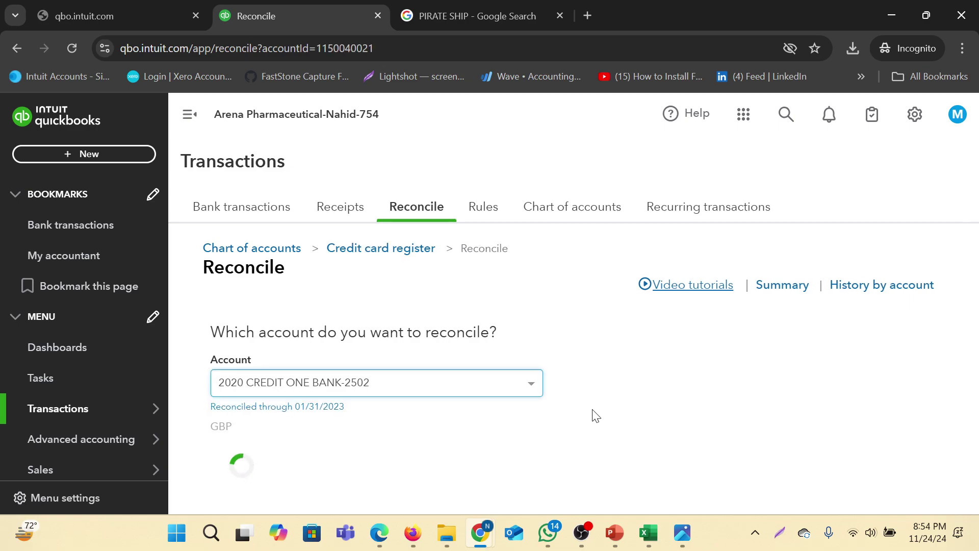
scroll(275, 441, down, 2)
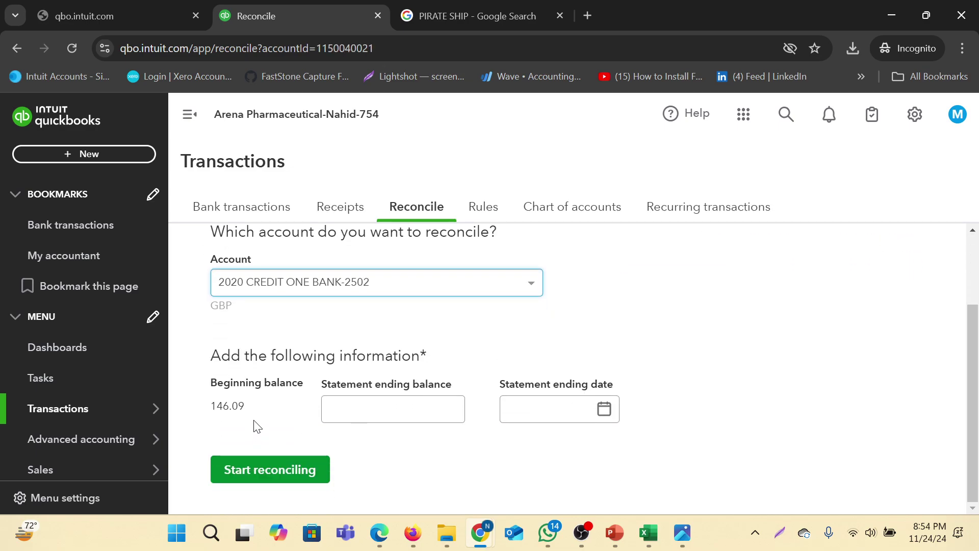
Copy the new balance from the Creditone July statement PDF and enter 189.51 as the statement ending balance
click(420, 412)
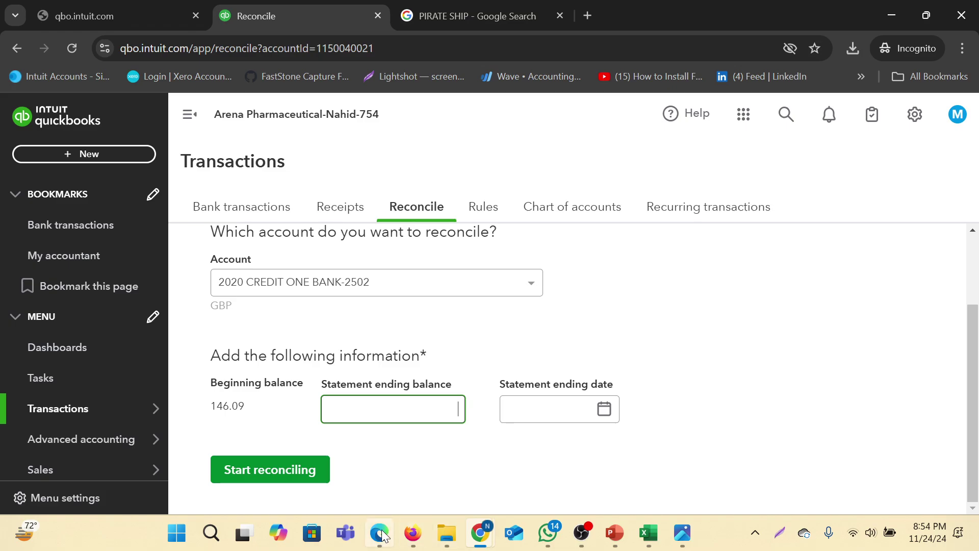
mouse_move(380, 534)
click(372, 478)
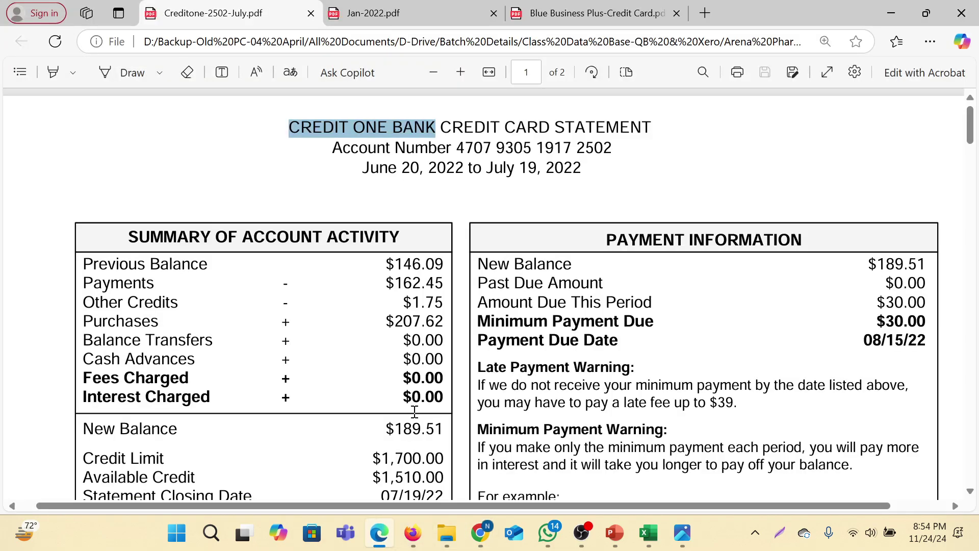
drag(403, 427, 444, 429)
key(ctrl+c)
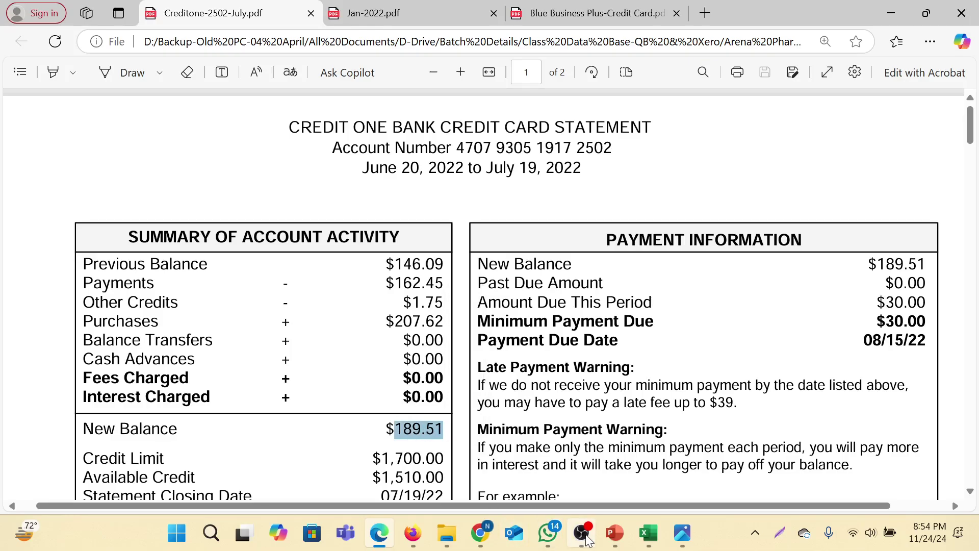
mouse_move(478, 536)
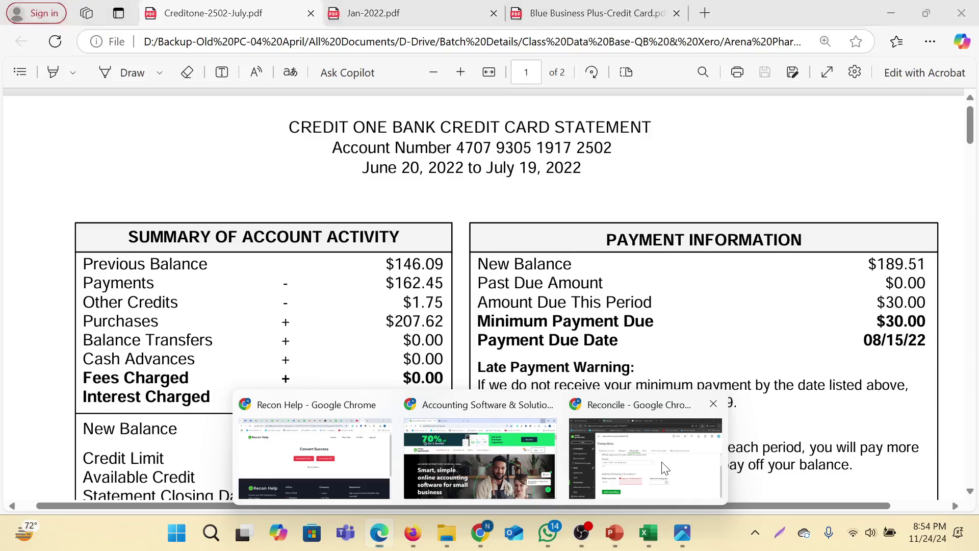
click(632, 479)
key(ctrl+v)
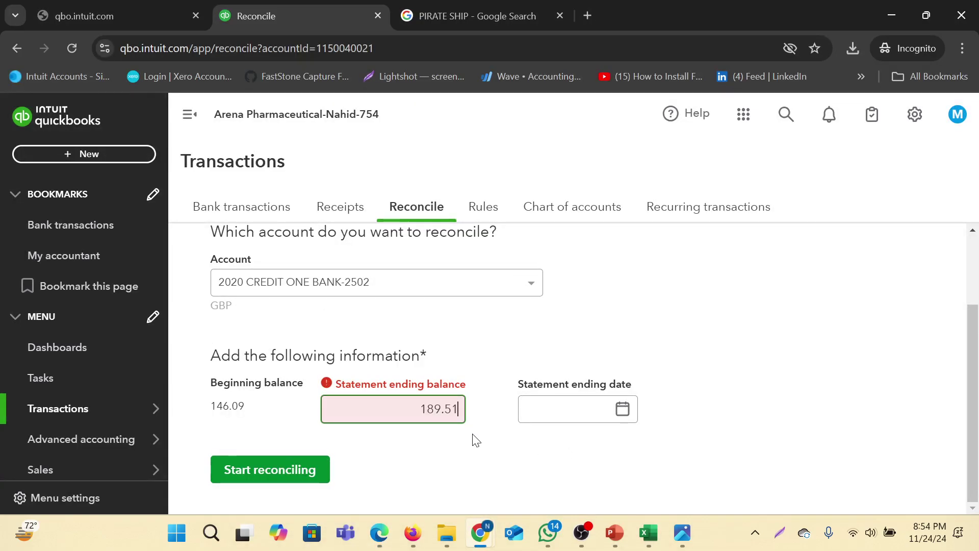
Set the statement ending date to 07/19/2022 for the Credit One Bank card reconciliation
click(593, 411)
click(607, 410)
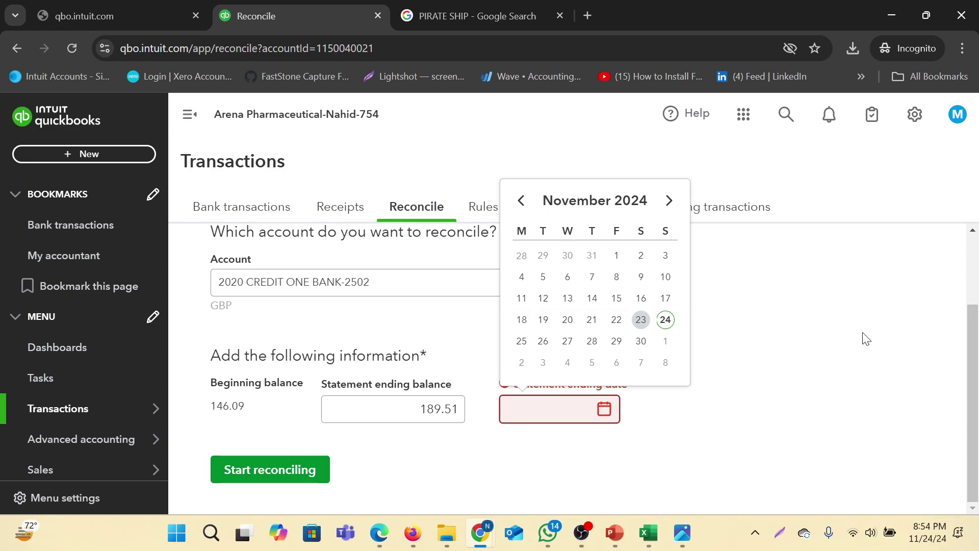
click(521, 201)
click(520, 201)
click(520, 201)
click(520, 200)
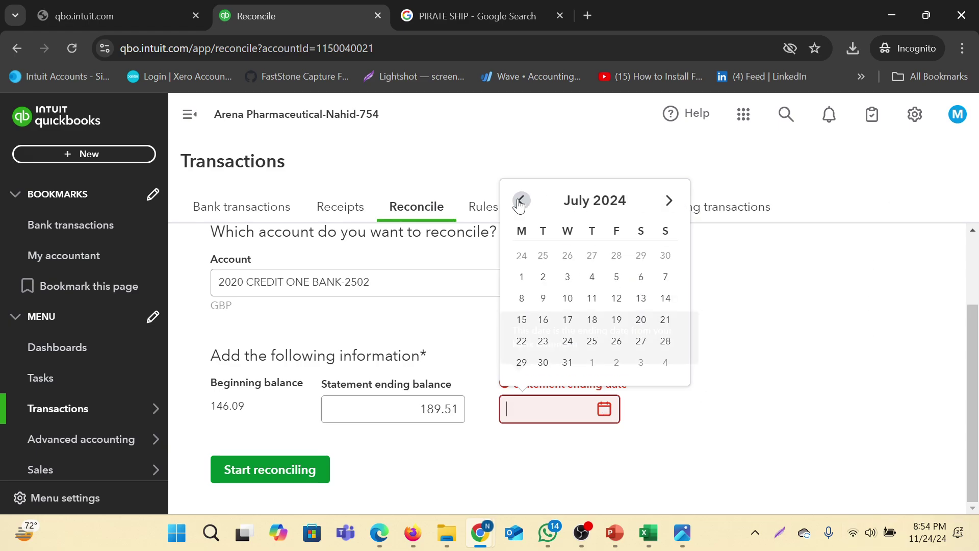
click(625, 323)
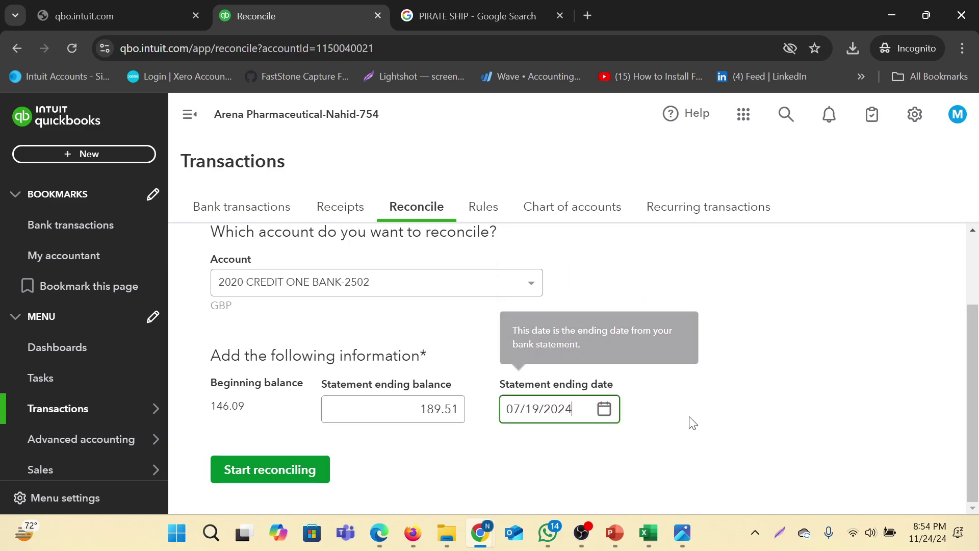
key(BackSpace)
text(2)
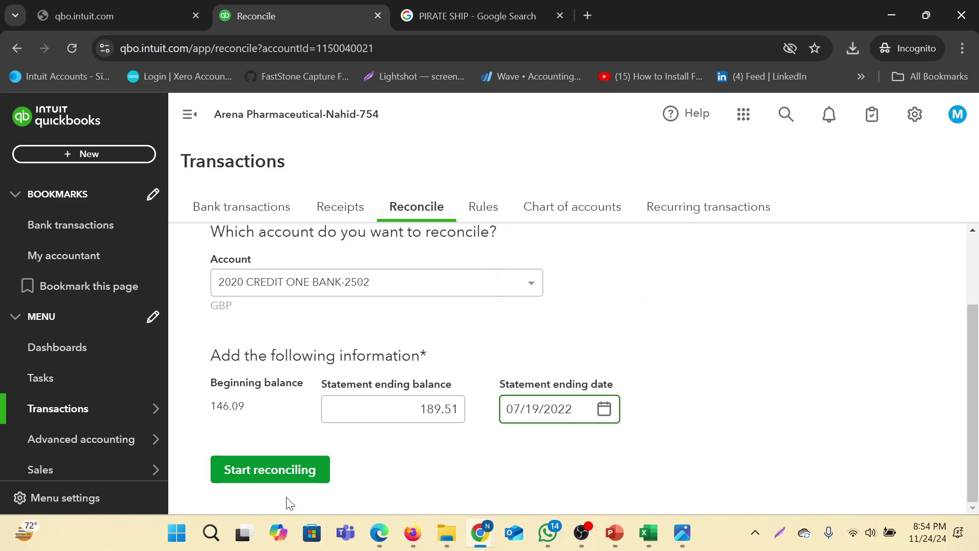
Check the period end date in the Creditone July statement PDF, return to QuickBooks and start reconciling the card account
mouse_move(380, 536)
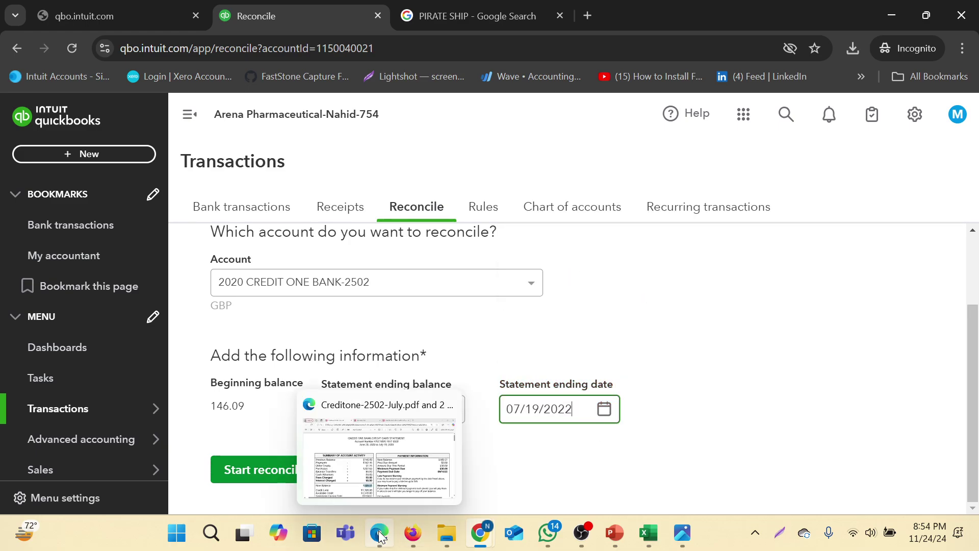
click(387, 473)
drag(487, 168, 580, 170)
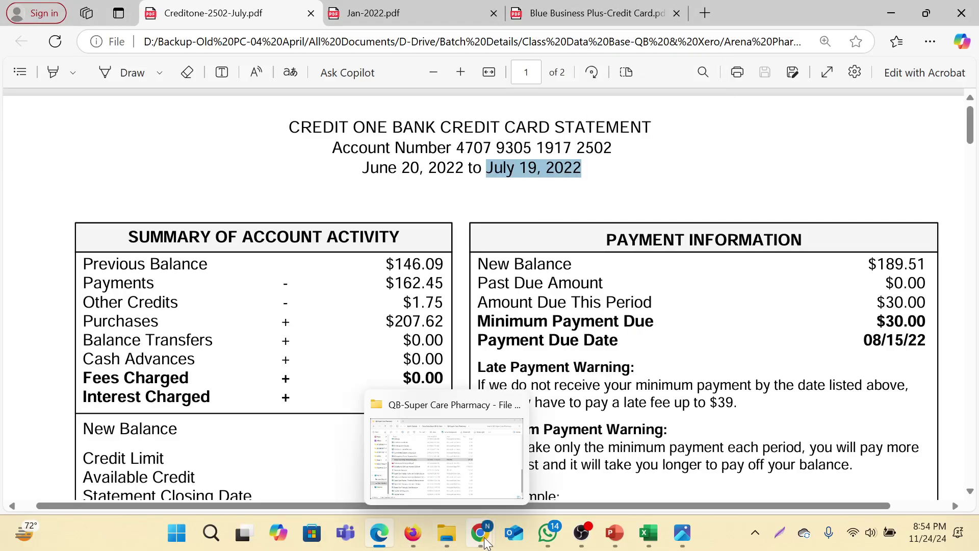
mouse_move(480, 533)
click(602, 479)
click(241, 474)
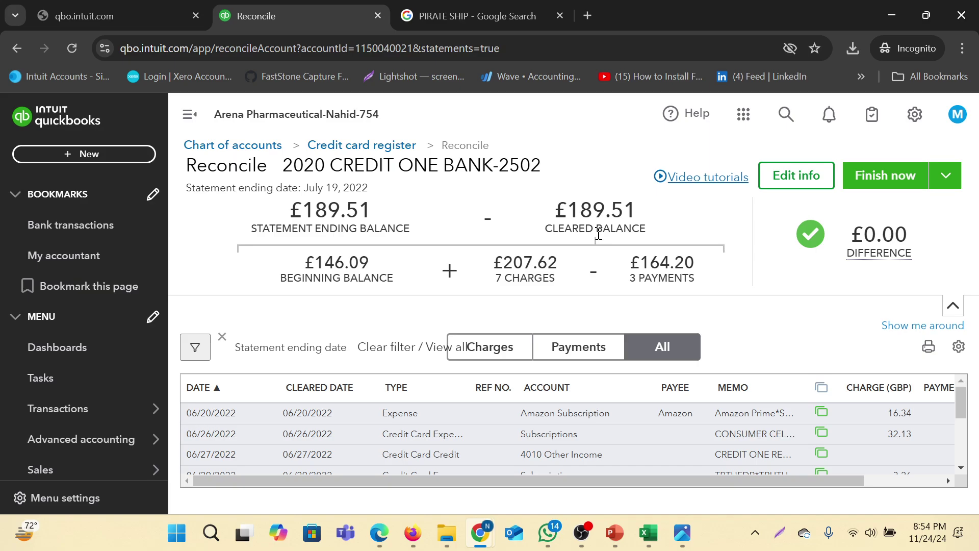
Check the reconciliation difference, finish the reconciliation, and close the confirmation without paying or entering a bill
mouse_move(885, 256)
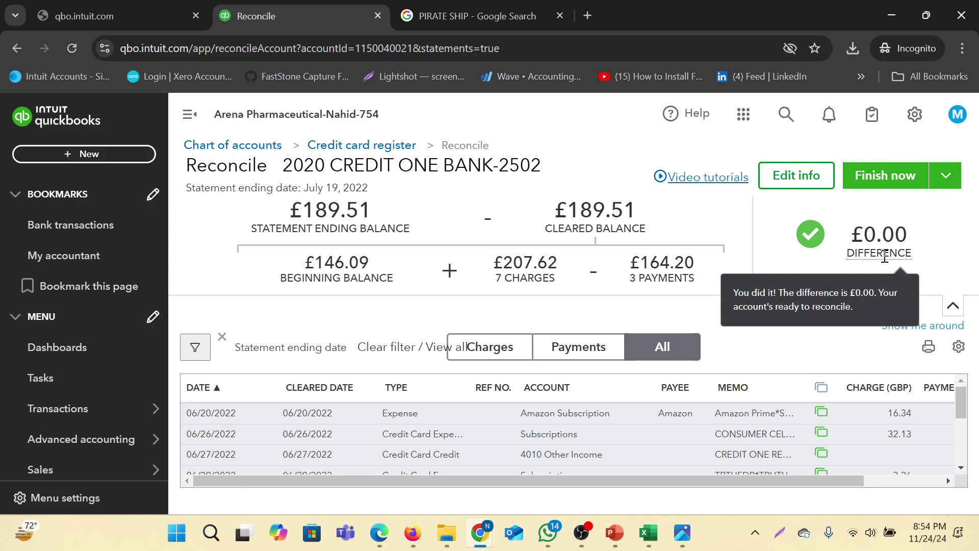
click(884, 177)
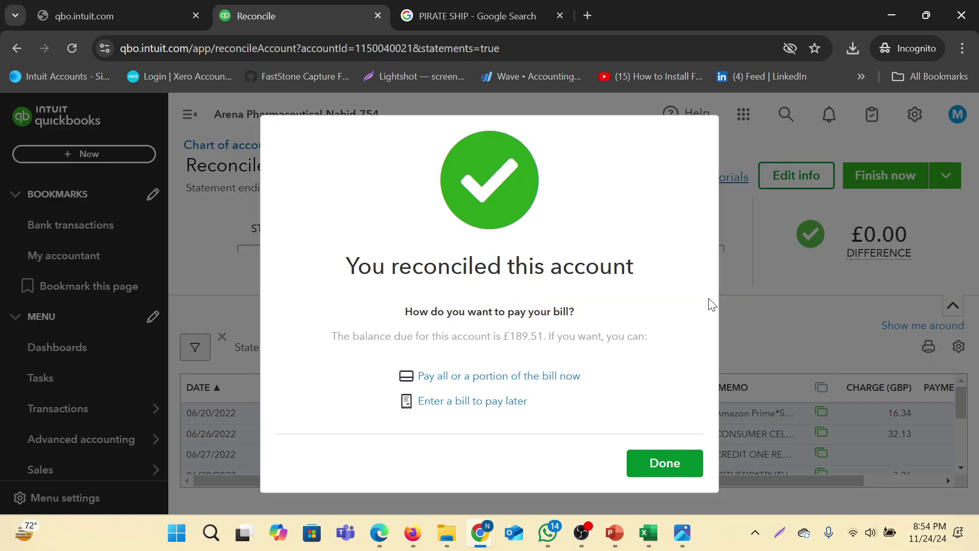
click(666, 468)
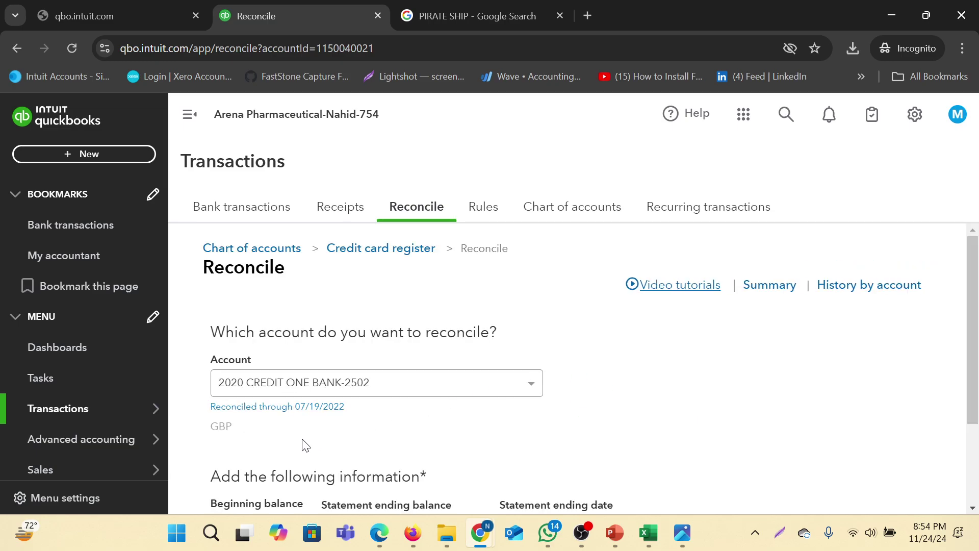
Open the reconciliation report for the period through 07/19/2022 and review its summary of balances and cleared amounts
click(285, 407)
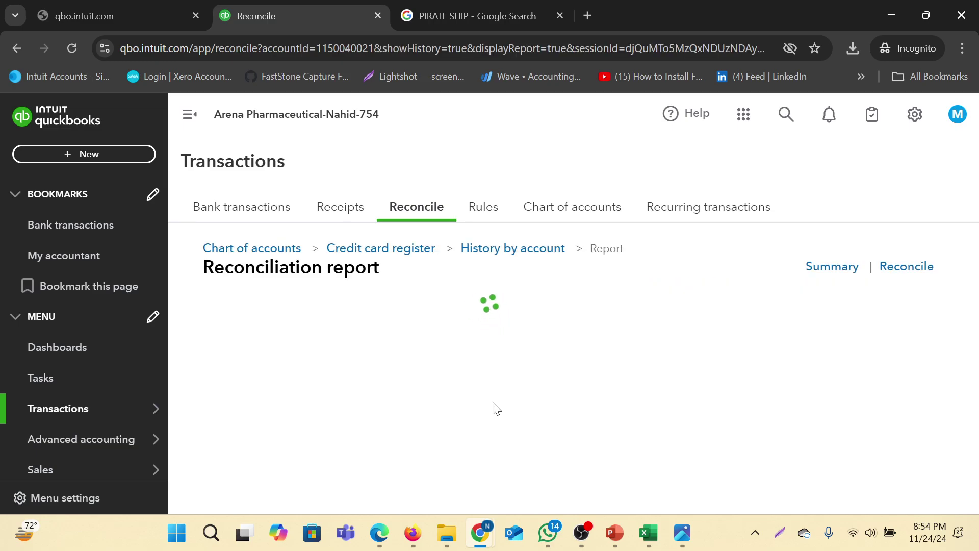
scroll(562, 367, down, 5)
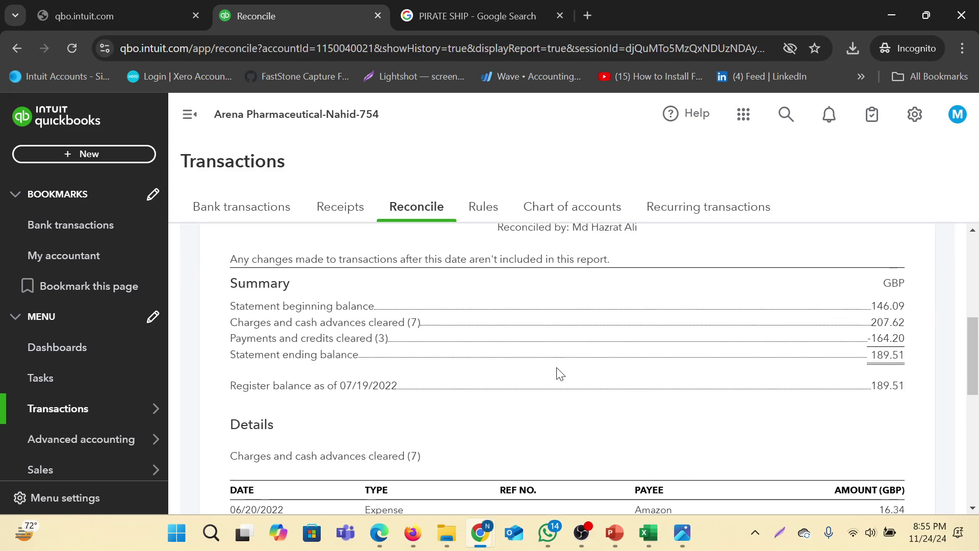
scroll(556, 371, up, 1)
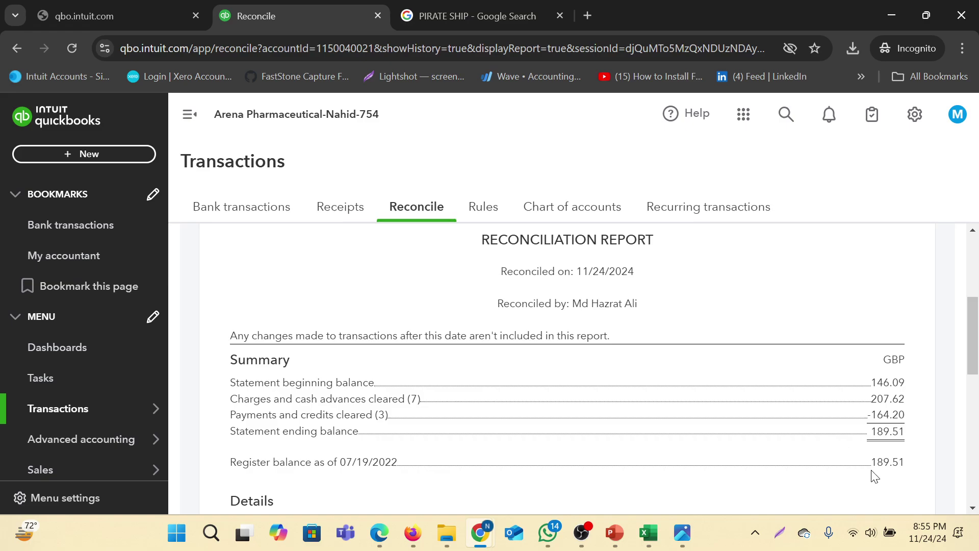
click(132, 14)
click(253, 11)
scroll(527, 334, up, 3)
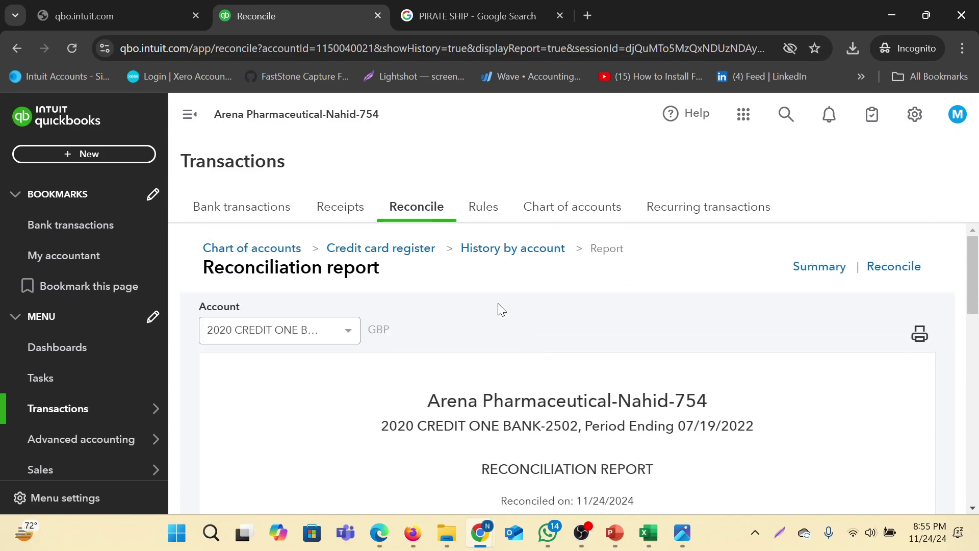
Open the Credit One Bank credit card register and examine each transaction's reconciled status, VAT and running balance
click(400, 252)
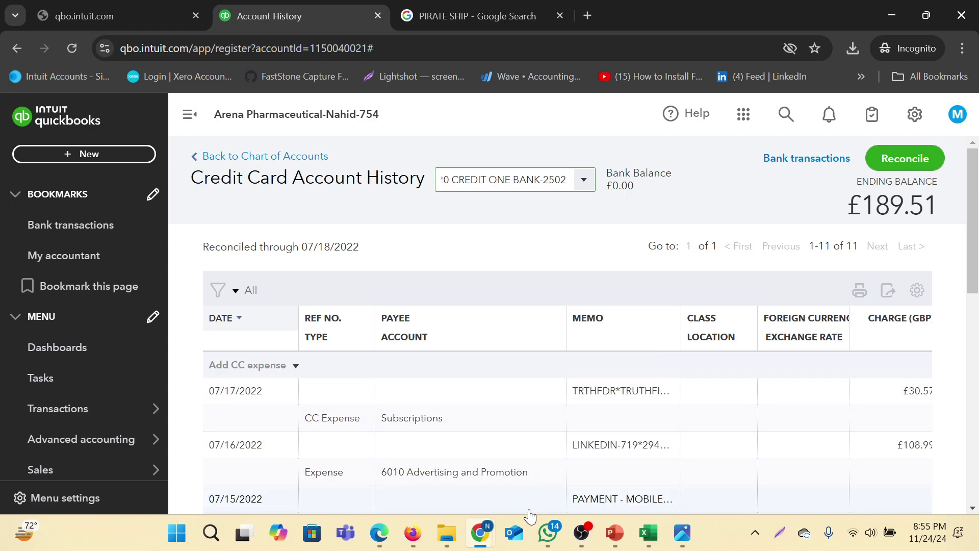
scroll(669, 424, down, 10)
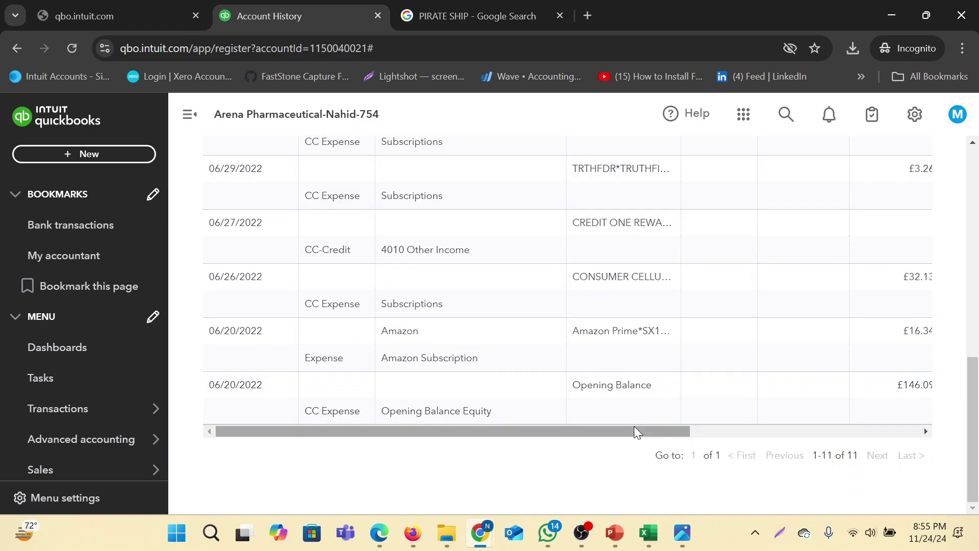
drag(635, 429, 935, 400)
scroll(897, 347, up, 10)
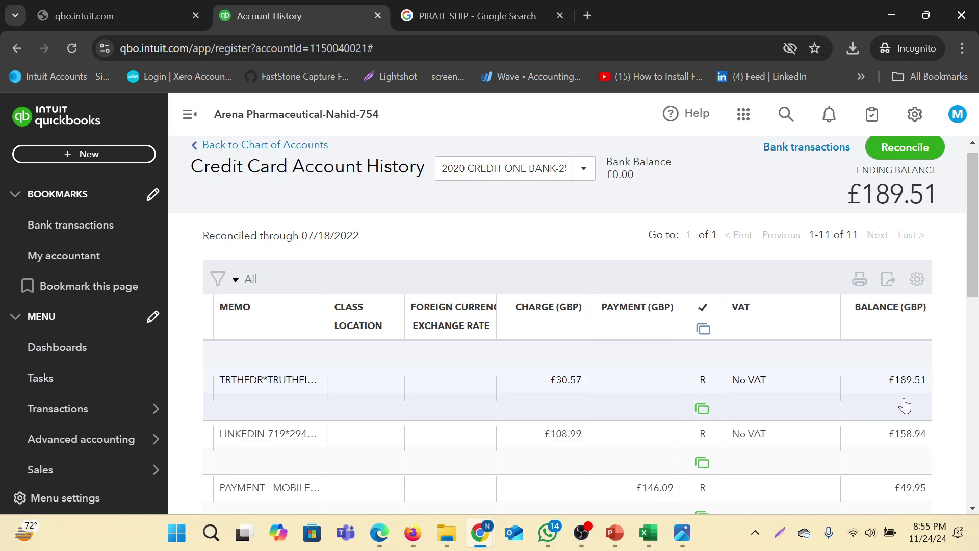
scroll(883, 387, down, 10)
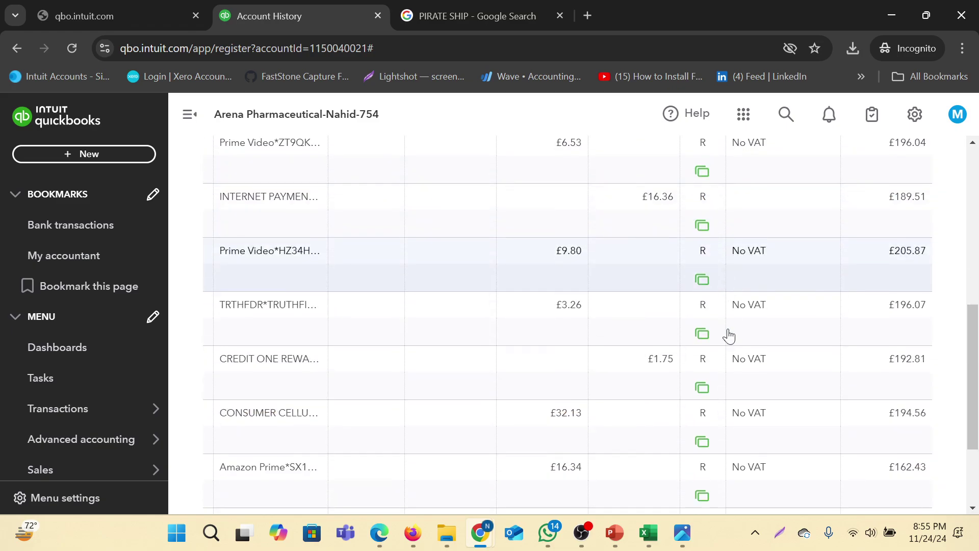
scroll(734, 387, down, 3)
scroll(765, 403, up, 10)
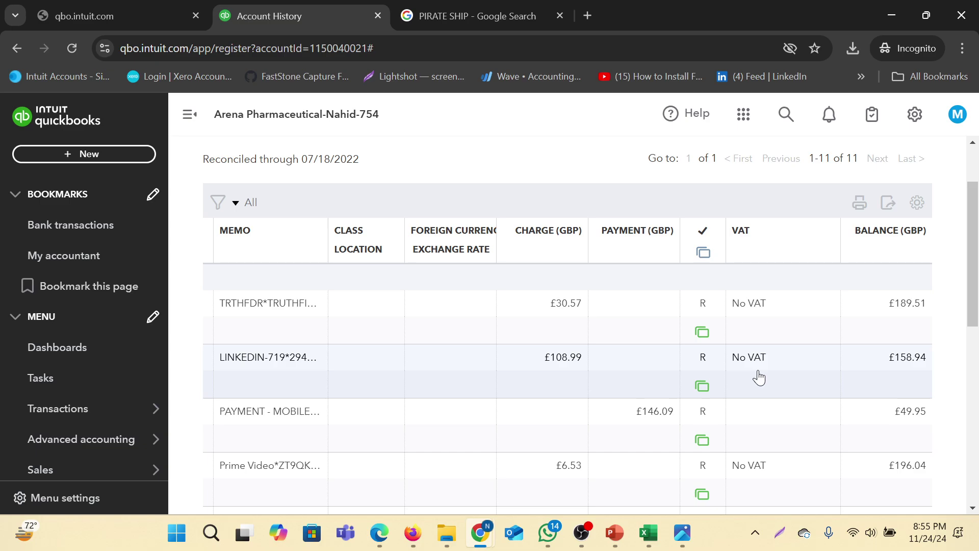
scroll(760, 377, up, 2)
scroll(618, 394, down, 3)
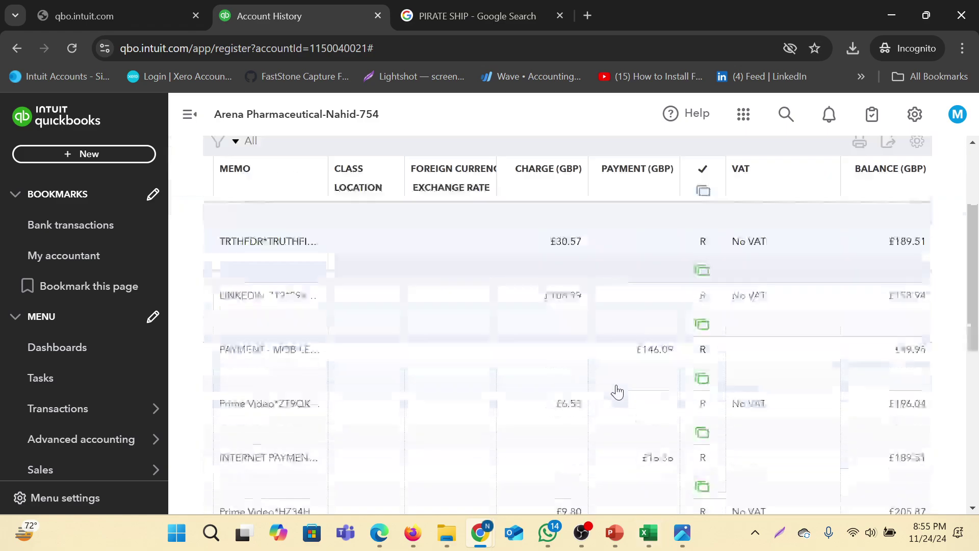
scroll(639, 386, up, 3)
mouse_move(582, 533)
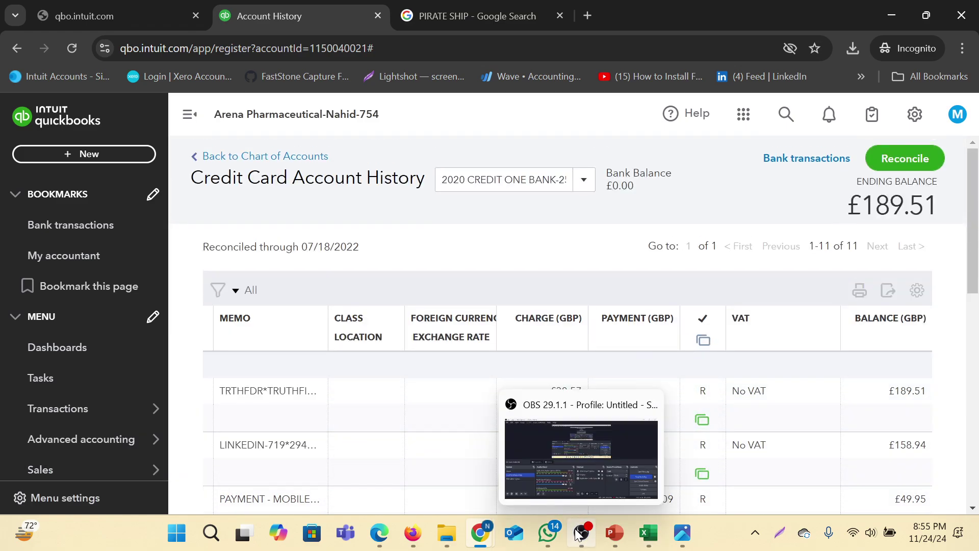